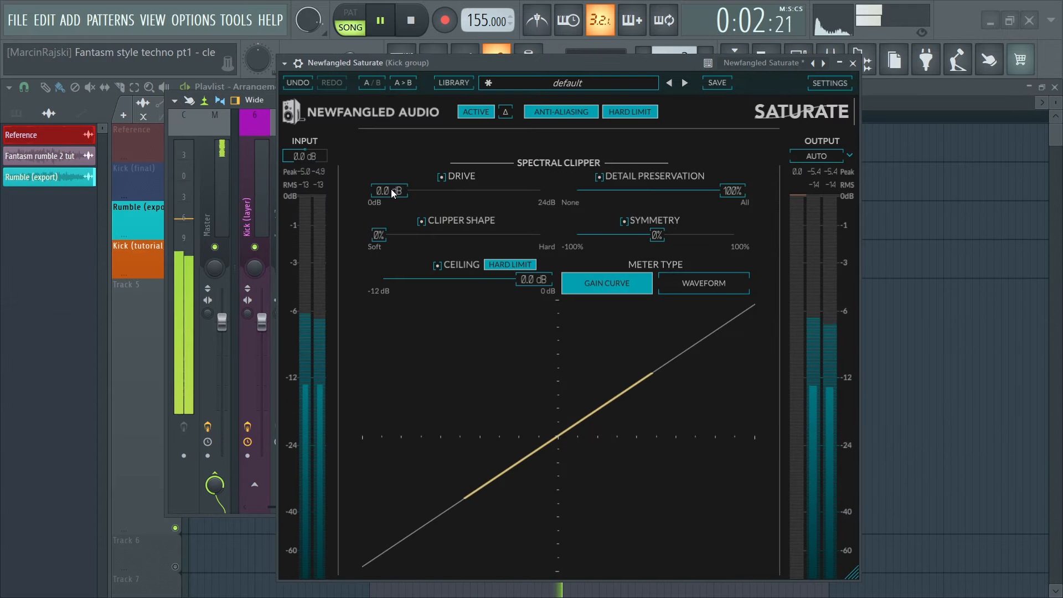
# - Raise the Drive amount of the Saturate spectral clipper on the Kick group
pyautogui.moveTo(391, 188); pyautogui.dragTo(471, 197)
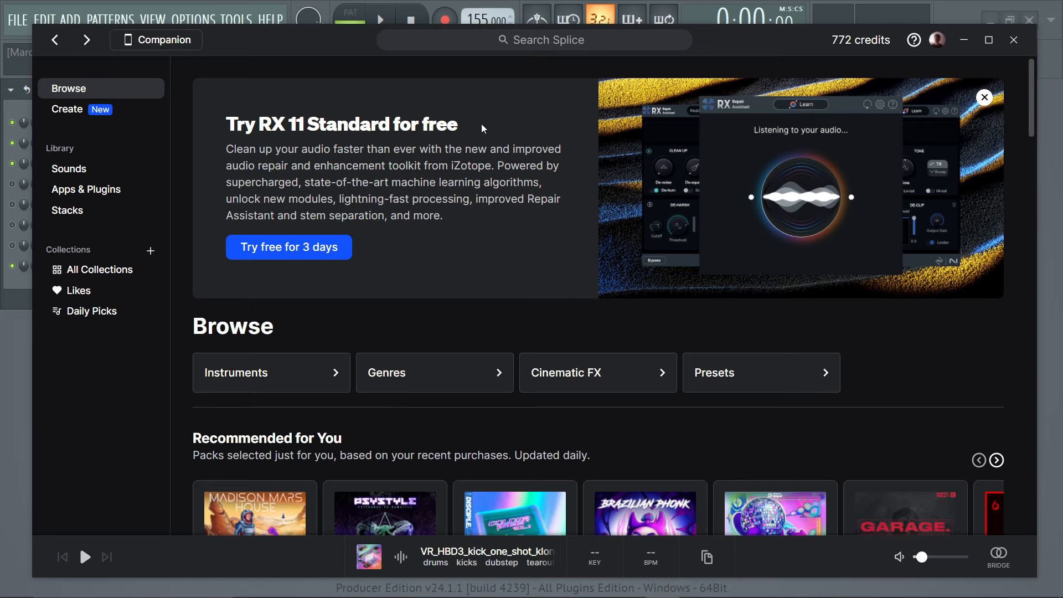
# - Search the Splice sample library for "techno kick"
pyautogui.click(516, 42)
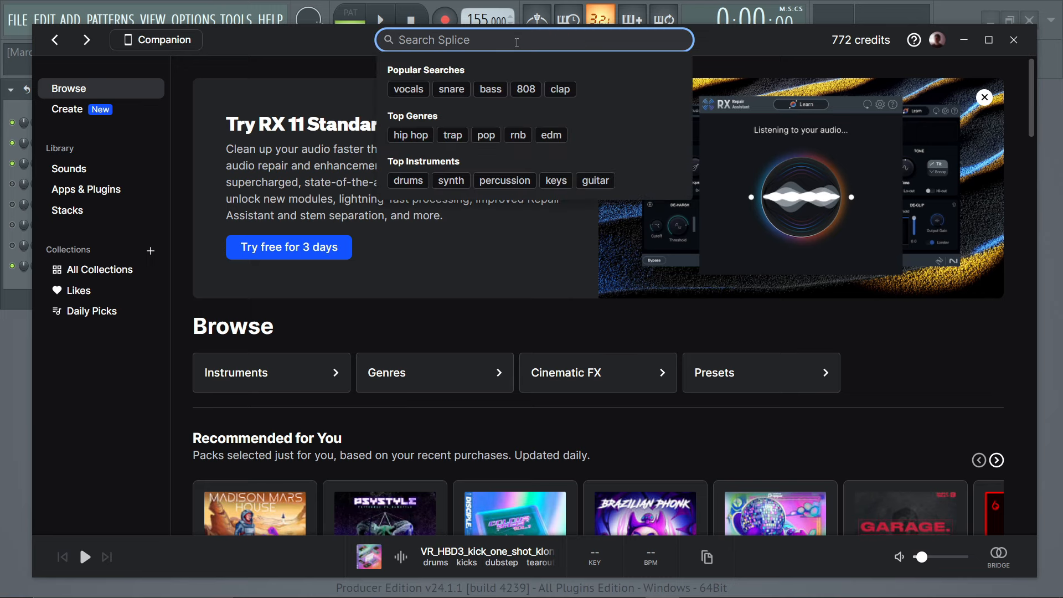
pyautogui.write('Techno')
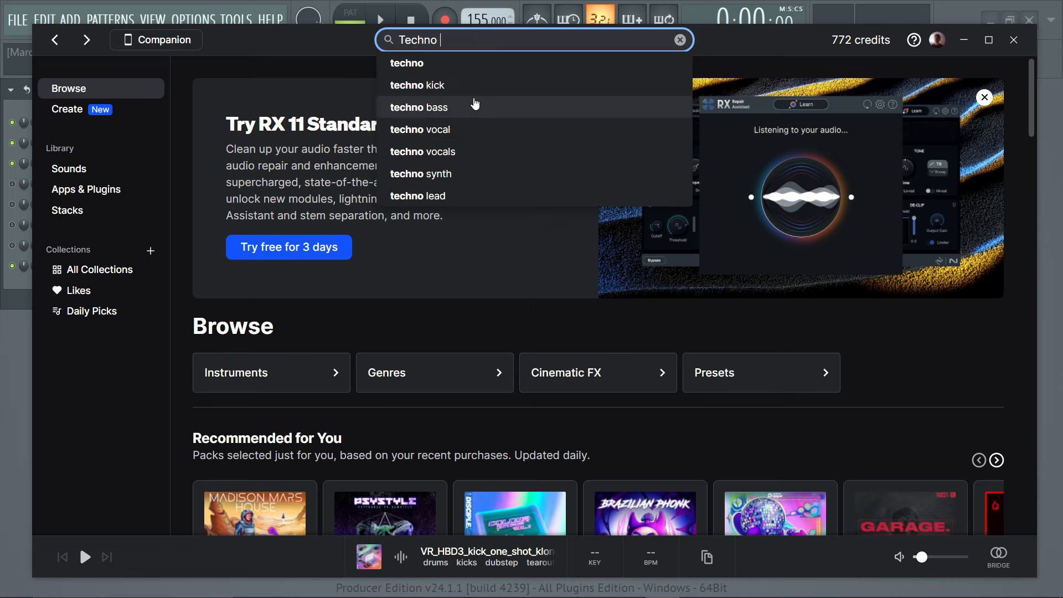
pyautogui.press('Return')
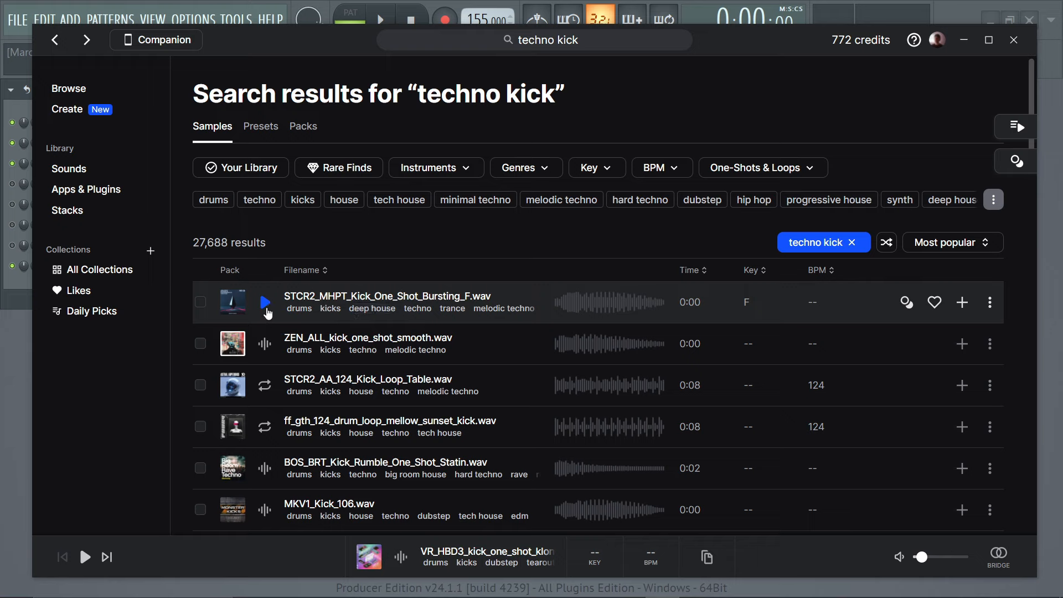
# - Audition the first four techno kick samples in the search results, ending with playback stopped
pyautogui.click(265, 303)
pyautogui.click(265, 343)
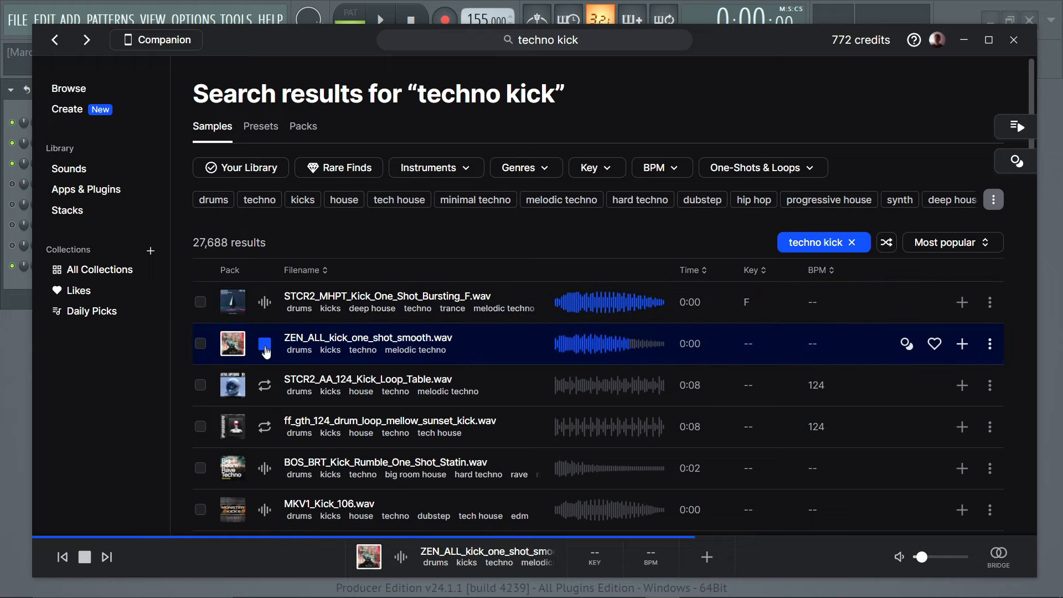
pyautogui.click(266, 389)
pyautogui.click(265, 432)
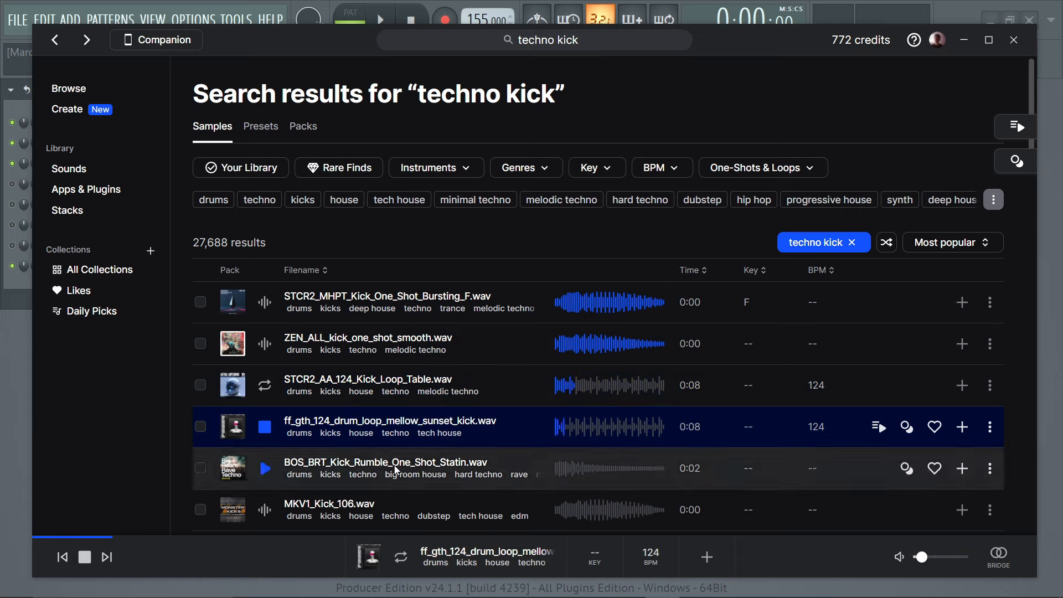
pyautogui.click(84, 557)
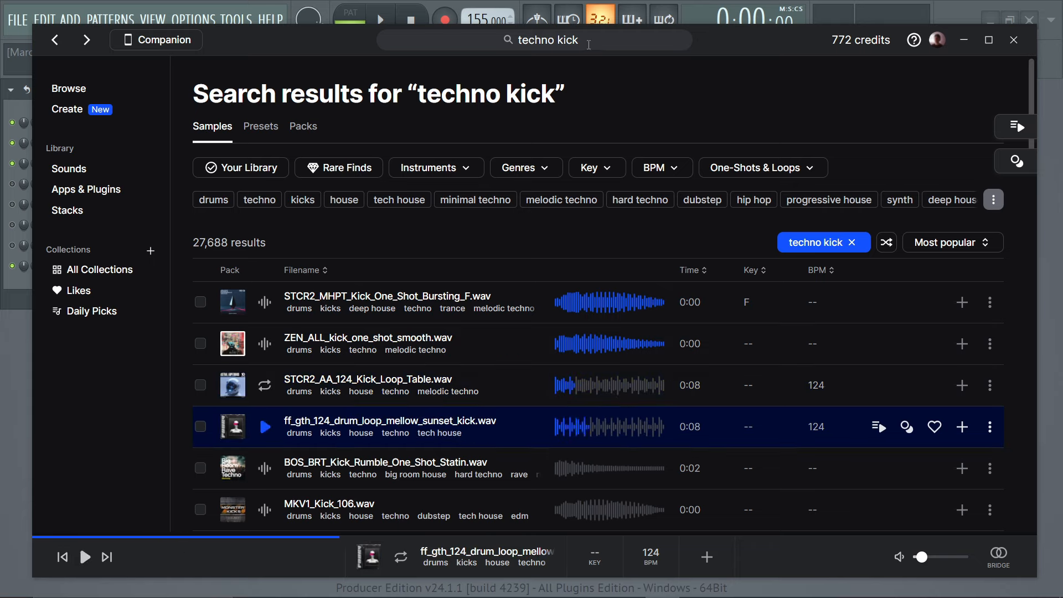
# - Replace the Splice search with "dubstep kick"
pyautogui.click(523, 41)
pyautogui.press('BackSpace')
pyautogui.press('BackSpace')
pyautogui.press('BackSpace')
pyautogui.press('BackSpace')
pyautogui.press('BackSpace')
pyautogui.press('BackSpace')
pyautogui.press('BackSpace')
pyautogui.press('BackSpace')
pyautogui.press('BackSpace')
pyautogui.press('BackSpace')
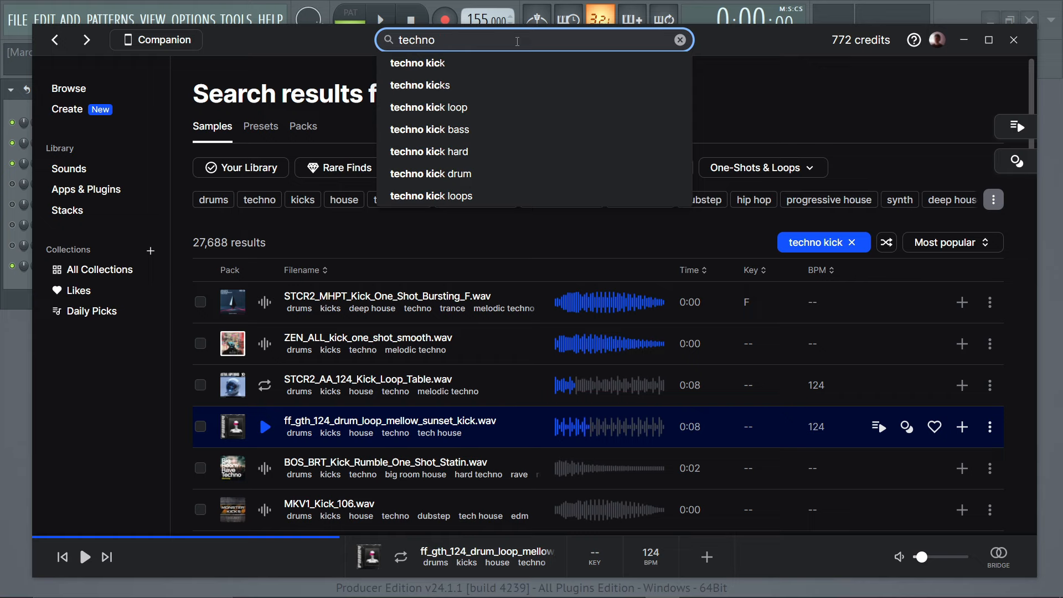
pyautogui.write('du')
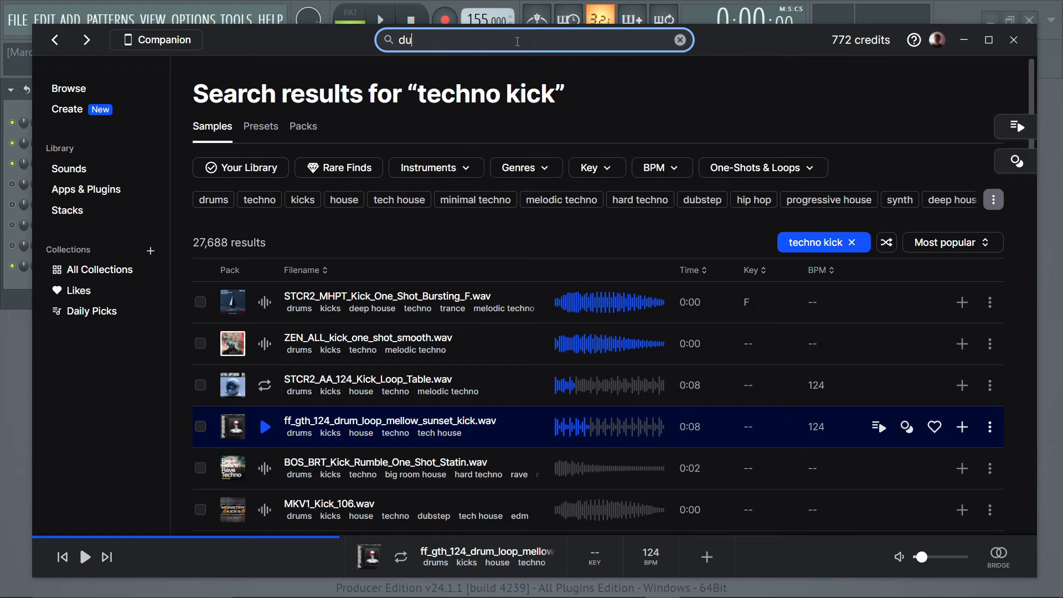
pyautogui.write('bstep kick')
pyautogui.press('Return')
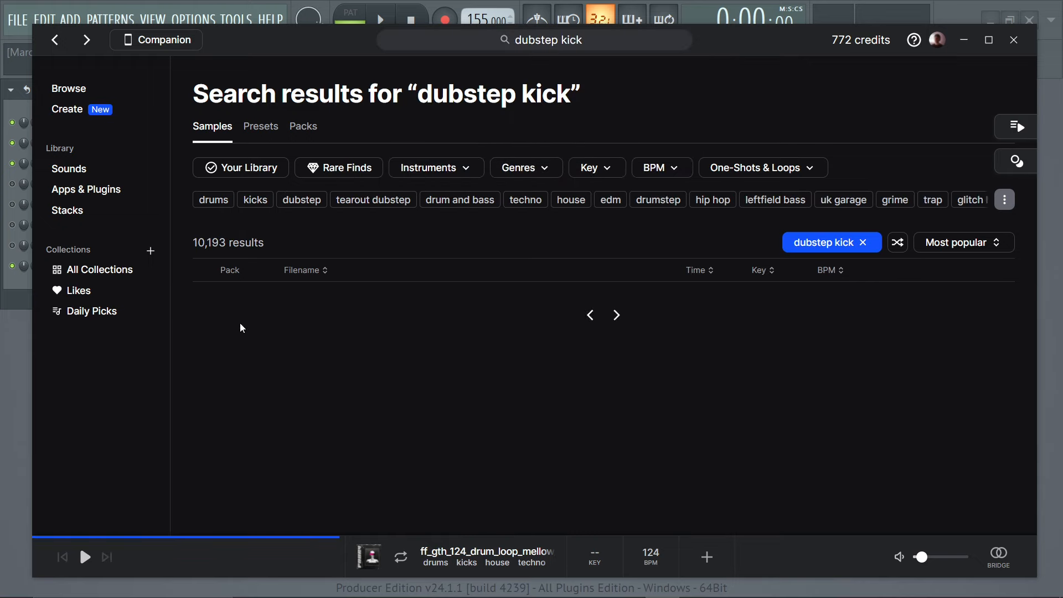
# - Audition the klonk, simulated and SC_FL_kick_intense one-shots among the dubstep kick results
pyautogui.scroll(-5, 270, 241)
pyautogui.click(264, 164)
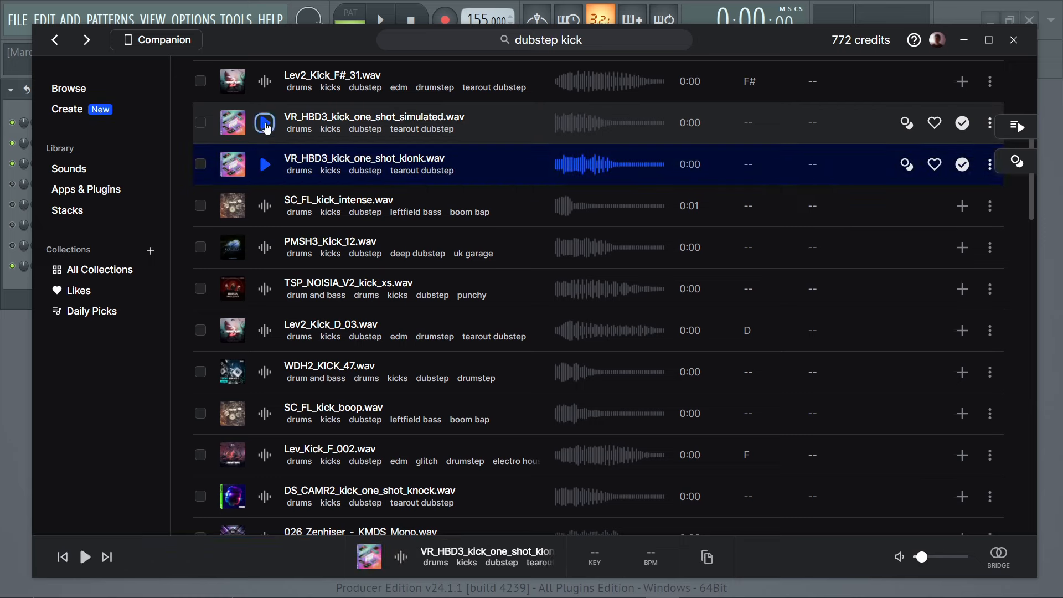
pyautogui.click(264, 122)
pyautogui.click(265, 206)
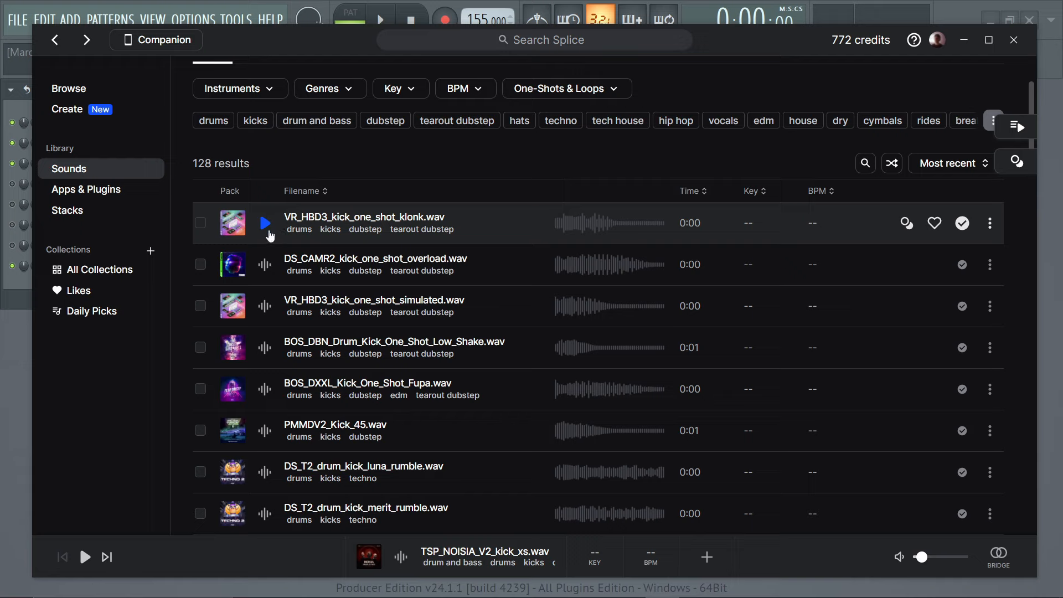
# - Audition the first six kick one-shots in the Splice Sounds library, from VR_HBD3_kick_one_shot_klonk to PMMDV2_Kick_45
pyautogui.click(268, 234)
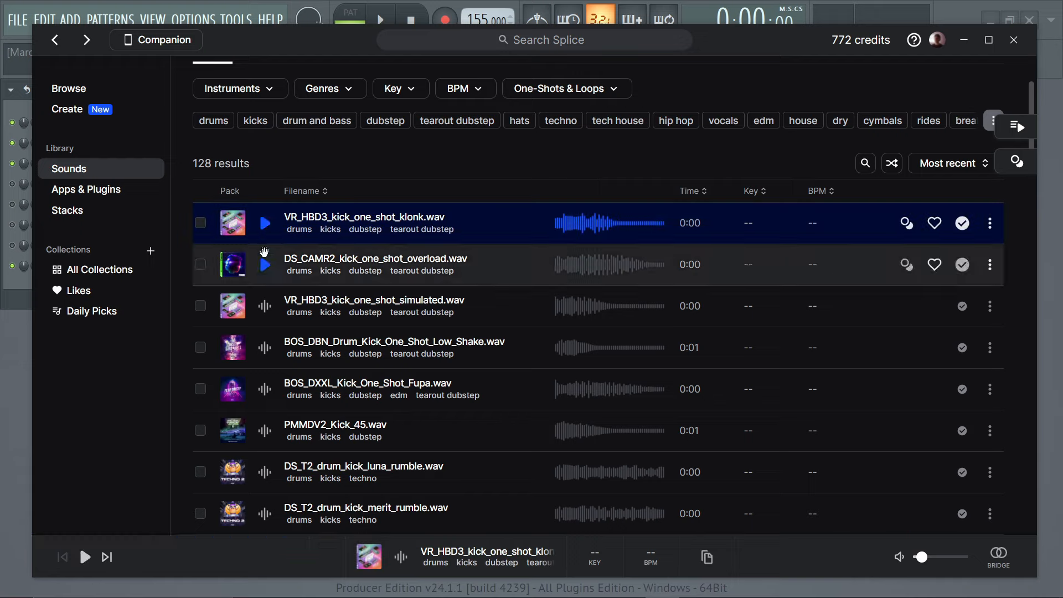
pyautogui.click(267, 271)
pyautogui.click(267, 311)
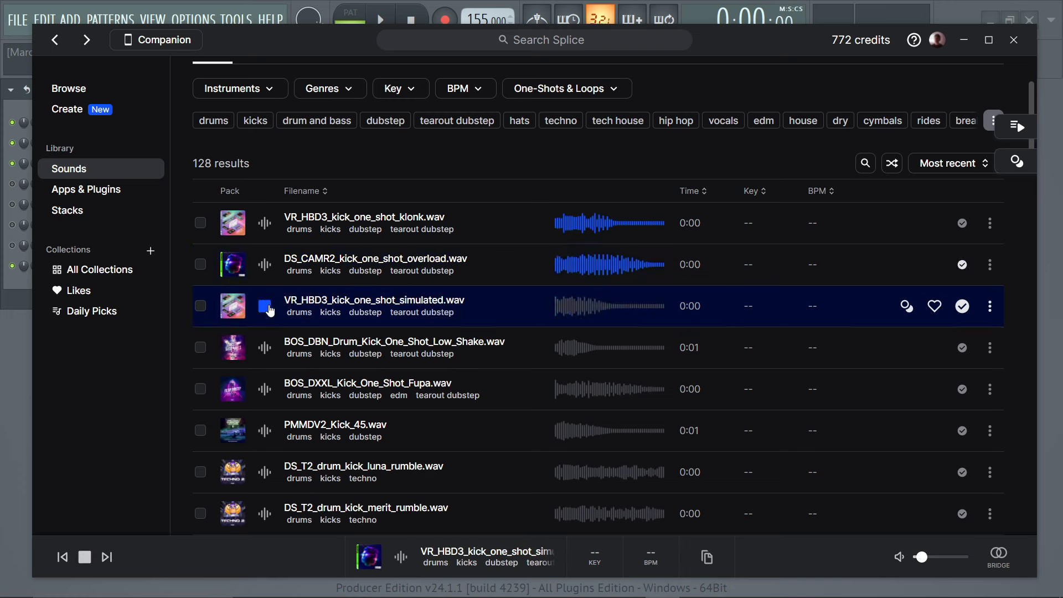
pyautogui.click(268, 352)
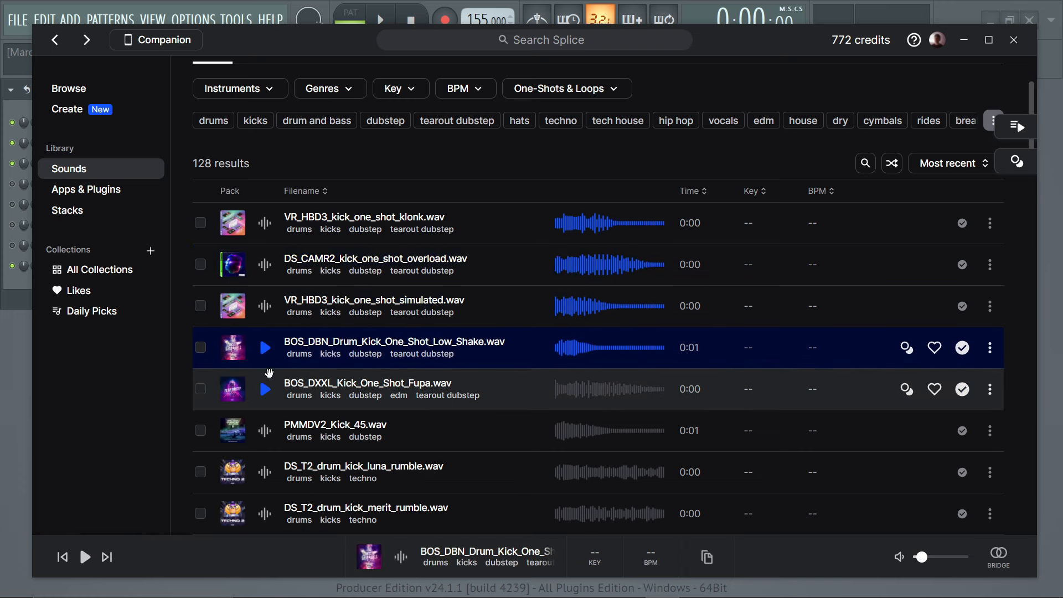
pyautogui.click(268, 393)
pyautogui.click(268, 435)
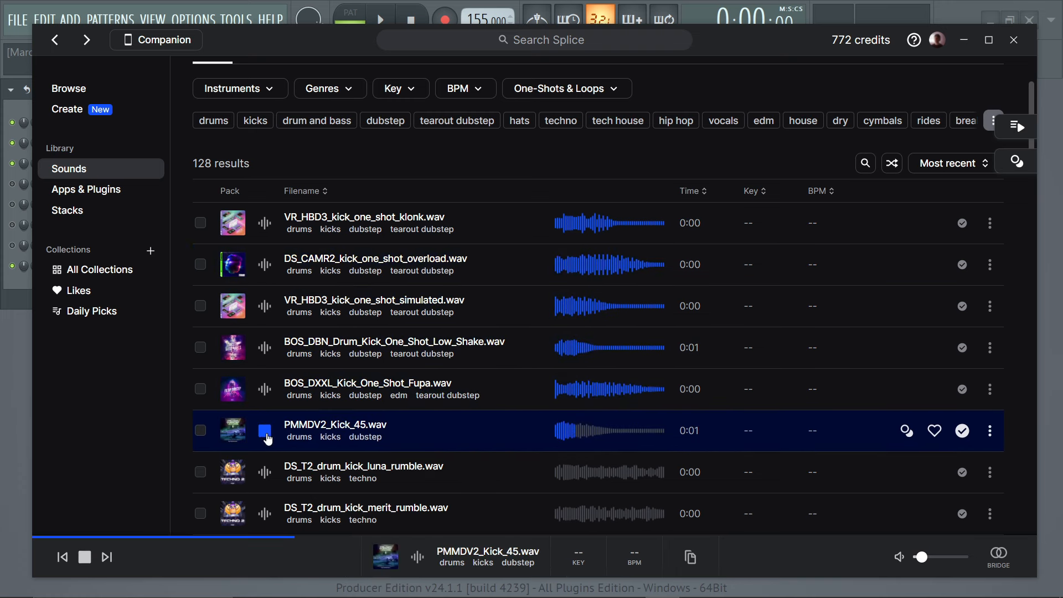
# - Select pattern 2 in FL Studio and add the six auditioned Splice kick samples to the channel rack as new channels
pyautogui.hotkey('alt', 'Tab')
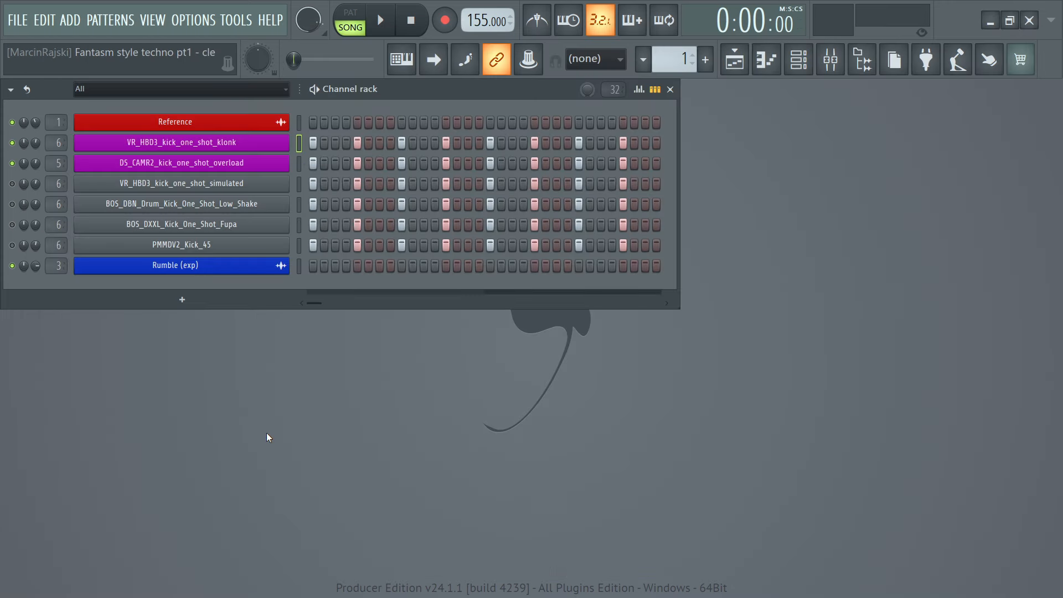
pyautogui.press('KP_Add')
pyautogui.hotkey('alt', 'Tab')
pyautogui.moveTo(266, 47); pyautogui.dragTo(618, 99)
pyautogui.moveTo(717, 269); pyautogui.dragTo(302, 283)
pyautogui.moveTo(728, 310); pyautogui.dragTo(305, 310)
pyautogui.moveTo(726, 352); pyautogui.dragTo(285, 361)
pyautogui.moveTo(725, 394); pyautogui.dragTo(285, 382)
pyautogui.moveTo(720, 435); pyautogui.dragTo(285, 403)
pyautogui.moveTo(709, 477); pyautogui.dragTo(288, 423)
# - Group the six newly added kick channels in a channel filter group named "Kick (tutorial)"
pyautogui.moveTo(300, 286); pyautogui.dragTo(300, 386)
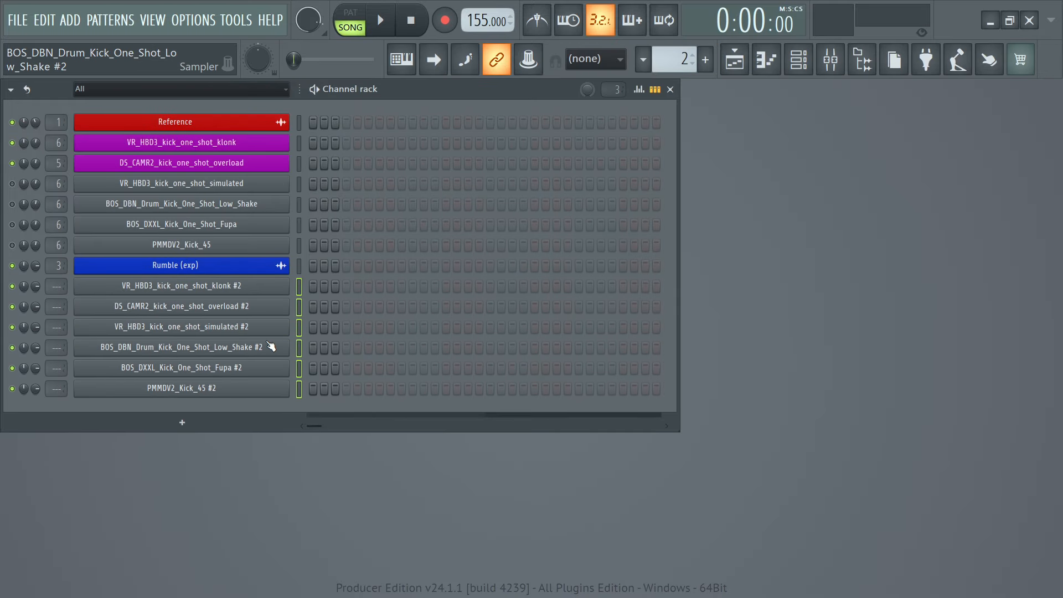
pyautogui.hotkey('alt', 'g')
pyautogui.write('K')
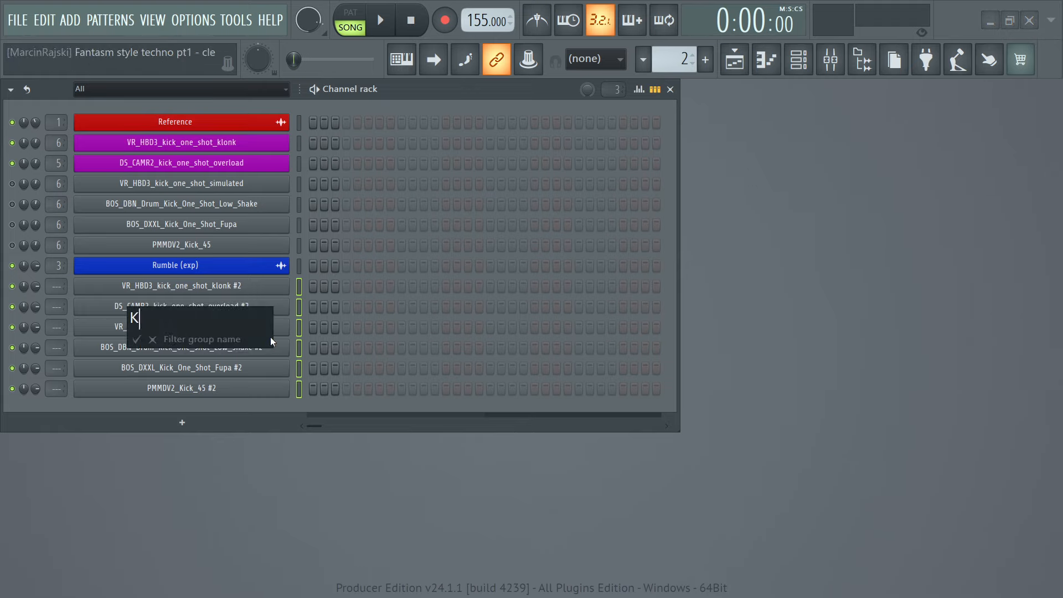
pyautogui.write('ick (tutorial)')
pyautogui.press('Return')
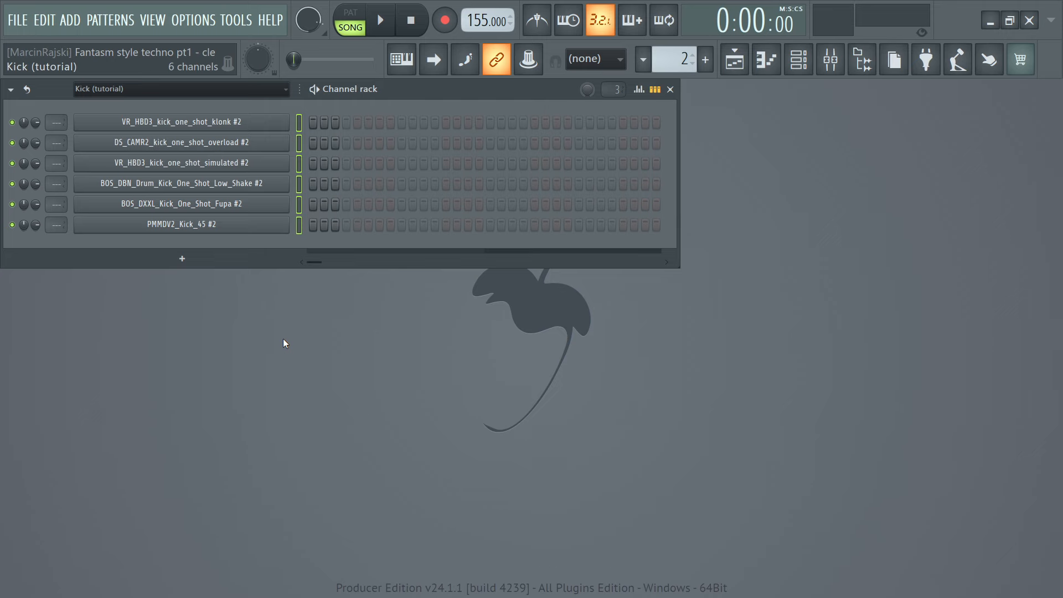
# - Open the mixer and route all six kick channels to mixer track 15
pyautogui.press('F9')
pyautogui.click(496, 253)
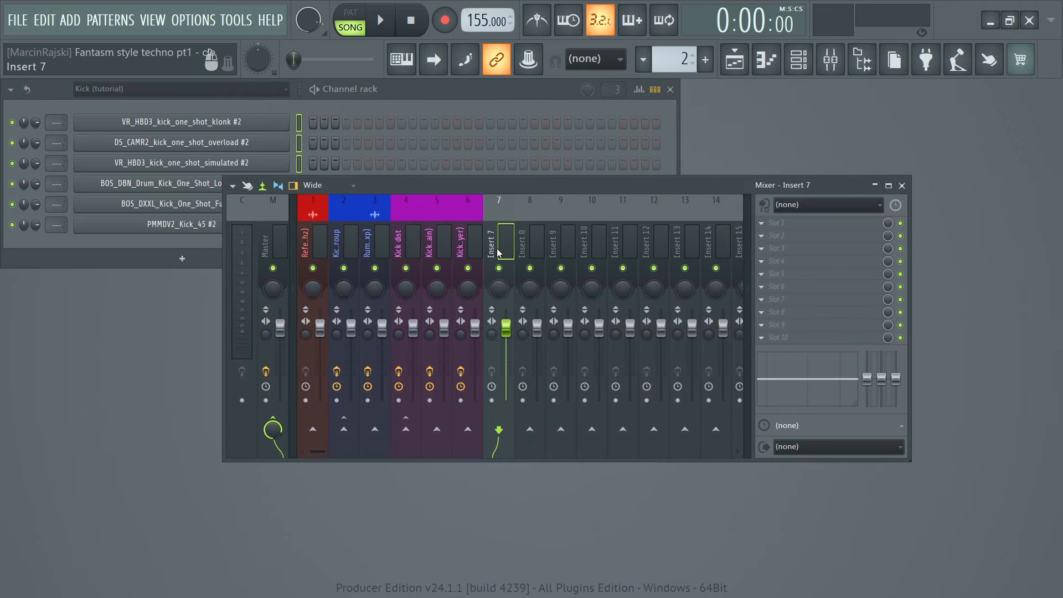
pyautogui.click(684, 243)
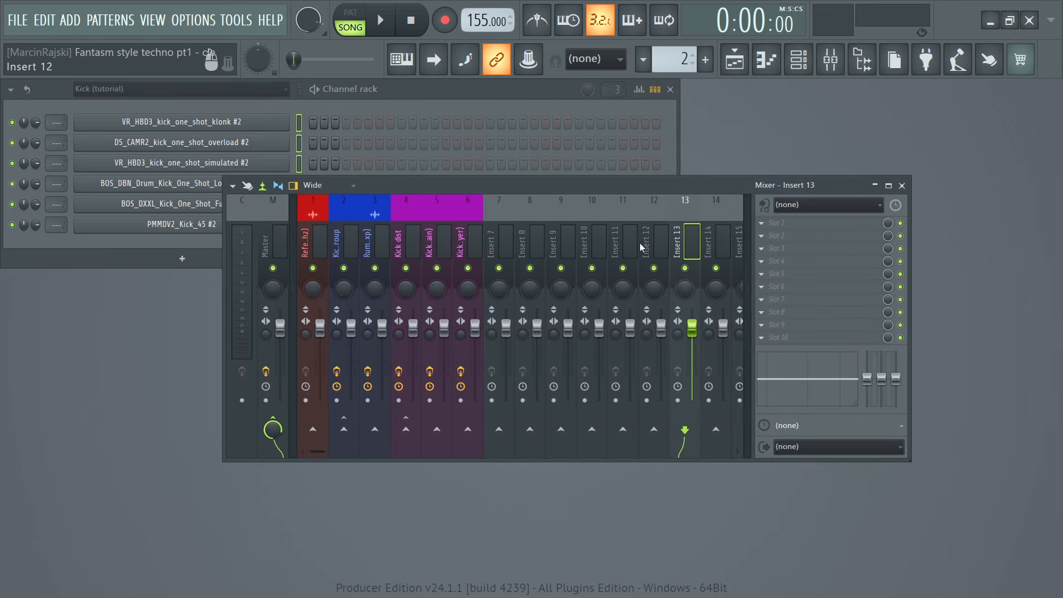
pyautogui.moveTo(55, 128); pyautogui.dragTo(55, 120)
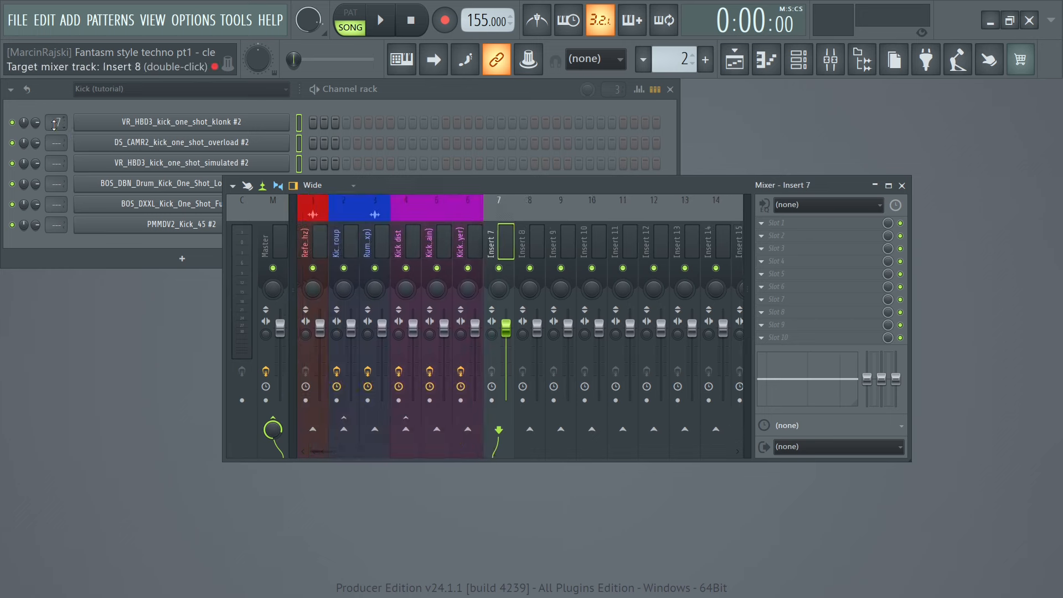
pyautogui.moveTo(54, 146); pyautogui.dragTo(54, 139)
pyautogui.moveTo(55, 167); pyautogui.dragTo(54, 159)
pyautogui.moveTo(55, 229); pyautogui.dragTo(56, 223)
# - Name mixer track 15 "Kick (main)" and color it orange
pyautogui.press('F2')
pyautogui.write('Kick (main)')
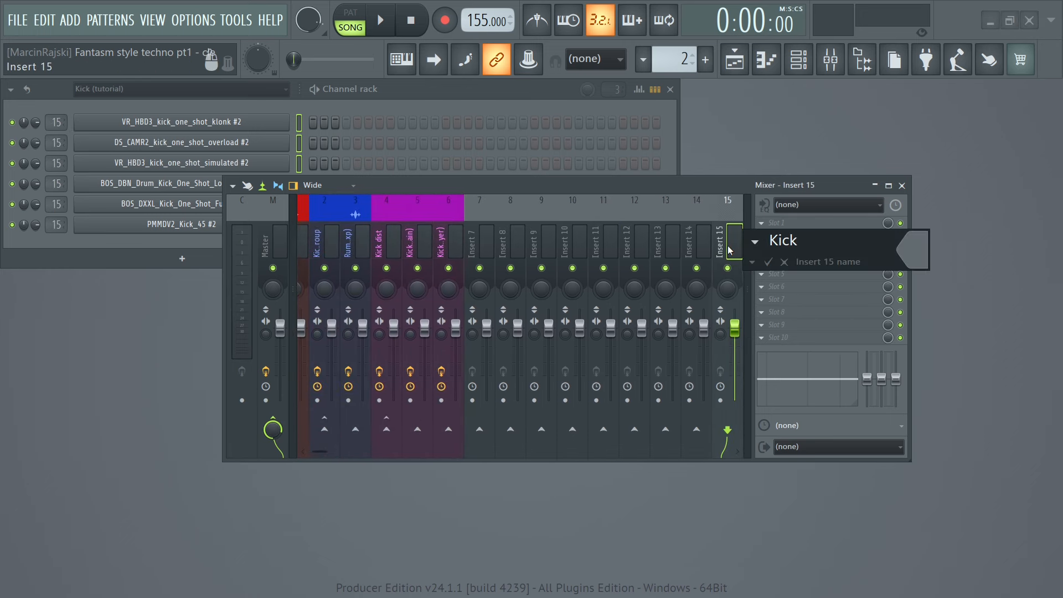
pyautogui.click(914, 247)
pyautogui.click(894, 475)
pyautogui.click(1031, 575)
pyautogui.press('Return')
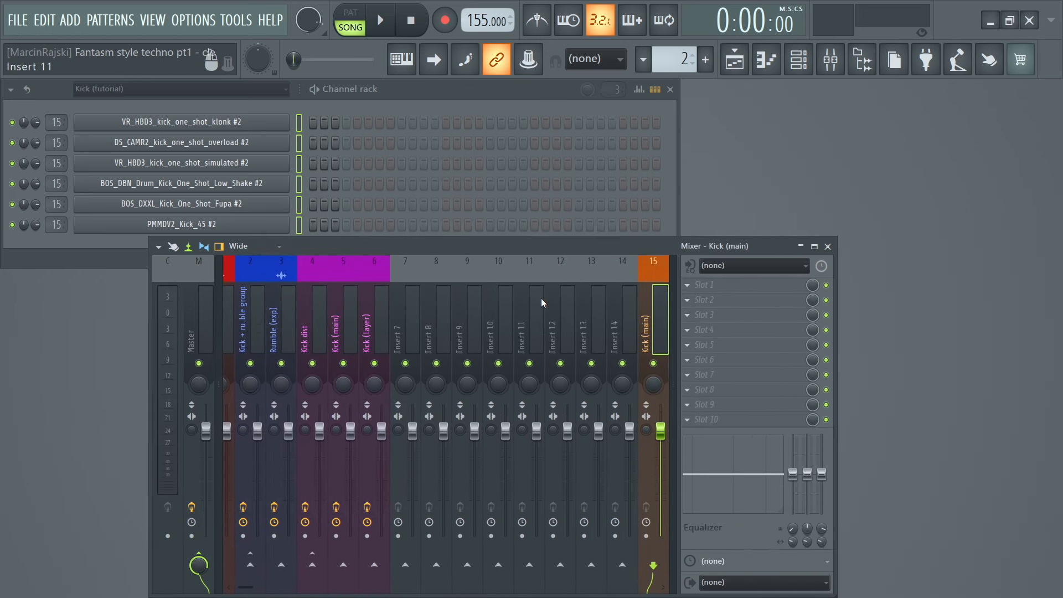
pyautogui.click(645, 321)
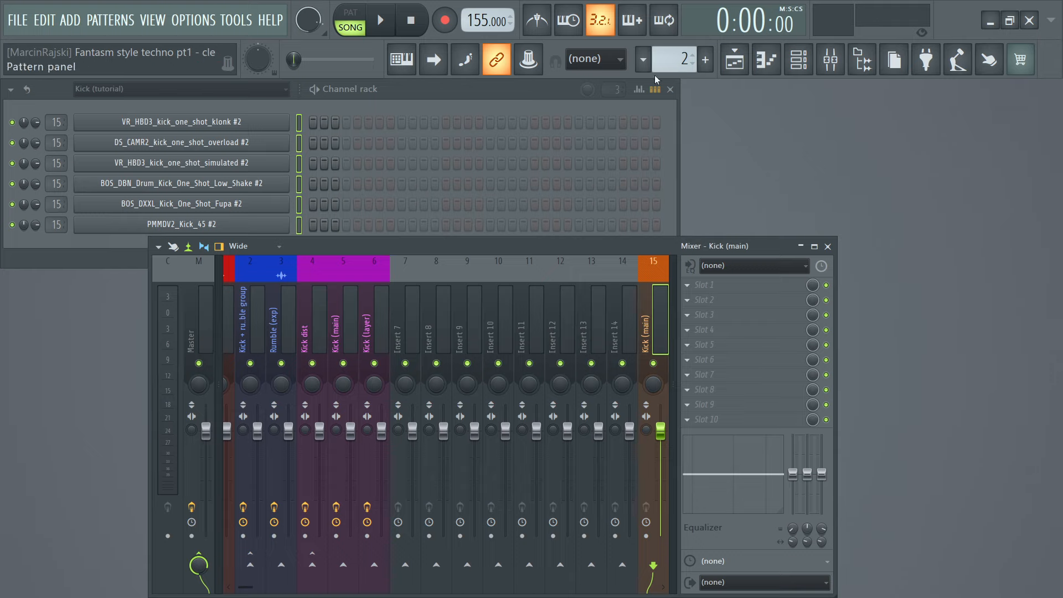
# - Set the length of pattern 2 to 16 steps
pyautogui.scroll(1, 675, 68)
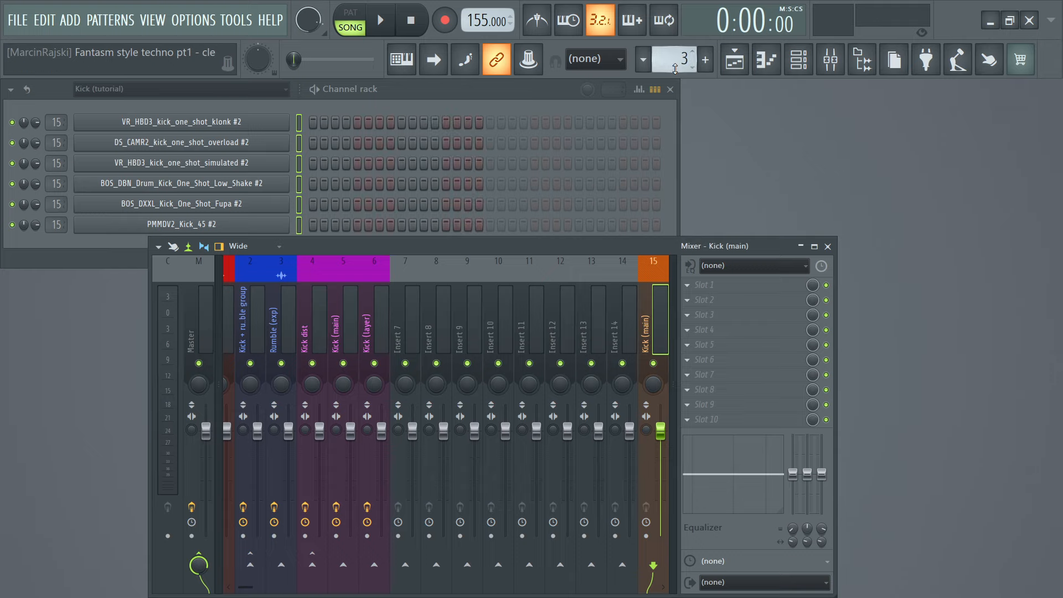
pyautogui.scroll(-1, 680, 60)
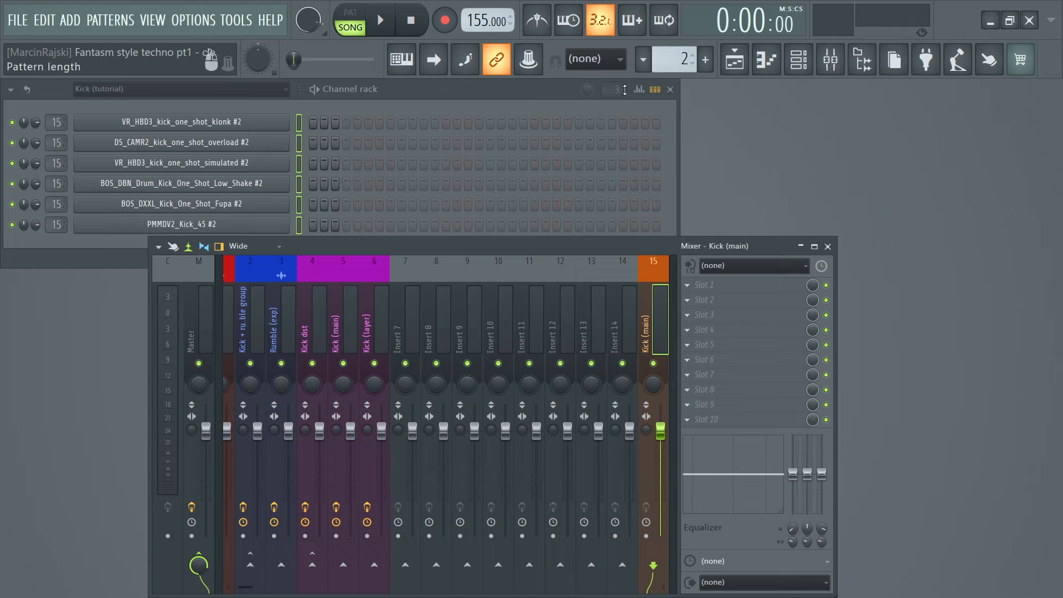
pyautogui.moveTo(613, 90)
pyautogui.mouseDown()
pyautogui.moveTo(613, 64)
pyautogui.moveTo(613, 83)
pyautogui.mouseUp()
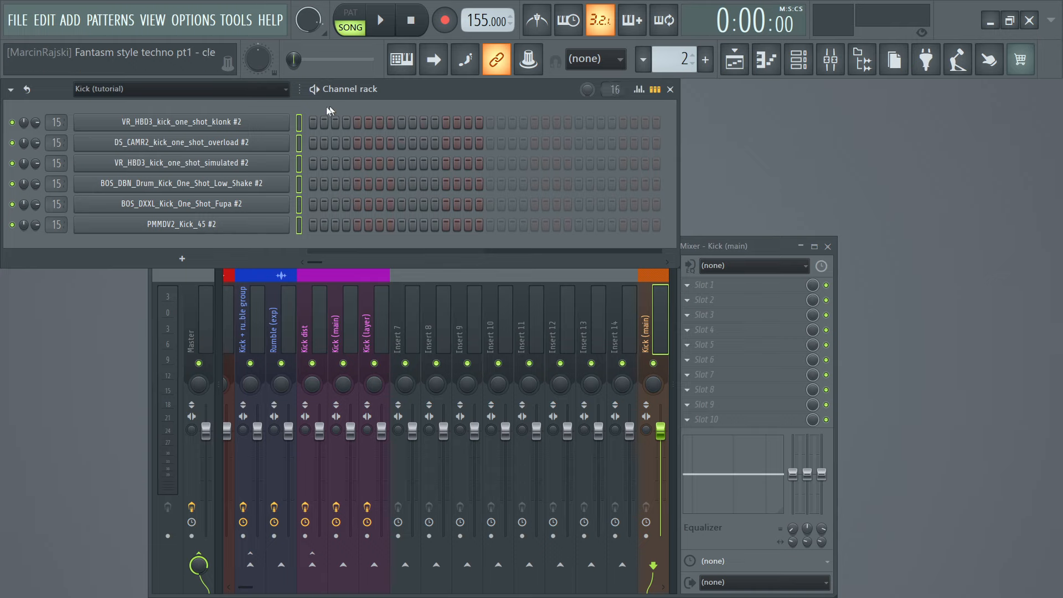
# - Fill every 4 steps on each of the six kick channels in pattern 2
pyautogui.rightClick(267, 124)
pyautogui.press('4')
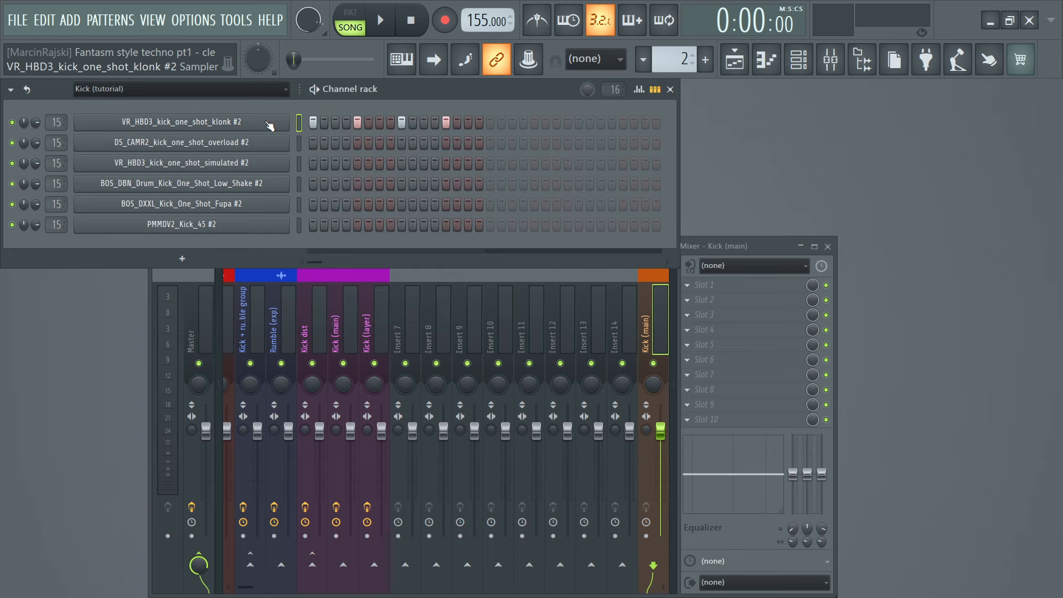
pyautogui.rightClick(267, 140)
pyautogui.press('4')
pyautogui.rightClick(273, 163)
pyautogui.press('4')
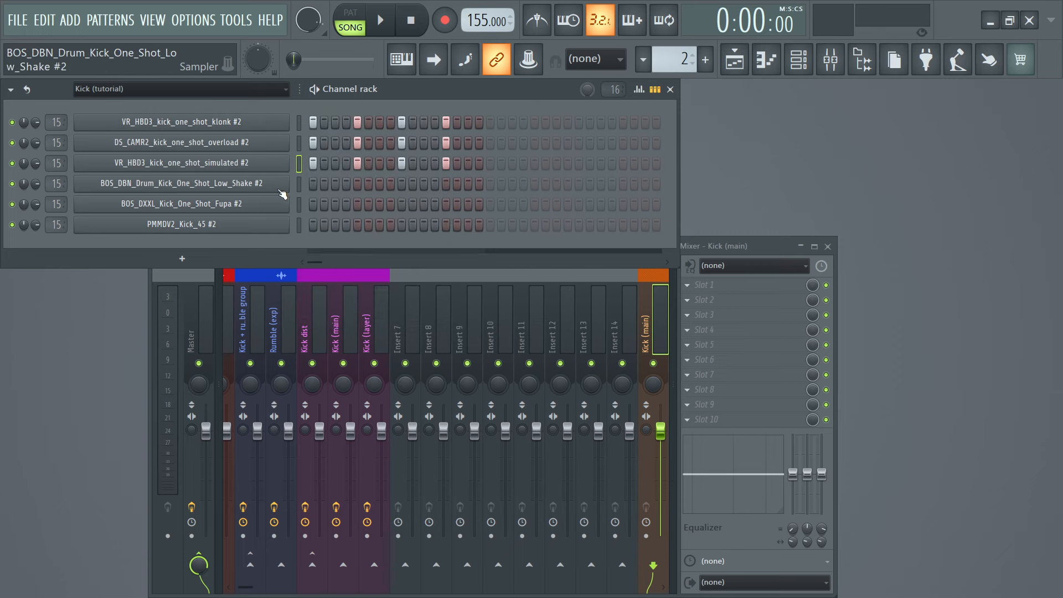
pyautogui.rightClick(277, 185)
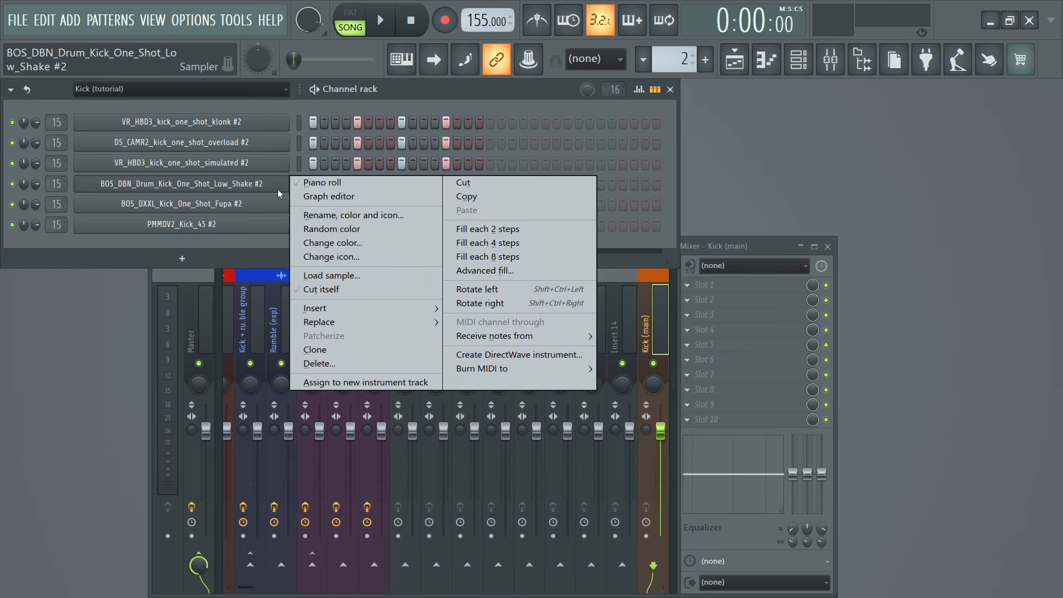
pyautogui.click(465, 246)
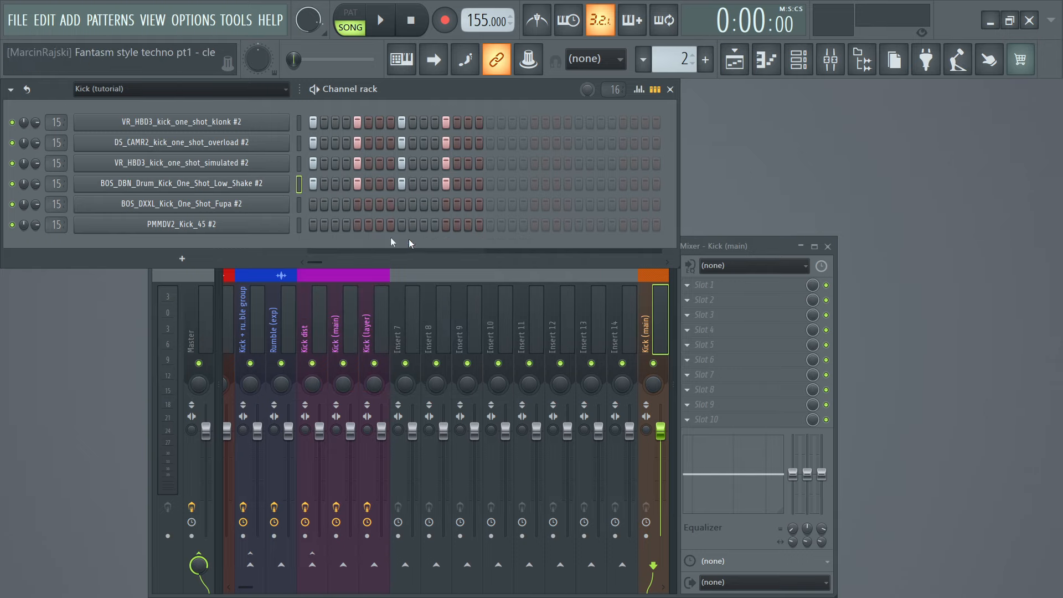
pyautogui.rightClick(276, 204)
pyautogui.press('4')
pyautogui.rightClick(272, 224)
pyautogui.press('4')
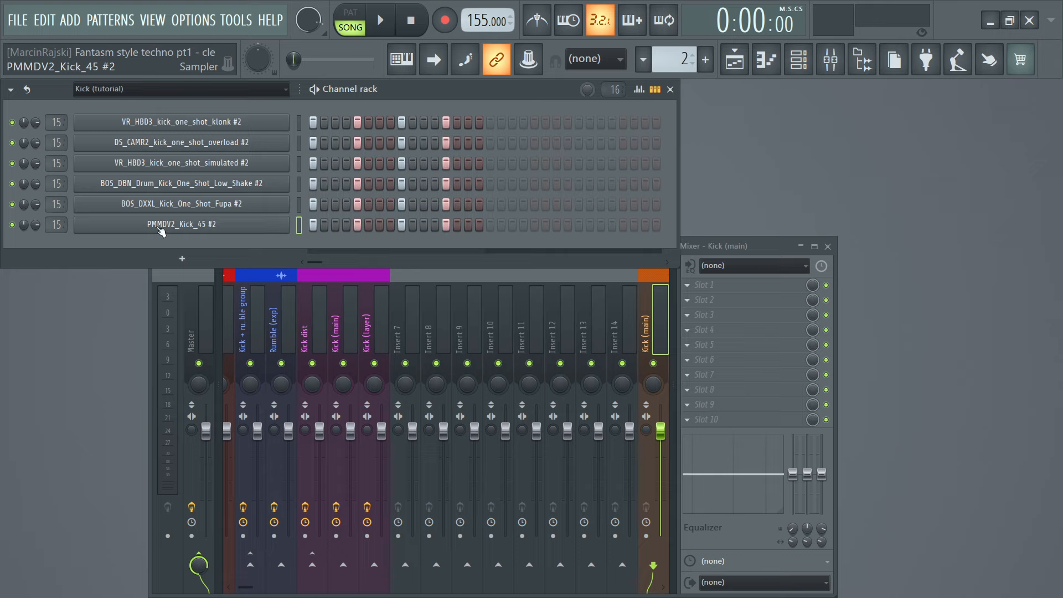
# - Mute the kick channels in the group other than VR_HBD3_kick_one_shot_klonk #2
pyautogui.click(12, 224)
pyautogui.click(12, 204)
pyautogui.click(12, 184)
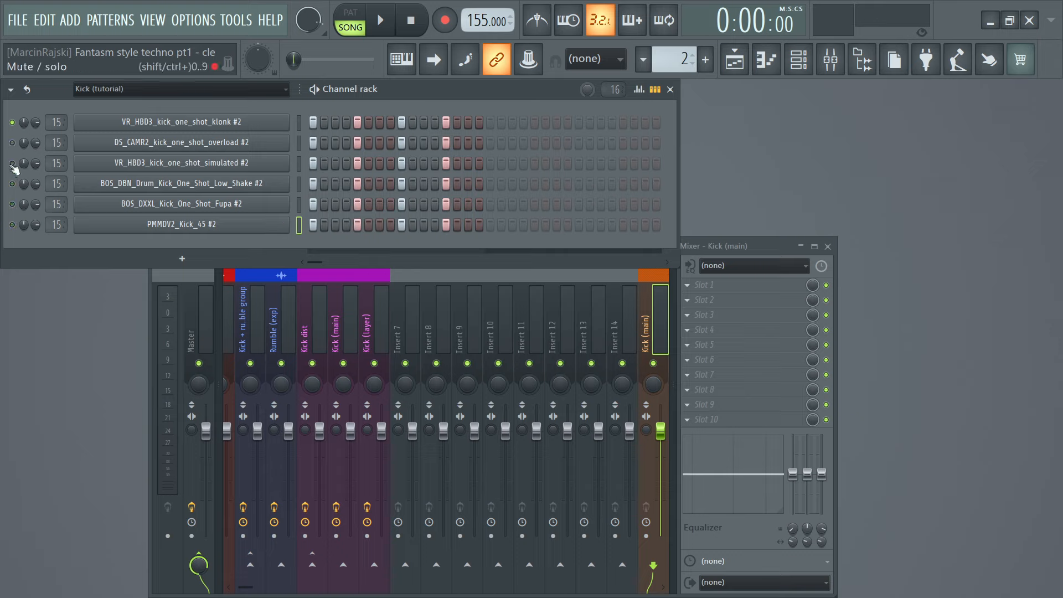
# - Play pattern 2 in pattern mode, audition the six kick samples one at a time and leave only DS_CAMR2_kick_one_shot_overload #2 unmuted
pyautogui.click(350, 14)
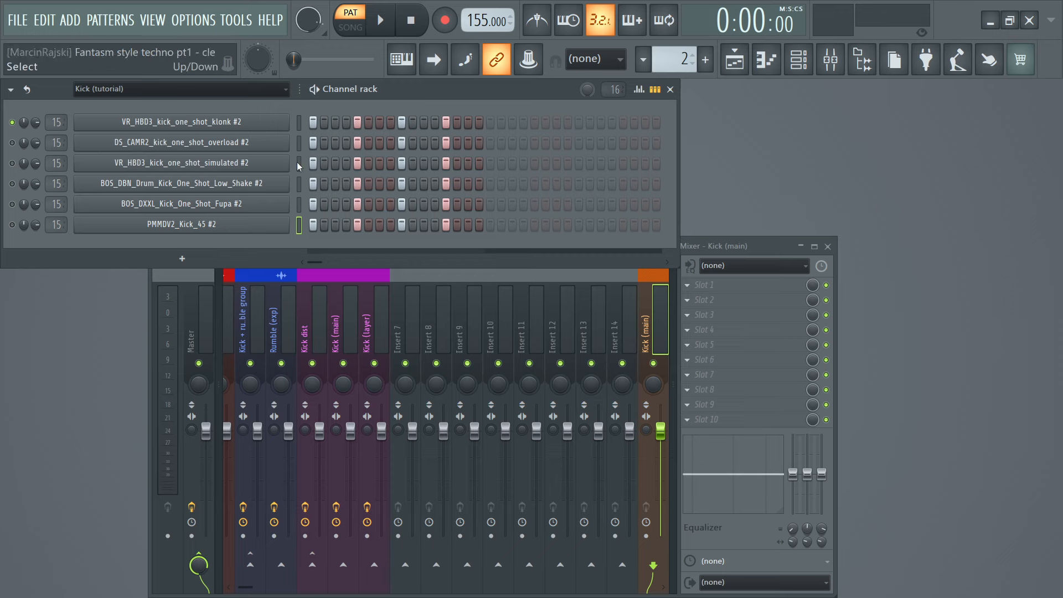
pyautogui.press('space')
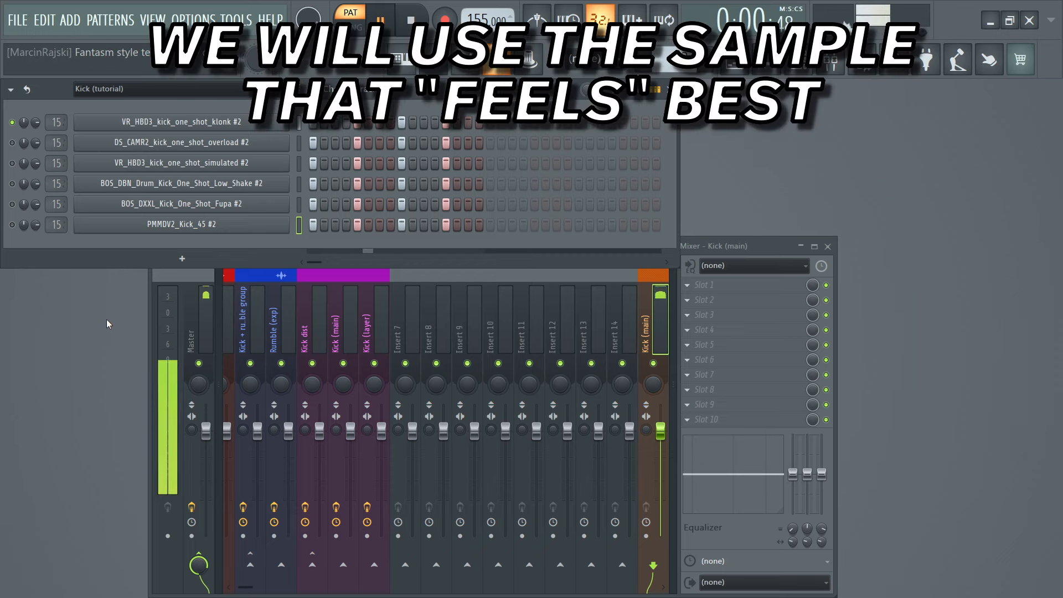
pyautogui.click(13, 143)
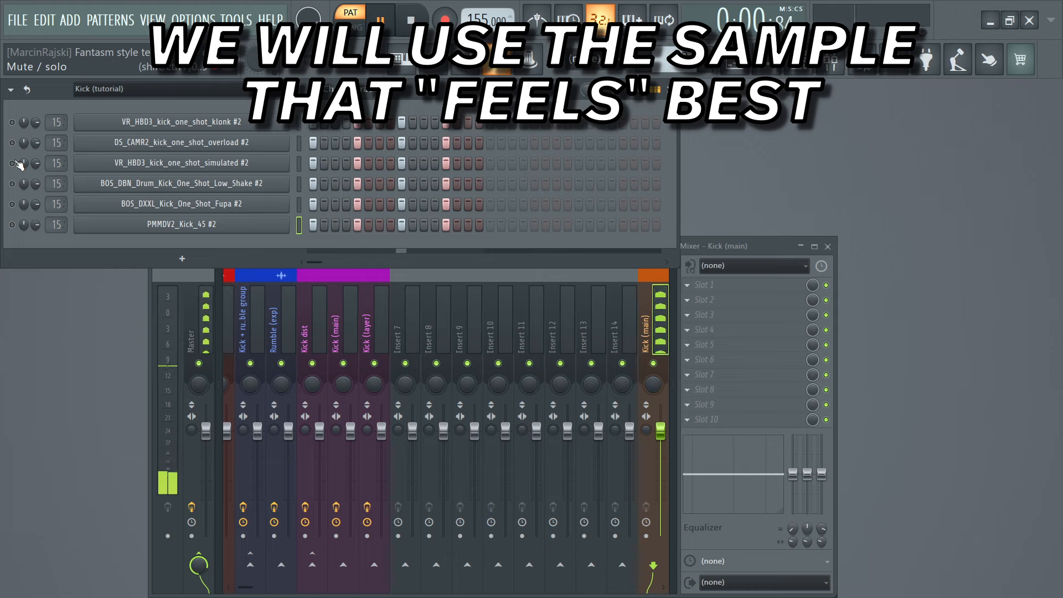
pyautogui.click(12, 164)
pyautogui.click(14, 184)
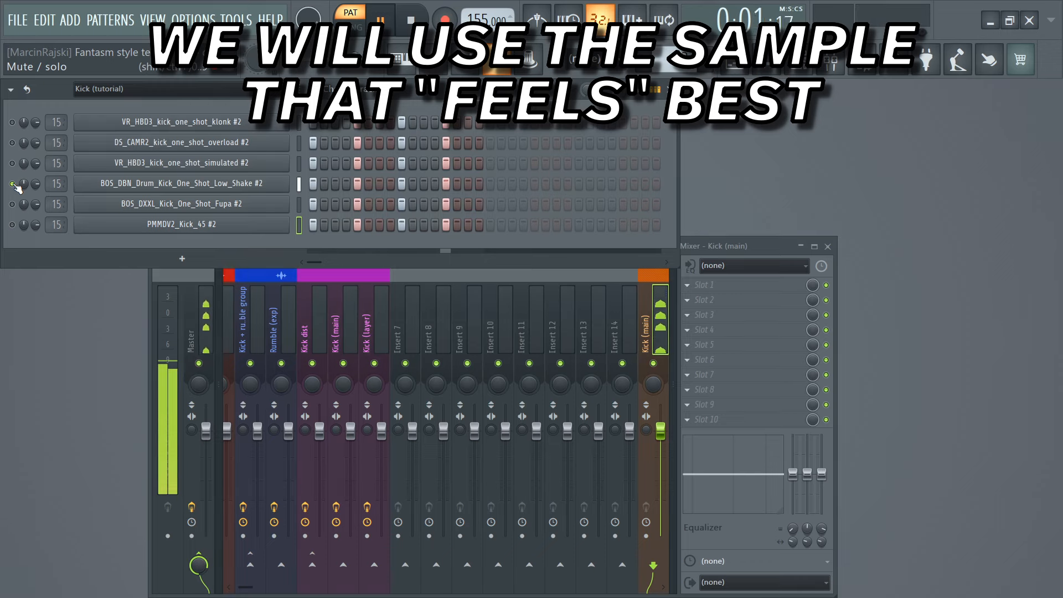
pyautogui.click(13, 184)
pyautogui.click(14, 204)
pyautogui.click(14, 205)
pyautogui.click(14, 224)
pyautogui.click(14, 224)
pyautogui.click(14, 144)
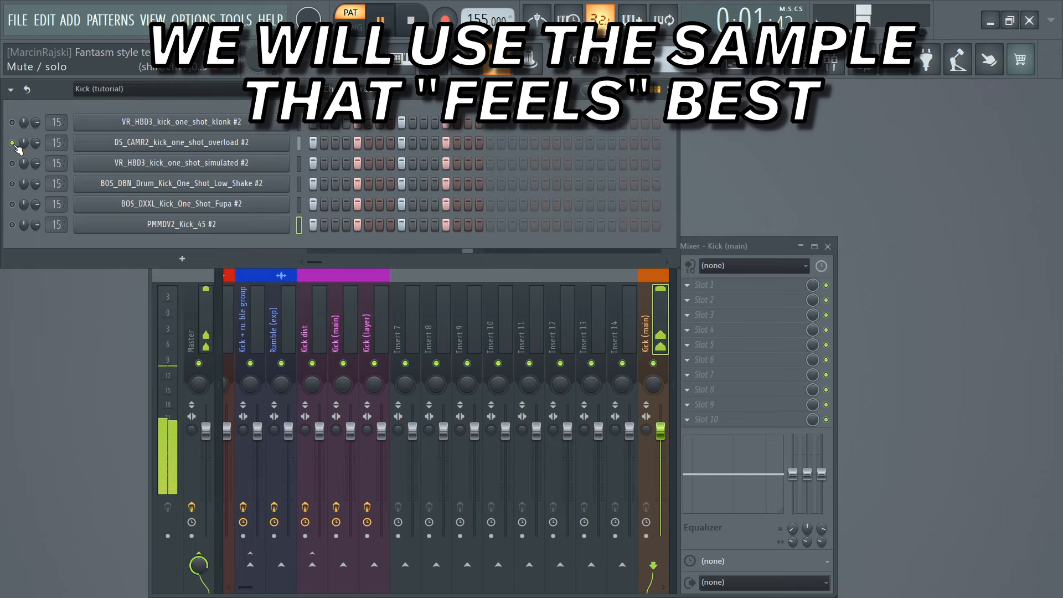
pyautogui.press('space')
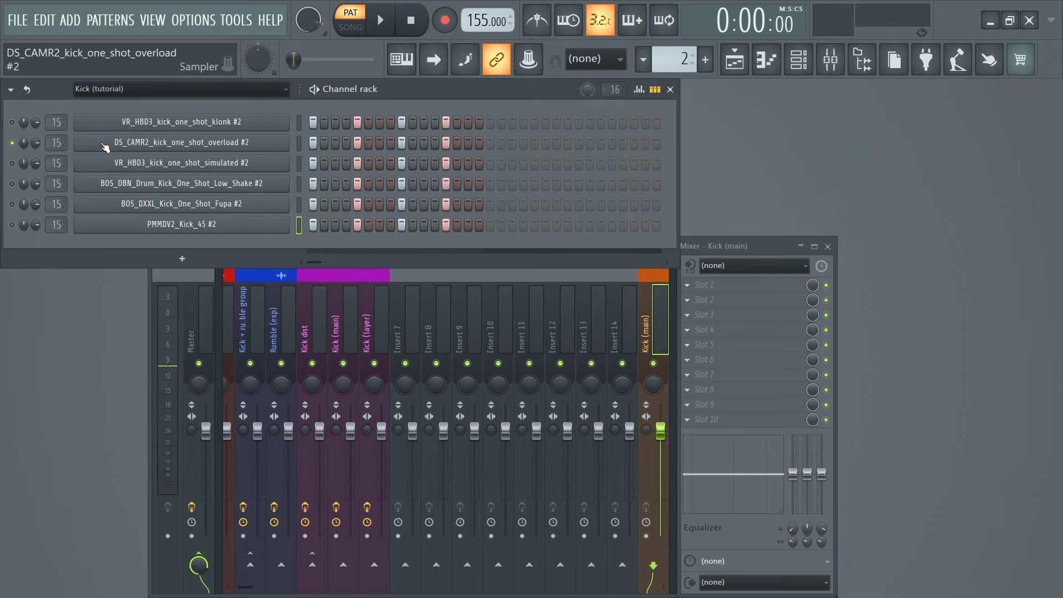
# - Route the five muted kick channels to mixer track 16, and name that track "Kick (layer)" with an orange color
pyautogui.click(102, 144)
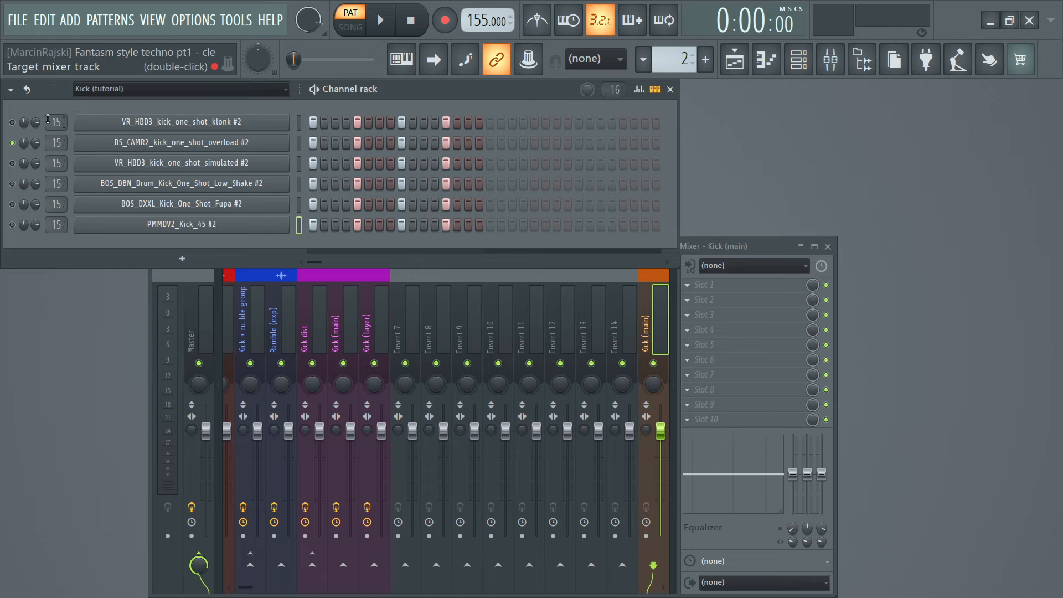
pyautogui.scroll(1, 56, 122)
pyautogui.scroll(1, 55, 169)
pyautogui.scroll(1, 56, 185)
pyautogui.scroll(1, 56, 204)
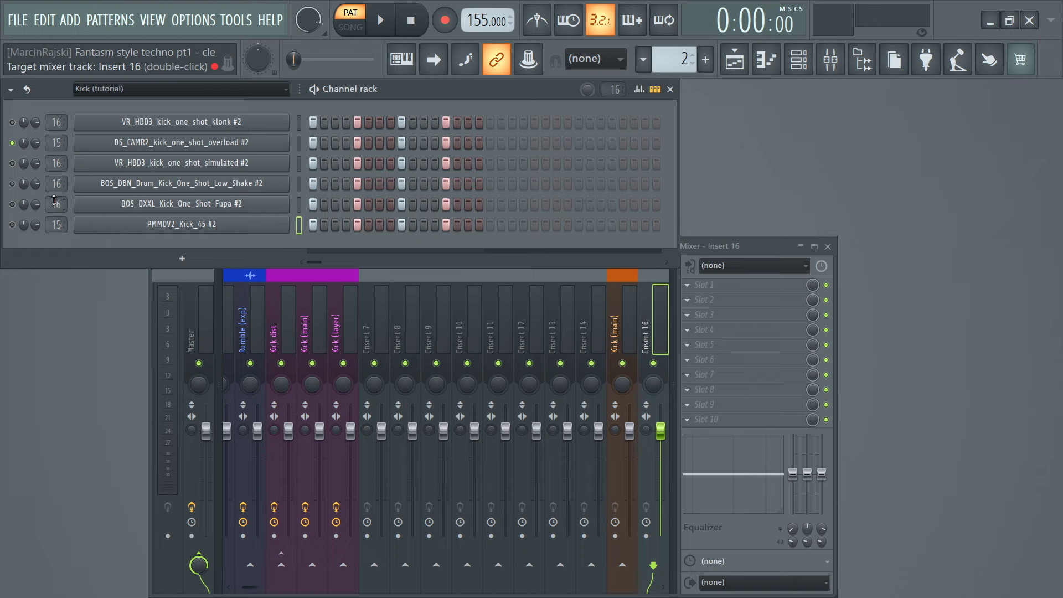
pyautogui.scroll(1, 56, 225)
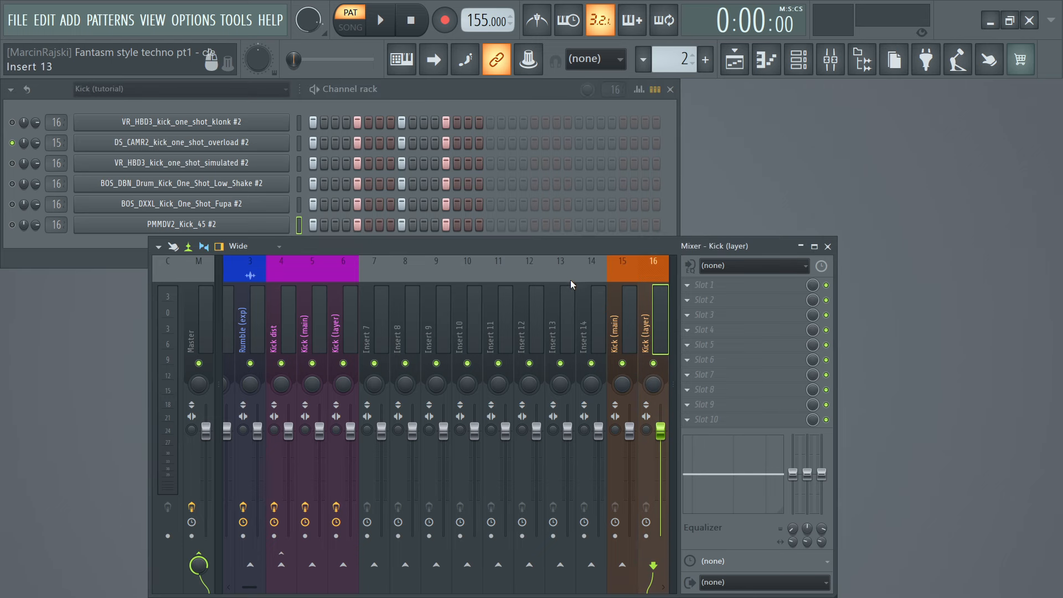
# - Select the orange Kick (main) mixer track, check the overload kick's sampler settings, and listen to the Kick (tutorial) clip in the playlist
pyautogui.click(614, 327)
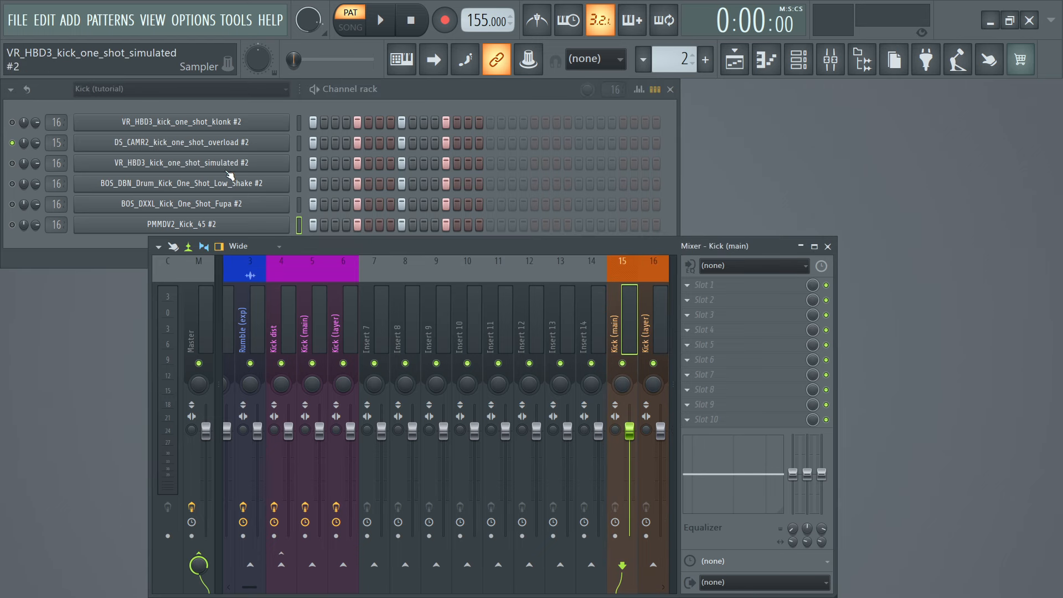
pyautogui.click(209, 145)
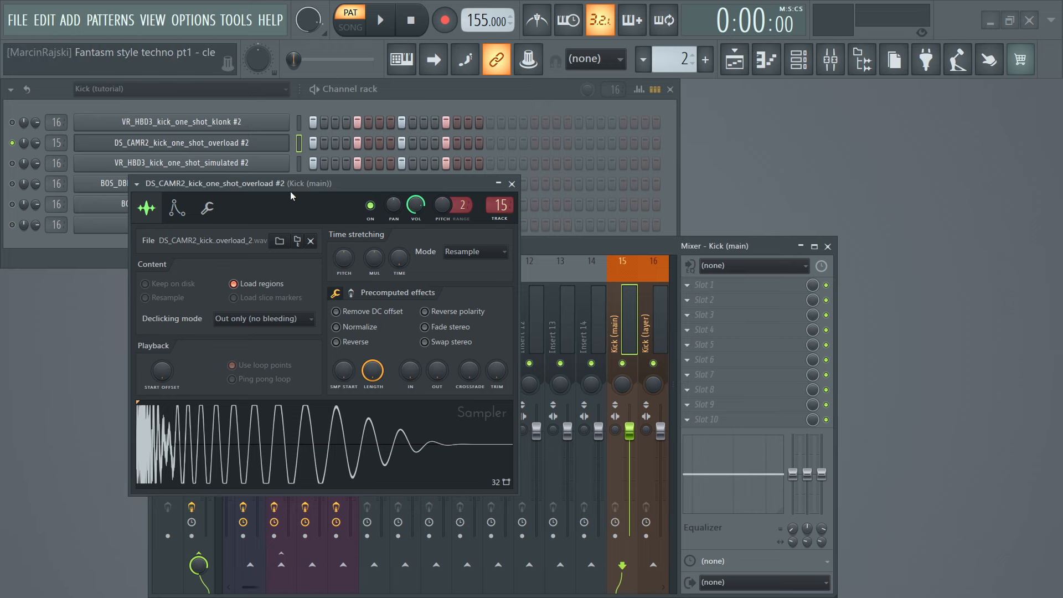
pyautogui.click(512, 184)
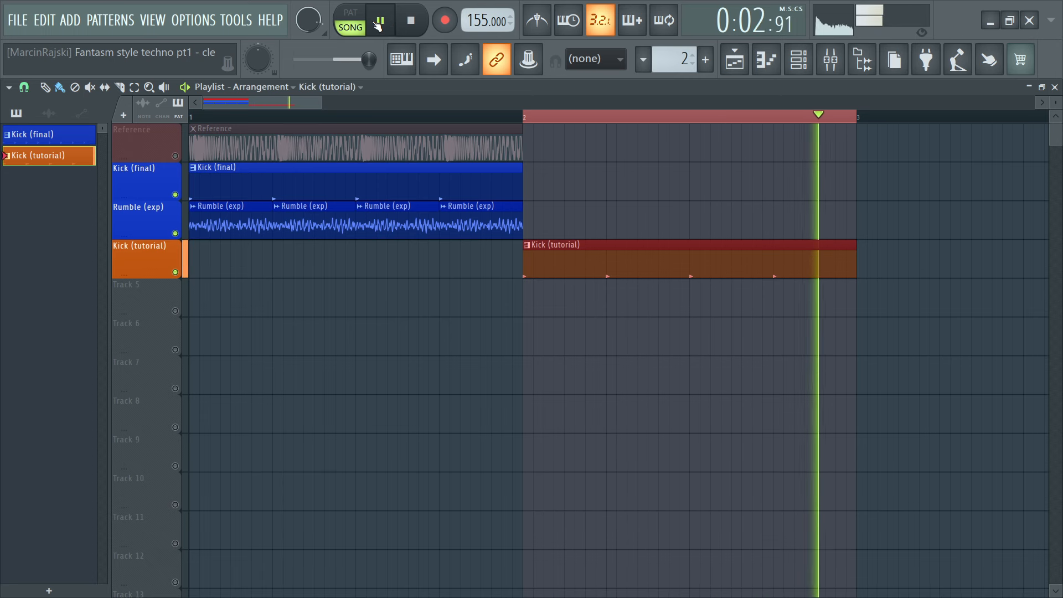
pyautogui.click(378, 22)
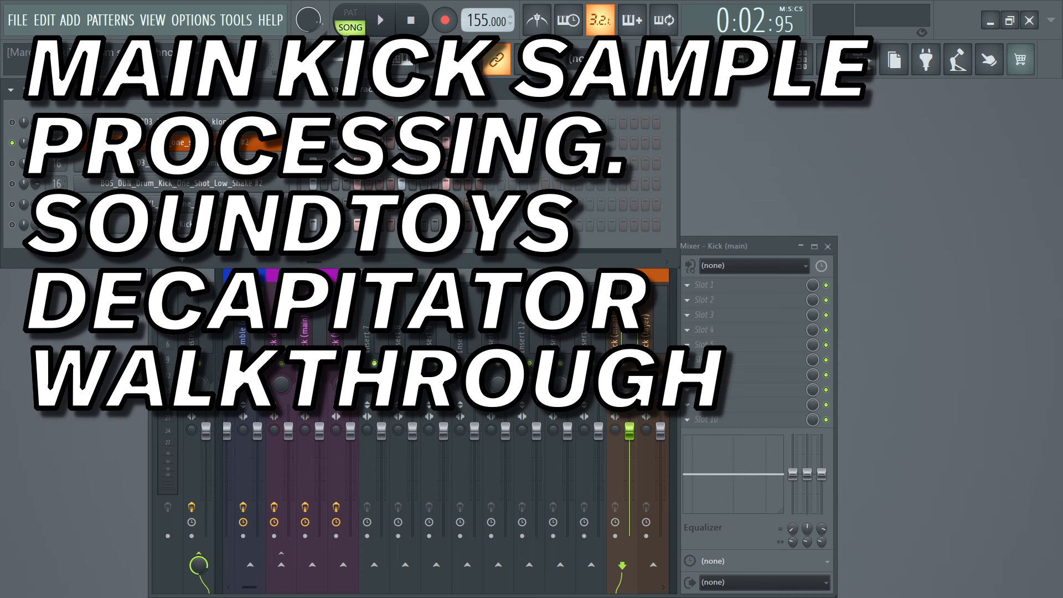
# - In the overload kick's sampler, use Auto stretch mode, try pitch shifts up to +300 cents and below zero, and adjust the stretch multiplier
pyautogui.click(177, 143)
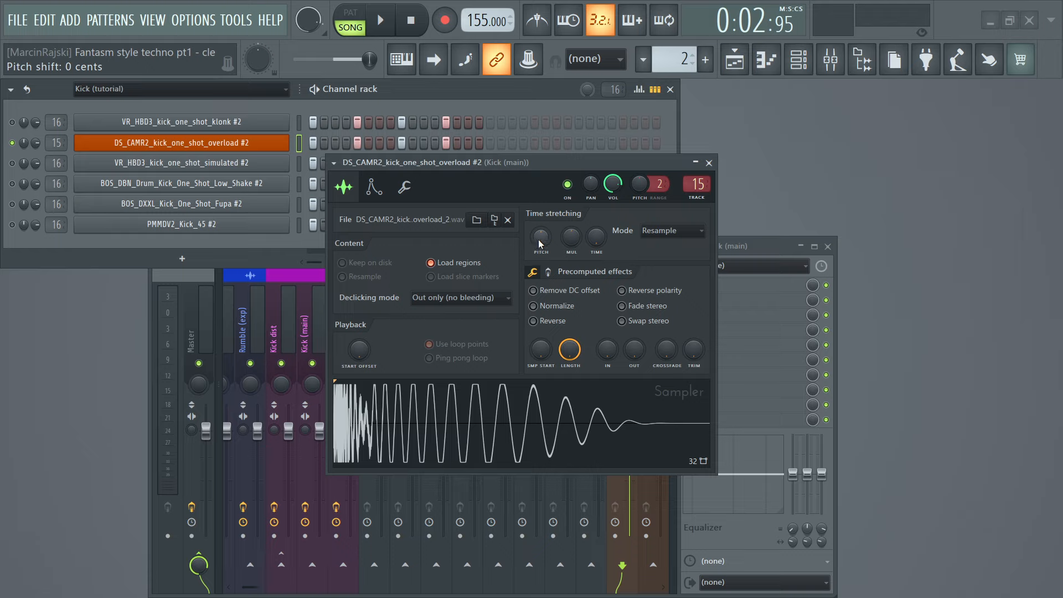
pyautogui.press('space')
pyautogui.scroll(1, 539, 243)
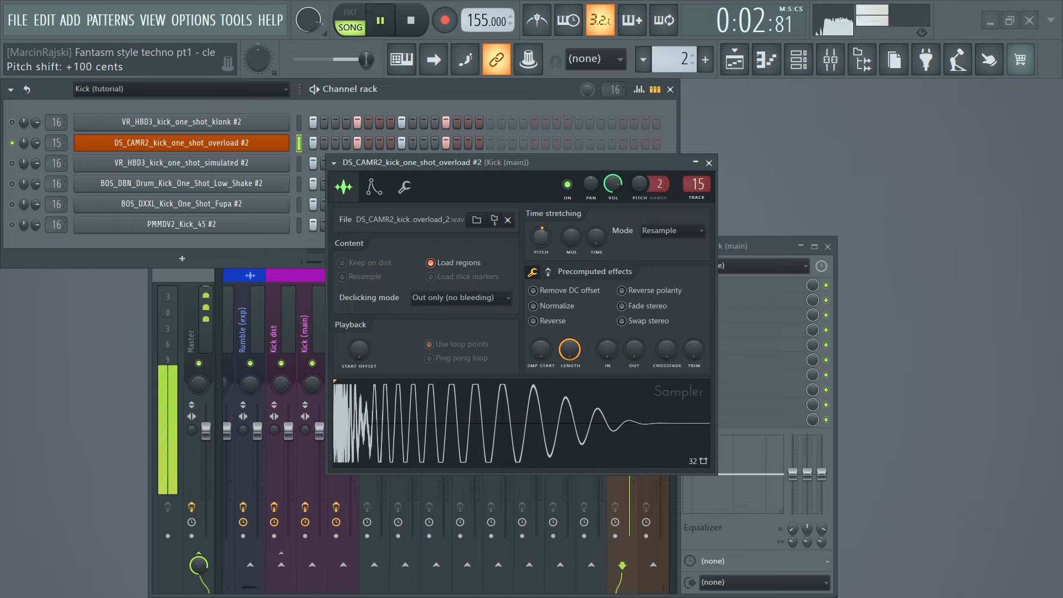
pyautogui.scroll(1, 540, 244)
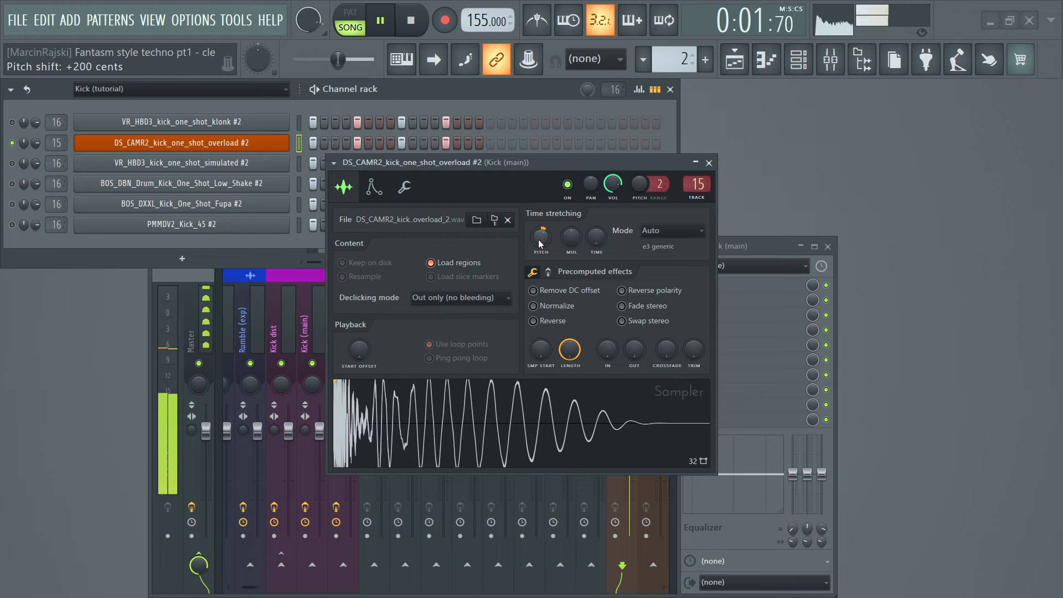
pyautogui.scroll(1, 540, 242)
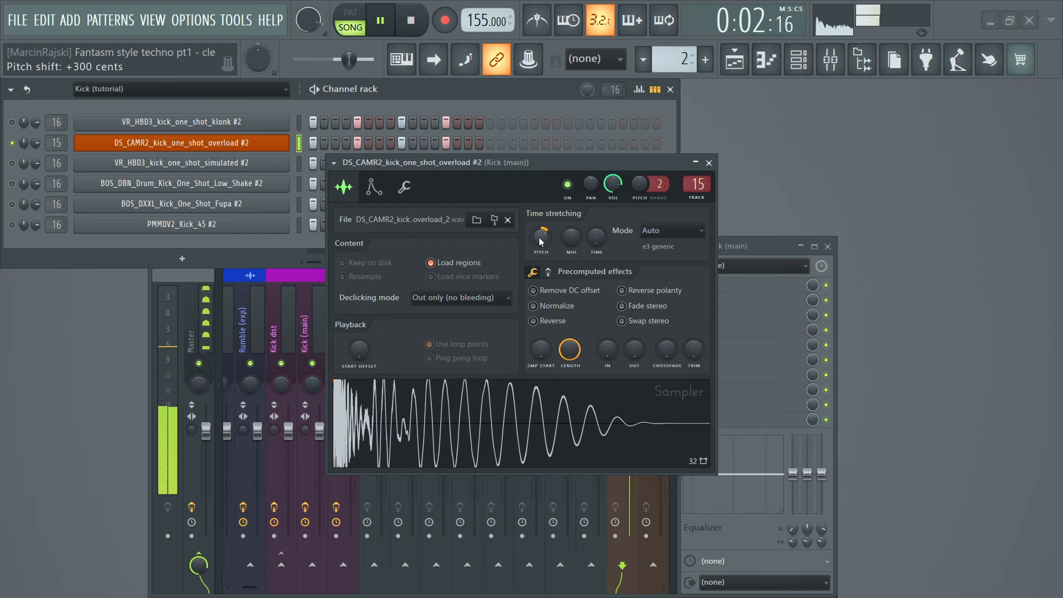
pyautogui.scroll(-7, 540, 239)
pyautogui.press('space')
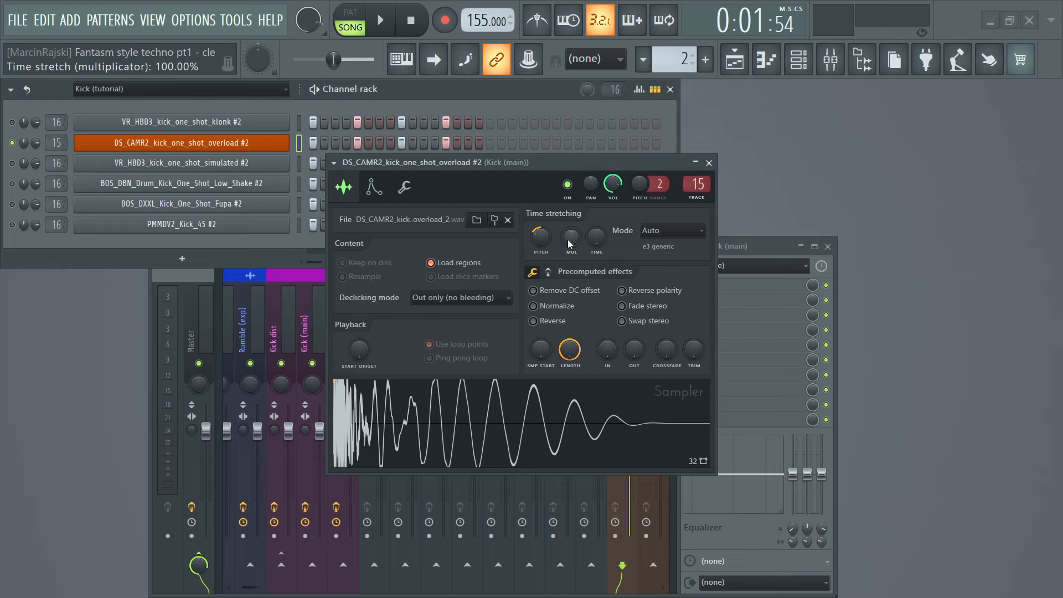
pyautogui.press('space')
pyautogui.moveTo(570, 239)
pyautogui.mouseDown()
pyautogui.moveTo(570, 224)
pyautogui.moveTo(570, 242)
pyautogui.mouseUp()
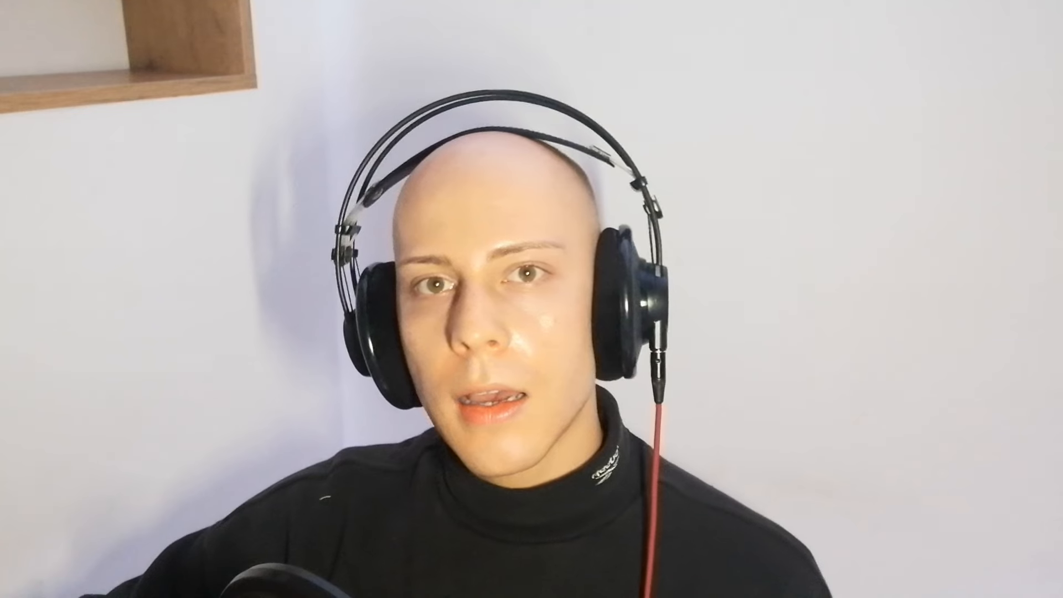
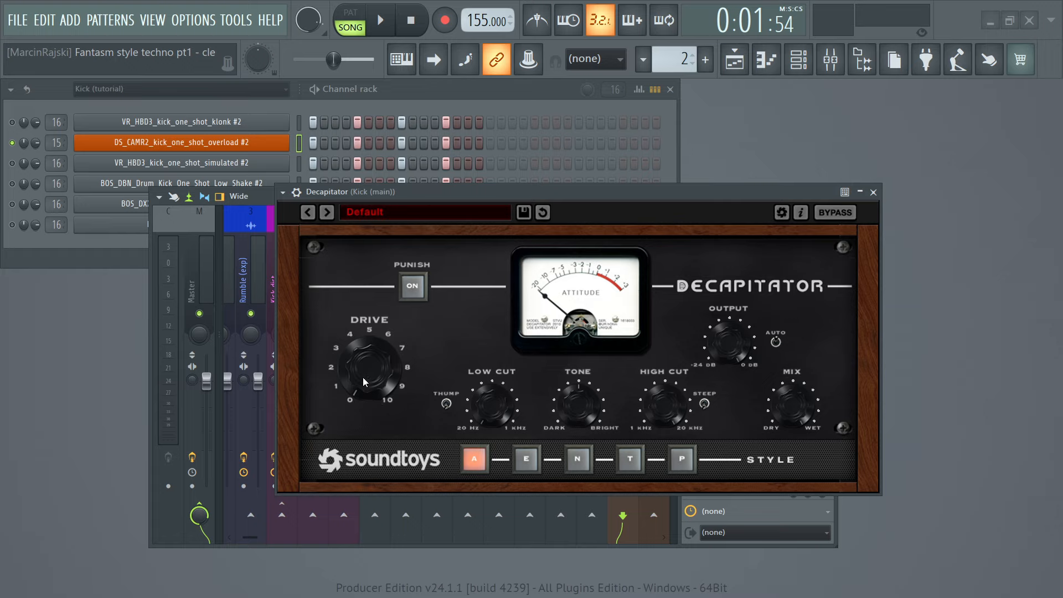
# - Raise the Drive of Decapitator on Kick (main) to about 6 while the kick plays
pyautogui.press('space')
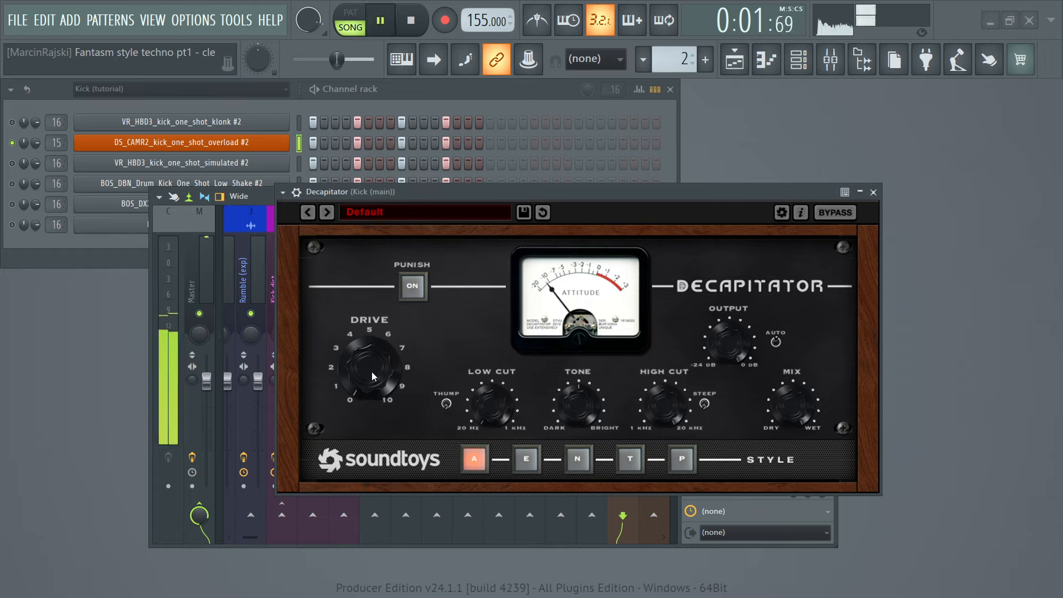
pyautogui.moveTo(371, 370); pyautogui.dragTo(371, 365)
pyautogui.moveTo(370, 308); pyautogui.dragTo(374, 324)
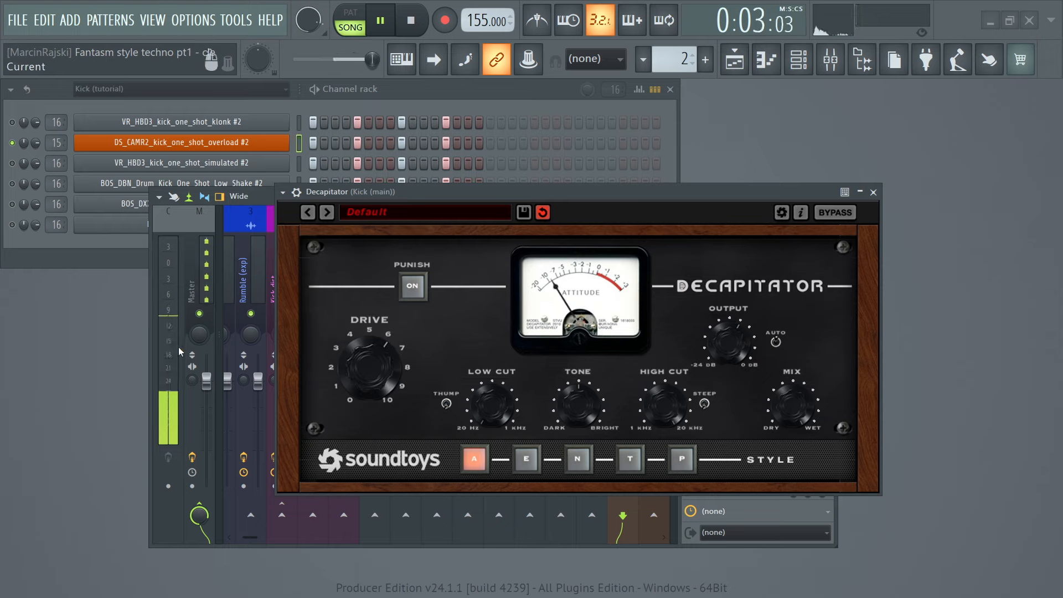
pyautogui.press('space')
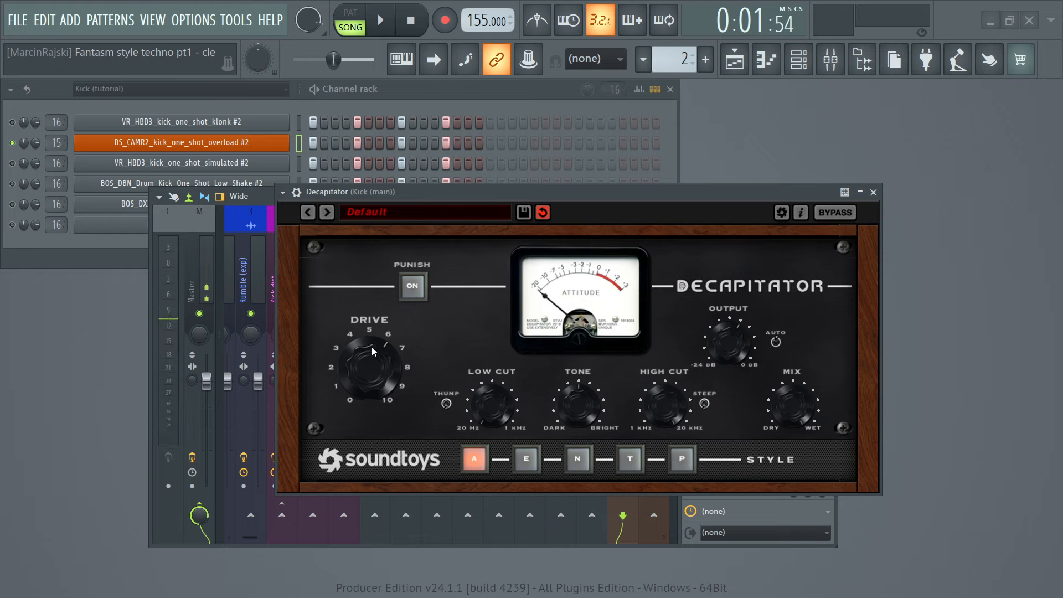
# - Step through Decapitator's E, N, T and P saturation styles with playback stopped and return to style A
pyautogui.click(528, 458)
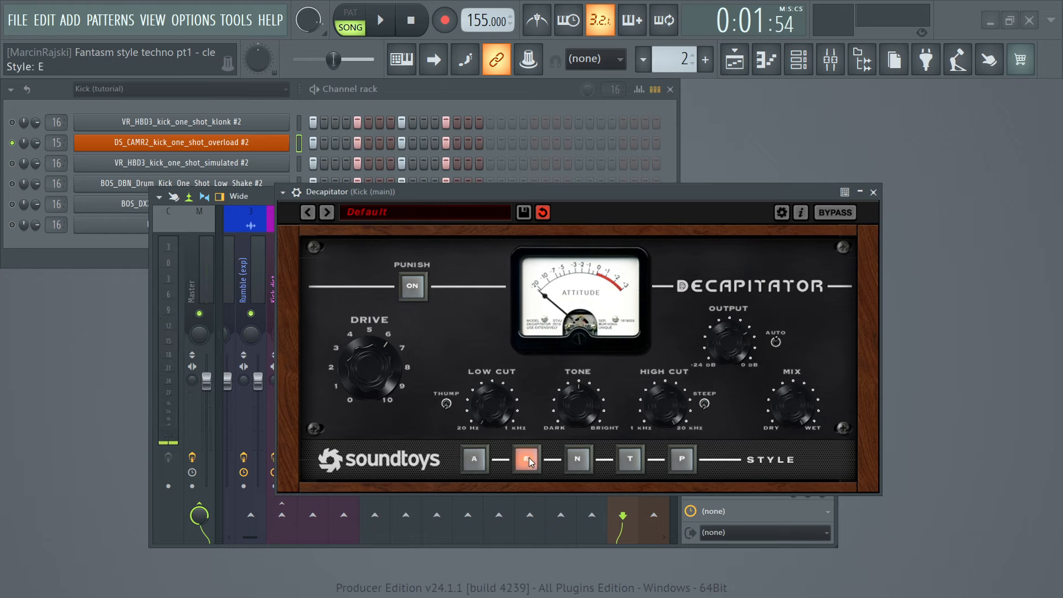
pyautogui.click(576, 463)
pyautogui.click(628, 461)
pyautogui.click(684, 461)
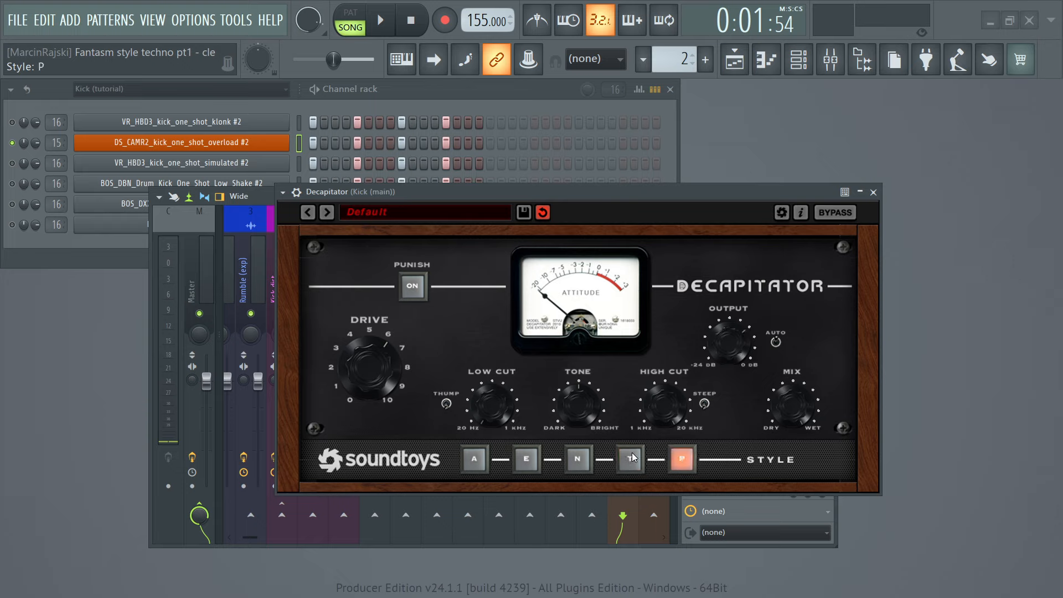
pyautogui.click(630, 460)
pyautogui.click(579, 460)
pyautogui.click(526, 459)
pyautogui.click(481, 462)
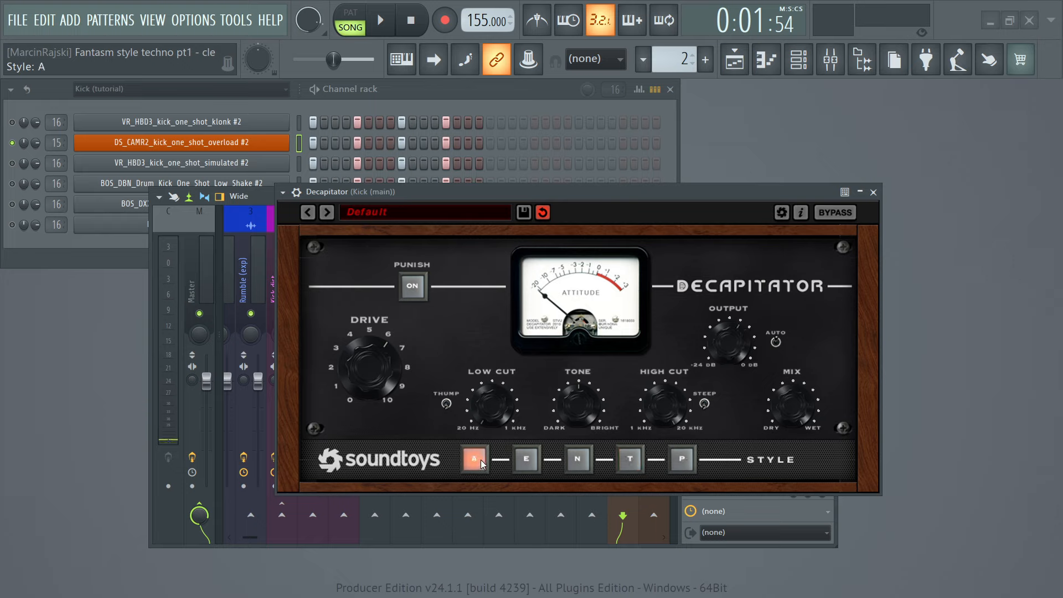
# - Compare how the kick sounds during playback with Decapitator styles E, N, T and P, ending on style A
pyautogui.press('space')
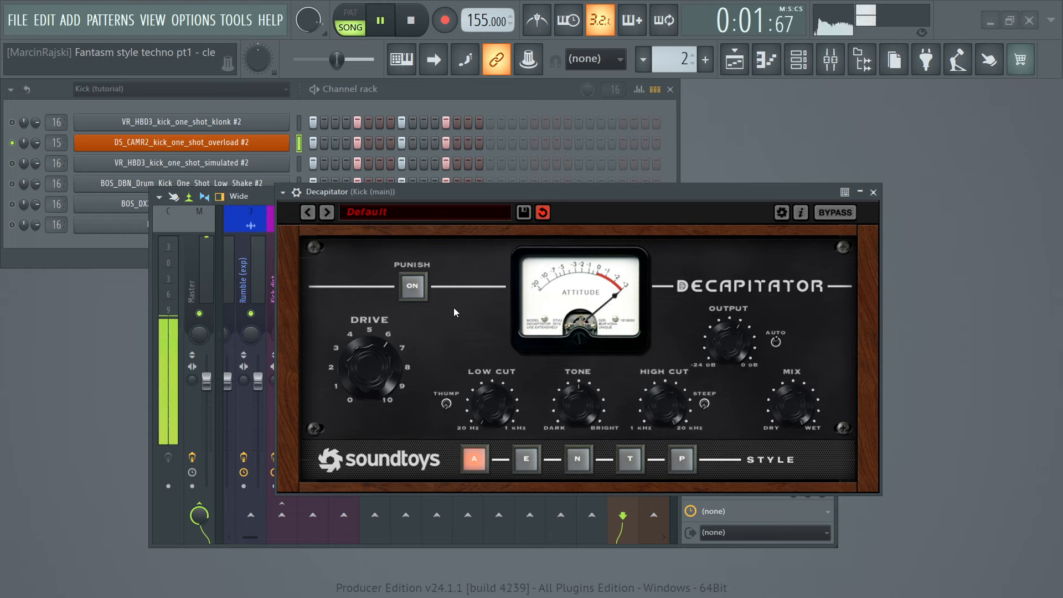
pyautogui.click(523, 453)
pyautogui.click(575, 457)
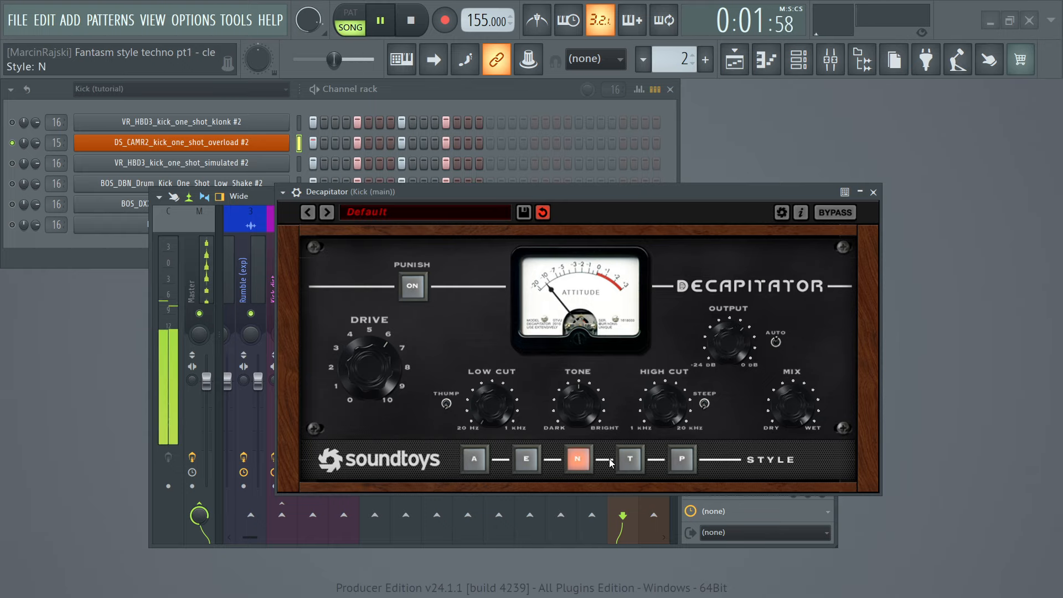
pyautogui.click(627, 459)
pyautogui.click(681, 458)
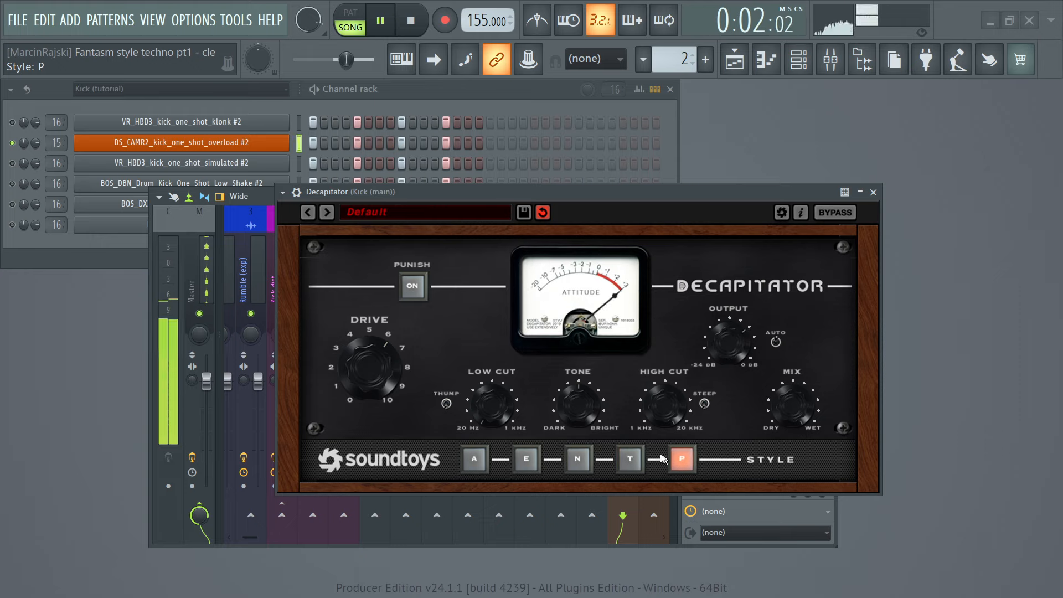
pyautogui.click(475, 458)
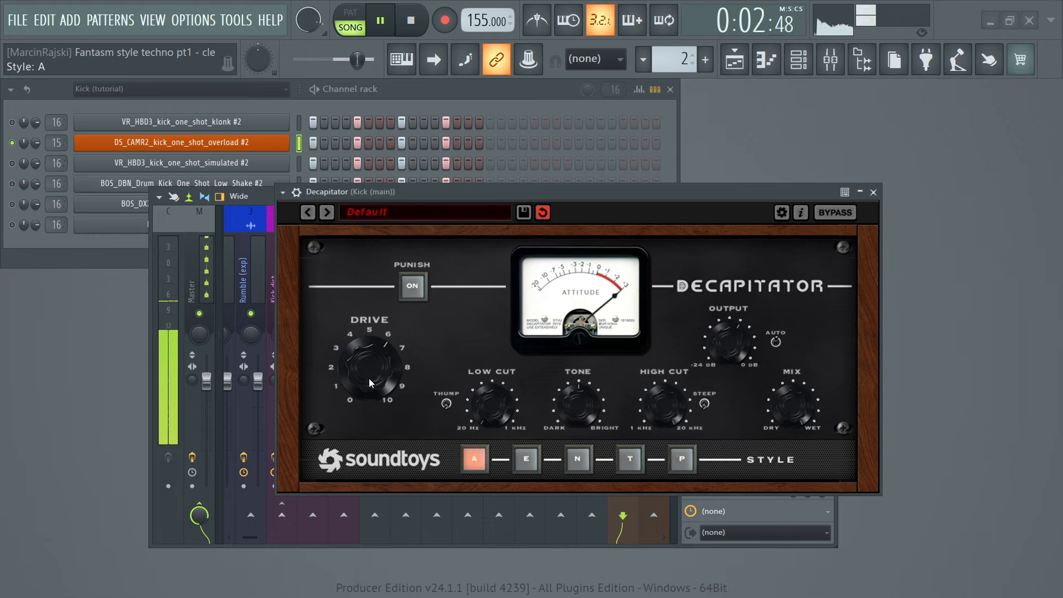
# - Audition different Decapitator Drive amounts on the playing kick and set Drive to about 7.5
pyautogui.moveTo(368, 377); pyautogui.dragTo(371, 384)
pyautogui.press('space')
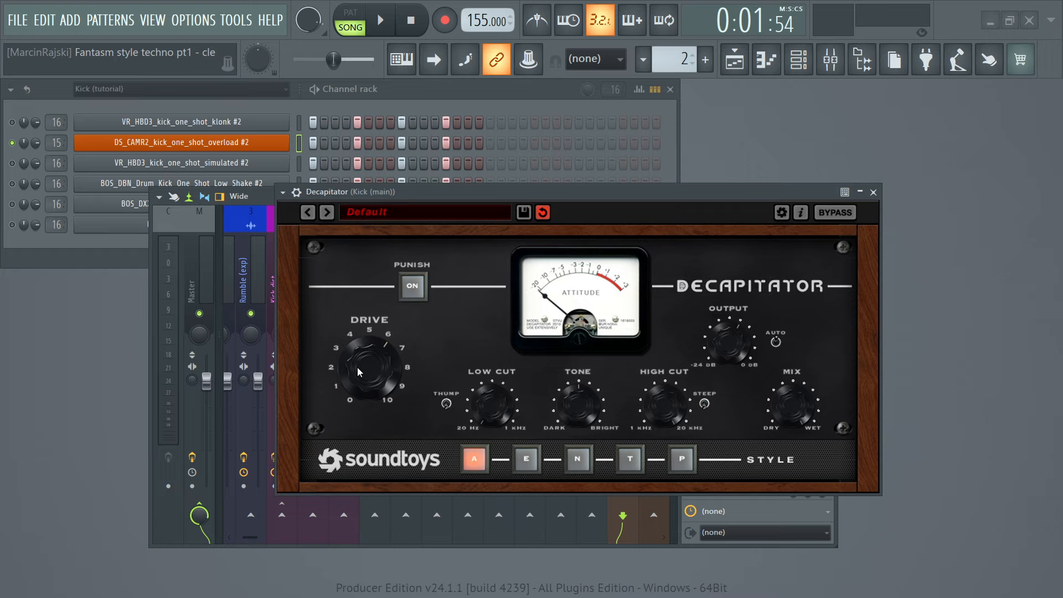
pyautogui.press('space')
pyautogui.moveTo(357, 367)
pyautogui.mouseDown()
pyautogui.moveTo(371, 377)
pyautogui.moveTo(374, 367)
pyautogui.mouseUp()
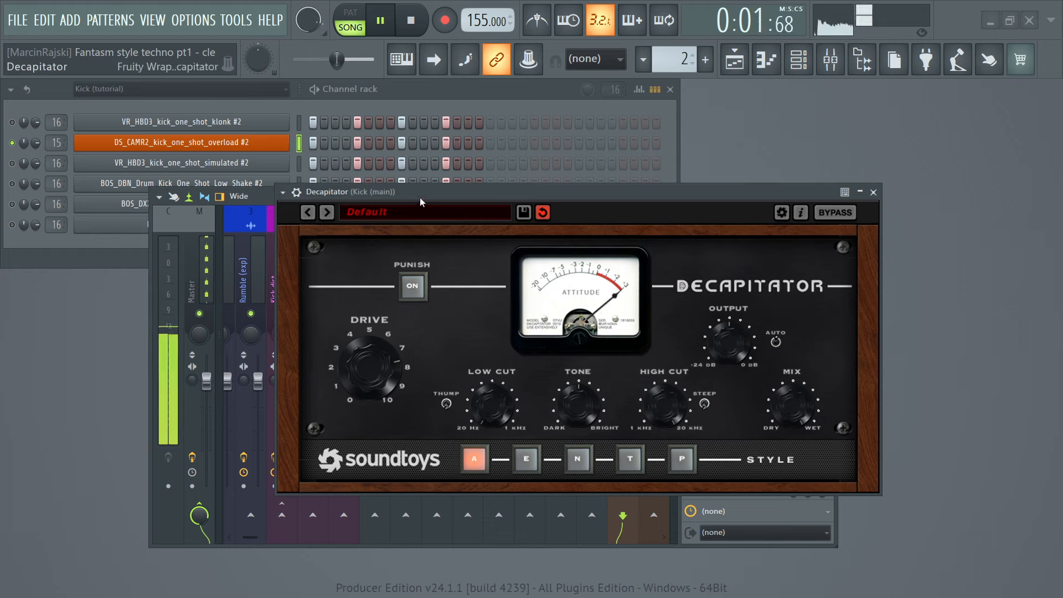
pyautogui.press('space')
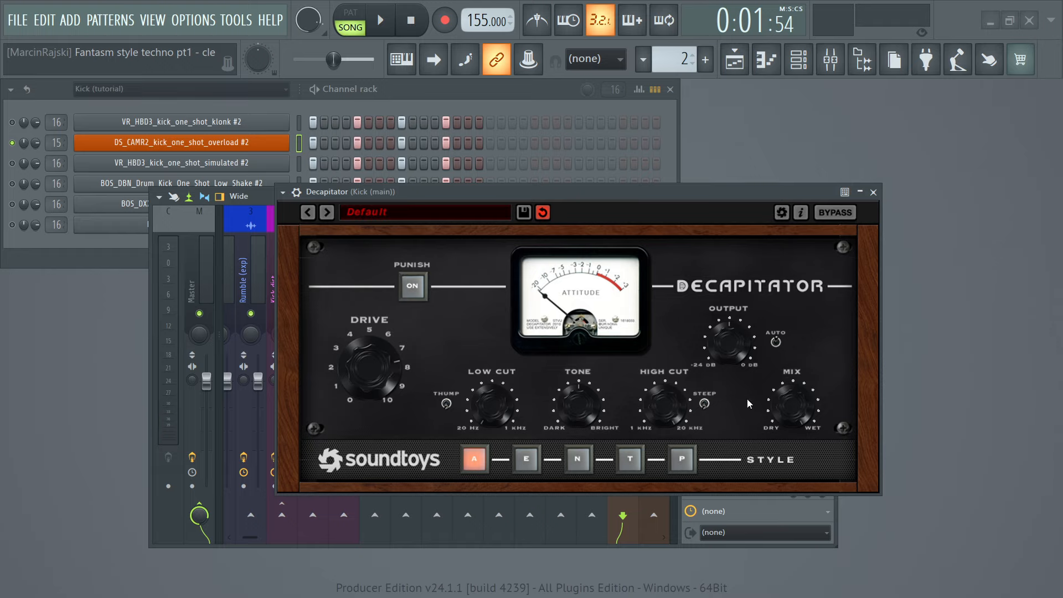
# - Try different dry/wet balances in Decapitator and set Mix to 59% while the kick plays
pyautogui.moveTo(795, 405); pyautogui.dragTo(792, 462)
pyautogui.click(446, 403)
pyautogui.press('space')
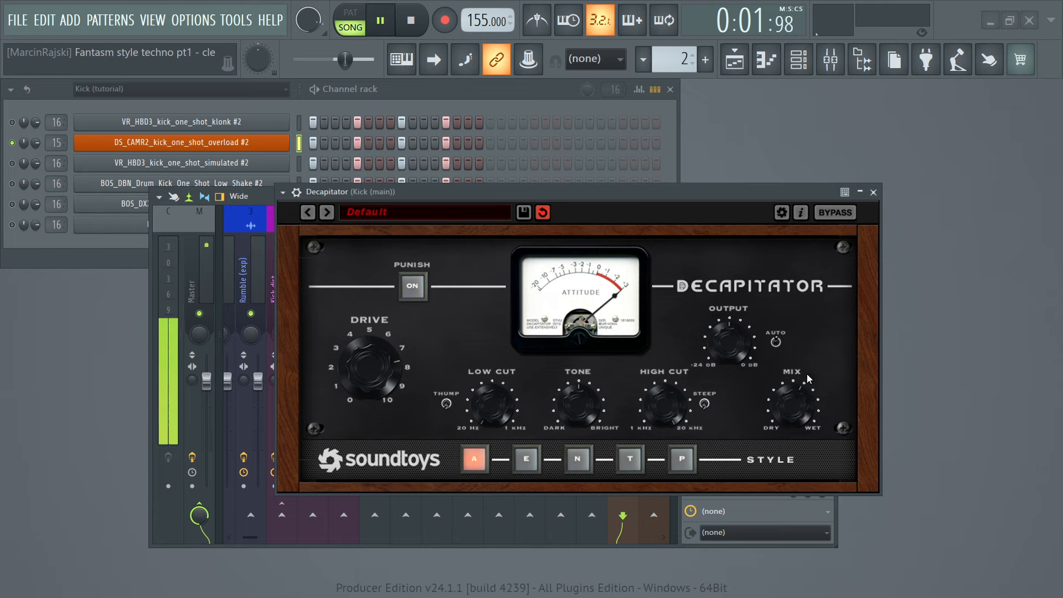
pyautogui.moveTo(802, 413); pyautogui.dragTo(802, 409)
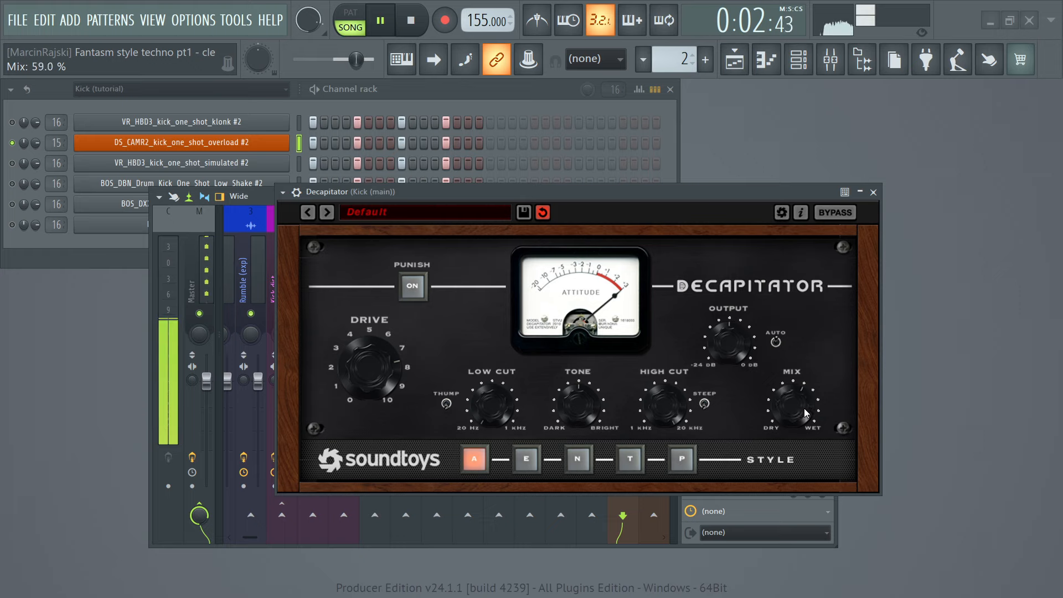
# - Compare the playing kick with Decapitator bypassed and active, fine-tune the Mix amount and stop playback
pyautogui.click(821, 218)
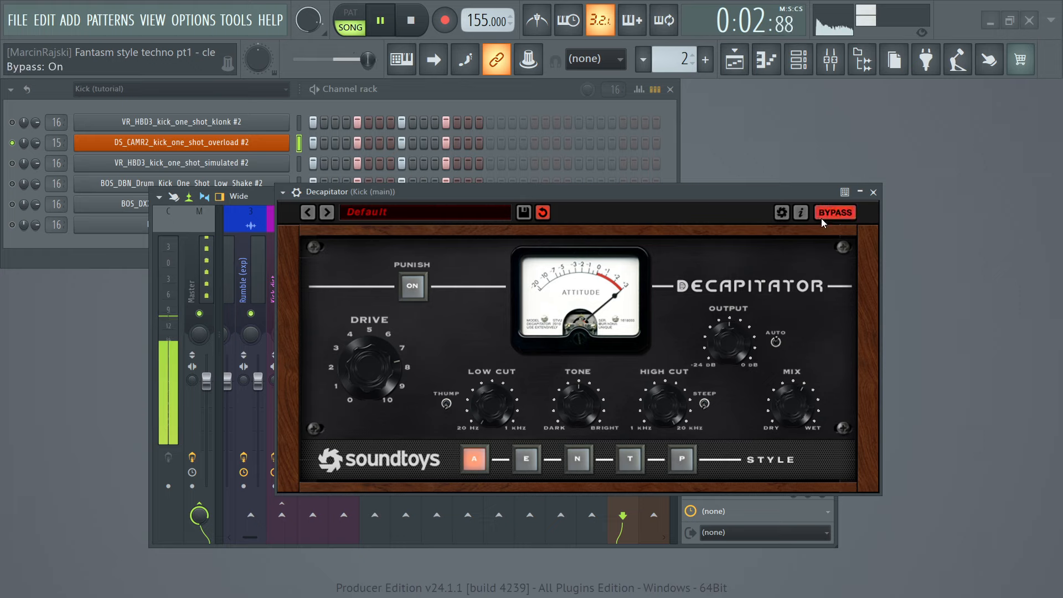
pyautogui.click(822, 219)
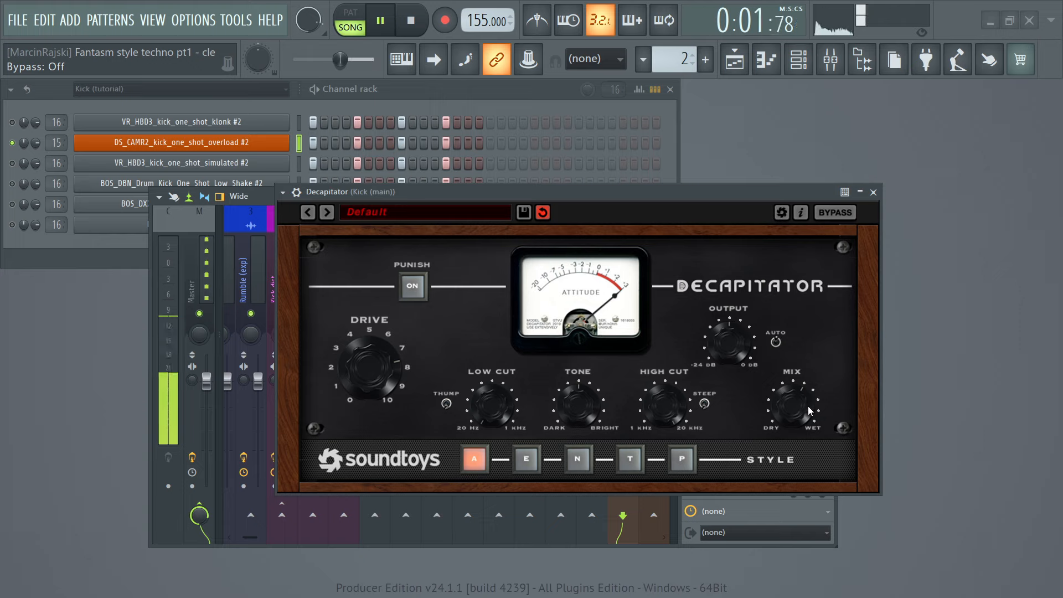
pyautogui.moveTo(809, 410); pyautogui.dragTo(809, 404)
pyautogui.press('space')
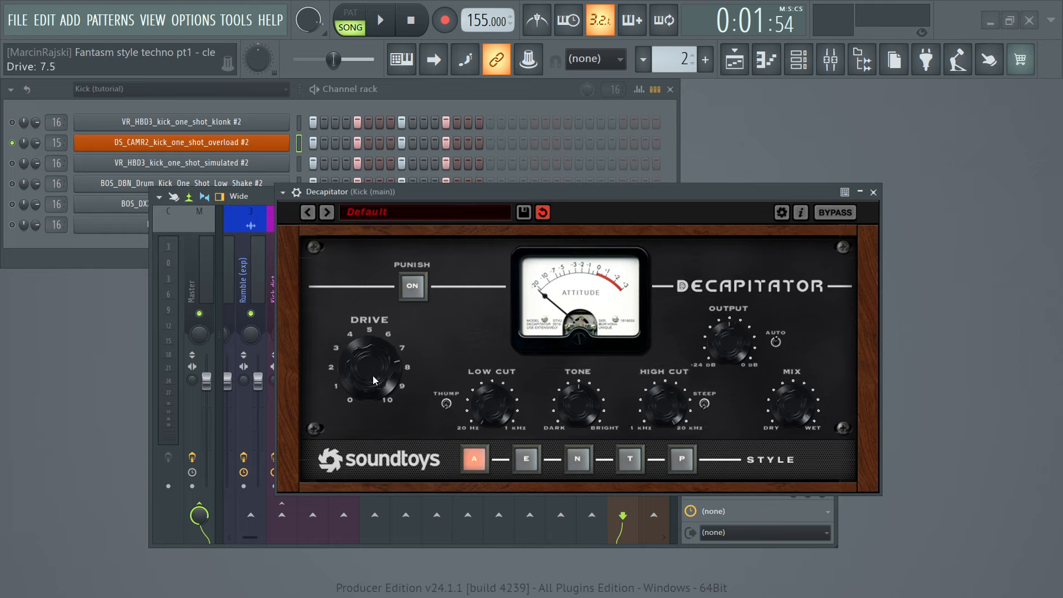
# - Shift Decapitator's Tone towards dark while the kick plays, and try out the Low Cut and High Cut controls
pyautogui.press('space')
pyautogui.scroll(-1, 580, 396)
pyautogui.scroll(1, 580, 396)
pyautogui.press('space')
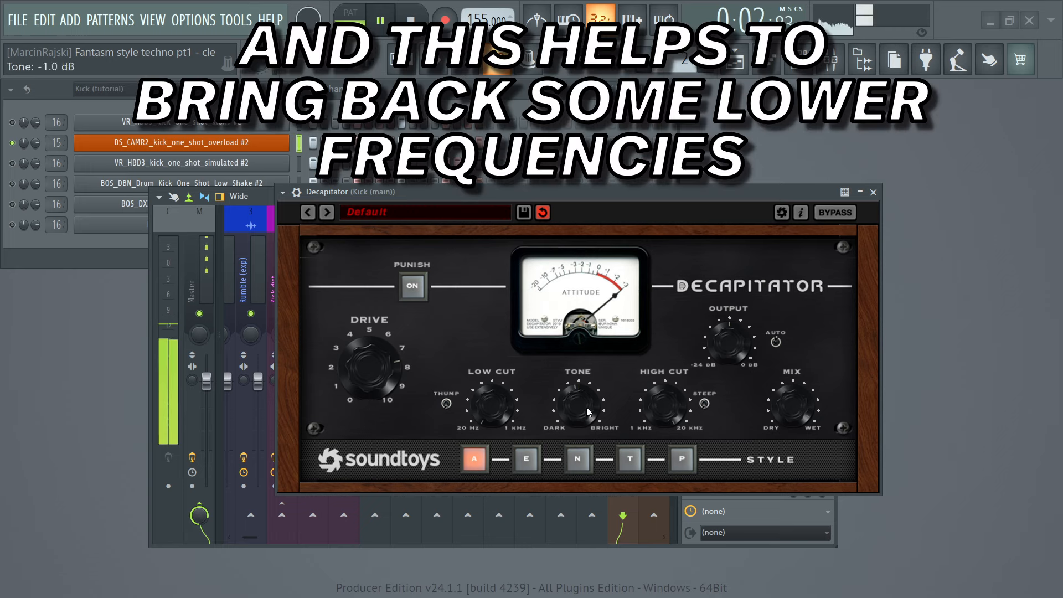
pyautogui.scroll(-4, 586, 407)
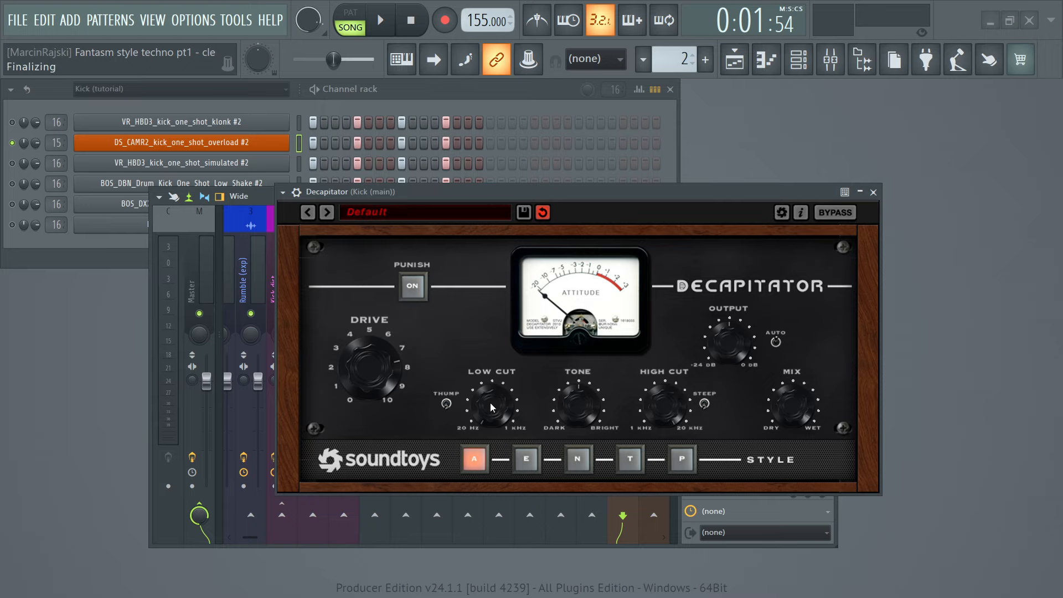
pyautogui.scroll(1, 490, 403)
pyautogui.scroll(3, 490, 404)
pyautogui.click(689, 413)
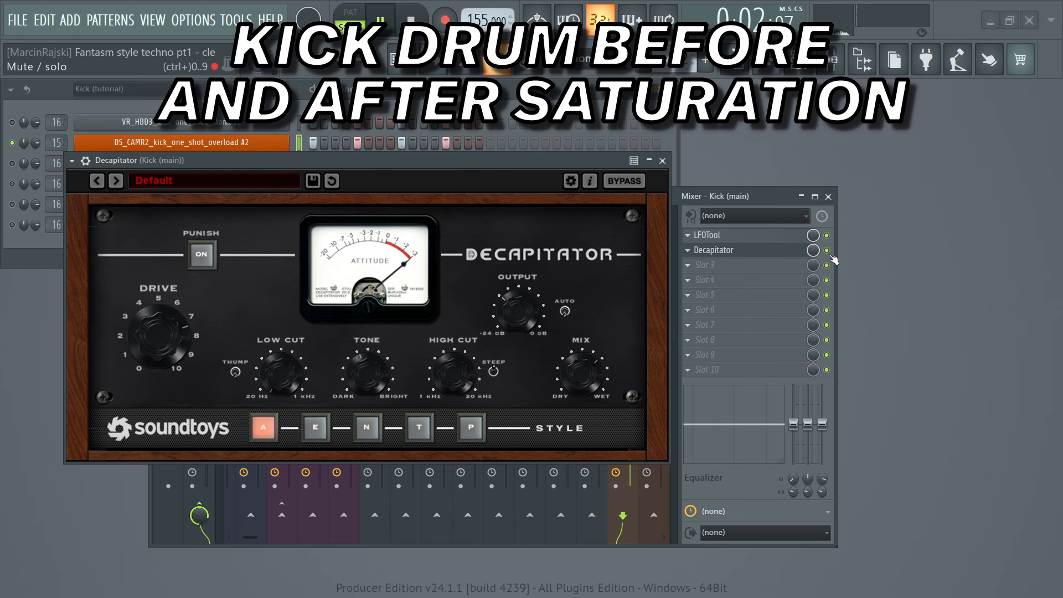
# - Compare the kick before and after saturation by switching Decapitator's effect slot off and on during playback
pyautogui.click(827, 250)
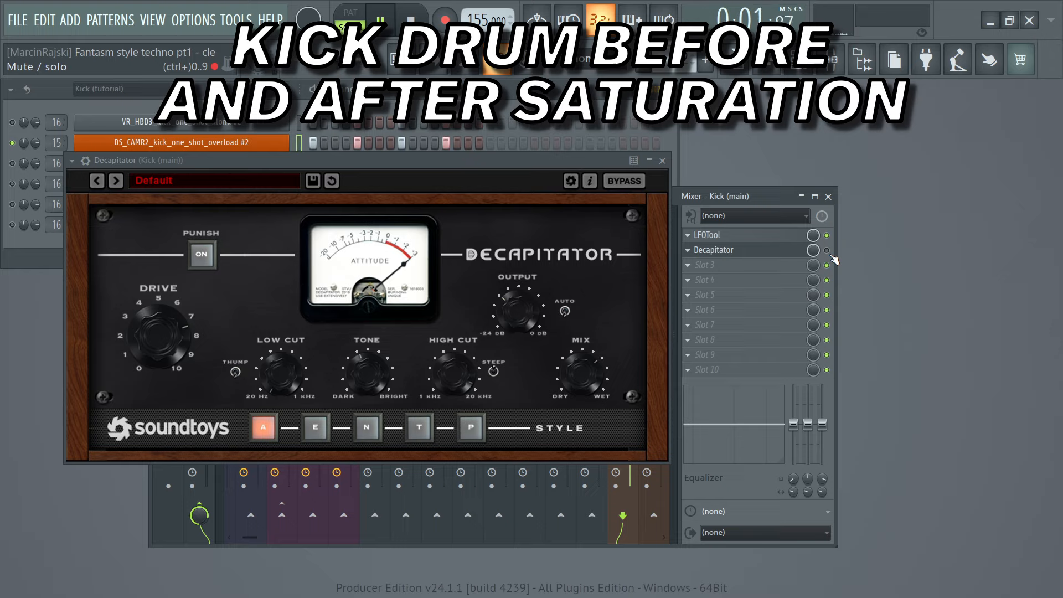
pyautogui.click(828, 251)
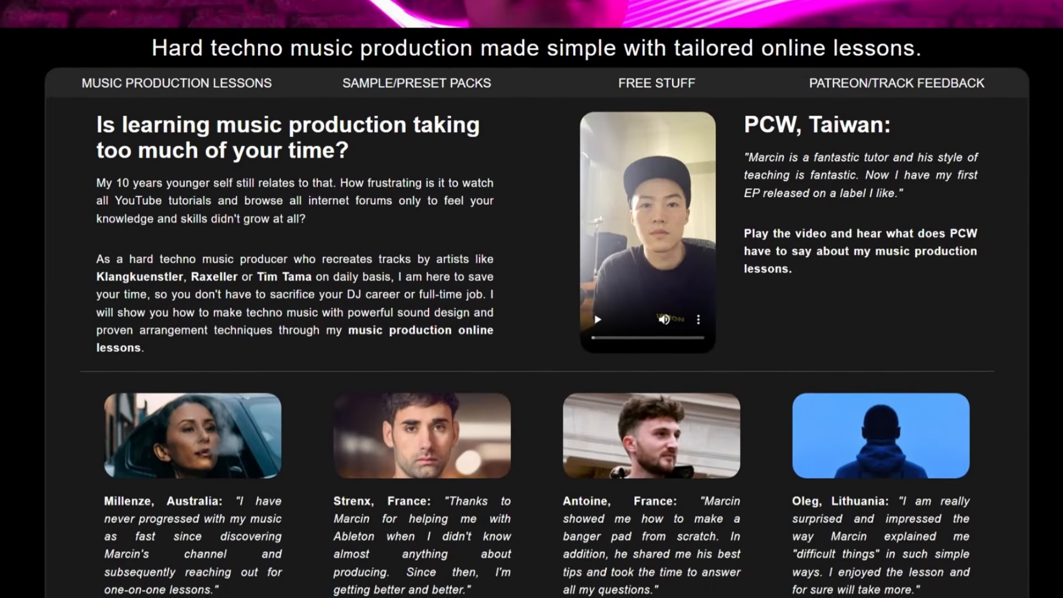
pyautogui.scroll(-6, 532, 299)
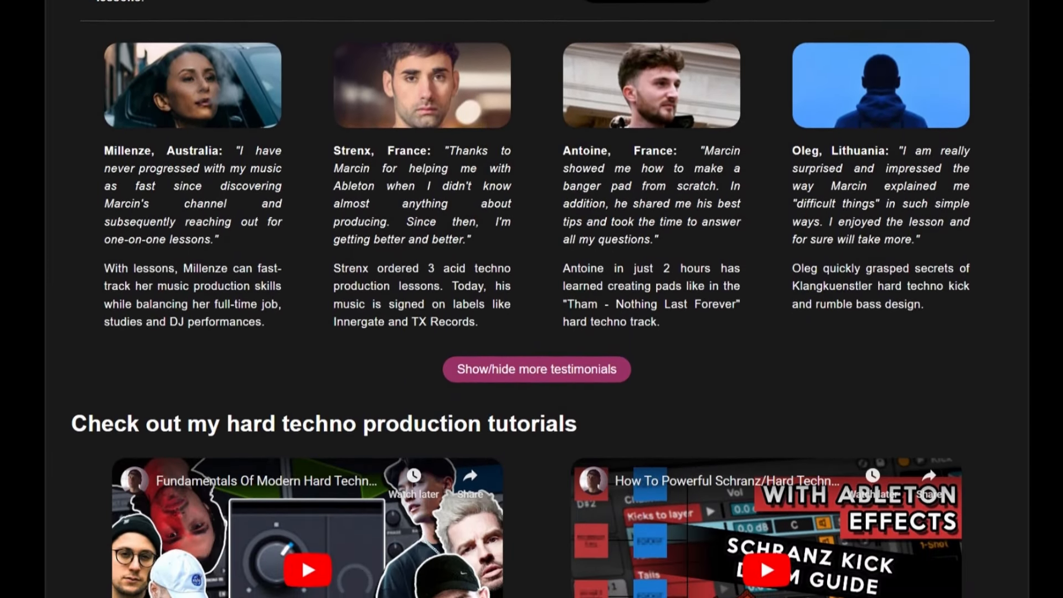
pyautogui.scroll(-6, 531, 299)
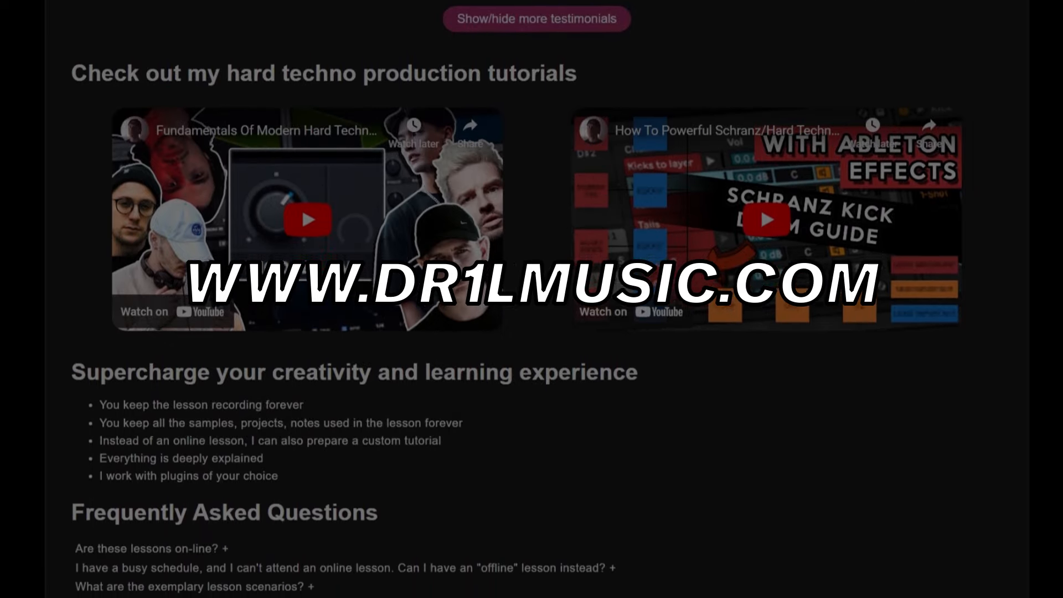
pyautogui.scroll(-6, 532, 299)
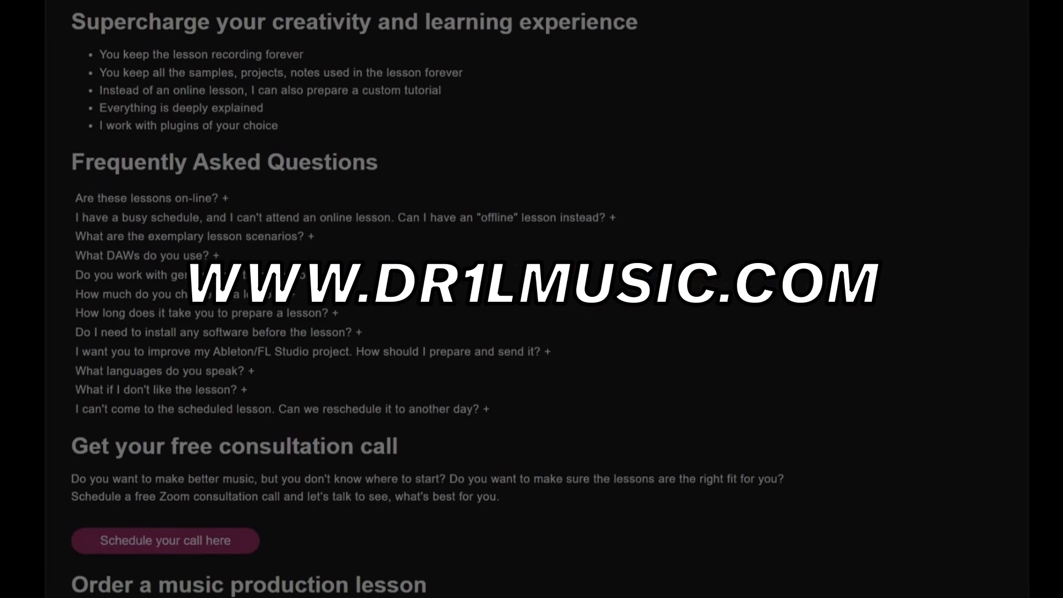
pyautogui.scroll(-5, 532, 299)
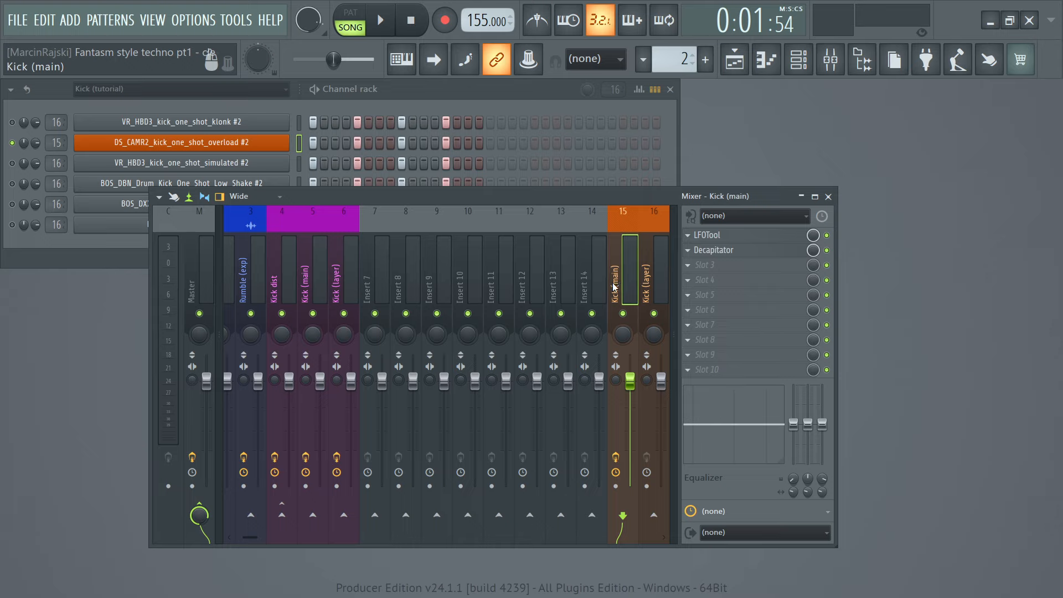
# - Rename mixer Insert 14 as "Rumble (raw)" and give the track a turquoise colour
pyautogui.doubleClick(584, 286)
pyautogui.write('Rubmle (raw)')
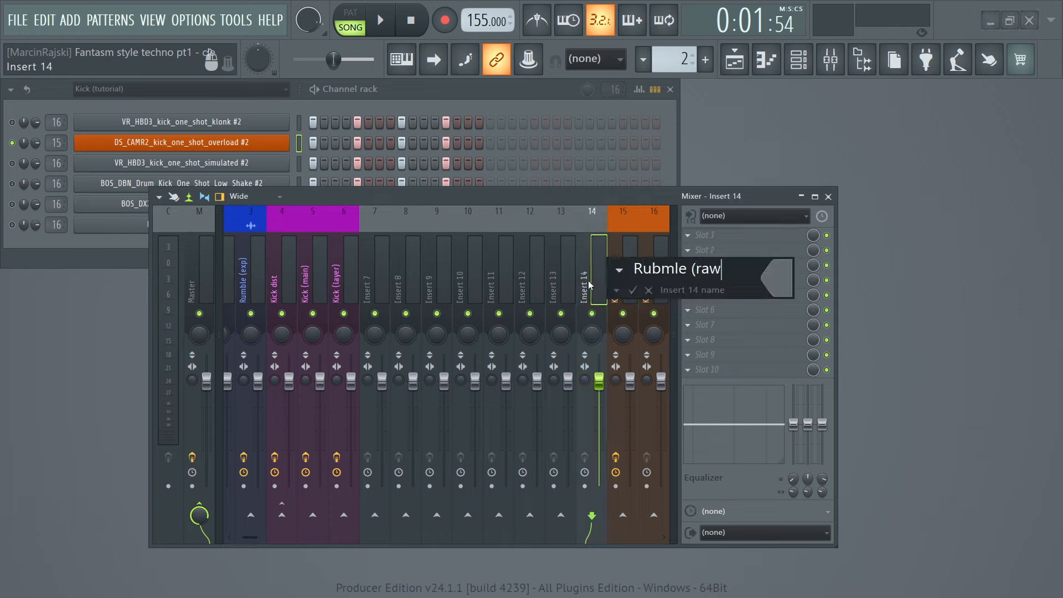
pyautogui.press('Left')
pyautogui.press('Left')
pyautogui.press('Left')
pyautogui.press('Left')
pyautogui.press('Left')
pyautogui.press('Left')
pyautogui.press('Left')
pyautogui.press('Left')
pyautogui.press('BackSpace')
pyautogui.press('BackSpace')
pyautogui.write('mb')
pyautogui.click(784, 282)
pyautogui.click(869, 292)
pyautogui.press('Return')
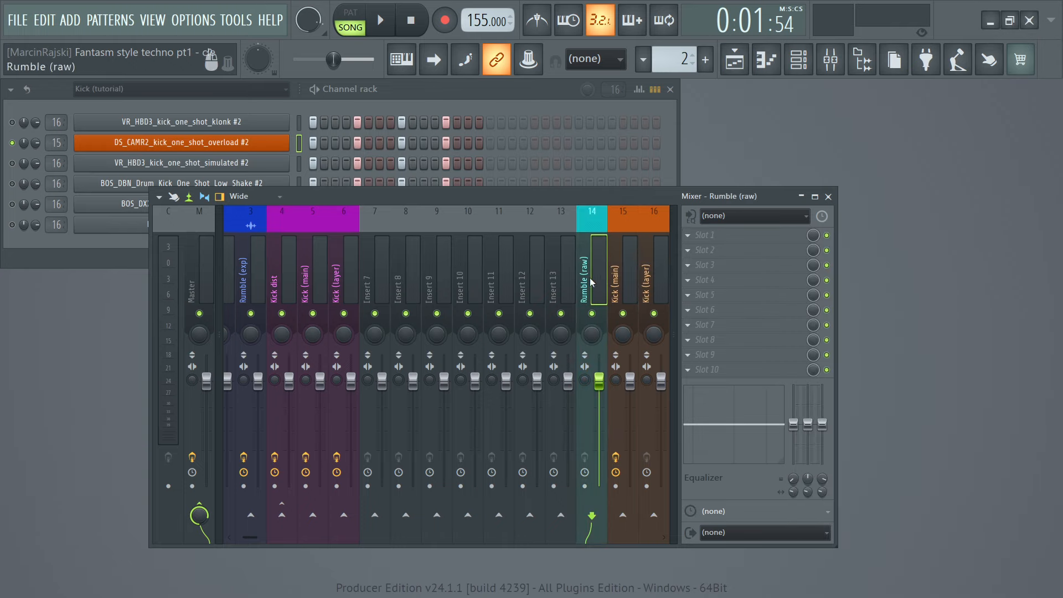
# - Send the Kick (main) mixer track on insert 15 to the Rumble (raw) track
pyautogui.click(611, 283)
pyautogui.click(591, 514)
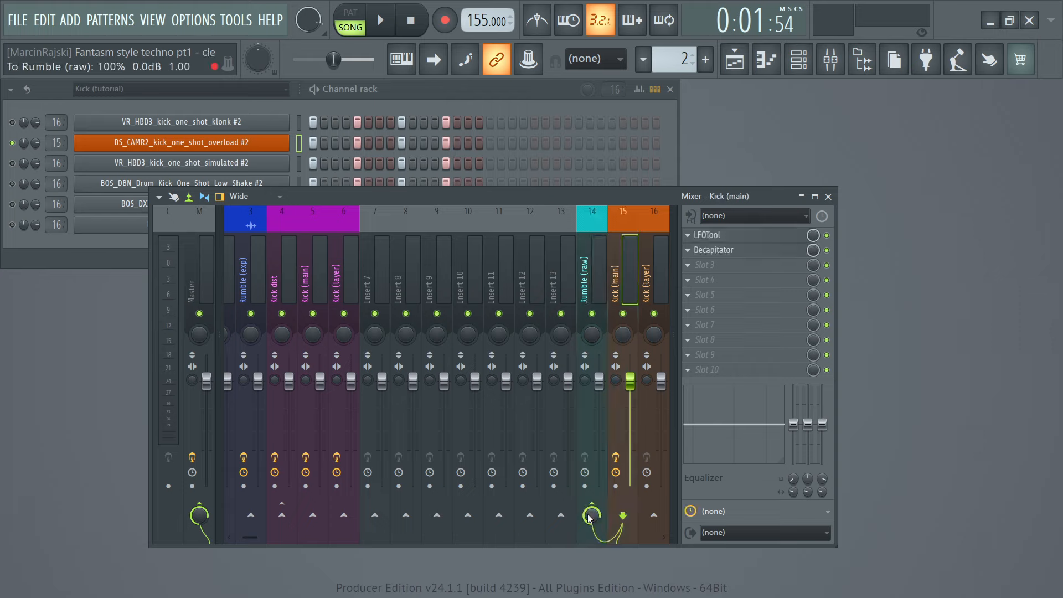
# - Load the ConvologyXT_64 convolution reverb into the first effect slot of Rumble (raw) and reposition its window
pyautogui.click(587, 281)
pyautogui.click(688, 235)
pyautogui.moveTo(709, 249)
pyautogui.click(906, 249)
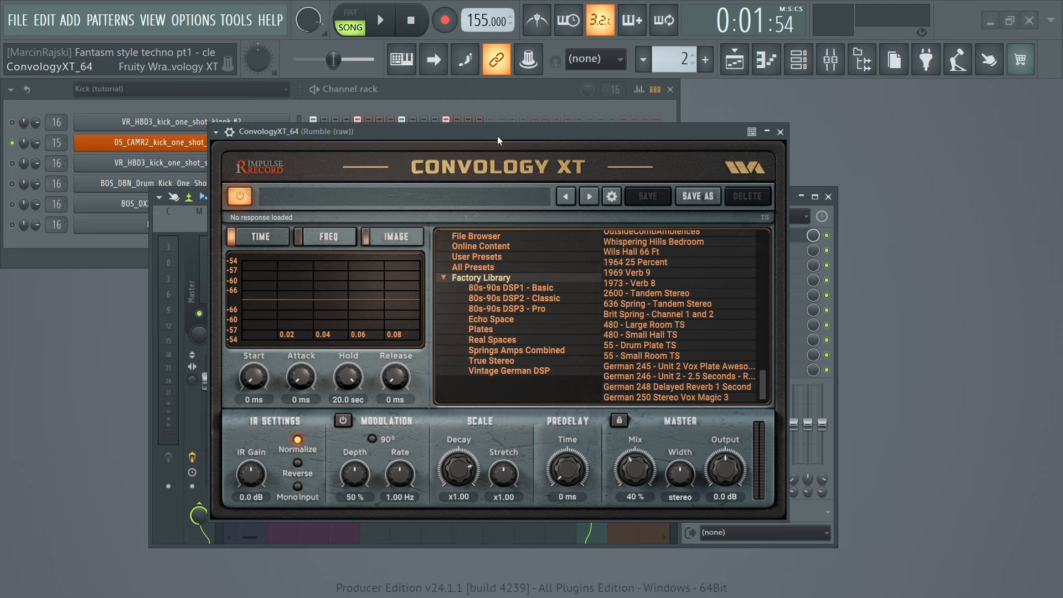
pyautogui.moveTo(497, 135); pyautogui.dragTo(489, 112)
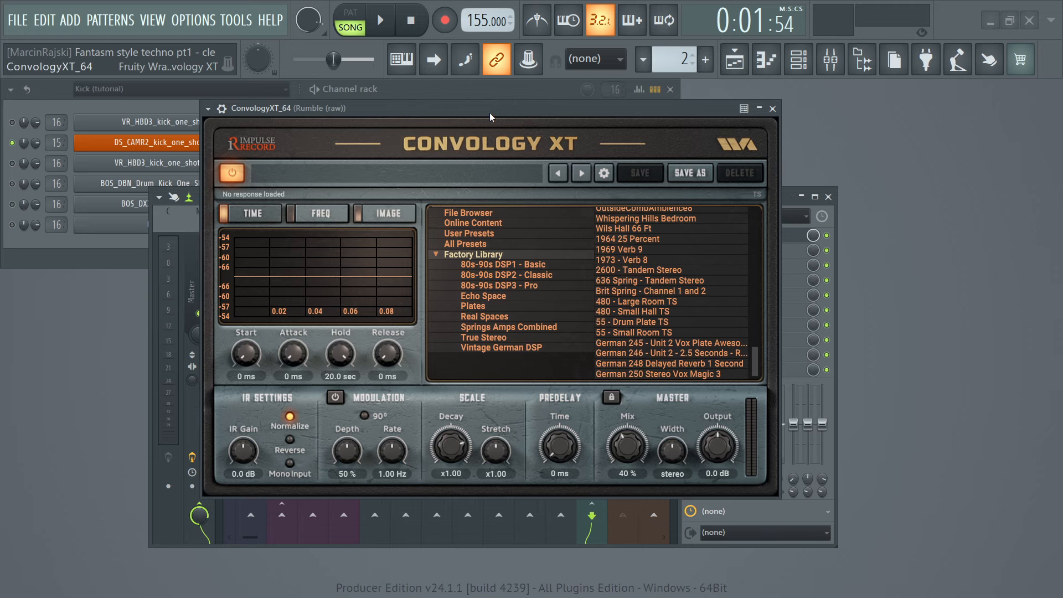
# - Try the German impulse responses in Convology XT, load German 250 Stereo Vox Magic 3 and set Mix to 100%
pyautogui.click(651, 353)
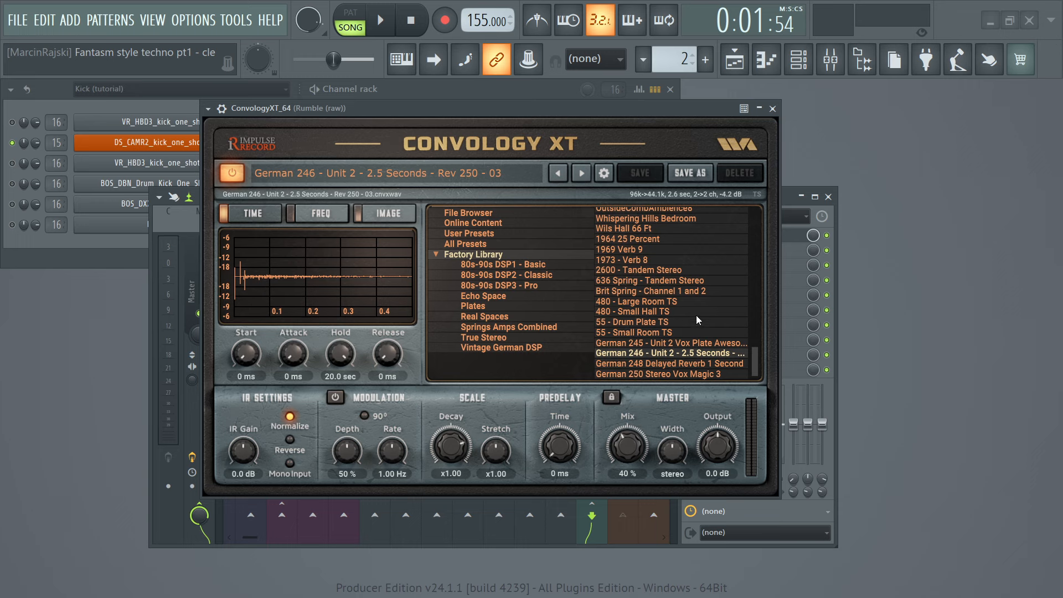
pyautogui.click(690, 363)
pyautogui.click(681, 353)
pyautogui.click(659, 374)
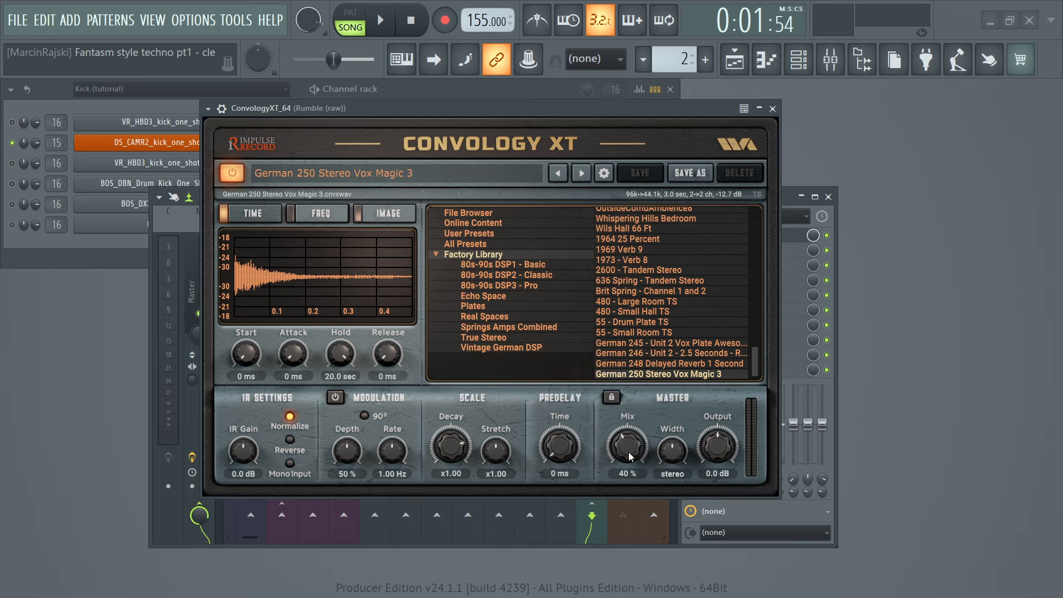
pyautogui.moveTo(626, 426); pyautogui.dragTo(698, 349)
pyautogui.moveTo(359, 106); pyautogui.dragTo(491, 399)
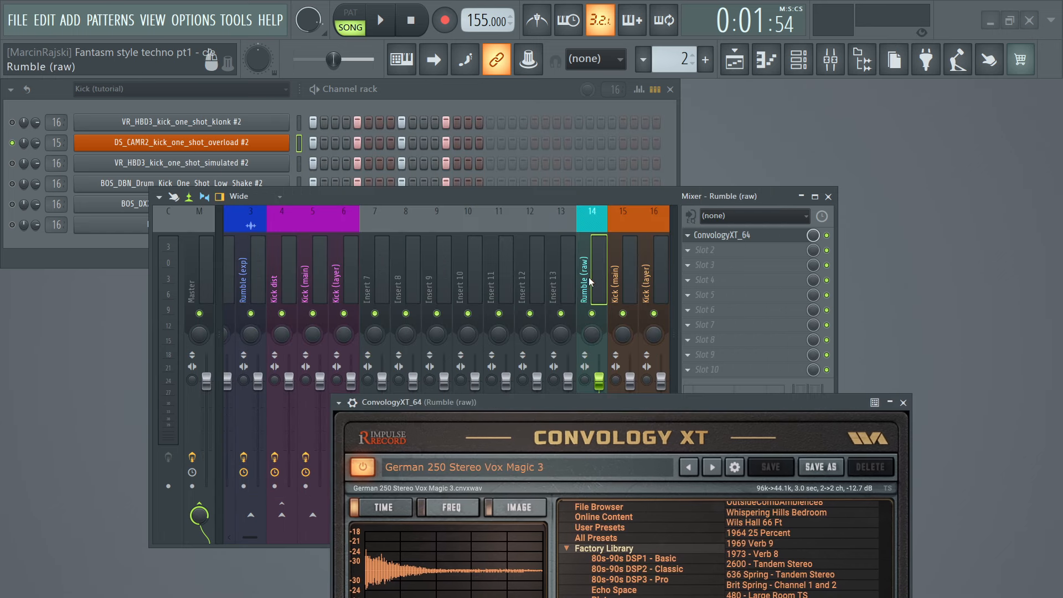
pyautogui.moveTo(611, 403); pyautogui.dragTo(548, 98)
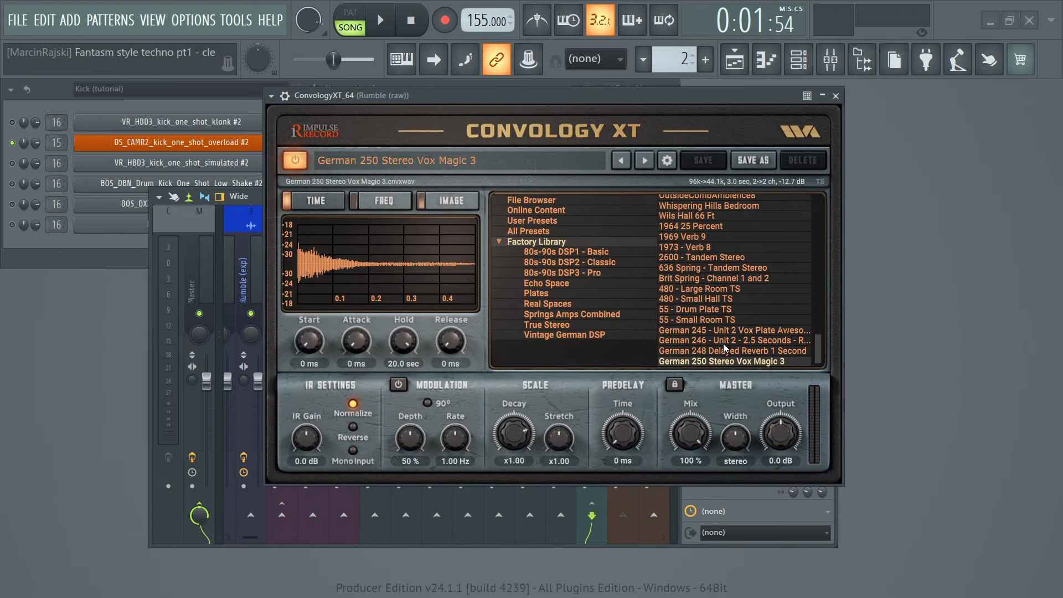
# - Audition Convology XT's reverb presets during playback, settle on German 246 - Unit 2 - 2.5 Seconds - Rev 250 - 03 and close the plugin
pyautogui.press('space')
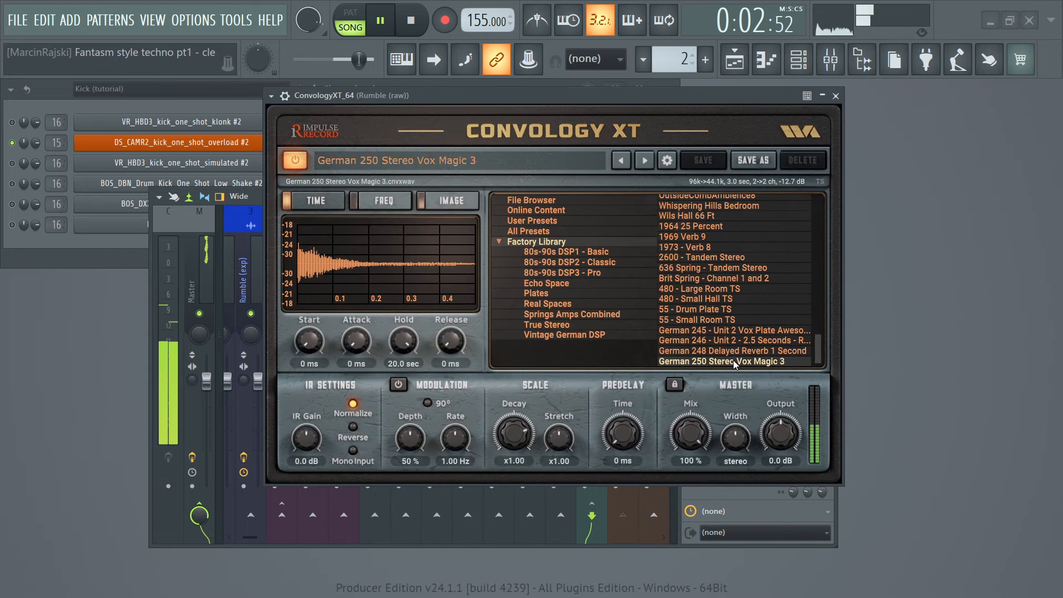
pyautogui.click(725, 351)
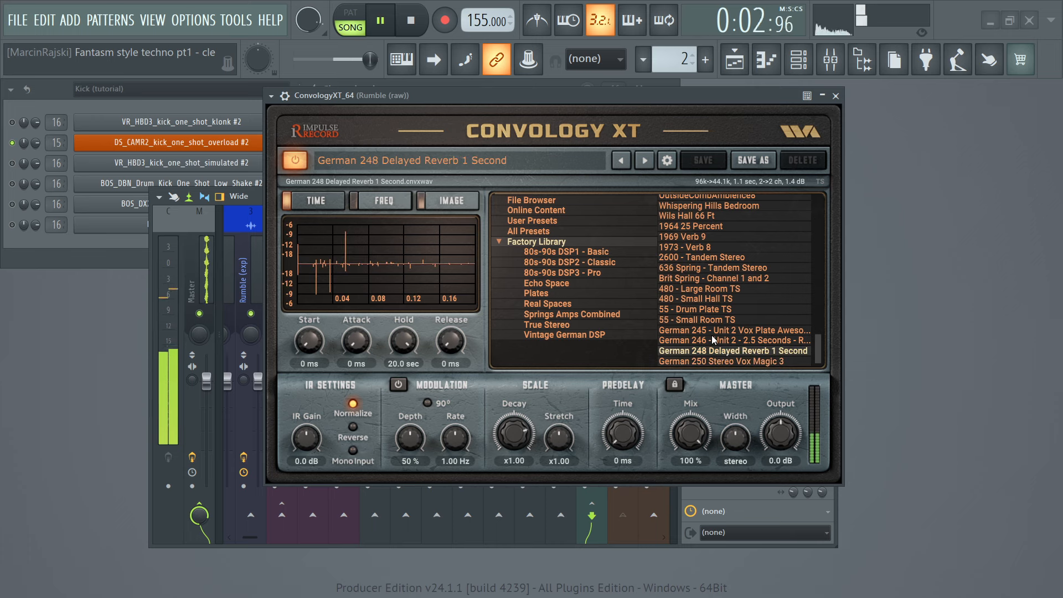
pyautogui.click(710, 330)
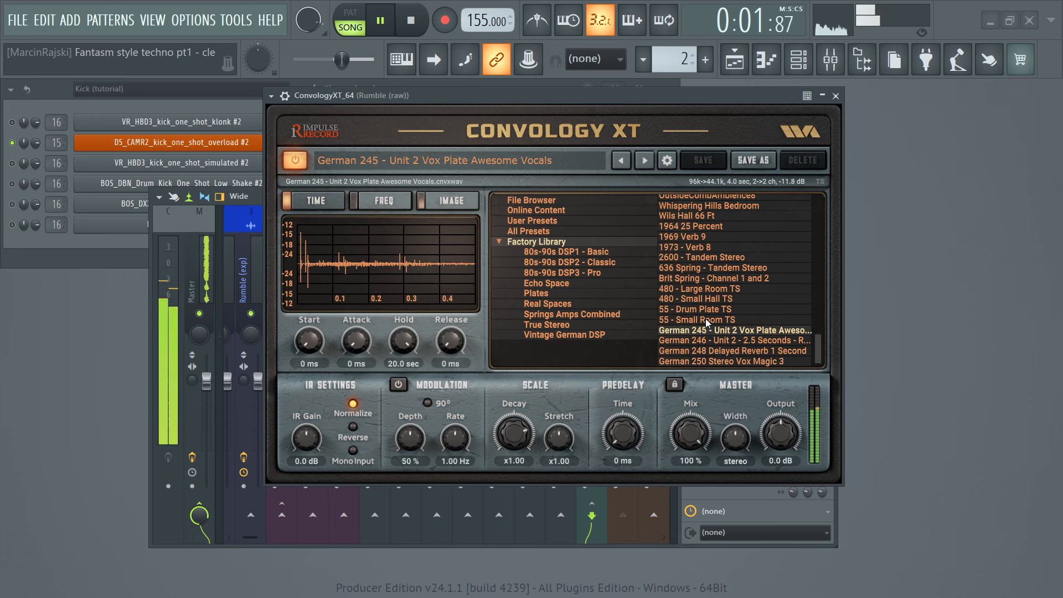
pyautogui.click(707, 321)
pyautogui.click(703, 309)
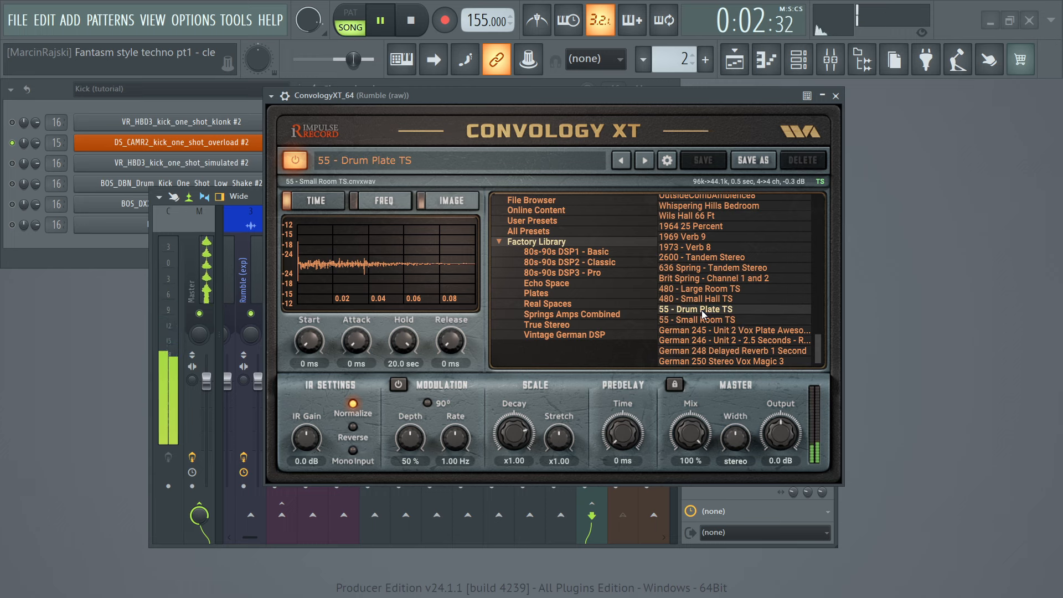
pyautogui.click(707, 341)
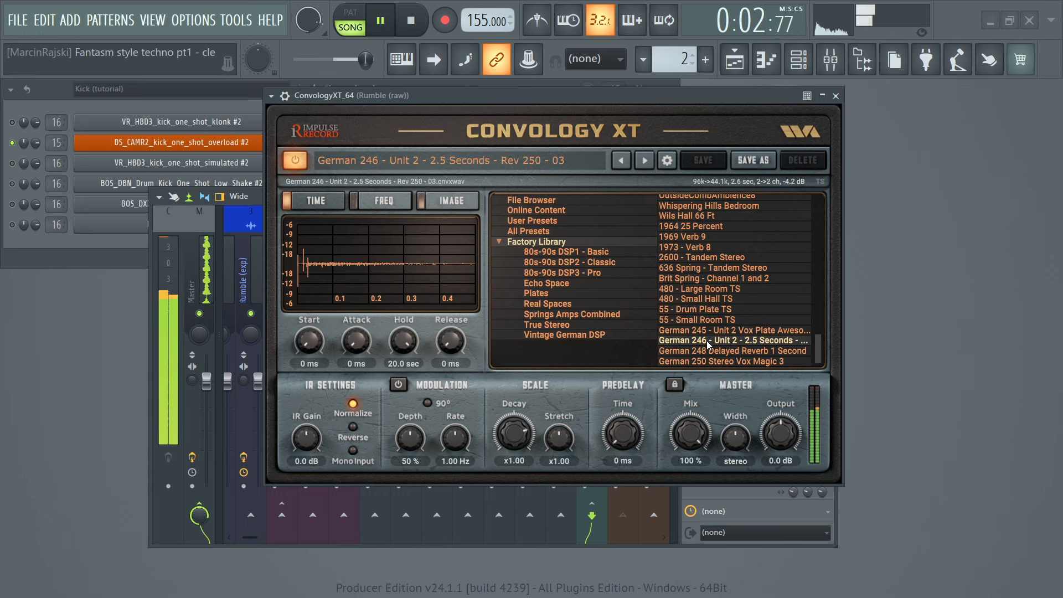
pyautogui.click(708, 349)
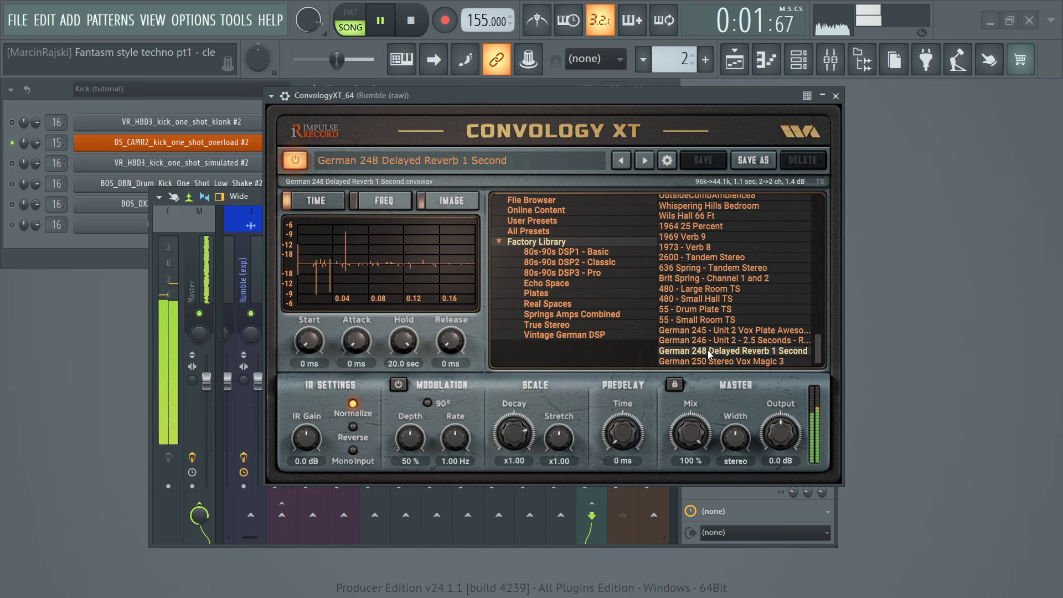
pyautogui.click(711, 363)
pyautogui.click(708, 350)
pyautogui.click(706, 340)
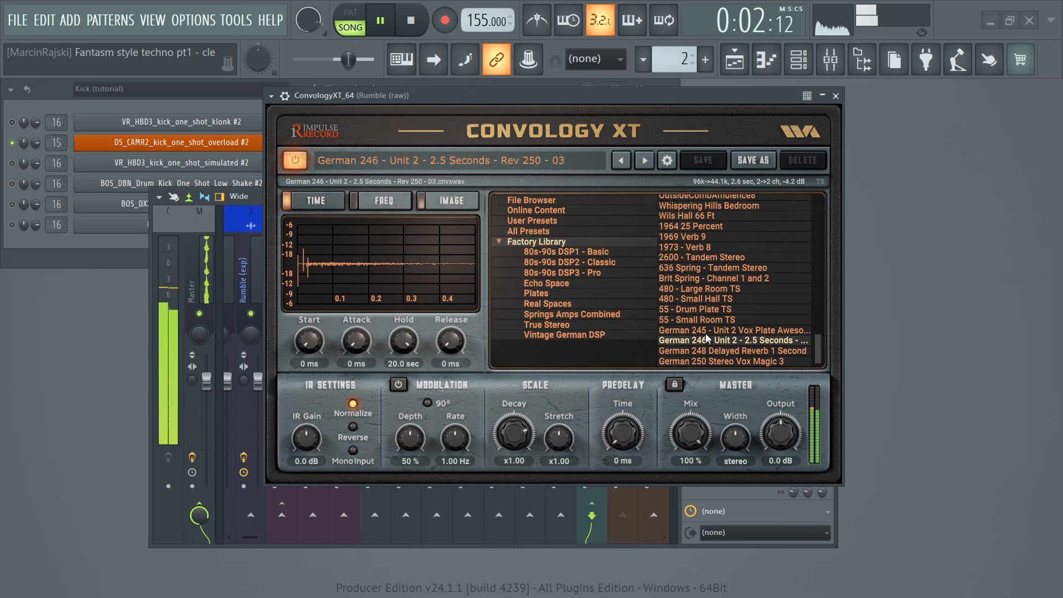
pyautogui.click(706, 331)
pyautogui.click(706, 338)
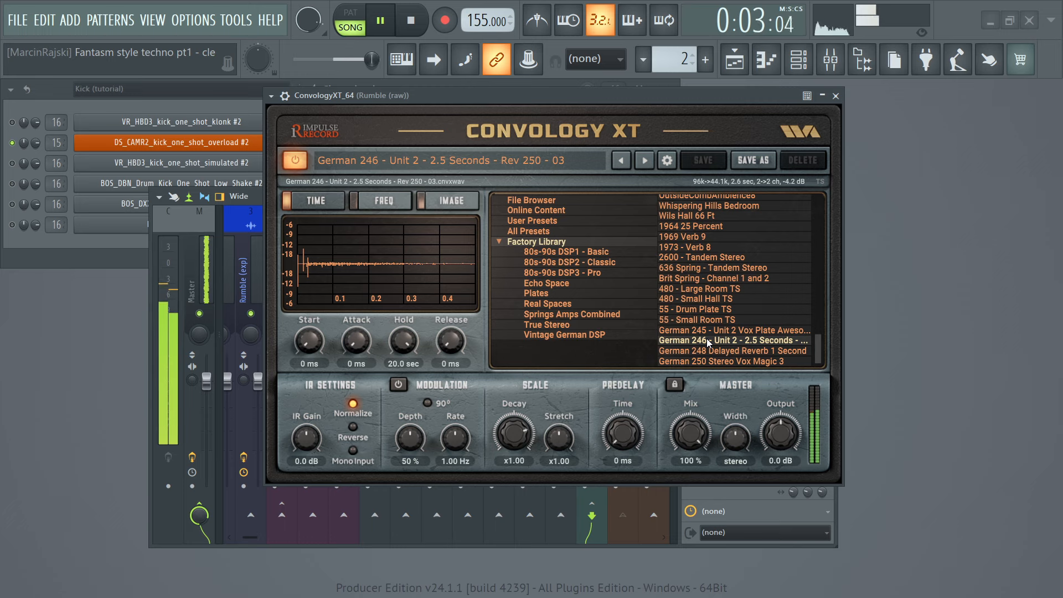
pyautogui.press('space')
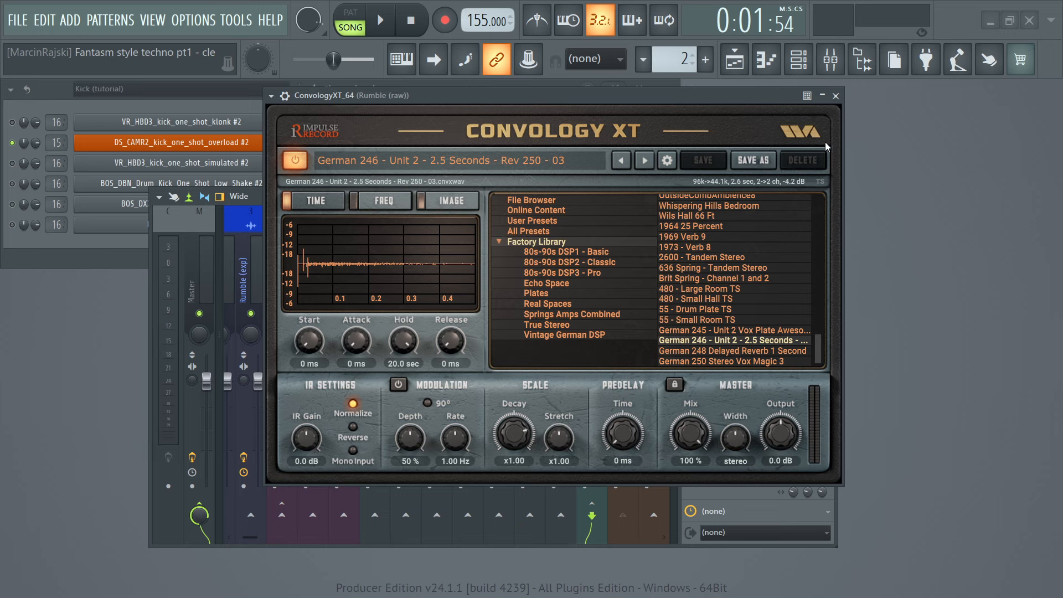
pyautogui.click(832, 95)
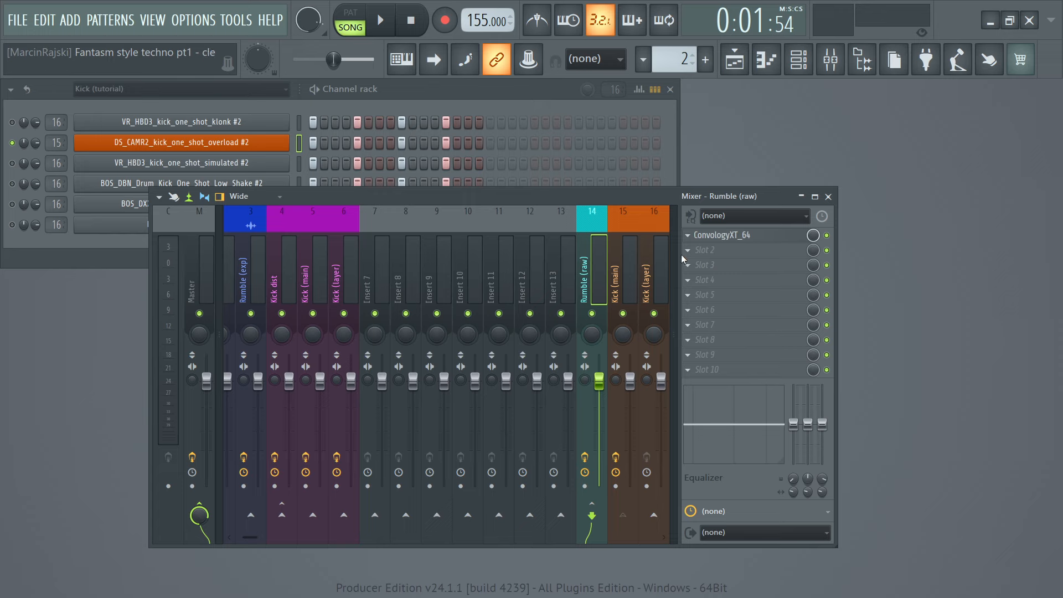
# - Add Fruity parametric EQ 2 after the reverb on Rumble (raw) and lower the band 7 low-pass cutoff into the low mids
pyautogui.click(692, 253)
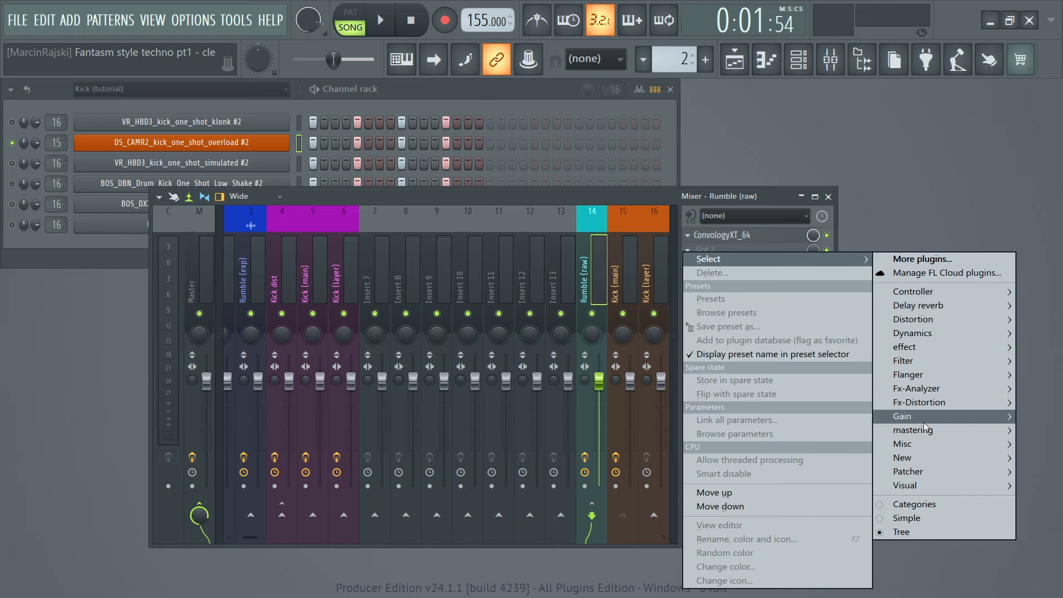
pyautogui.moveTo(904, 354)
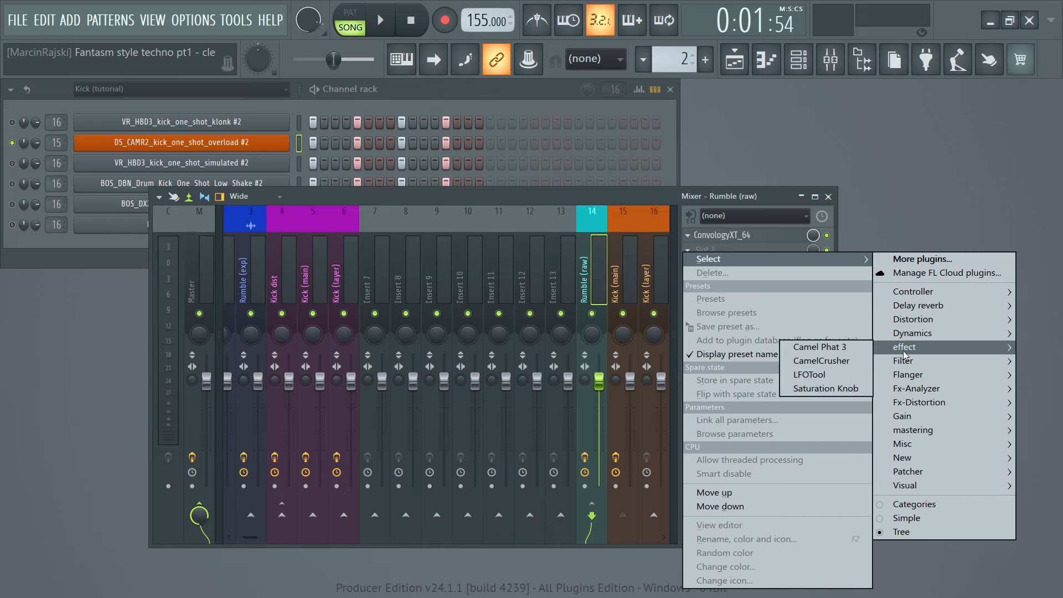
pyautogui.moveTo(912, 408)
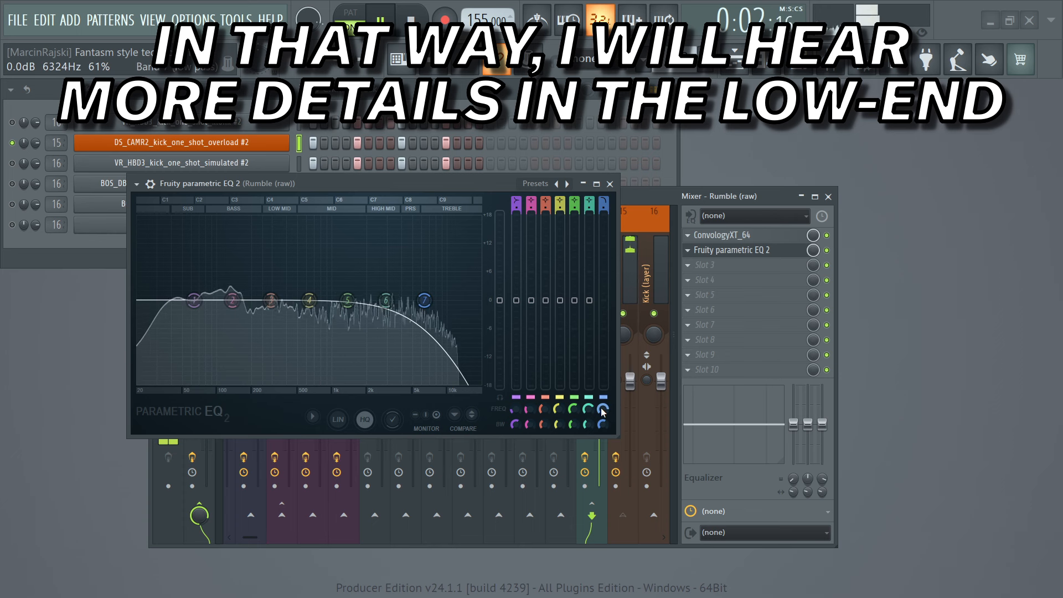
pyautogui.scroll(-15, 603, 410)
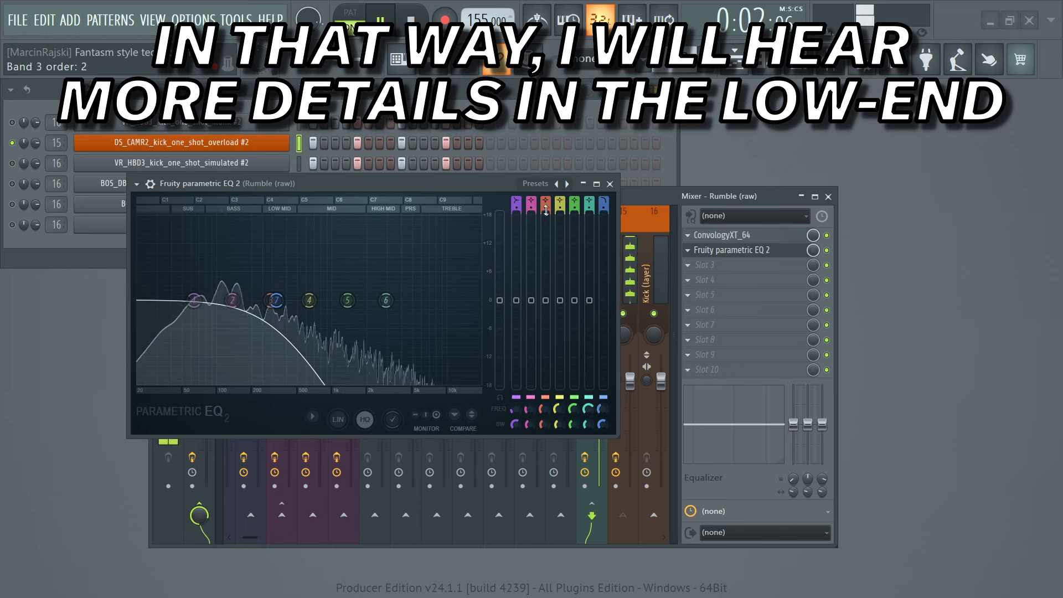
# - Set the order of EQ band 7 to Steep 4, adjust its bandwidth, lower its low-pass cutoff further and close the EQ
pyautogui.rightClick(278, 307)
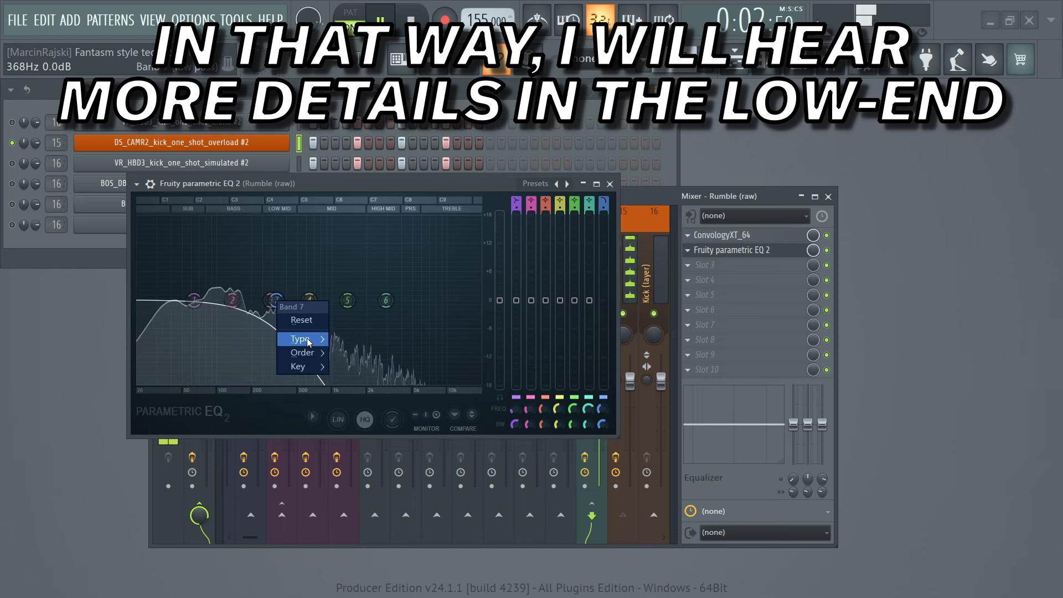
pyautogui.moveTo(314, 363)
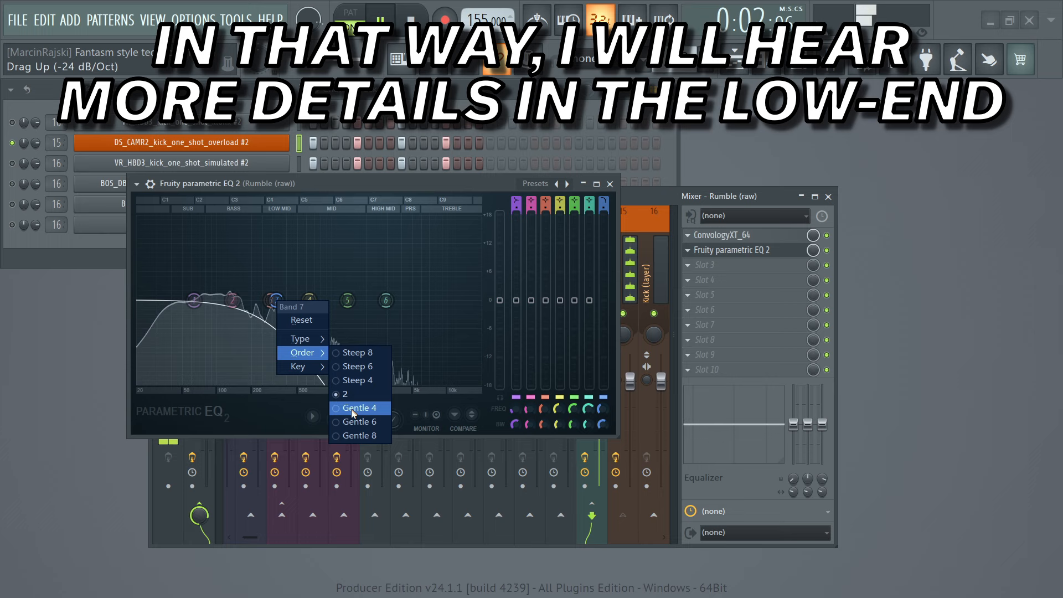
pyautogui.click(348, 379)
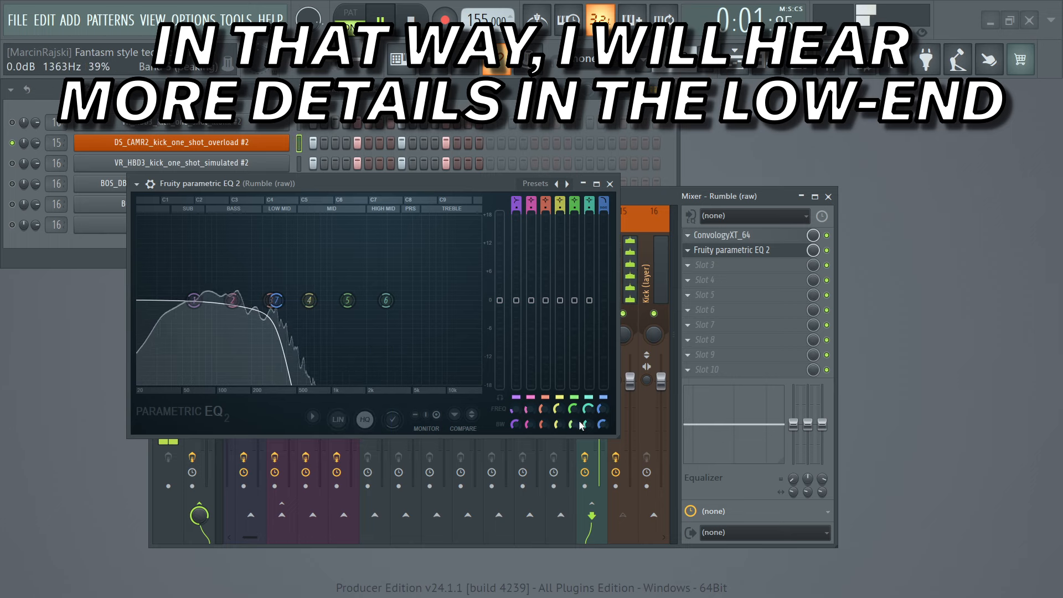
pyautogui.scroll(-4, 601, 425)
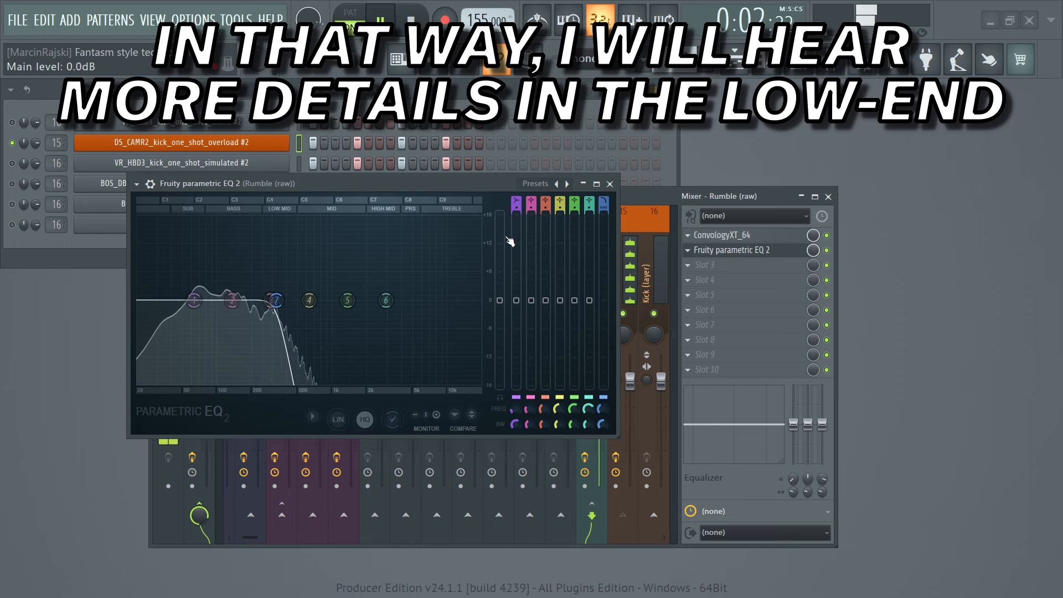
pyautogui.scroll(-5, 602, 410)
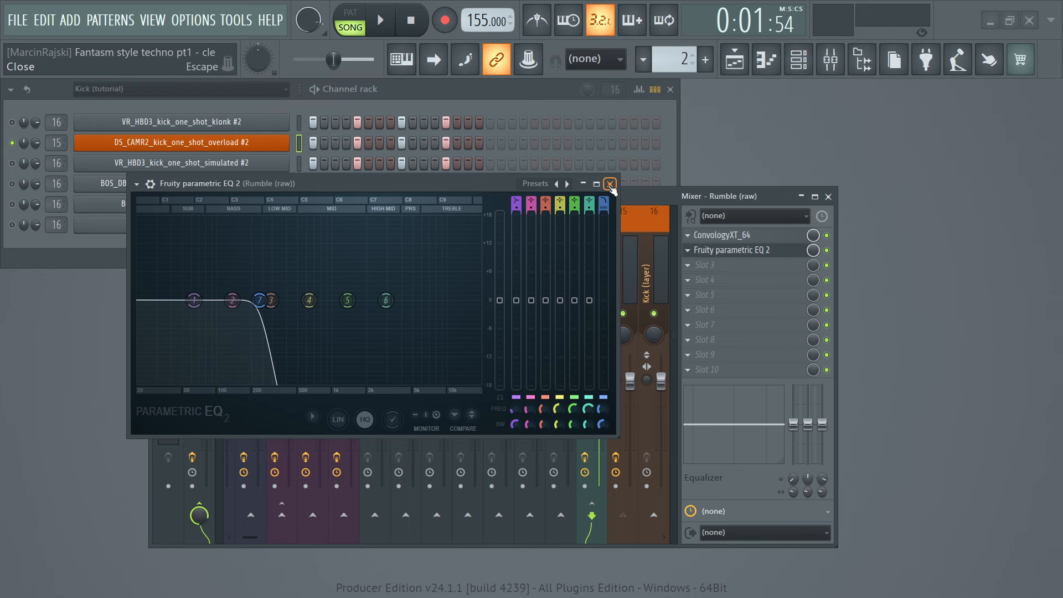
pyautogui.click(611, 184)
# - Reopen ConvologyXT_64 on Rumble (raw) and, during playback, set Decay to x1.11 and Stretch to x2.92
pyautogui.click(720, 234)
pyautogui.moveTo(534, 98); pyautogui.dragTo(506, 115)
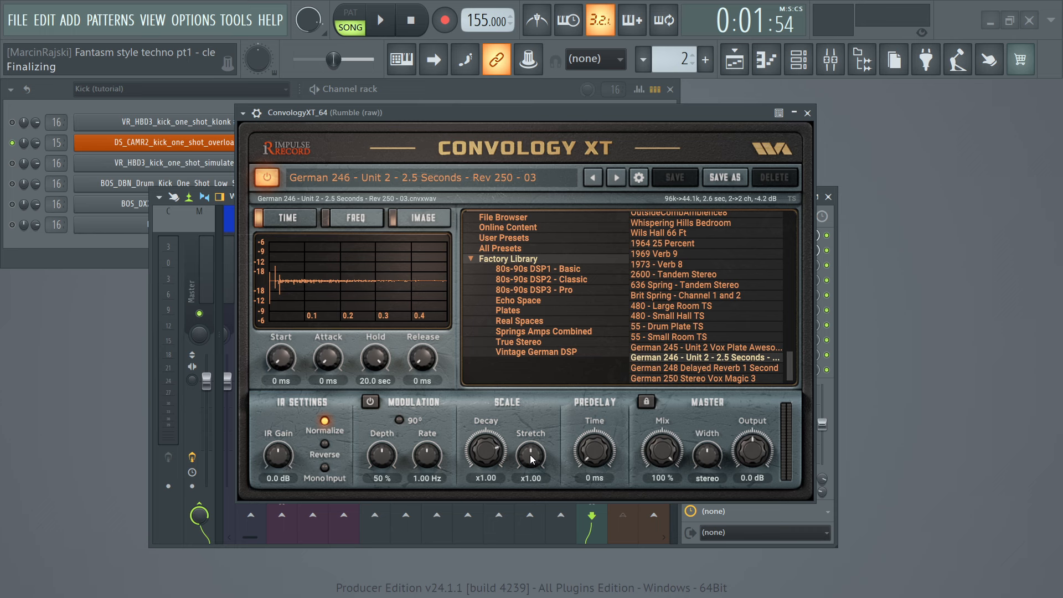
pyautogui.press('space')
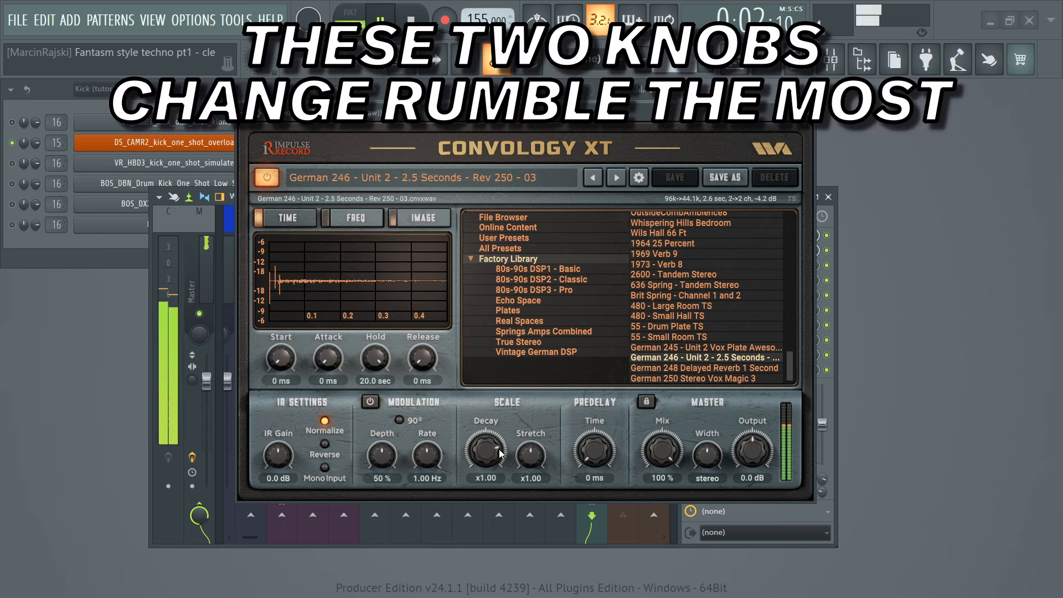
pyautogui.scroll(1, 494, 450)
pyautogui.scroll(1, 495, 453)
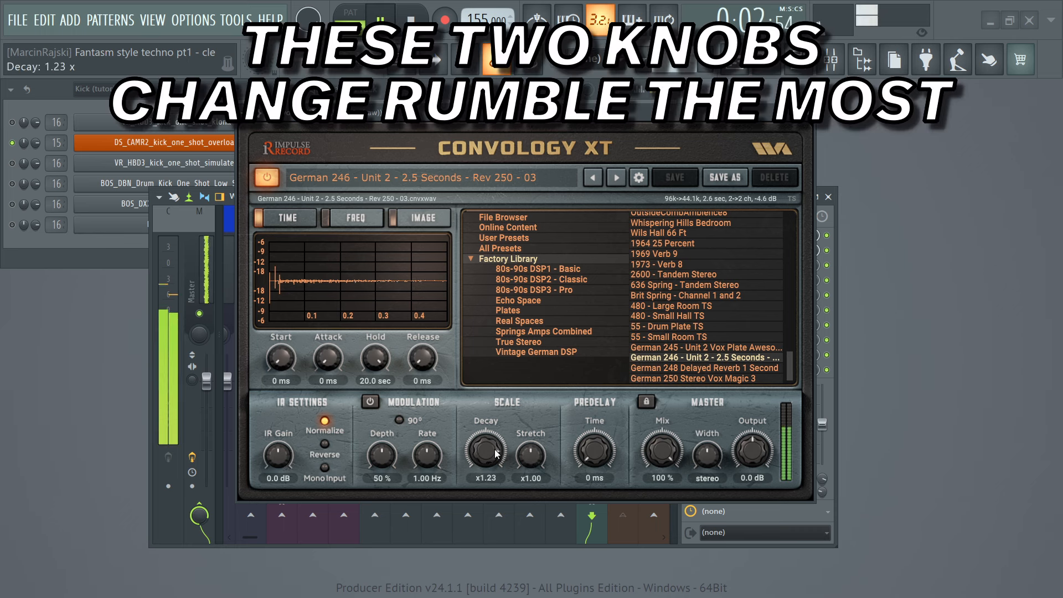
pyautogui.scroll(6, 530, 457)
pyautogui.scroll(10, 530, 456)
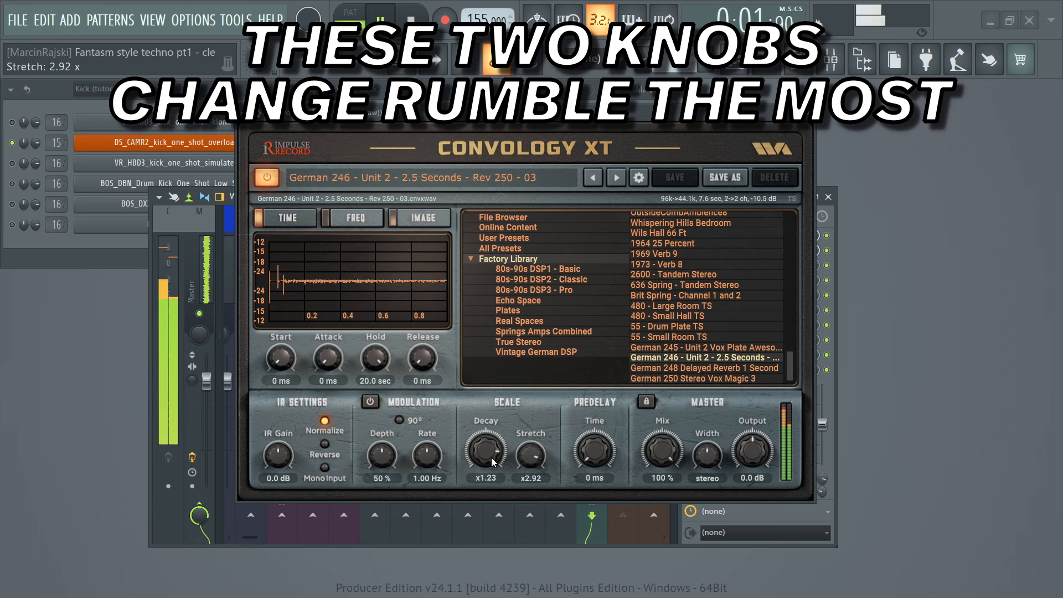
pyautogui.scroll(-1, 493, 461)
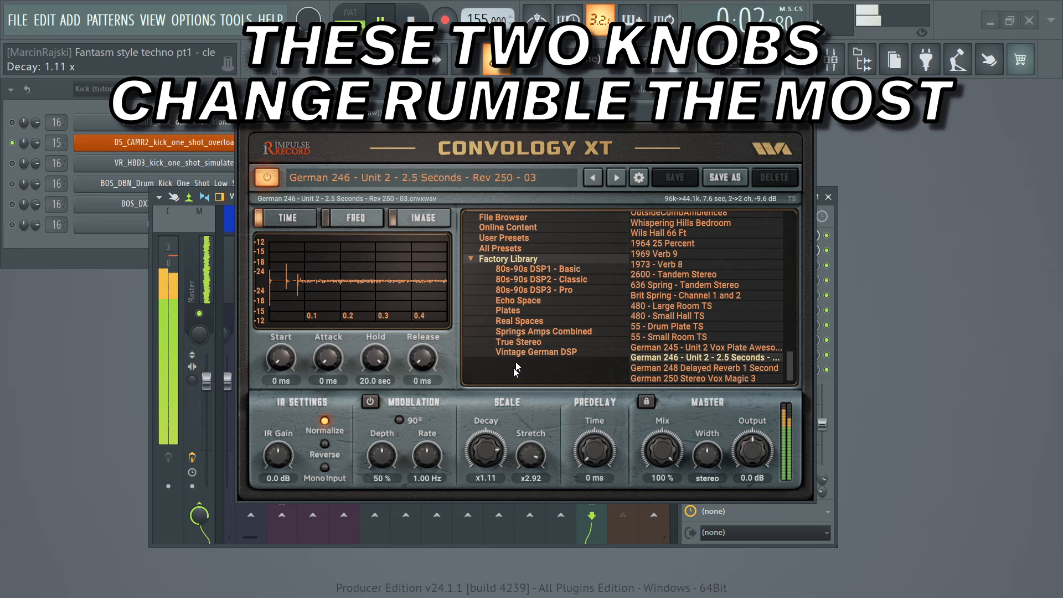
# - Move the Convology XT window clear of the mixer slots and narrow the reverb Width to 14%
pyautogui.moveTo(450, 114); pyautogui.dragTo(423, 118)
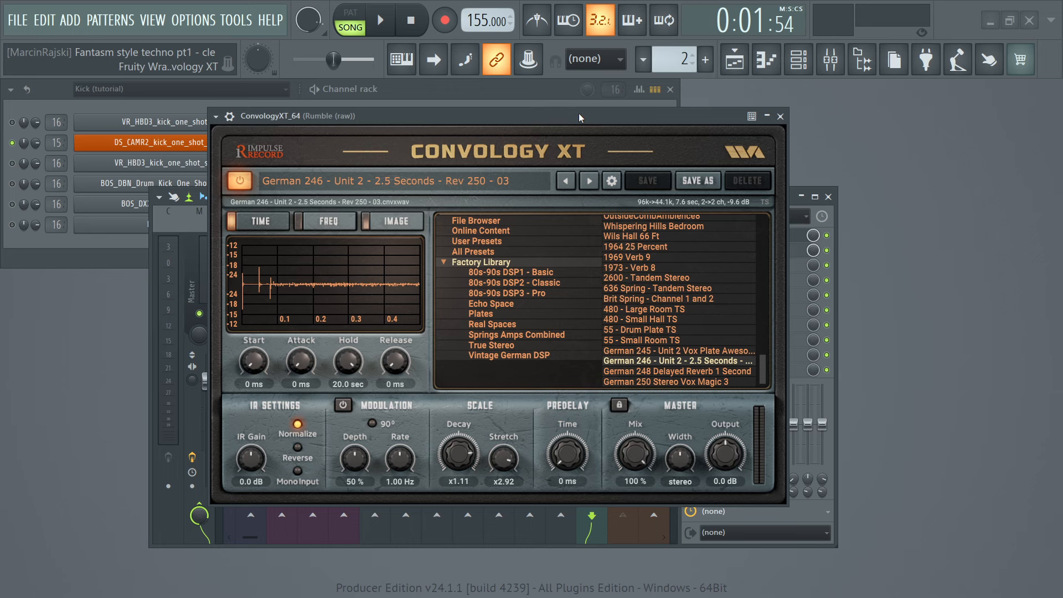
pyautogui.moveTo(579, 113); pyautogui.dragTo(467, 133)
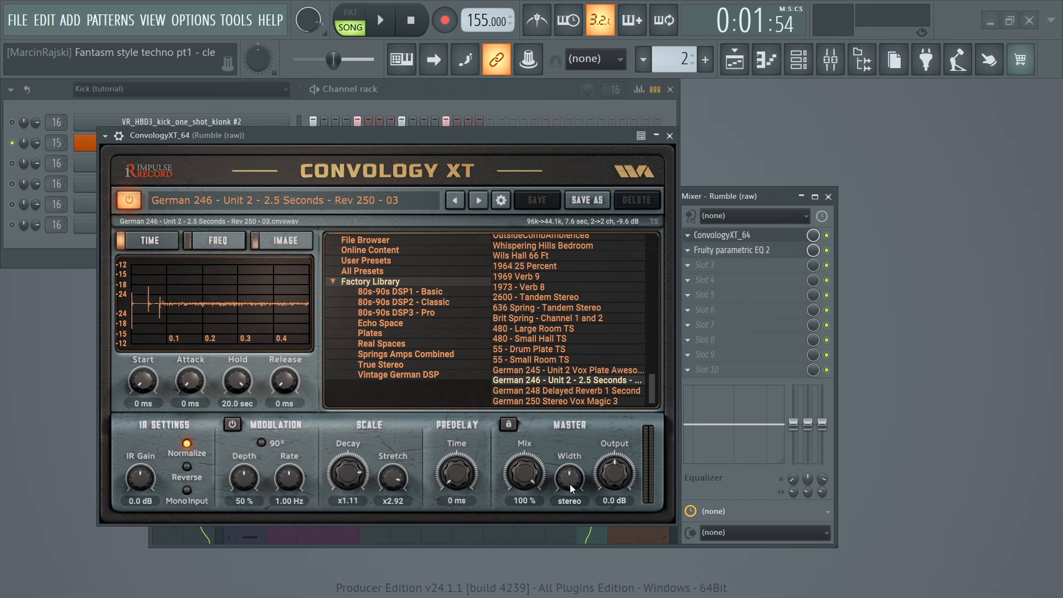
pyautogui.scroll(-5, 569, 484)
pyautogui.scroll(2, 569, 483)
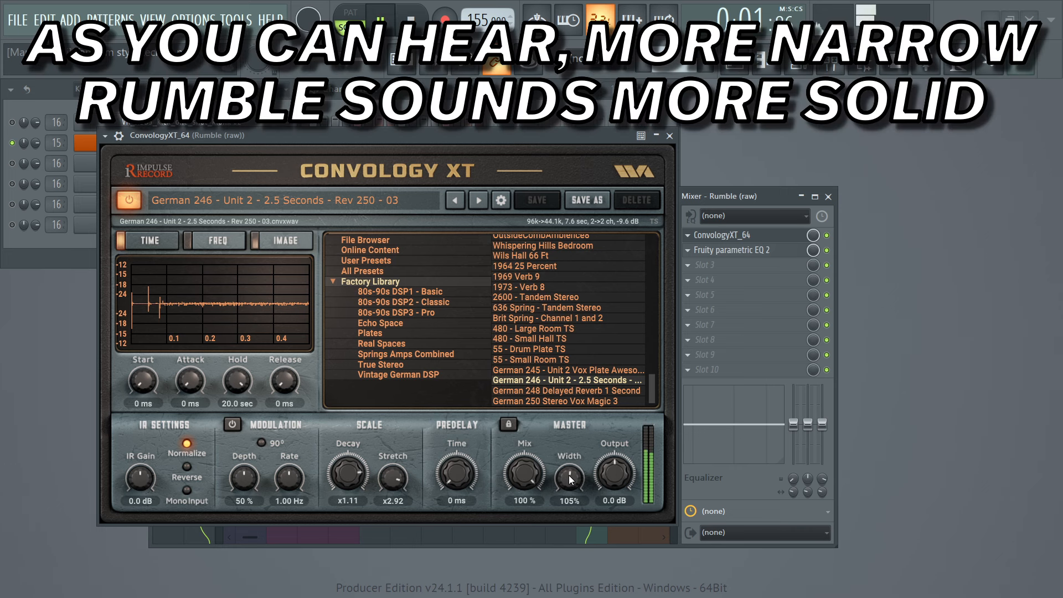
pyautogui.scroll(-8, 569, 475)
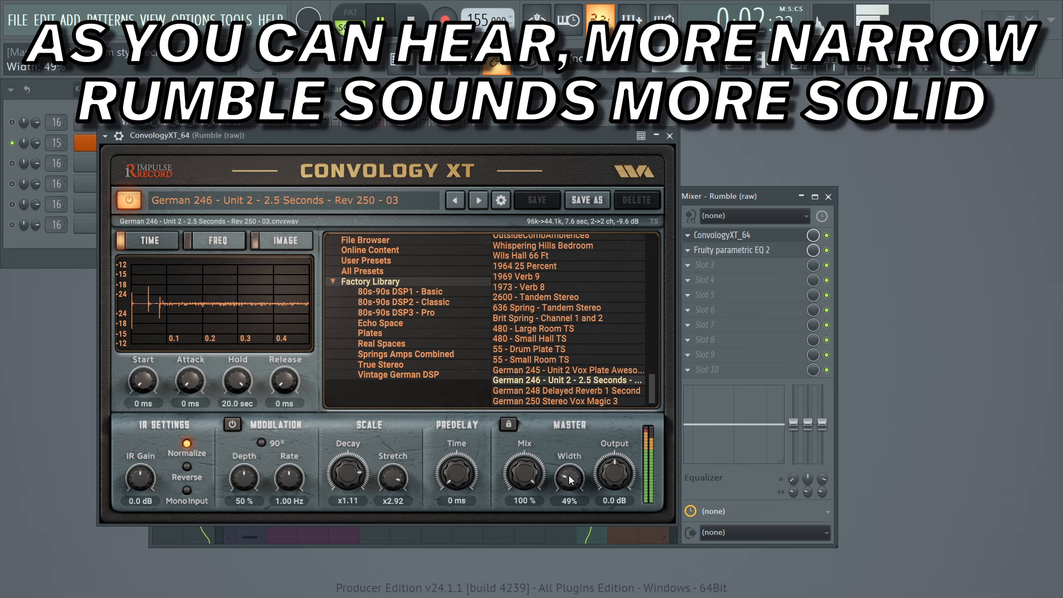
pyautogui.scroll(-5, 569, 479)
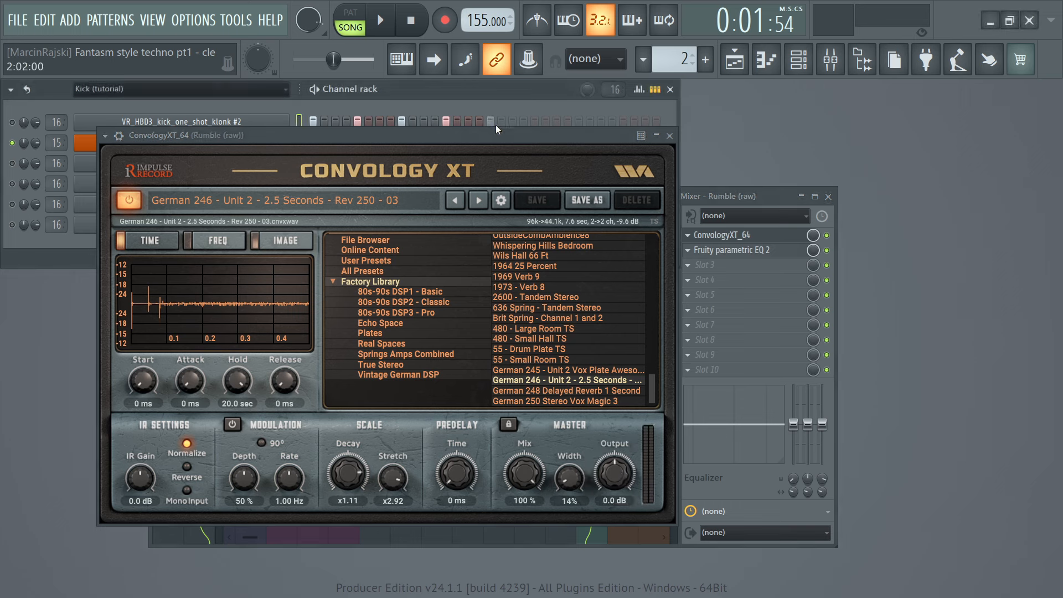
# - Lower Convology XT's Output to -2.5 dB during playback to avoid clipping the rumble, then stop playback
pyautogui.press('space')
pyautogui.scroll(-2, 613, 475)
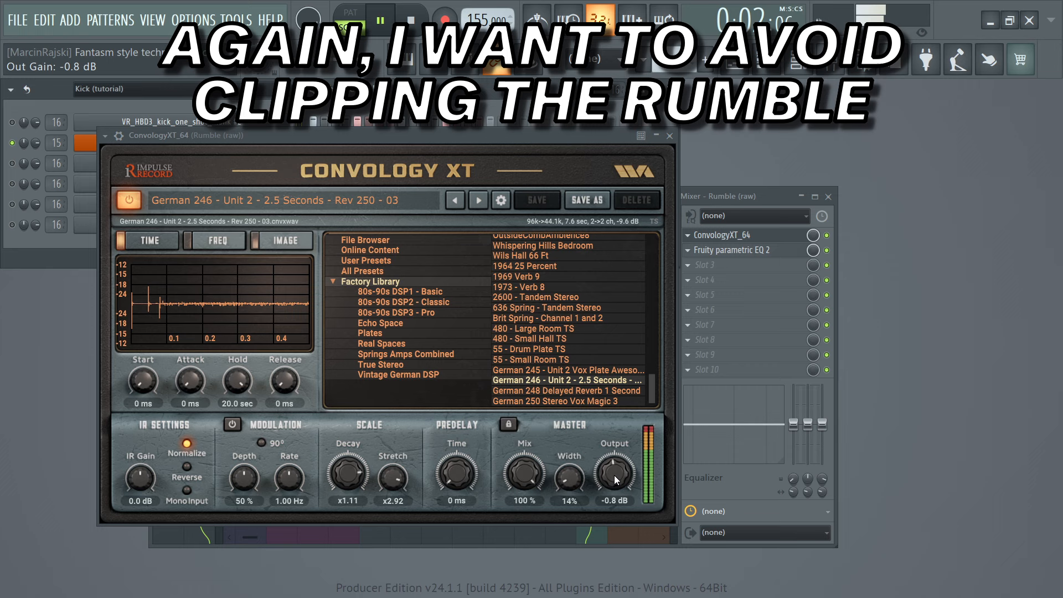
pyautogui.scroll(-2, 612, 473)
pyautogui.click(482, 133)
pyautogui.press('space')
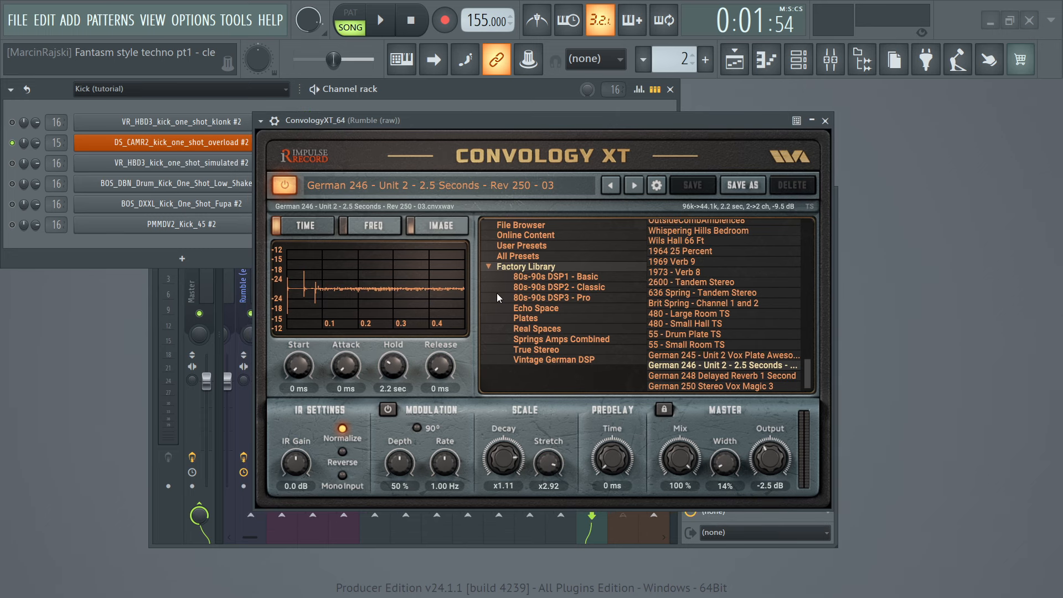
# - Move the reverb window aside, check how Kick (main) is routed in the mixer, and bring the reverb window back
pyautogui.moveTo(420, 123); pyautogui.dragTo(525, 390)
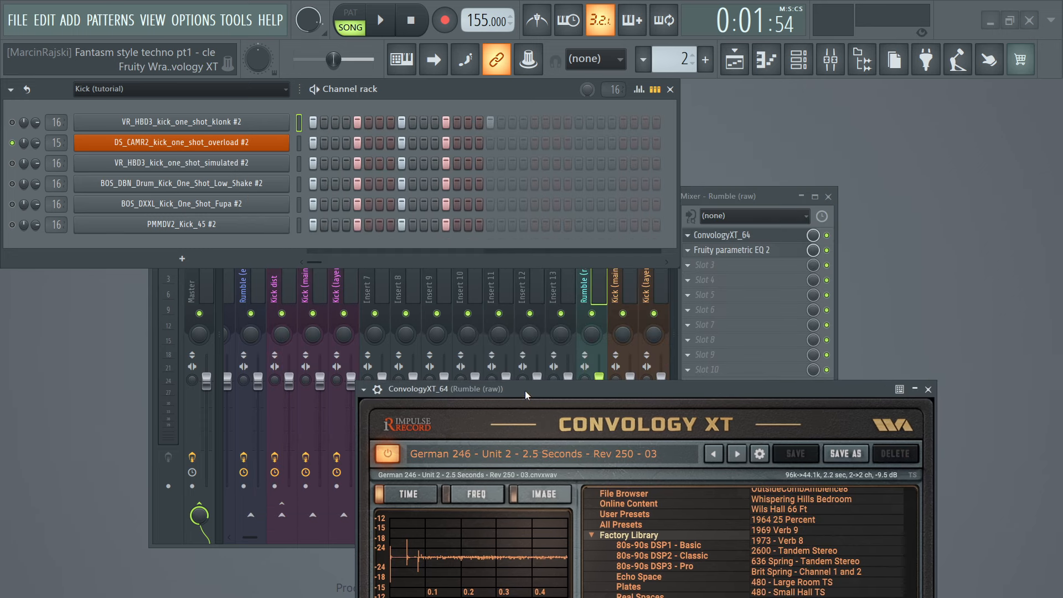
pyautogui.click(763, 194)
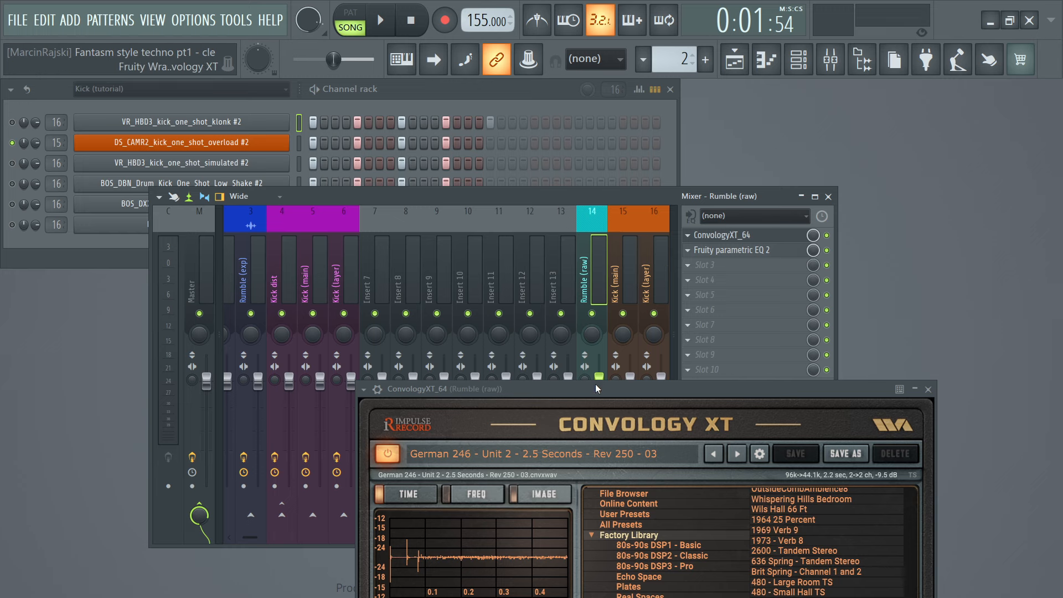
pyautogui.moveTo(595, 388); pyautogui.dragTo(748, 410)
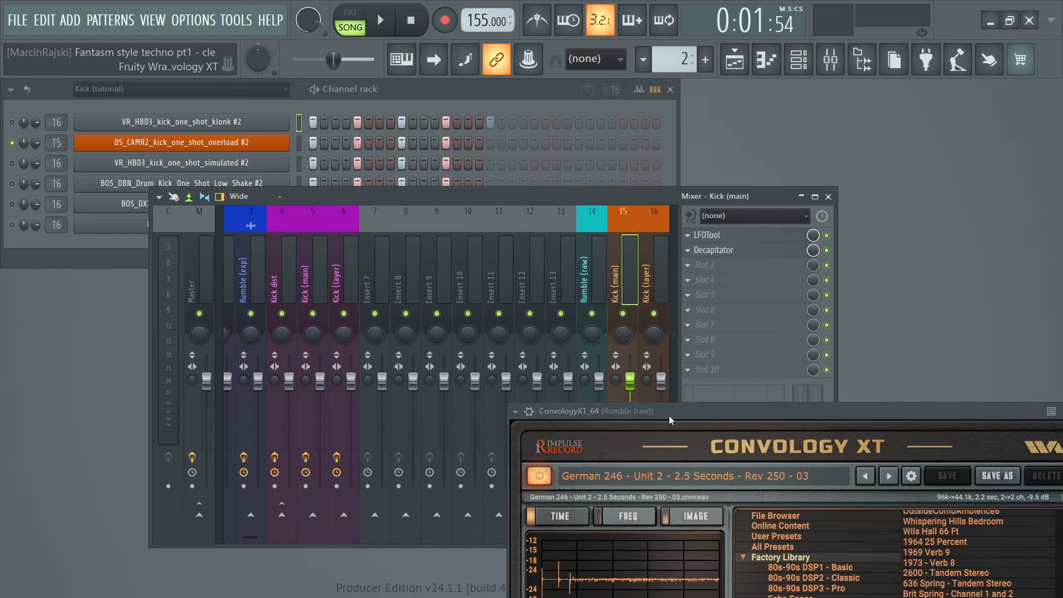
pyautogui.moveTo(669, 415); pyautogui.dragTo(812, 456)
pyautogui.click(623, 276)
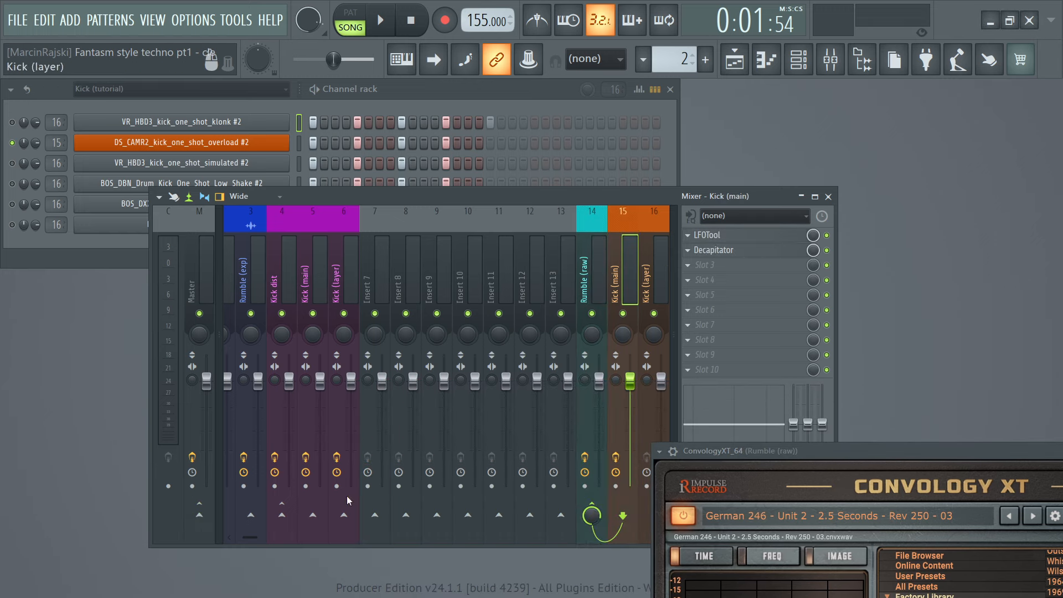
pyautogui.moveTo(849, 453); pyautogui.dragTo(301, 140)
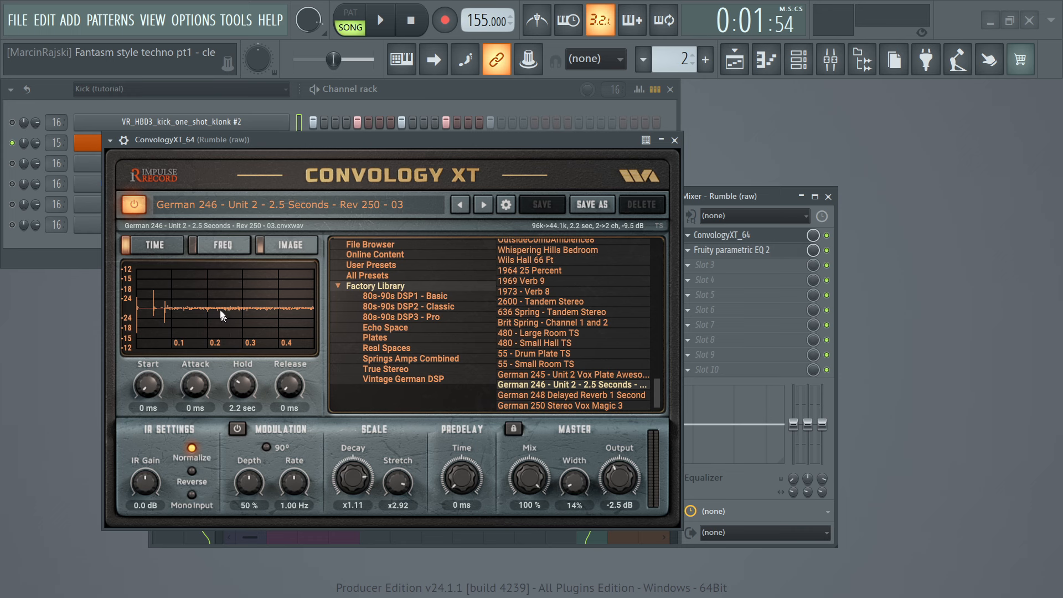
# - Play the rumble and set Convology XT's Attack to 70 ms and Hold to 1.8 sec
pyautogui.press('space')
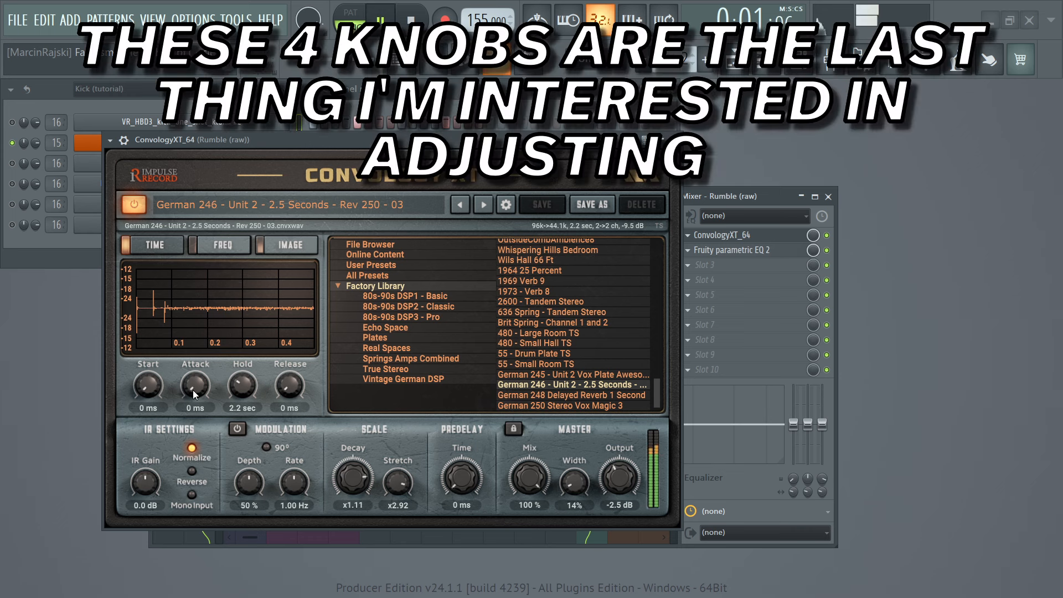
pyautogui.scroll(5, 193, 390)
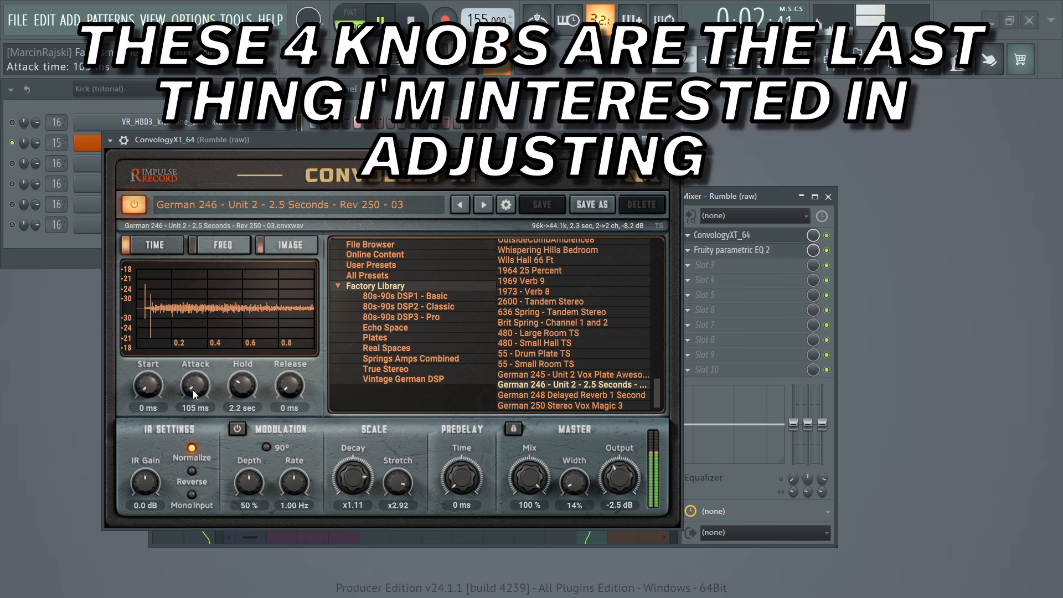
pyautogui.scroll(-5, 192, 390)
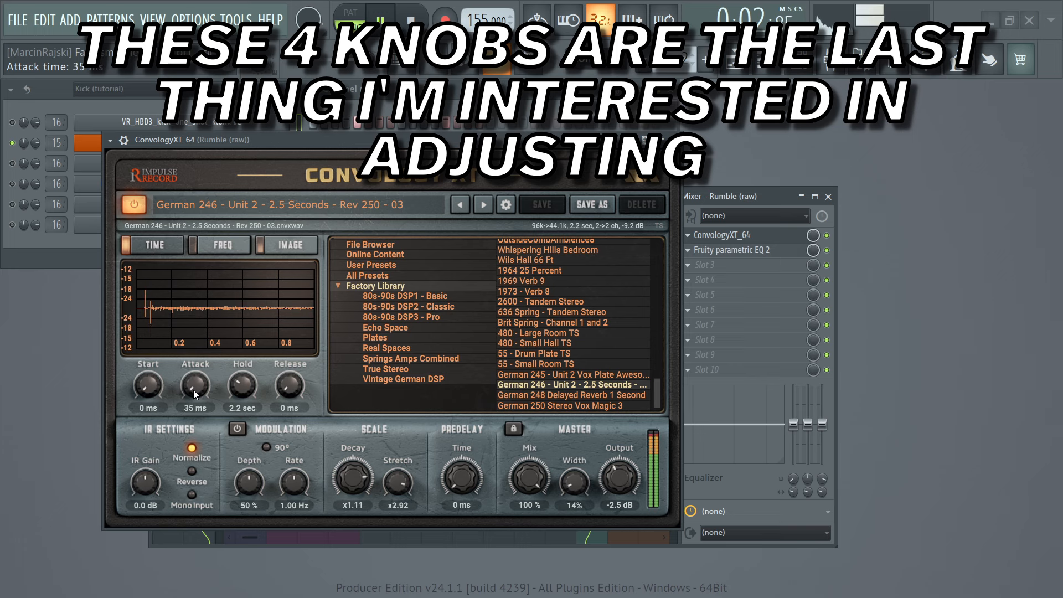
pyautogui.scroll(10, 194, 390)
pyautogui.scroll(-3, 194, 390)
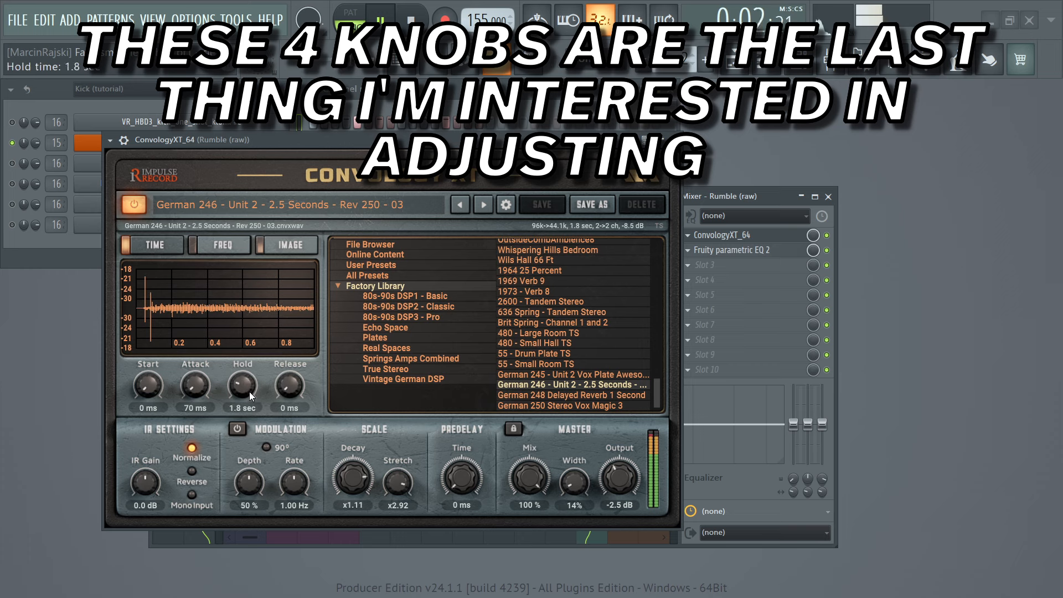
pyautogui.scroll(-4, 249, 391)
pyautogui.scroll(-4, 249, 391)
# - Try raising Convology XT's Start time to 141 ms, reset it to 0 ms and stop playback
pyautogui.scroll(3, 145, 387)
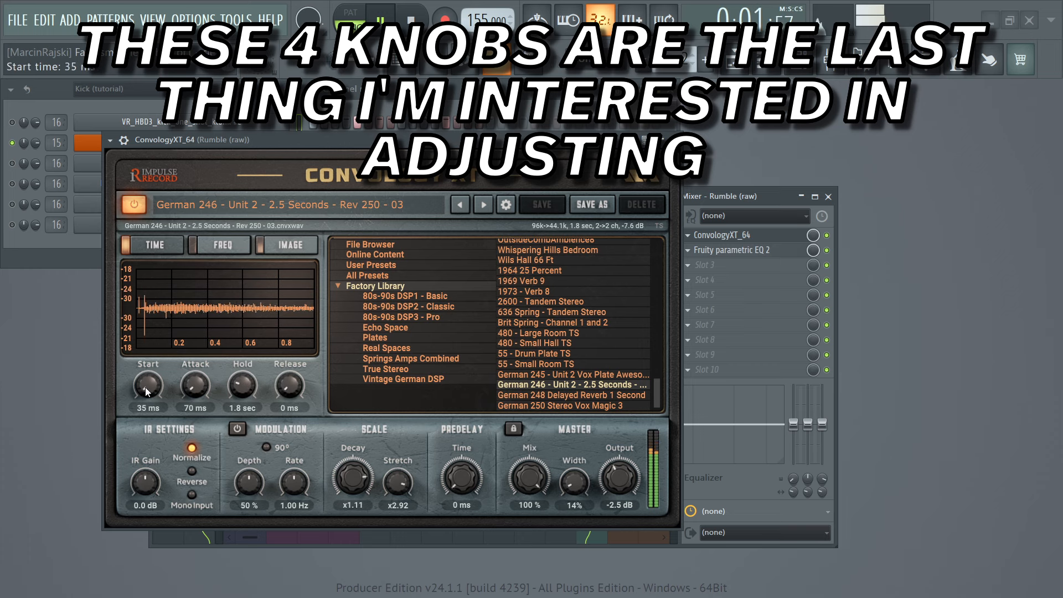
pyautogui.scroll(3, 146, 387)
pyautogui.scroll(6, 145, 387)
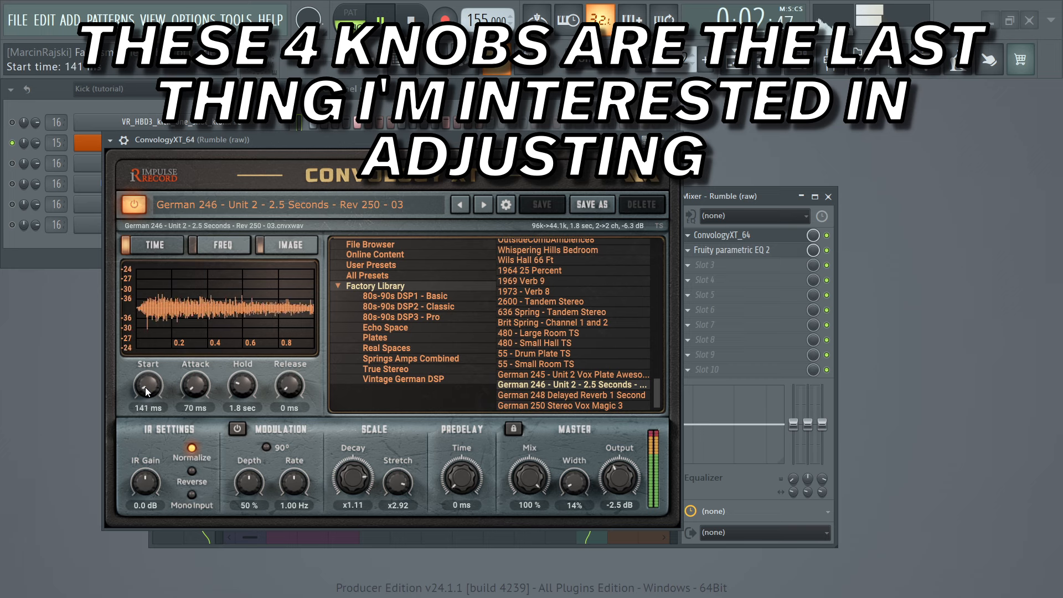
pyautogui.doubleClick(145, 387)
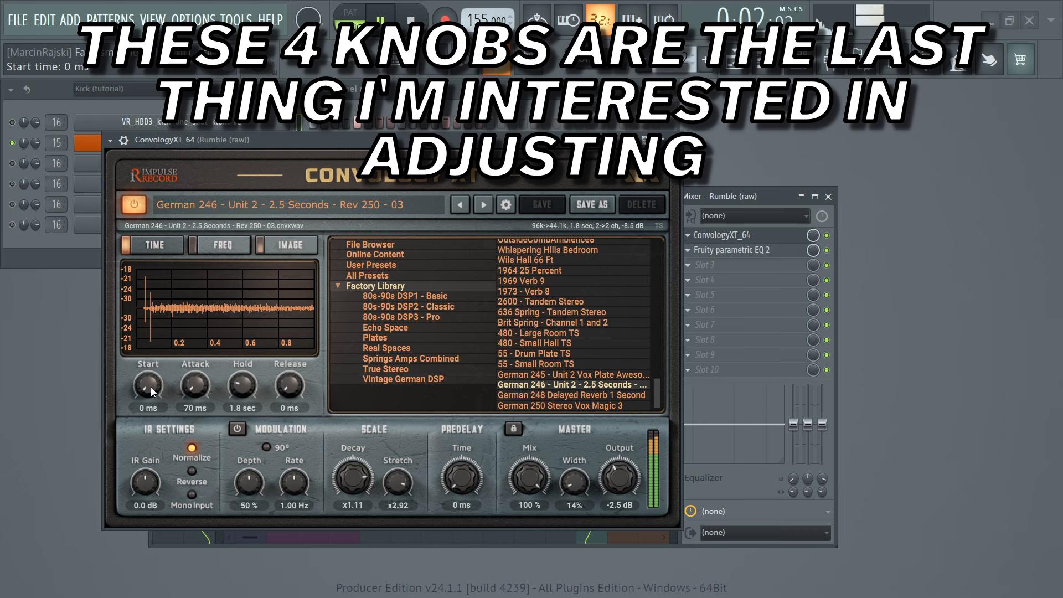
pyautogui.press('space')
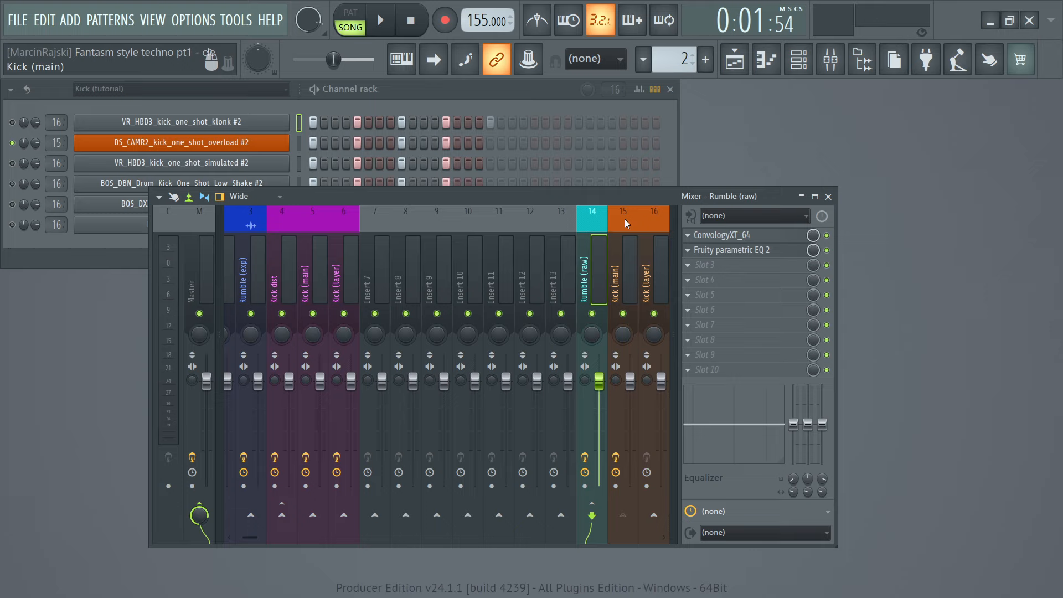
# - Disable the send from Kick (main) to Master, show the Playlist and audition the Kick (tutorial) section
pyautogui.click(624, 218)
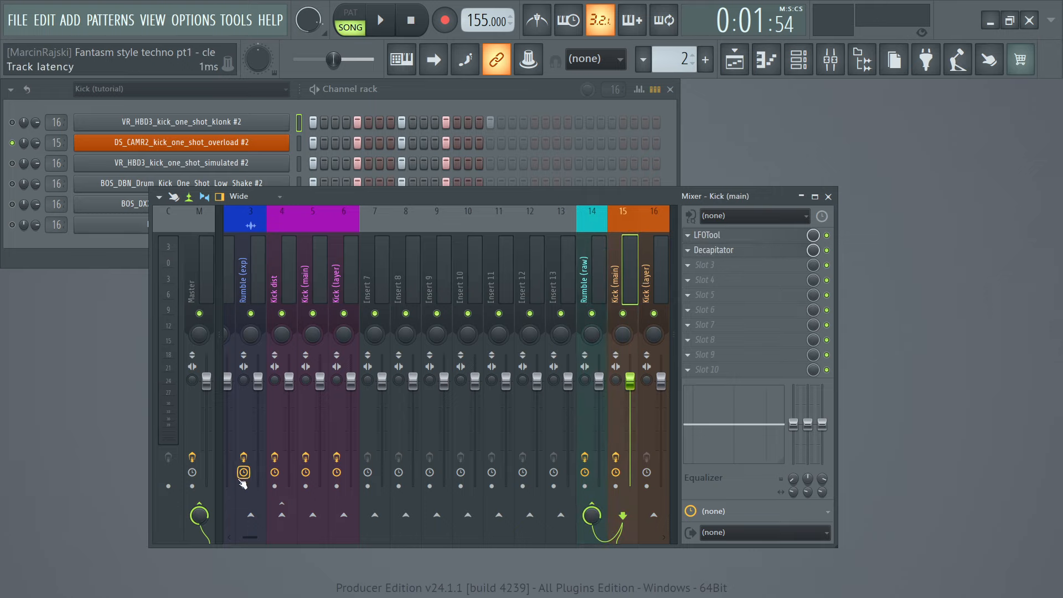
pyautogui.click(200, 512)
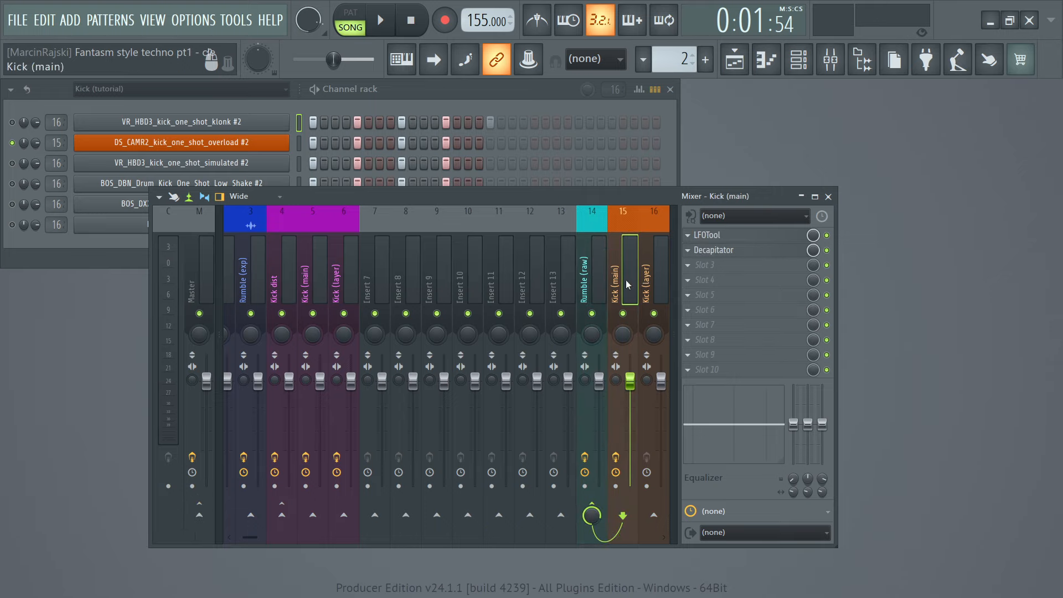
pyautogui.press('F5')
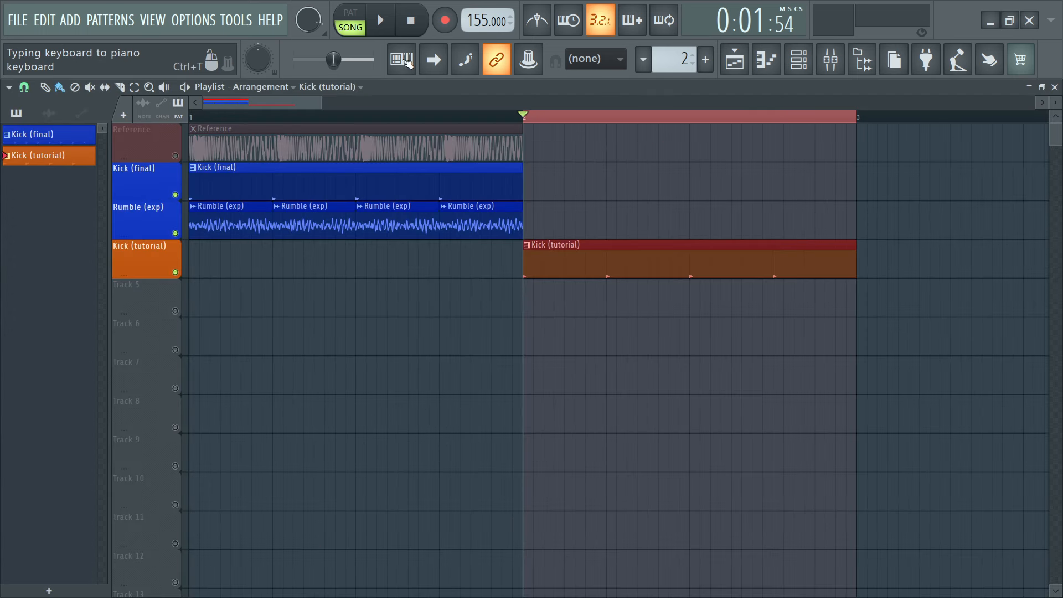
pyautogui.click(386, 32)
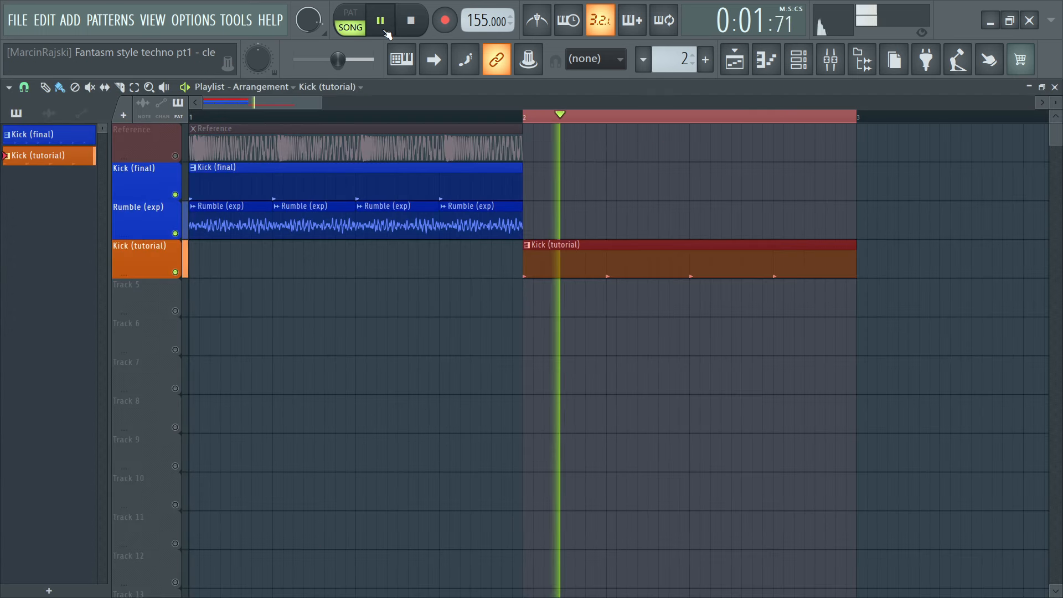
pyautogui.click(412, 22)
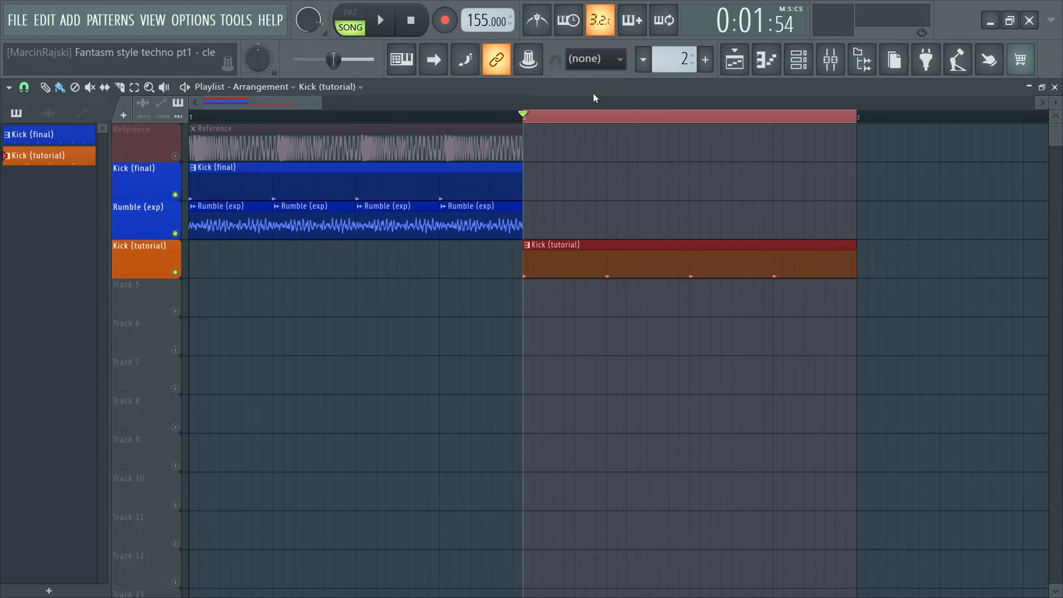
# - Export the selected Kick (tutorial) bar as a 24-bit stereo WAV named Fantasm rumble 2 tut
pyautogui.click(18, 21)
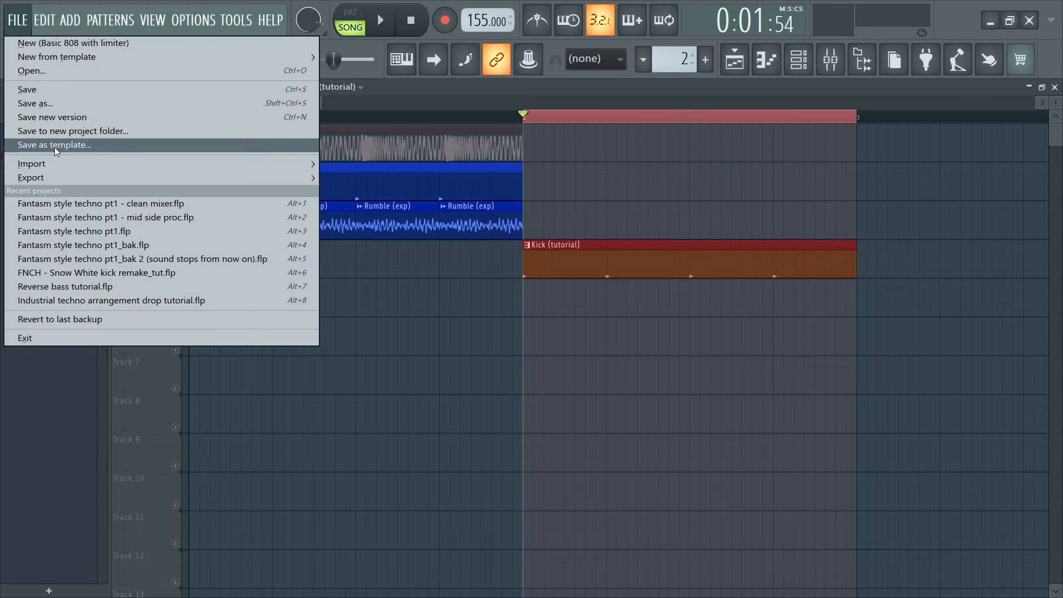
pyautogui.moveTo(55, 178)
pyautogui.click(443, 191)
pyautogui.click(250, 127)
pyautogui.click(161, 360)
pyautogui.write('tut')
pyautogui.click(654, 412)
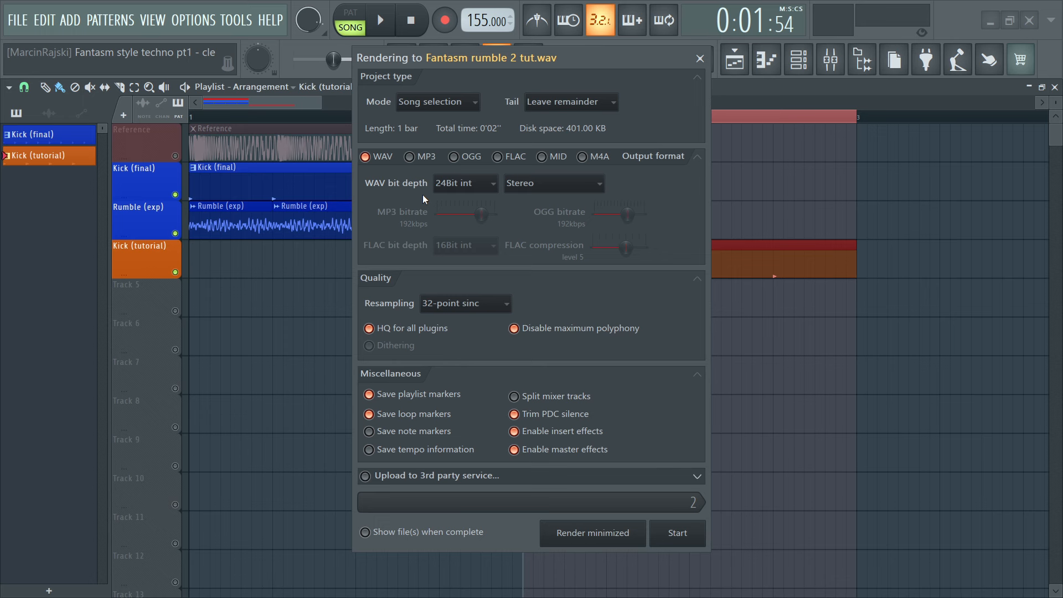
pyautogui.click(664, 533)
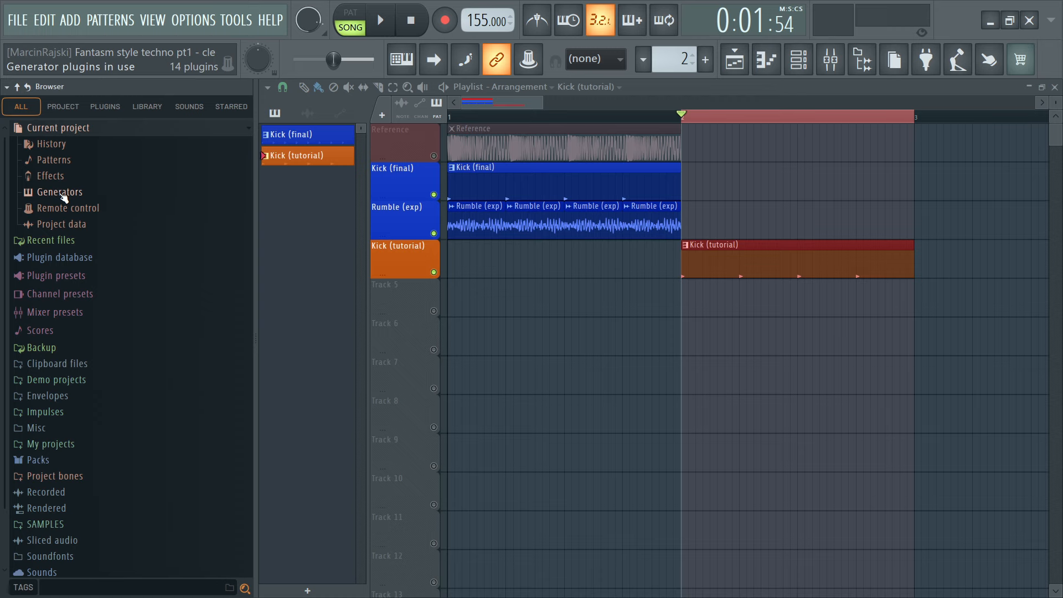
# - Place the rendered Fantasm rumble 2 tut sample on Track 5 at the start of bar 2 and enlarge the track's height
pyautogui.click(65, 224)
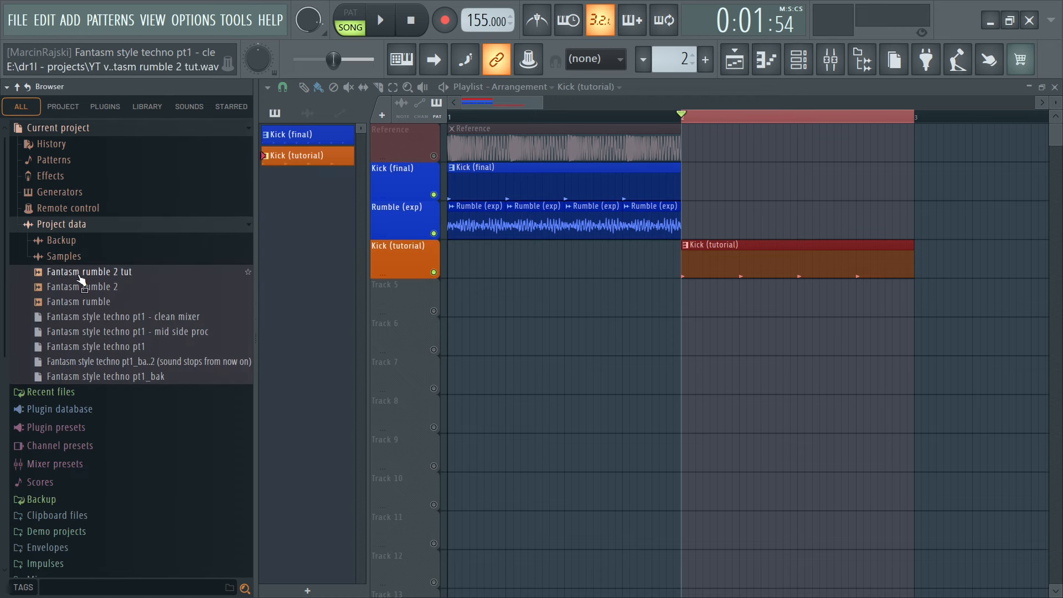
pyautogui.moveTo(78, 272); pyautogui.dragTo(679, 297)
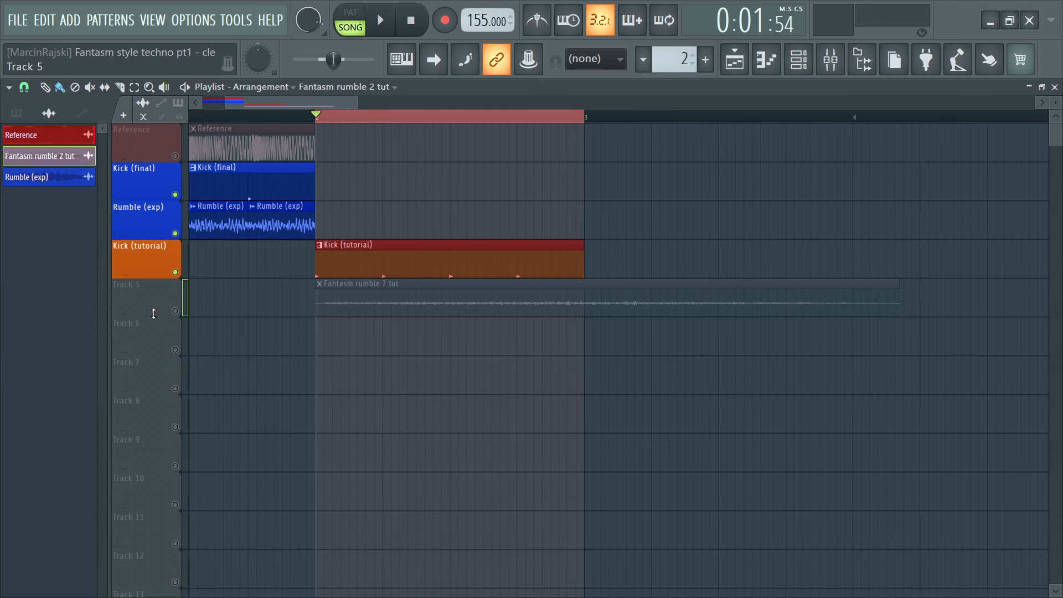
pyautogui.moveTo(154, 313); pyautogui.dragTo(172, 535)
pyautogui.click(175, 528)
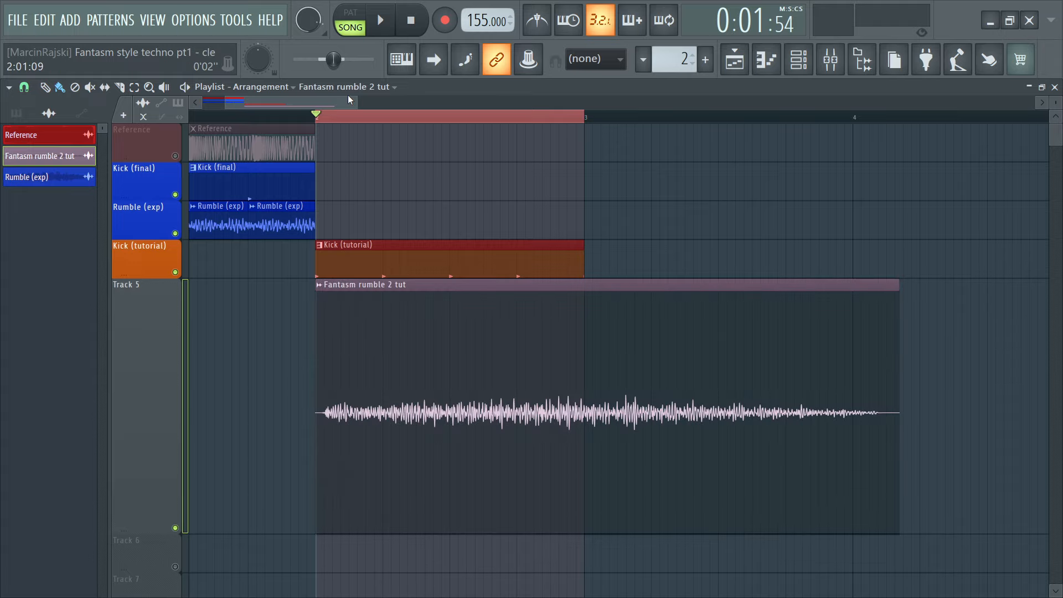
pyautogui.moveTo(335, 102)
pyautogui.mouseDown()
pyautogui.moveTo(334, 110)
pyautogui.moveTo(358, 102)
pyautogui.moveTo(320, 102)
pyautogui.mouseUp()
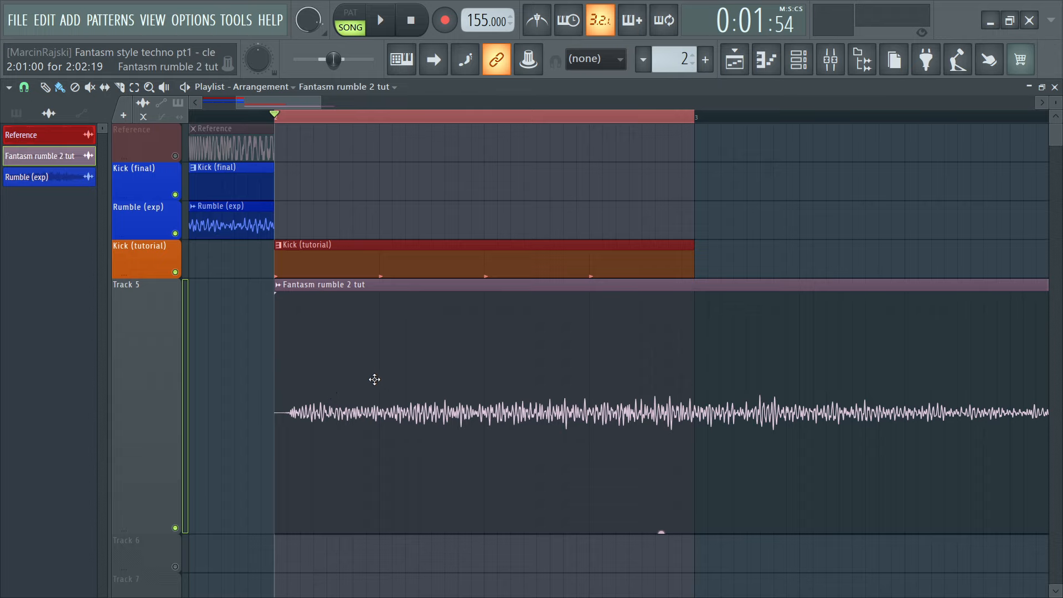
# - Slice the Fantasm rumble 2 tut clip at the third and fourth kicks of bar 2
pyautogui.press('ctrl')
pyautogui.press('ctrl')
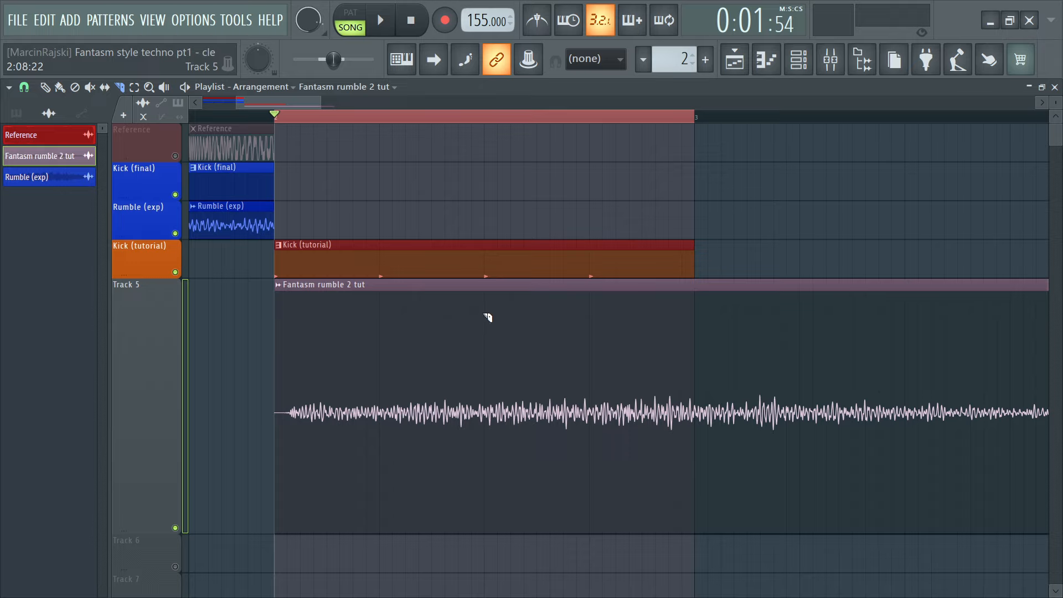
pyautogui.click(485, 309)
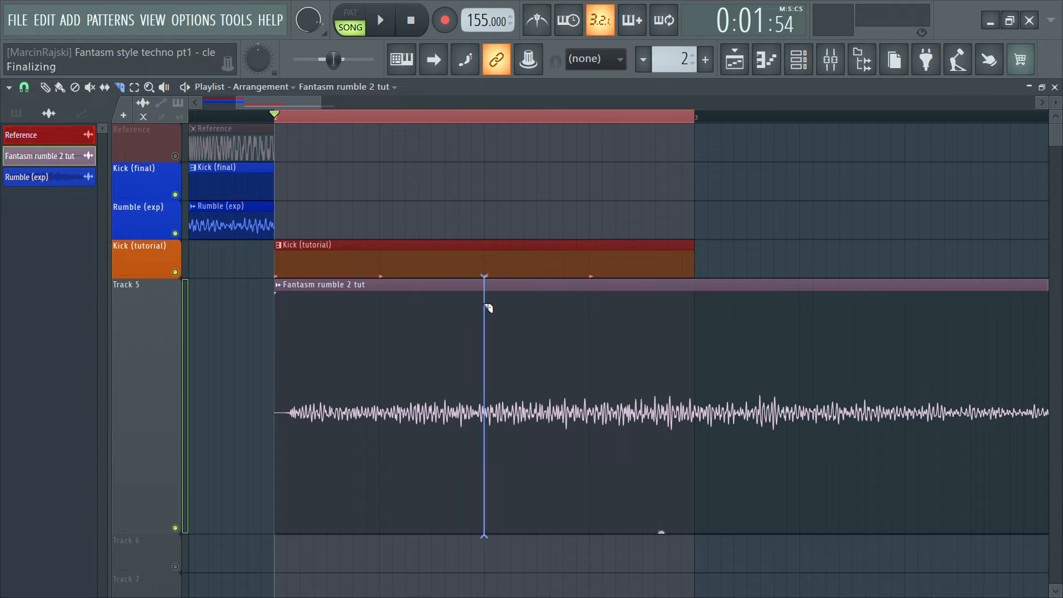
pyautogui.click(590, 307)
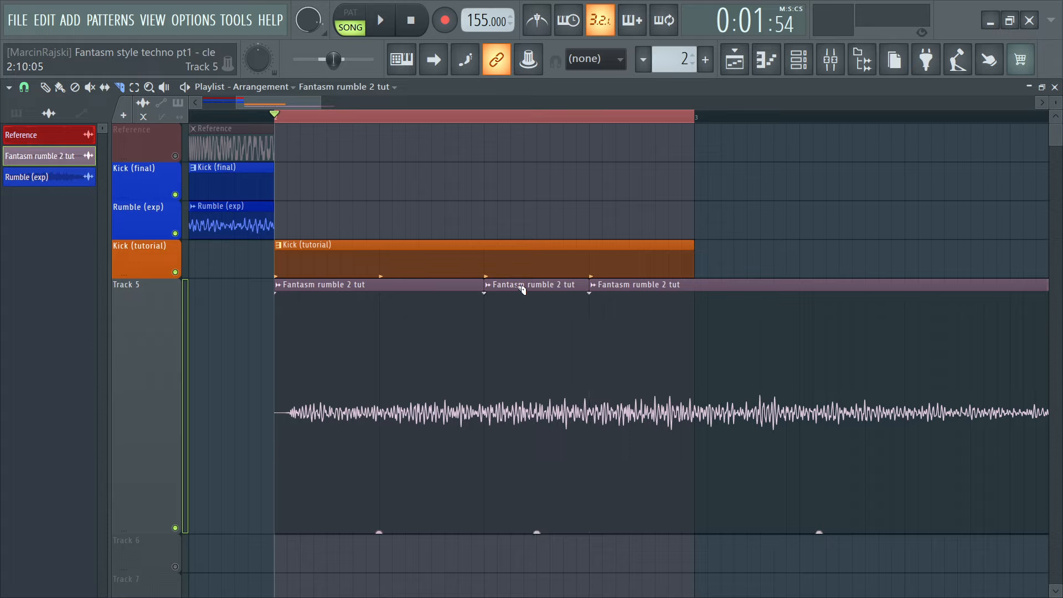
# - Remove the outer rumble slices, repeat the third-beat slice on all four beats of bar 2, and audition the bar
pyautogui.press('b')
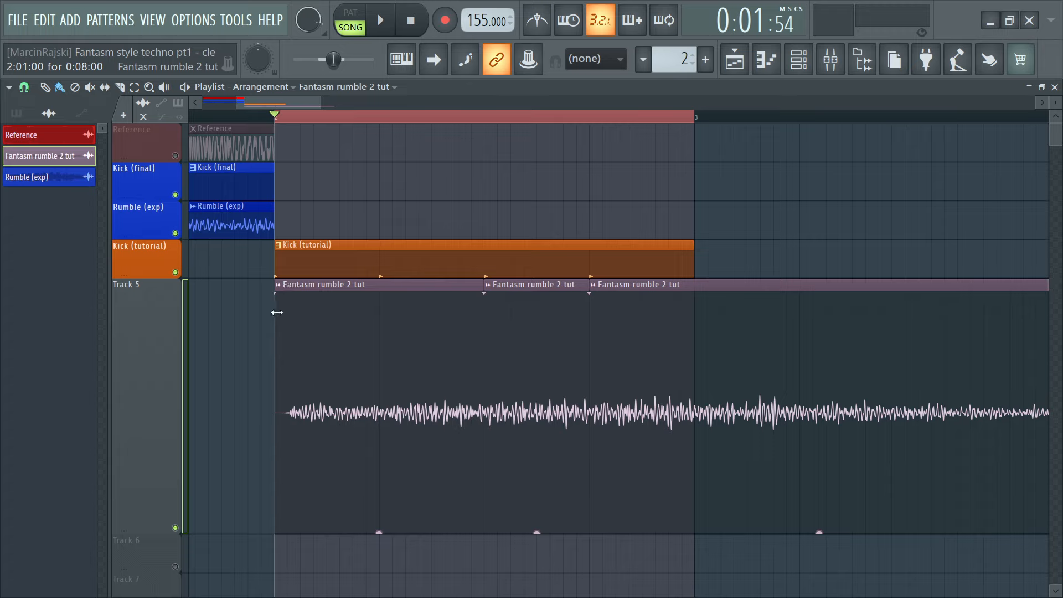
pyautogui.rightClick(306, 288)
pyautogui.hotkey('ctrl', 'z')
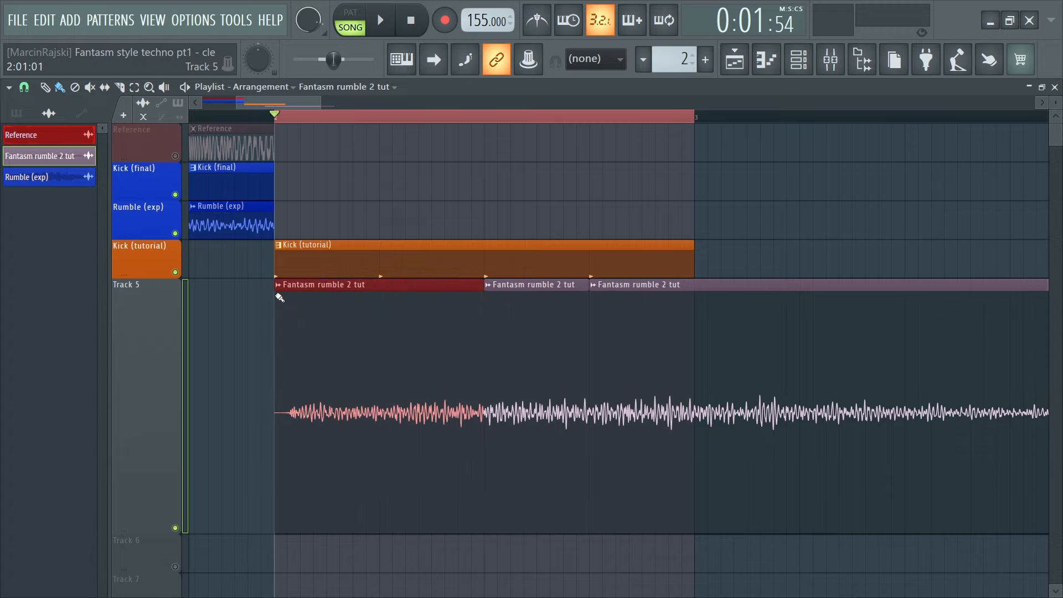
pyautogui.click(507, 286)
pyautogui.rightClick(361, 294)
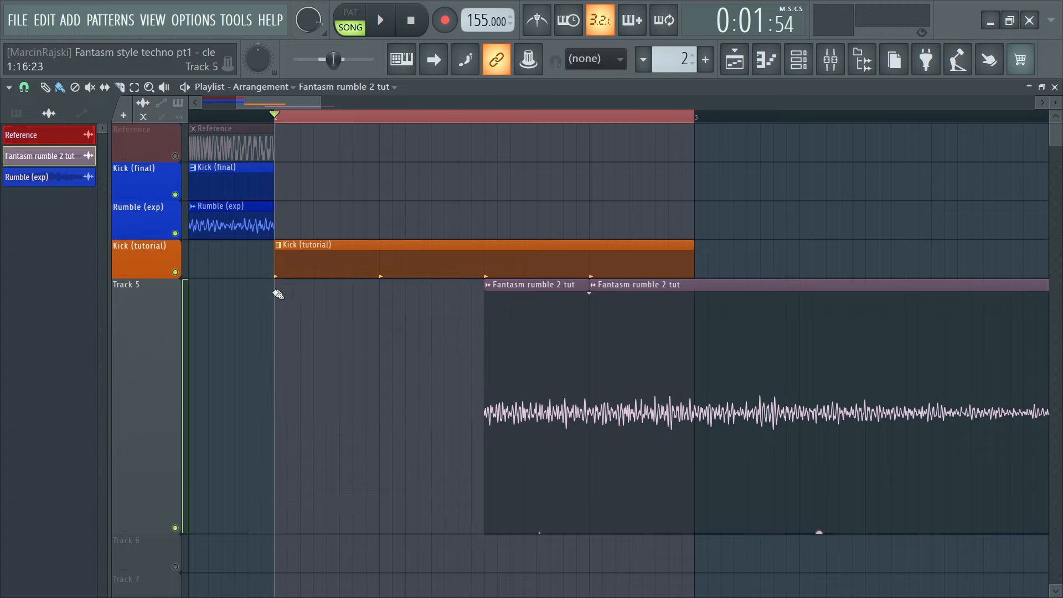
pyautogui.moveTo(278, 289); pyautogui.dragTo(387, 294)
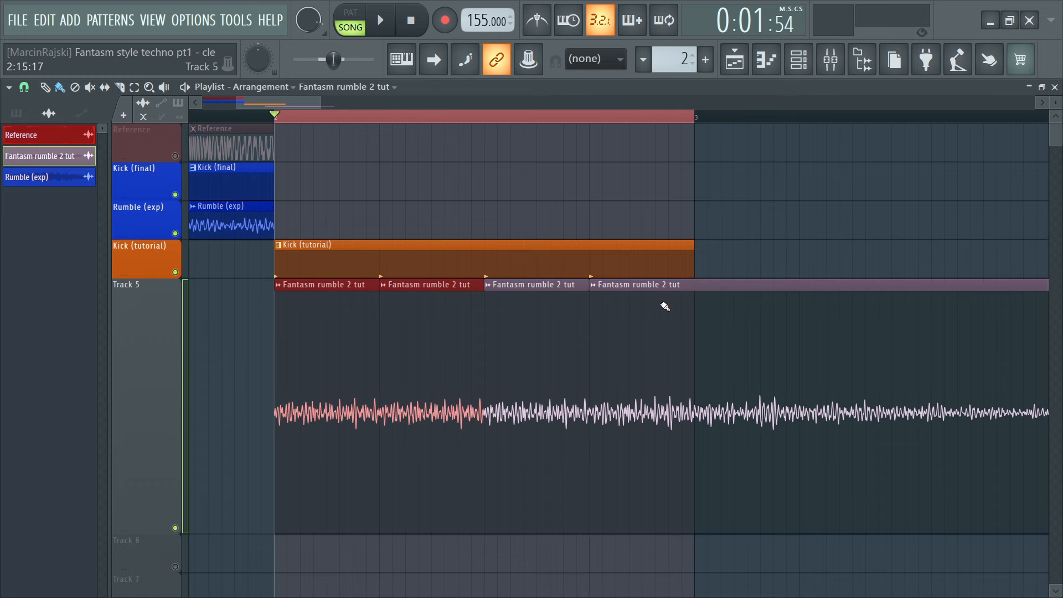
pyautogui.rightClick(511, 285)
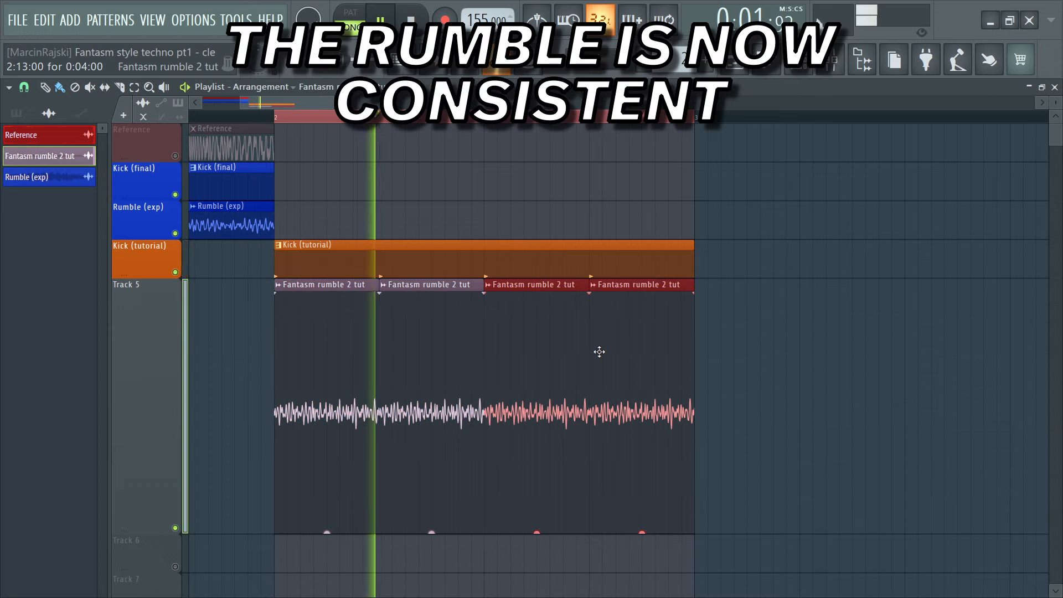
pyautogui.press('space')
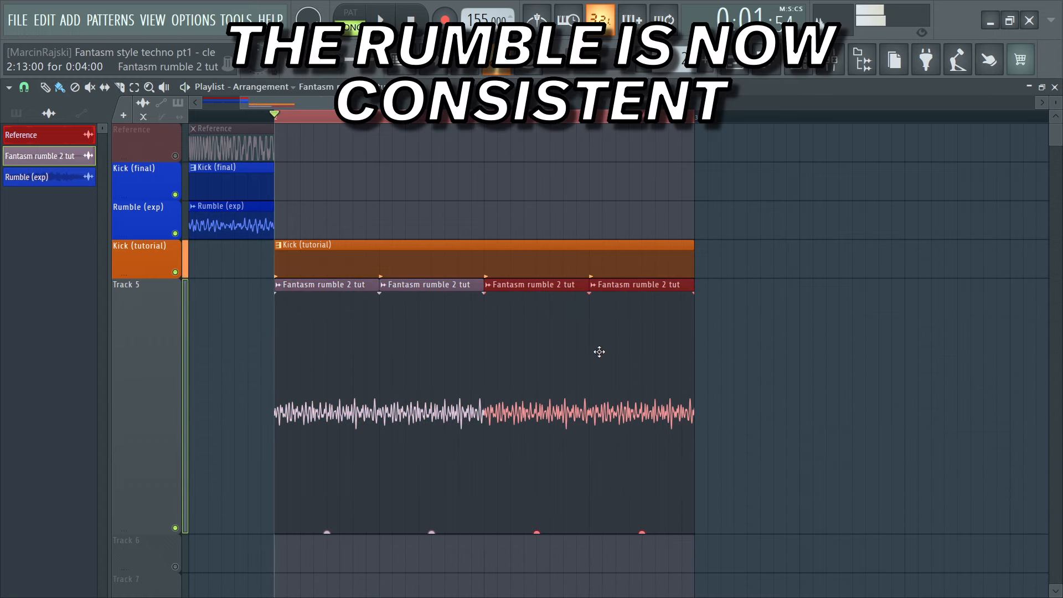
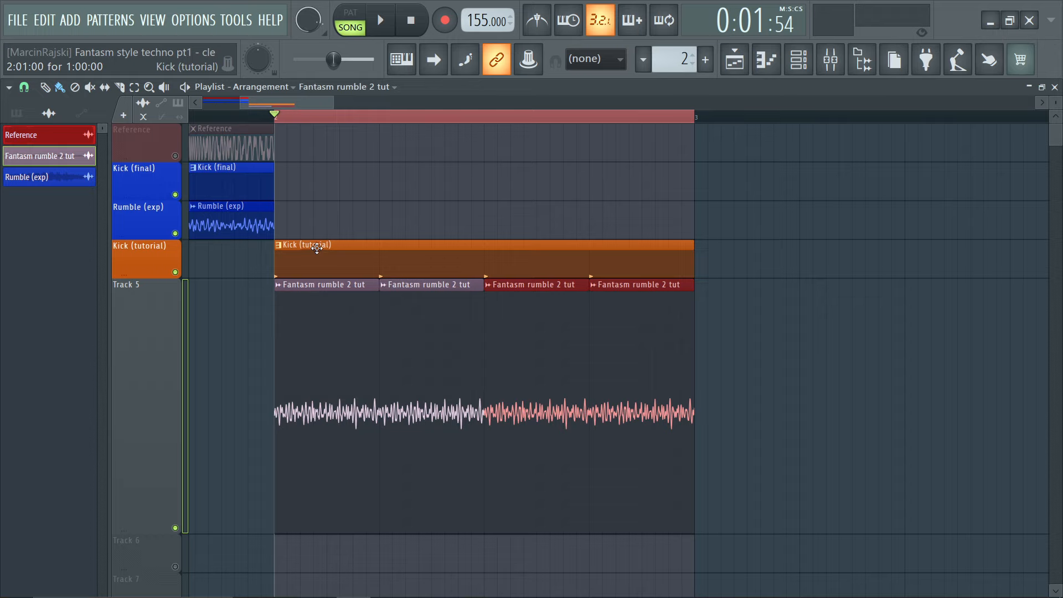
pyautogui.press('space')
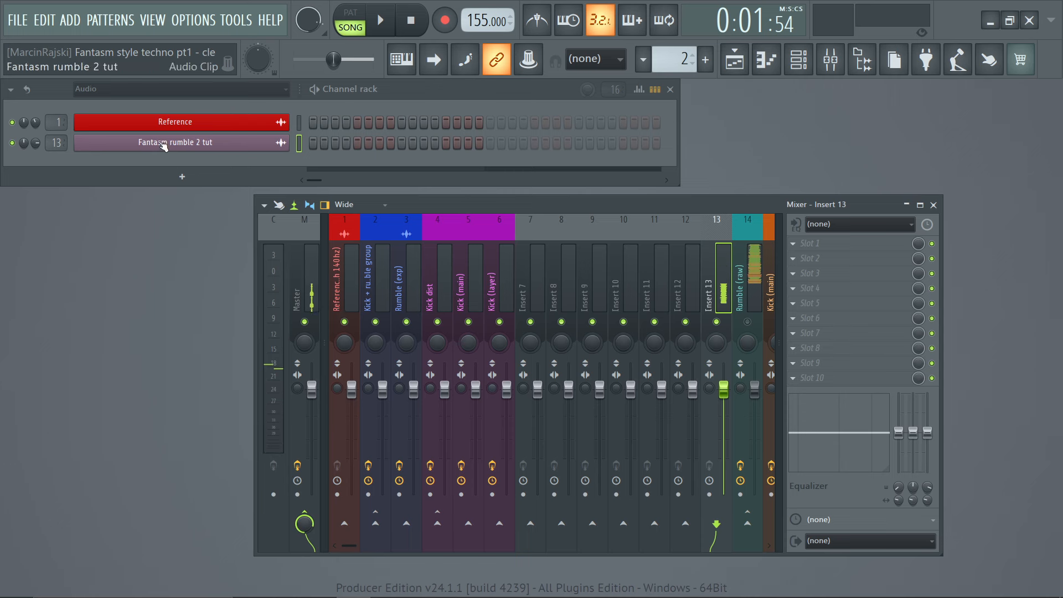
# - Normalize the Fantasm rumble 2 tut sample and lower its channel volume while playing it with the kick
pyautogui.click(166, 142)
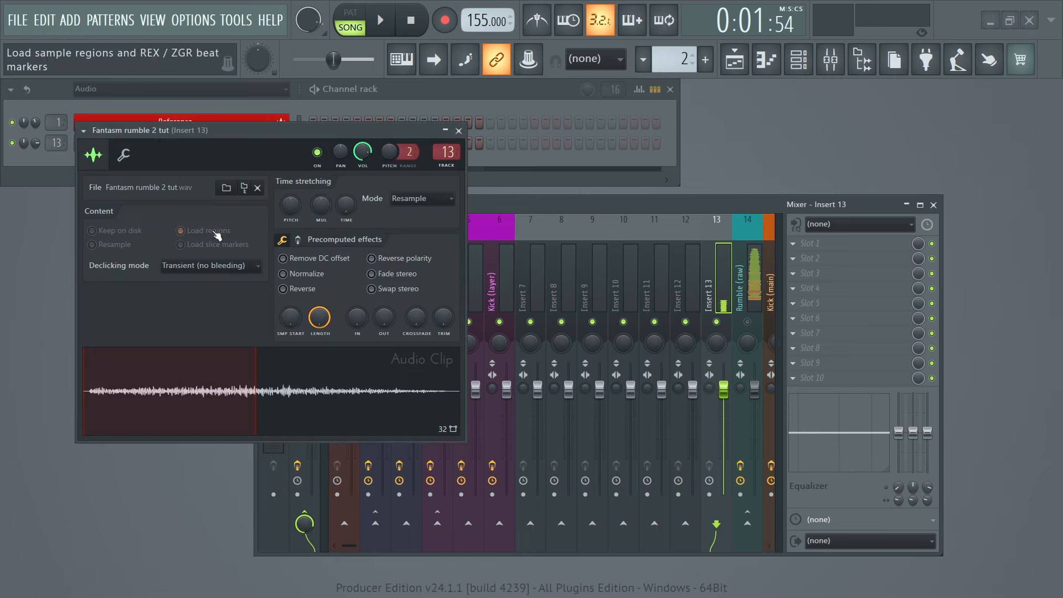
pyautogui.click(283, 274)
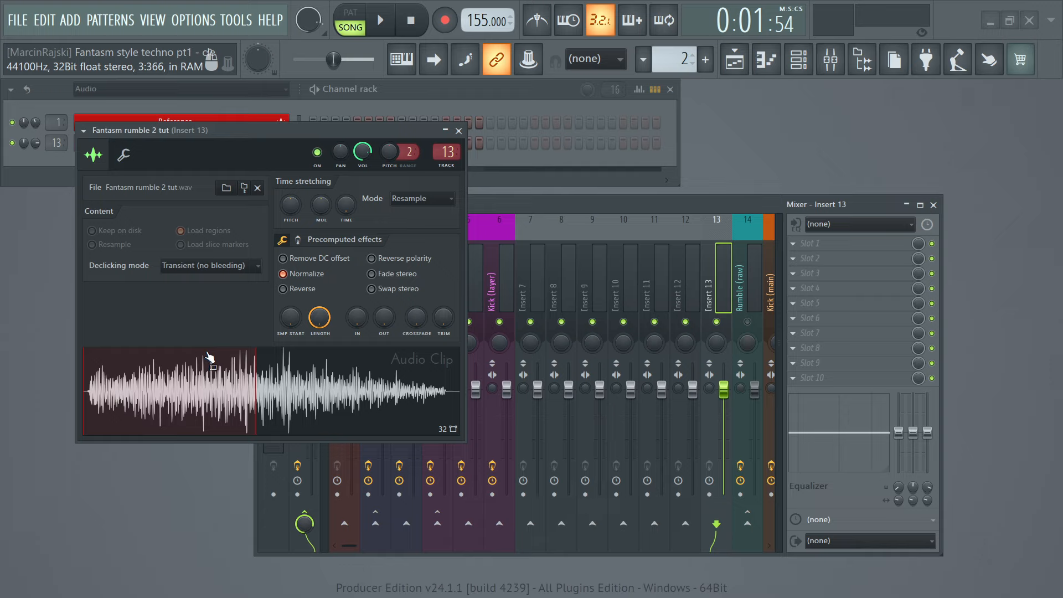
pyautogui.press('space')
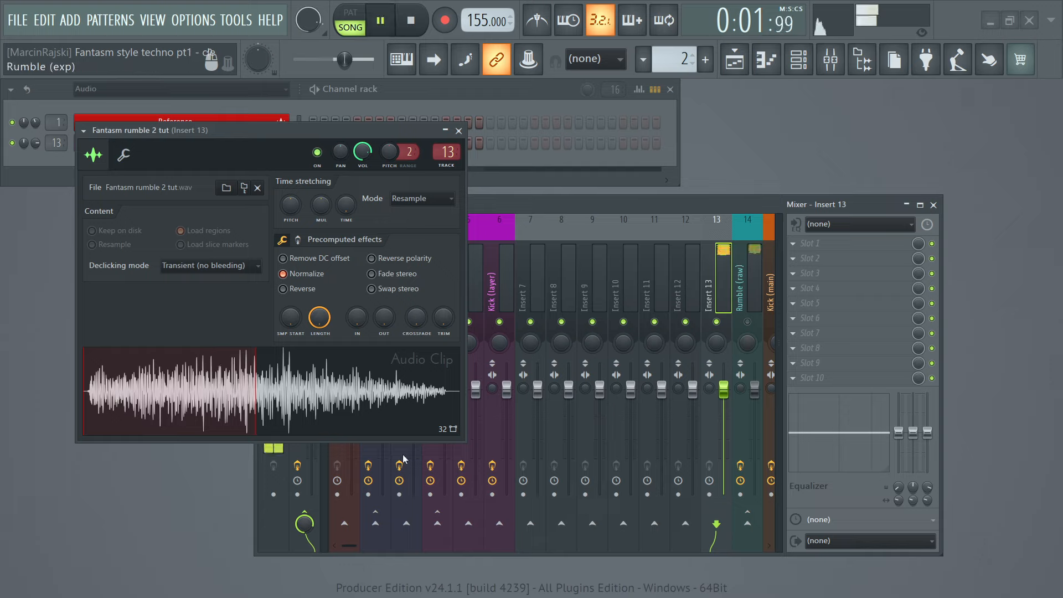
pyautogui.press('space')
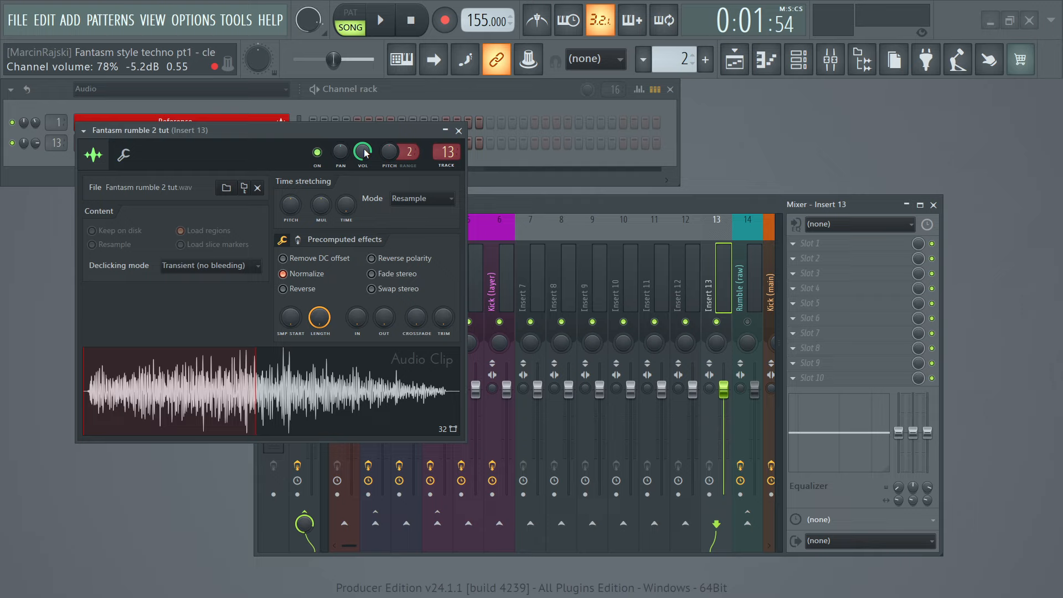
pyautogui.press('space')
pyautogui.moveTo(364, 153); pyautogui.dragTo(364, 172)
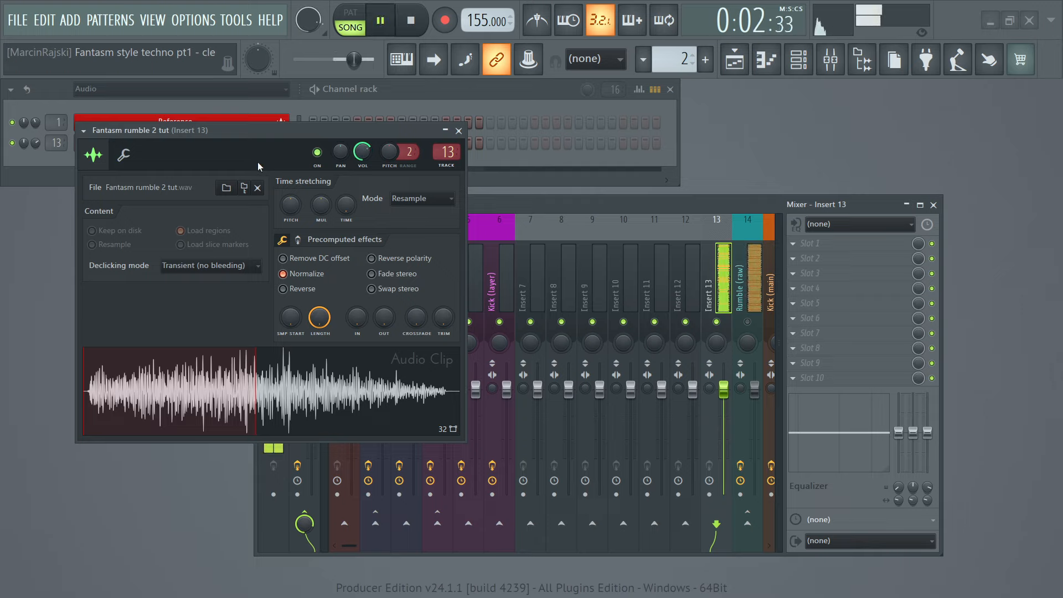
pyautogui.press('space')
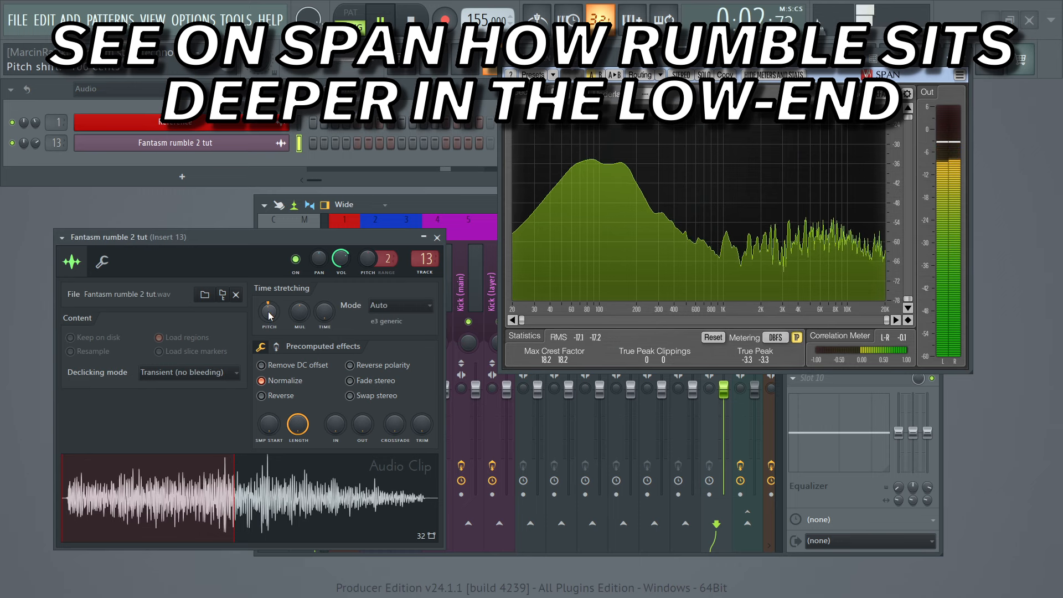
# - Lower the rumble sample's time-stretching pitch, adjust its sample start slightly and audition the result
pyautogui.moveTo(270, 311); pyautogui.dragTo(268, 314)
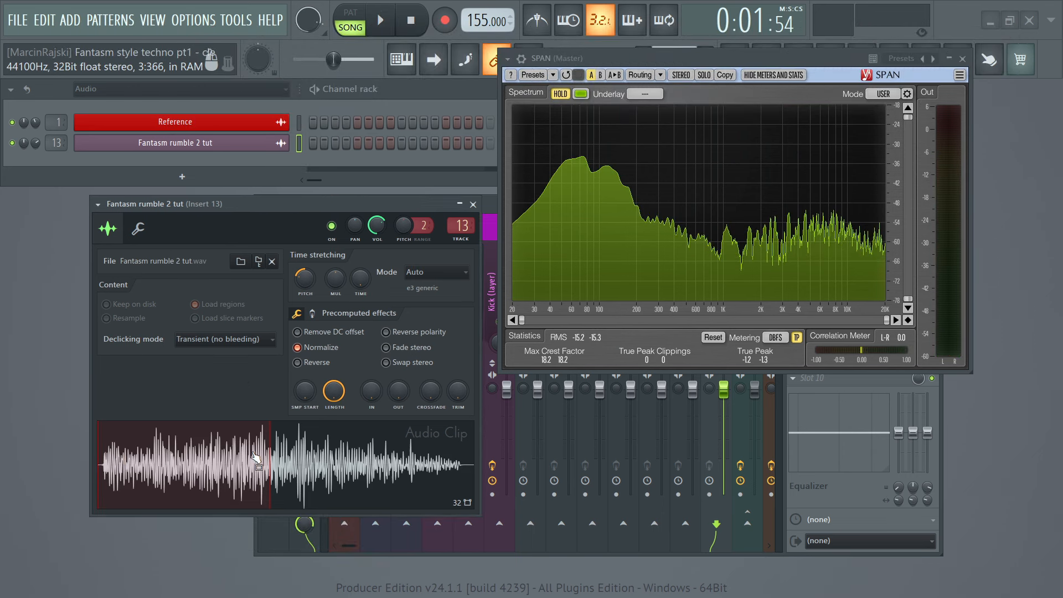
pyautogui.moveTo(306, 394); pyautogui.dragTo(309, 394)
pyautogui.press('space')
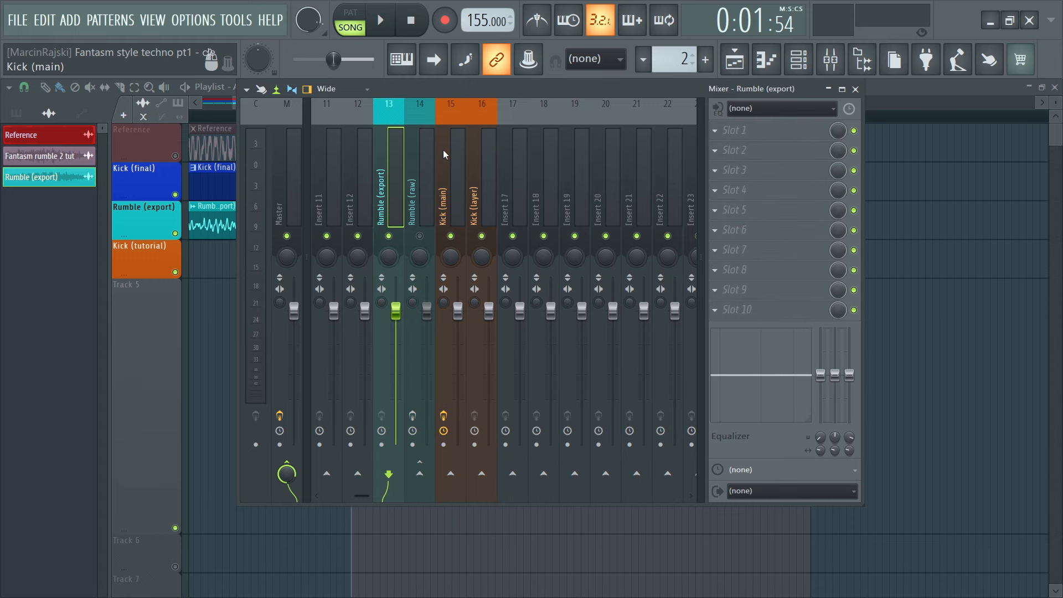
# - Open the LFOTool on Kick (main) as a reference and move its window below the mixer's effect slots
pyautogui.click(444, 154)
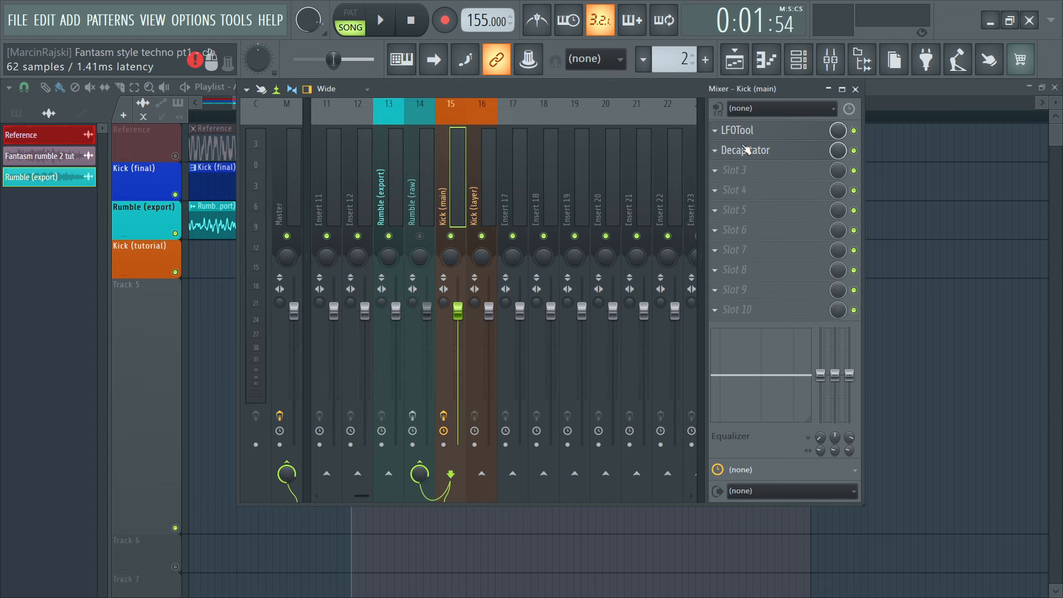
pyautogui.click(736, 130)
pyautogui.moveTo(266, 199); pyautogui.dragTo(629, 16)
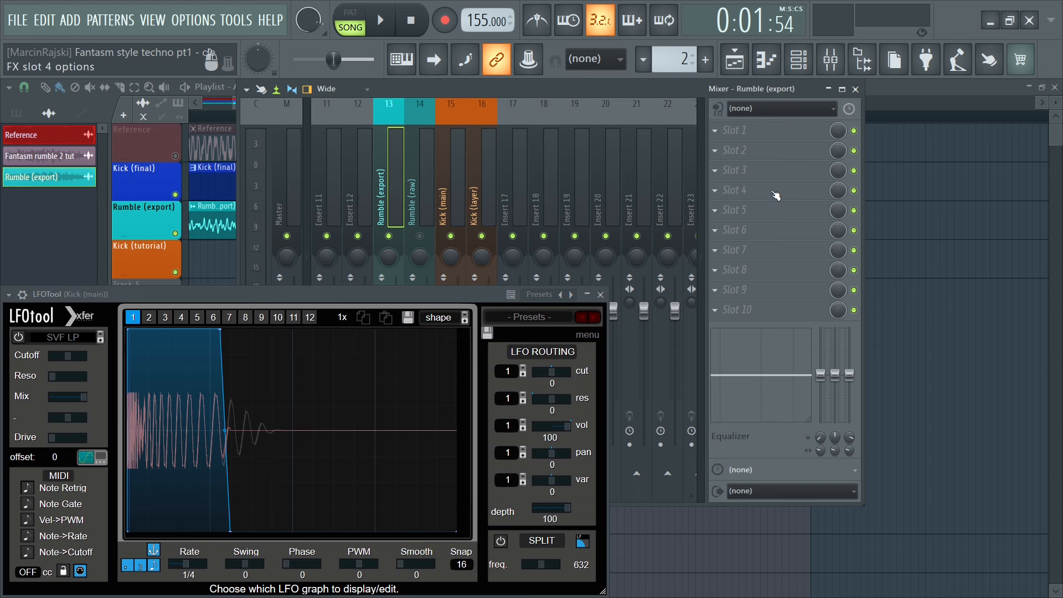
# - Add LFOTool to the first effect slot of Rumble (export) and enlarge its window above the kick's LFOTool
pyautogui.click(715, 130)
pyautogui.click(936, 145)
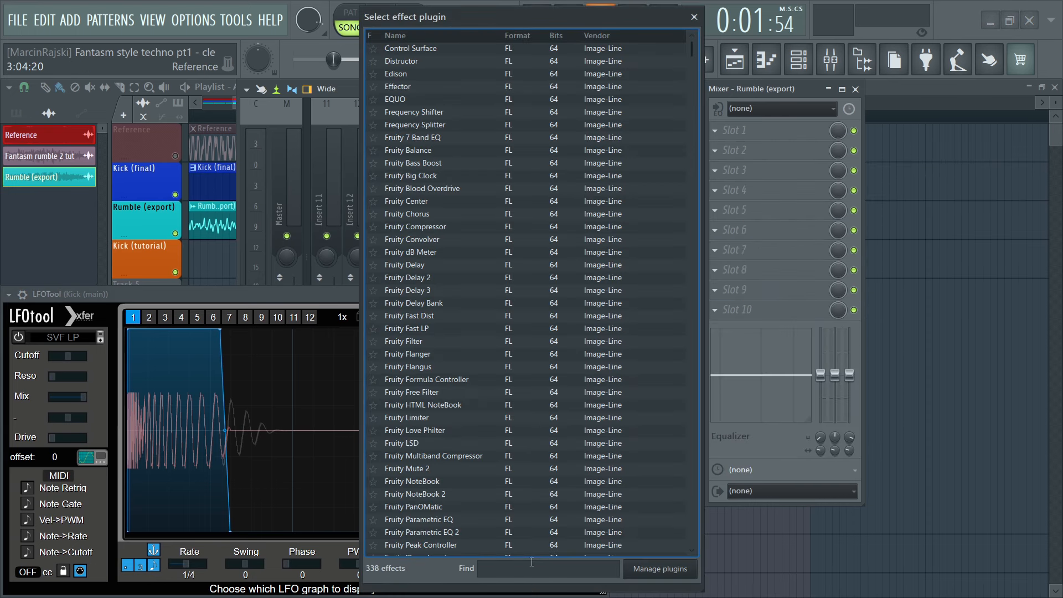
pyautogui.write('lf')
pyautogui.doubleClick(456, 62)
pyautogui.moveTo(267, 133); pyautogui.dragTo(192, 12)
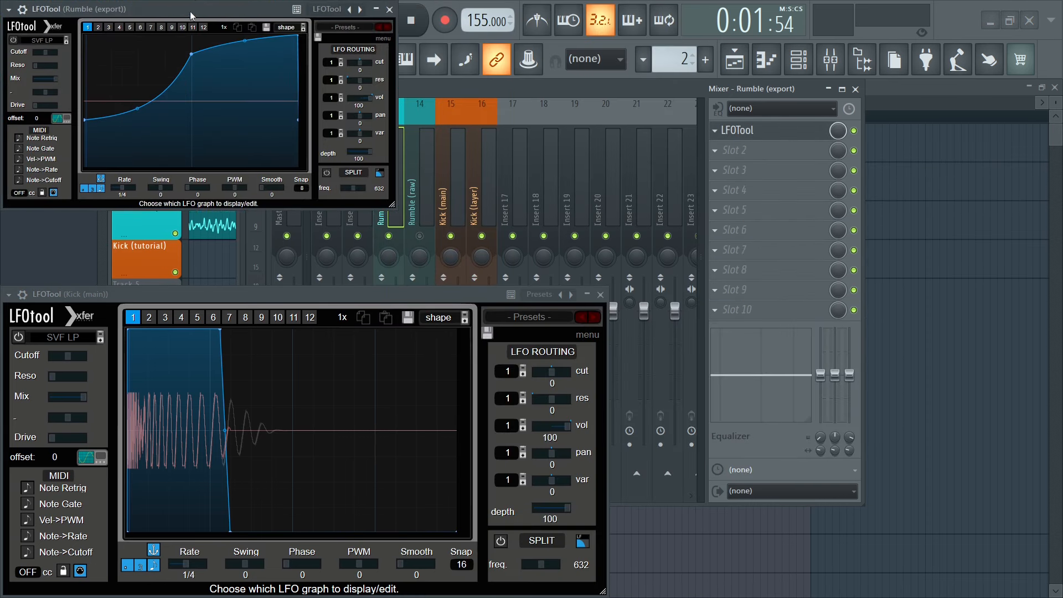
pyautogui.moveTo(394, 207); pyautogui.dragTo(600, 257)
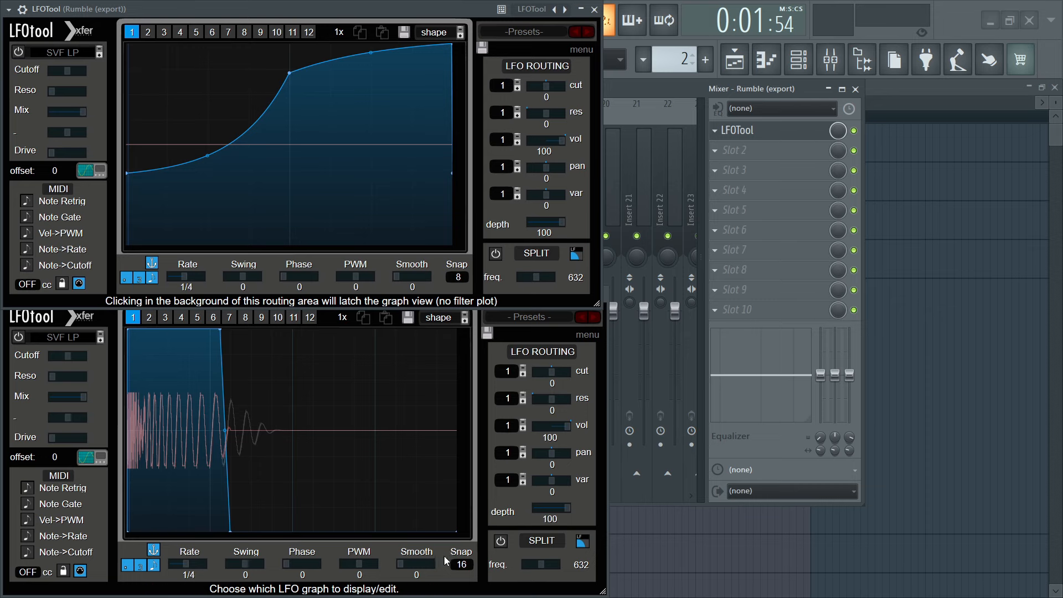
# - With Snap at 32 in both LFOTools, draw the rumble's volume curve silent up to the kick's cut-off point and full after it, and play it
pyautogui.click(470, 563)
pyautogui.moveTo(470, 274); pyautogui.dragTo(476, 187)
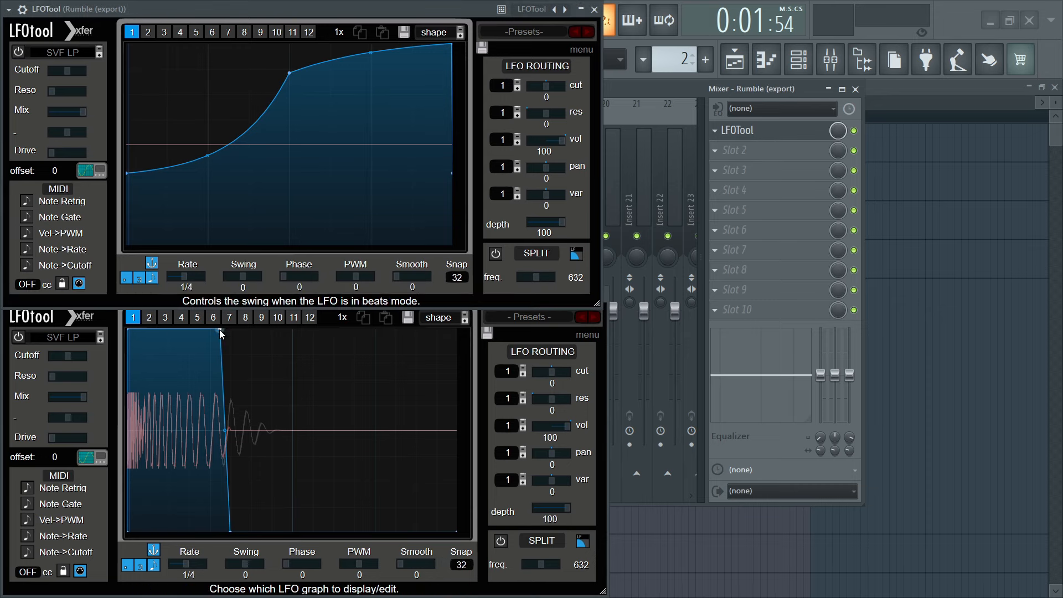
pyautogui.doubleClick(220, 247)
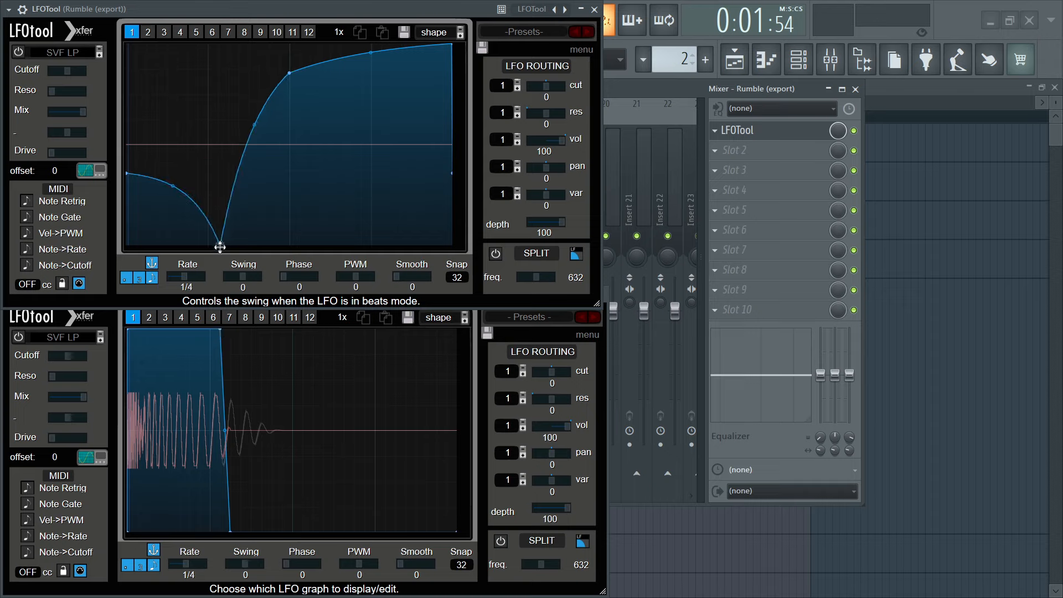
pyautogui.doubleClick(245, 87)
pyautogui.moveTo(245, 87); pyautogui.dragTo(228, 30)
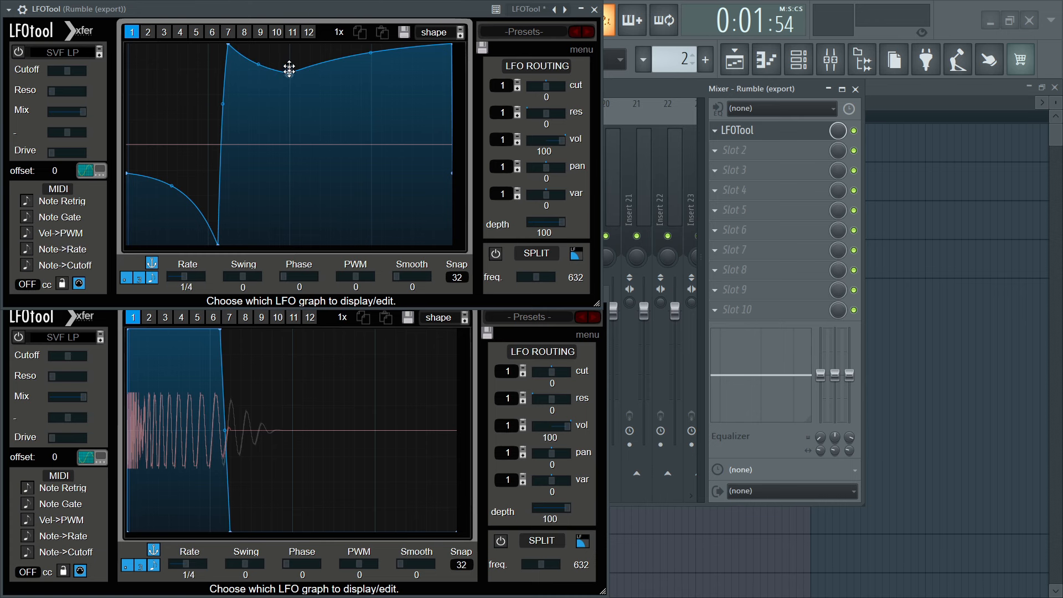
pyautogui.moveTo(289, 68); pyautogui.dragTo(290, 43)
pyautogui.press('space')
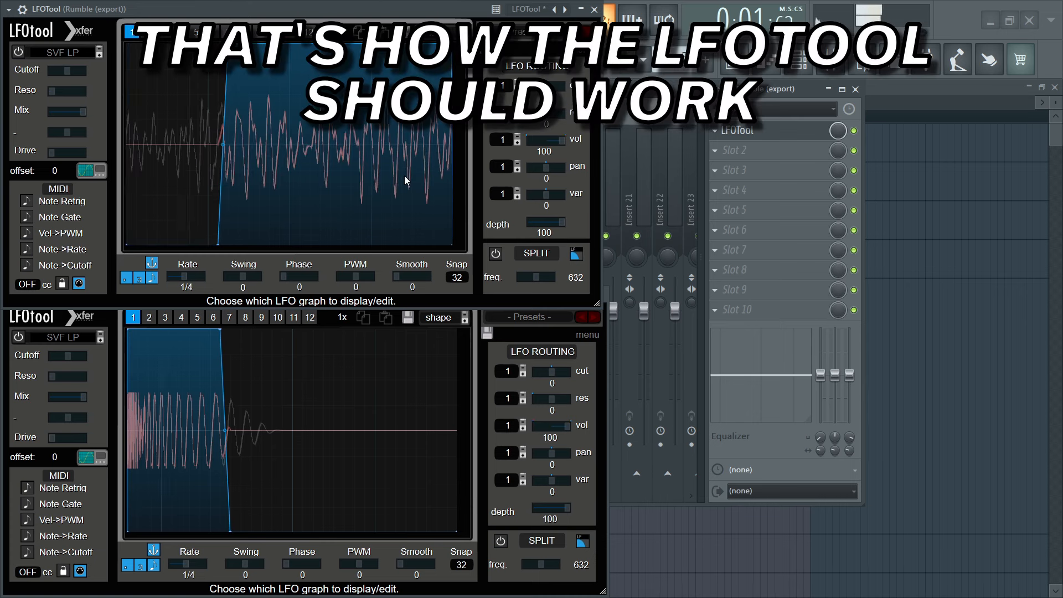
# - Close the LFOTool windows, select Kick (main), switch its routing to Master off and back on while listening, and stop playback
pyautogui.click(581, 9)
pyautogui.click(448, 234)
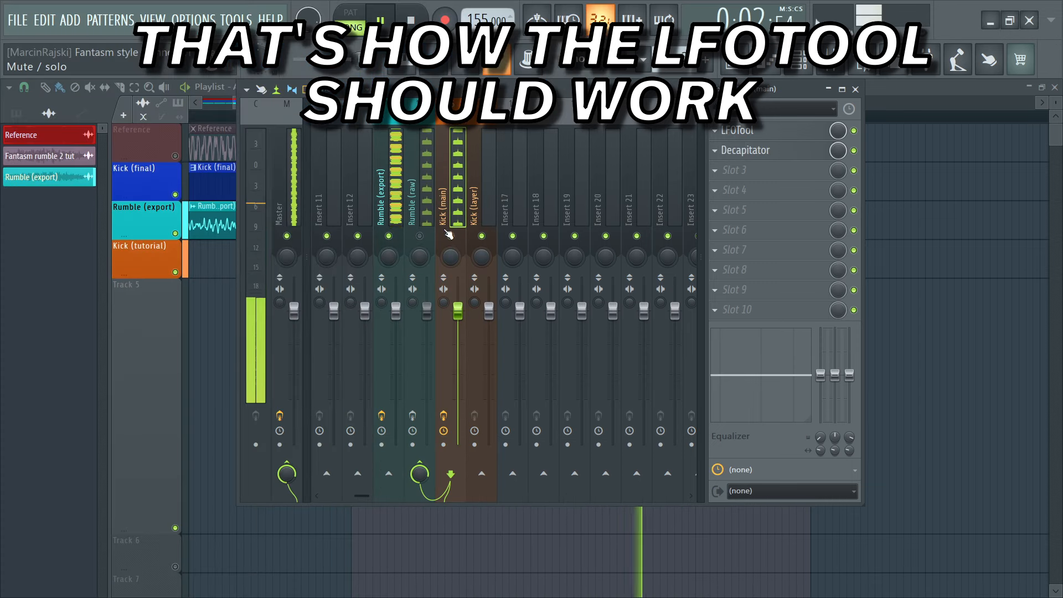
pyautogui.click(286, 471)
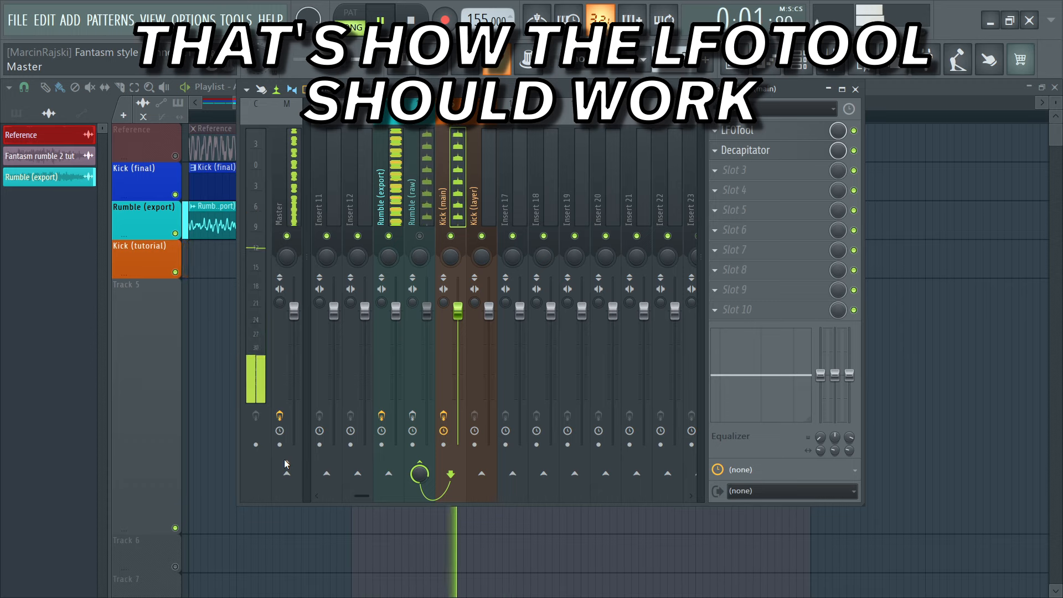
pyautogui.click(287, 471)
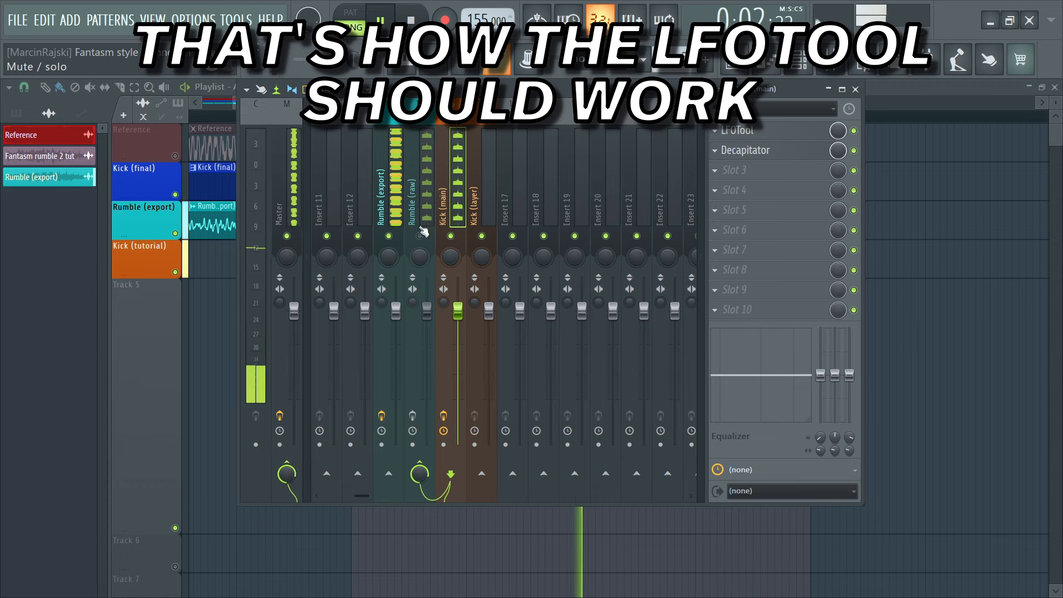
pyautogui.press('space')
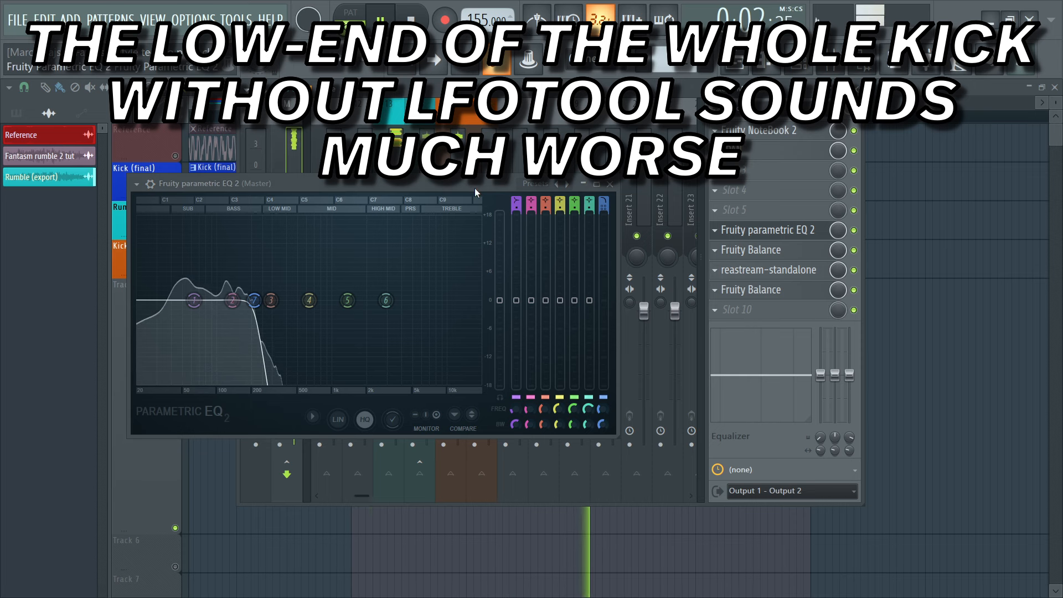
# - Watch the Master's Fruity parametric EQ 2 while toggling the LFOTool on Rumble (export) off and on, then stop playback and close the EQ
pyautogui.moveTo(474, 187); pyautogui.dragTo(471, 308)
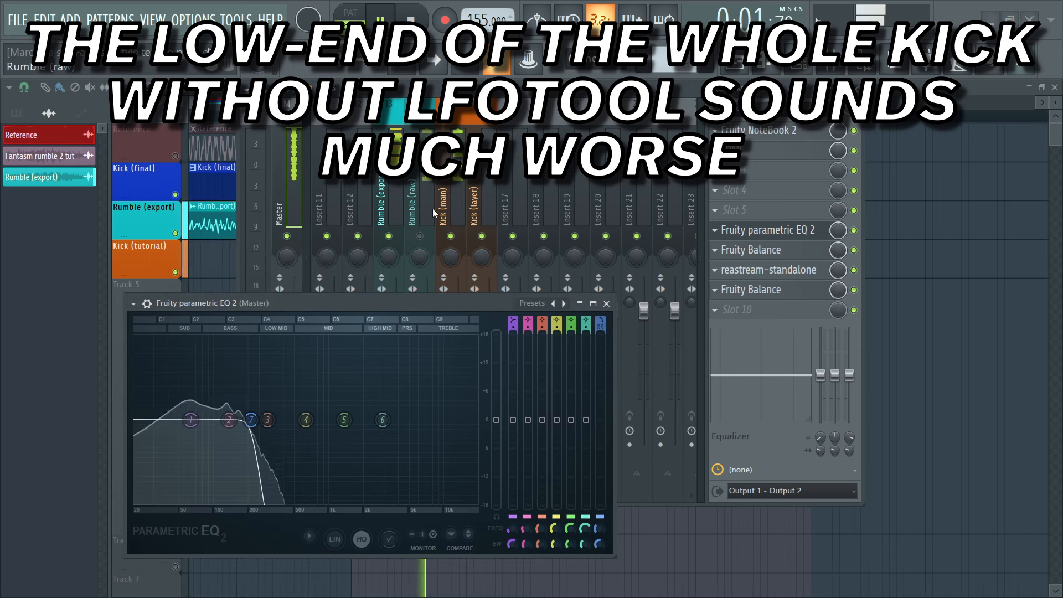
pyautogui.click(391, 209)
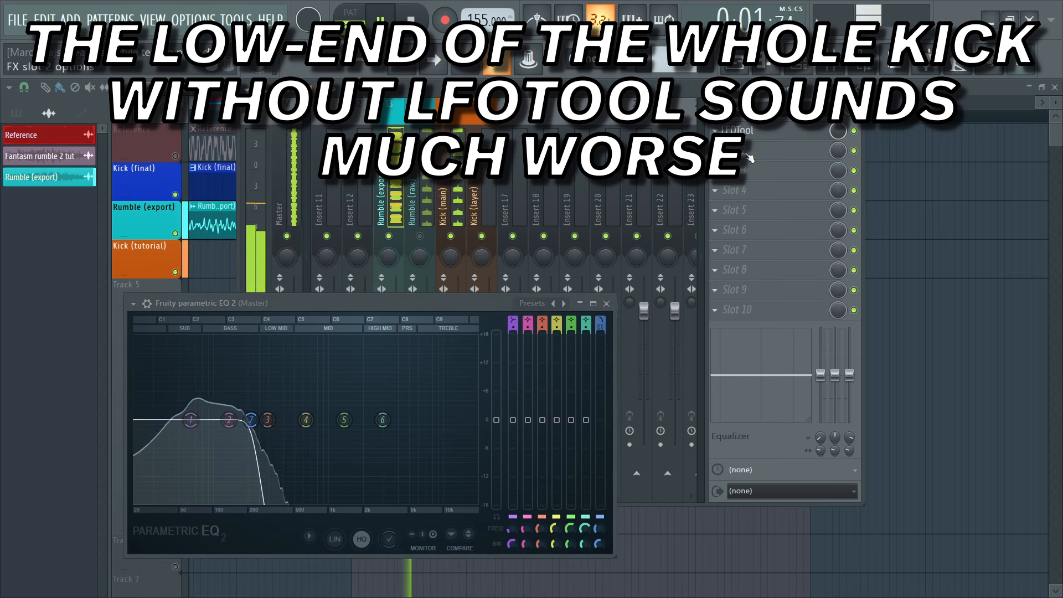
pyautogui.click(855, 131)
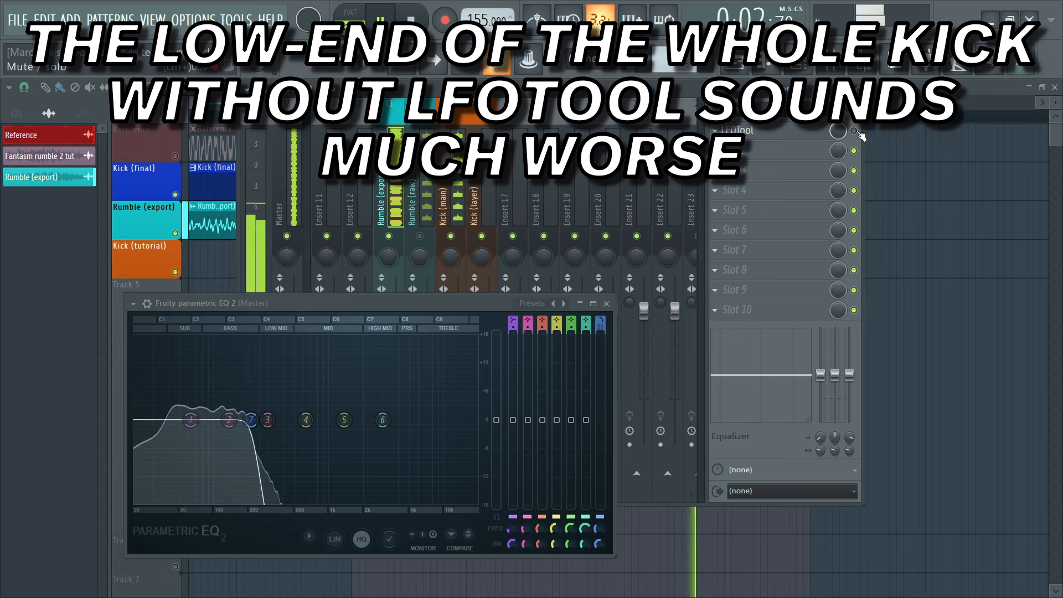
pyautogui.click(854, 131)
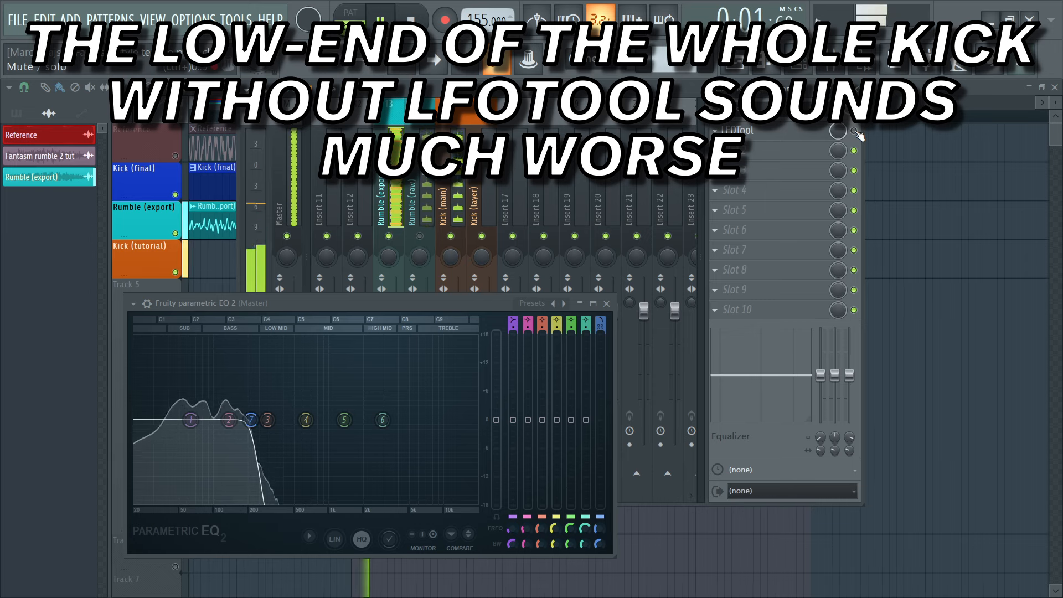
pyautogui.click(854, 131)
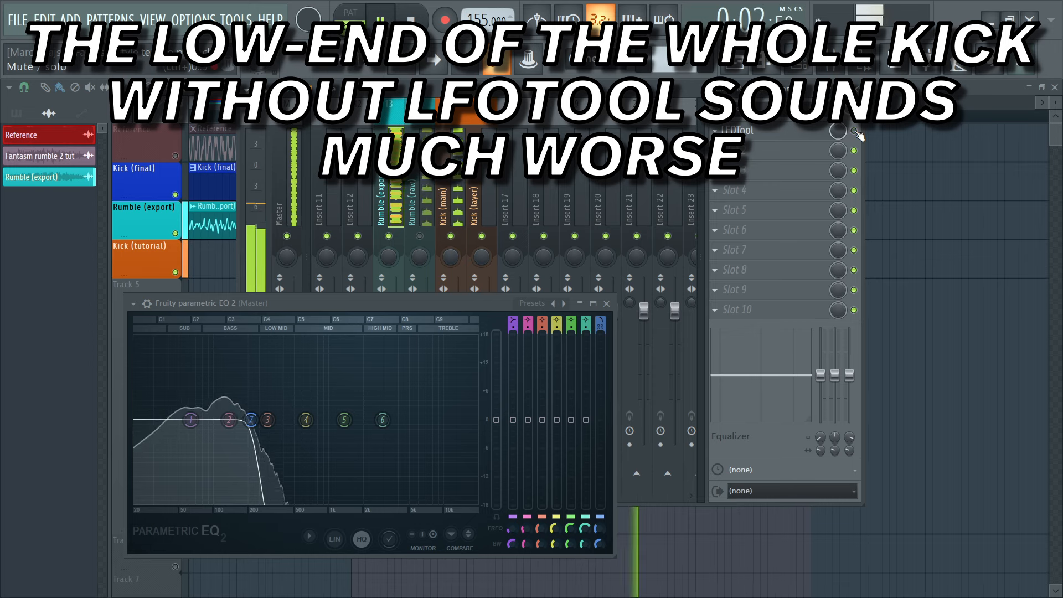
pyautogui.click(854, 131)
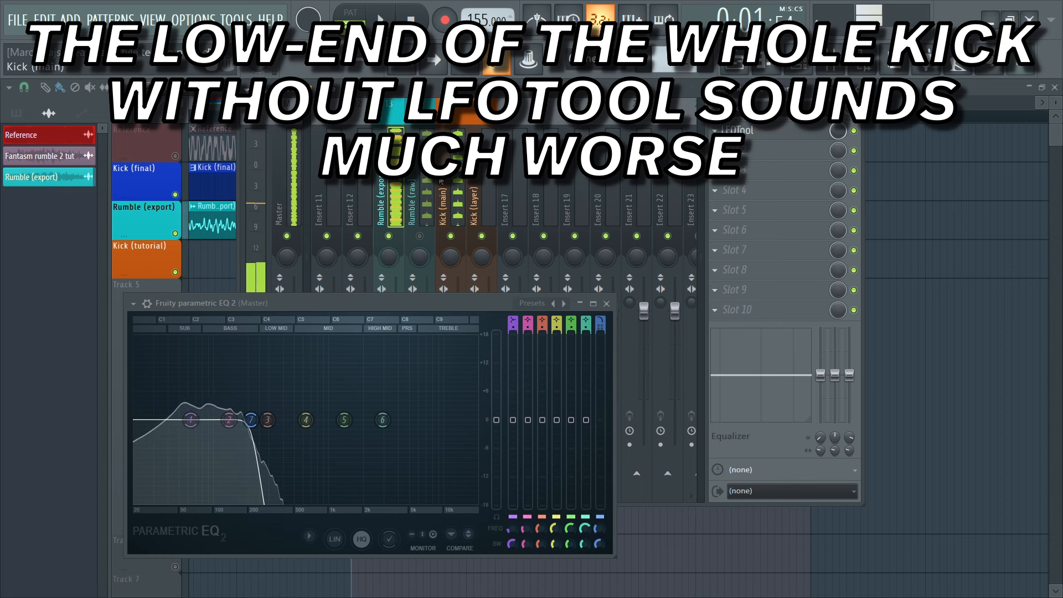
pyautogui.press('space')
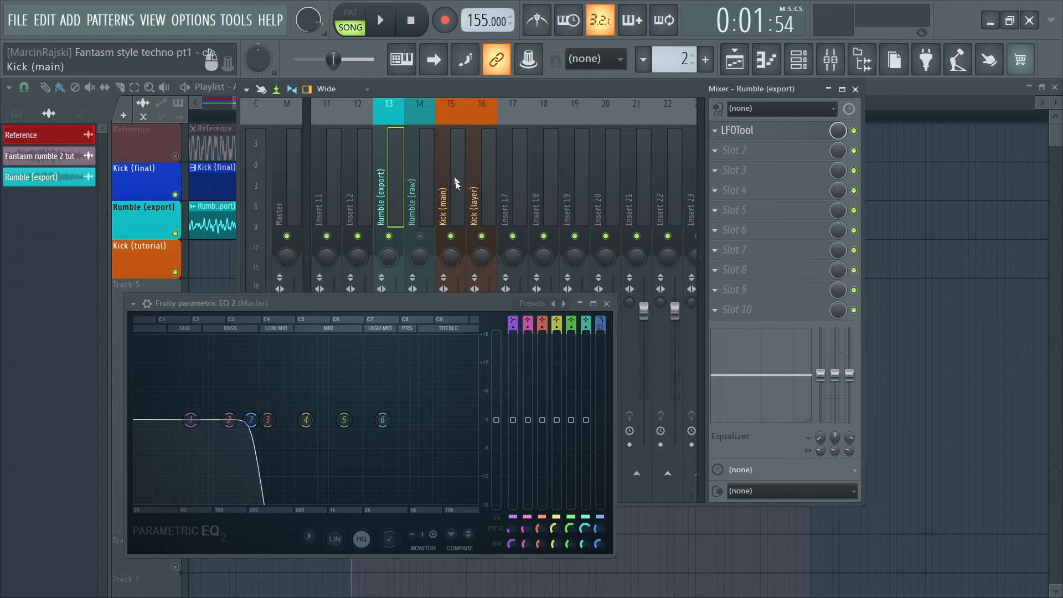
pyautogui.click(606, 303)
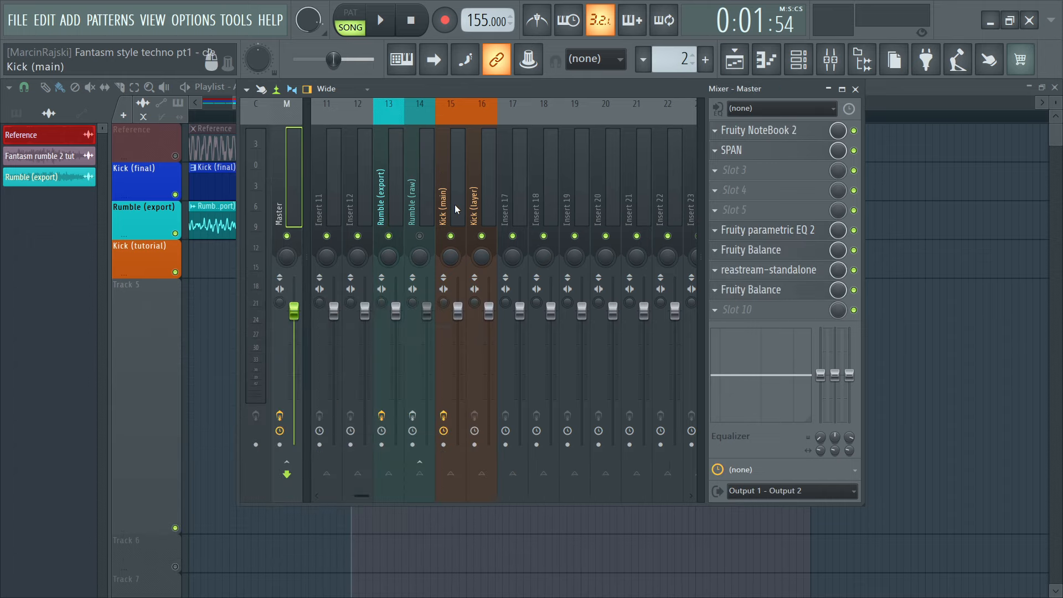
pyautogui.hotkey('alt', 'Tab')
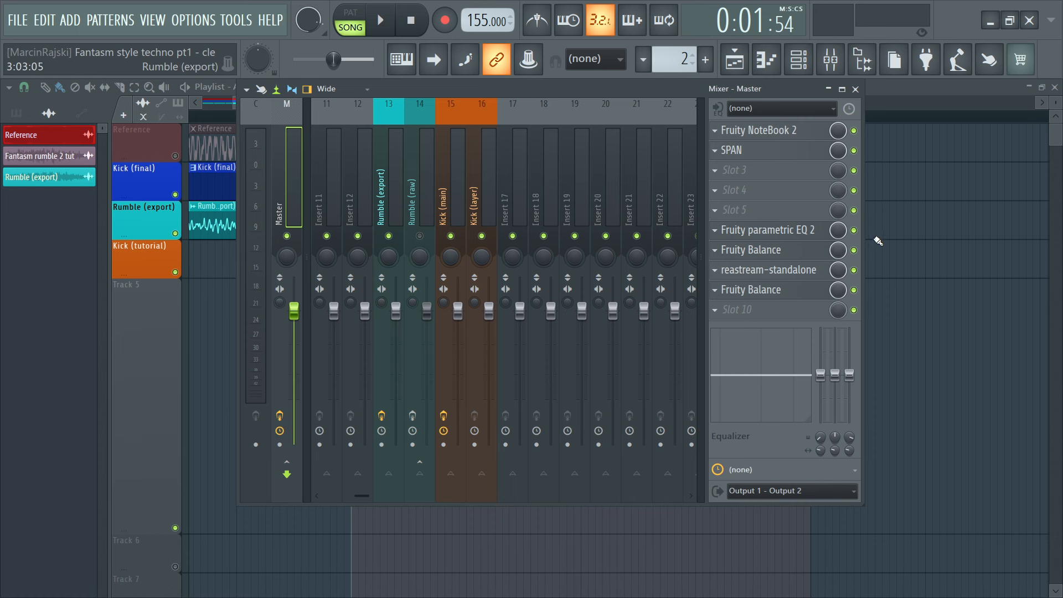
# - Add Fruity Parametric EQ 2 to the second effect slot of Rumble (export)
pyautogui.click(386, 213)
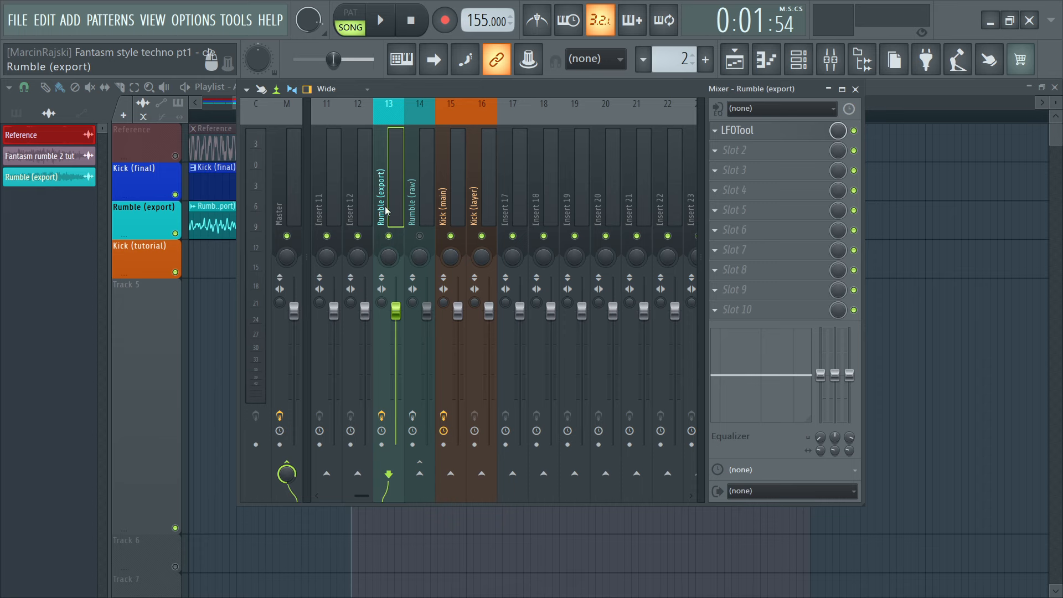
pyautogui.click(720, 155)
pyautogui.moveTo(951, 270)
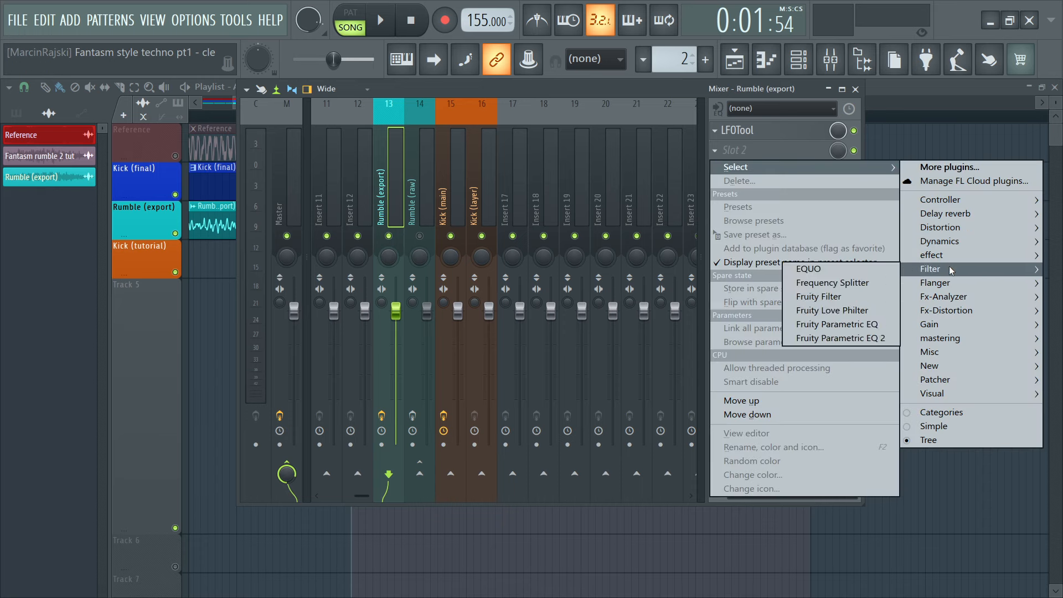
pyautogui.click(867, 337)
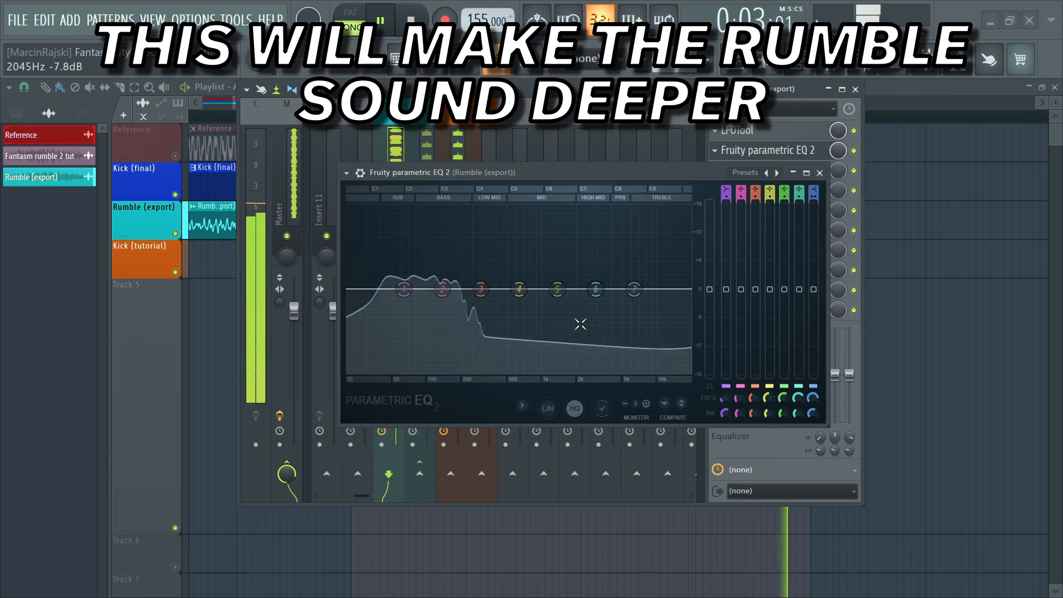
# - Set band 7 of the rumble's EQ to a low-pass filter with a steep order
pyautogui.rightClick(634, 288)
pyautogui.moveTo(679, 332)
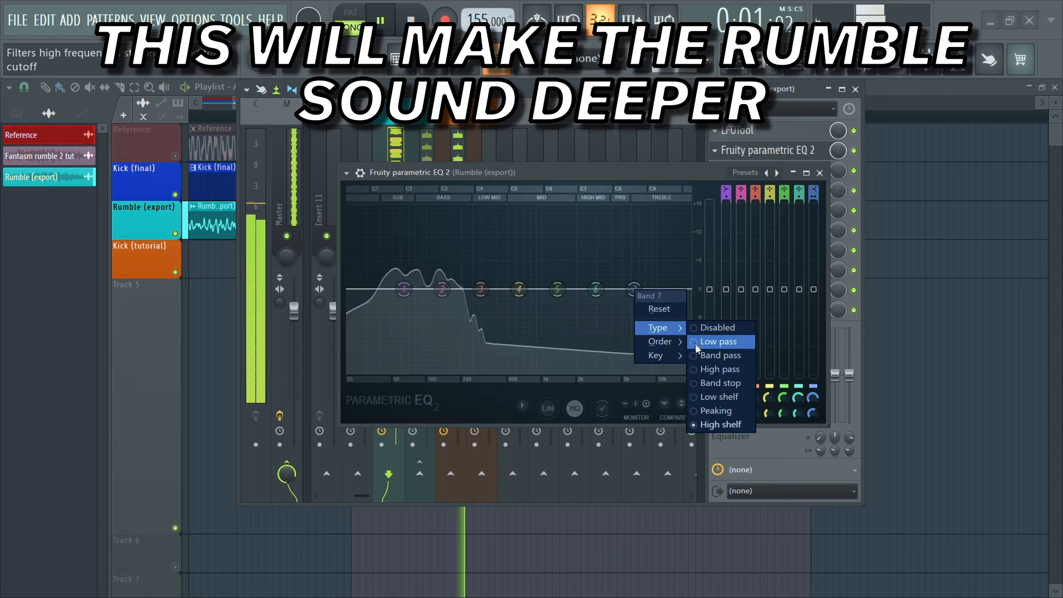
pyautogui.click(688, 340)
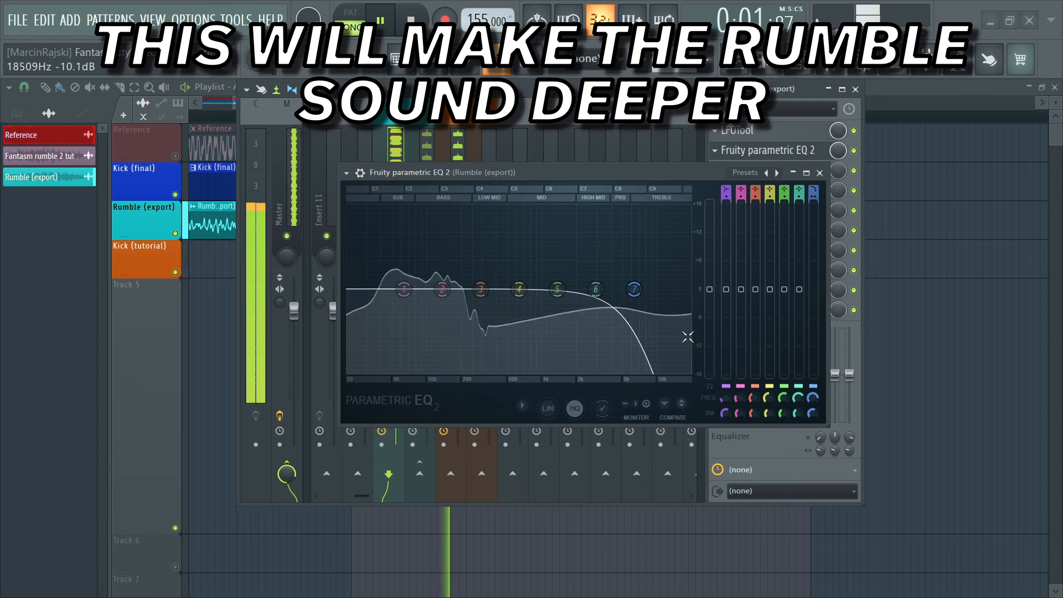
pyautogui.rightClick(634, 289)
pyautogui.moveTo(664, 327)
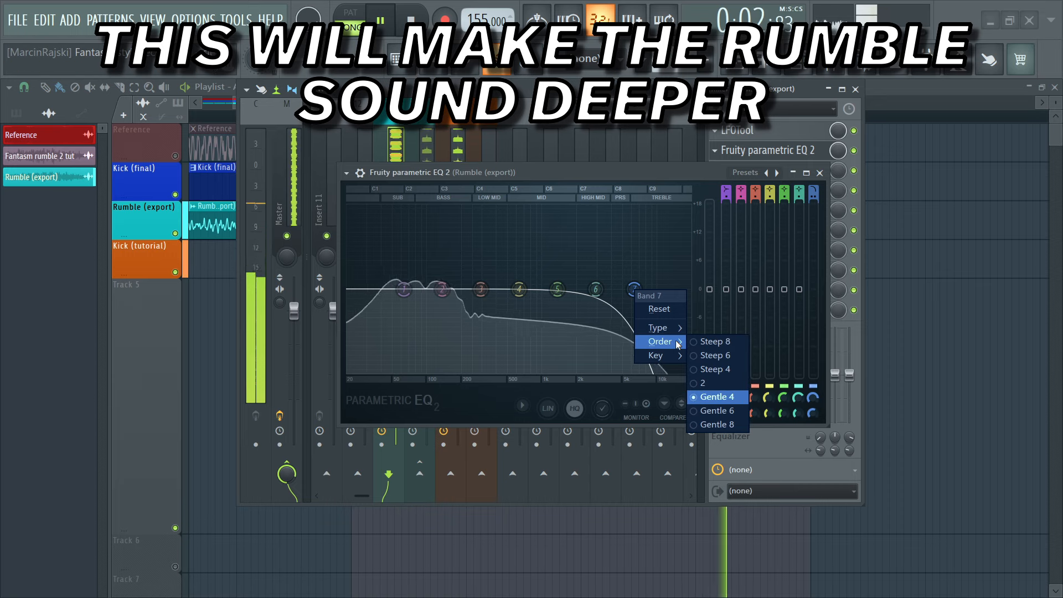
pyautogui.click(709, 348)
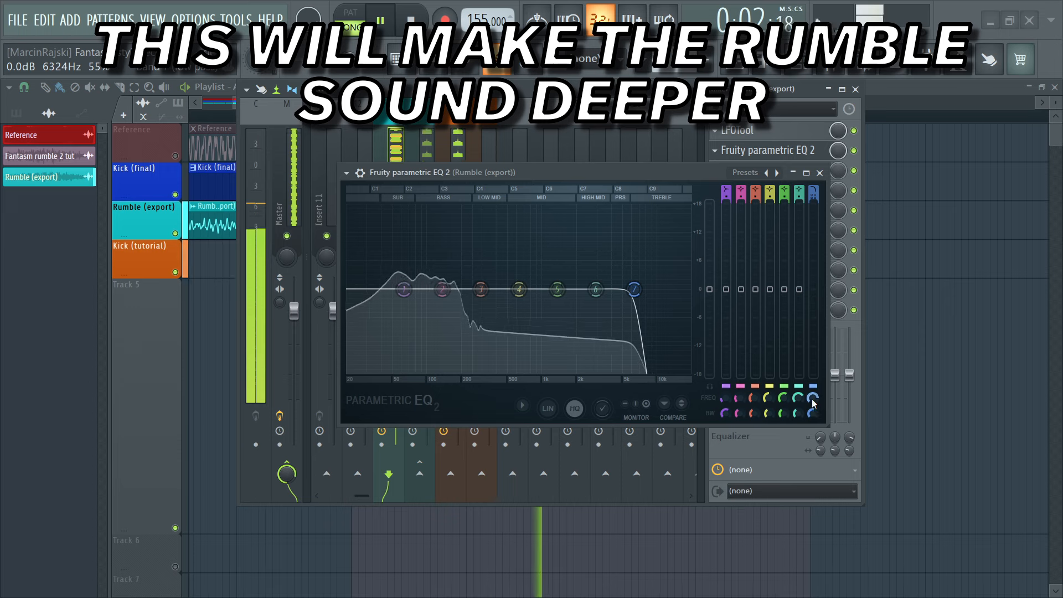
# - Lower the rumble's low-pass cutoff to about 155 Hz, then close the EQ and stop playback
pyautogui.moveTo(812, 397); pyautogui.dragTo(812, 402)
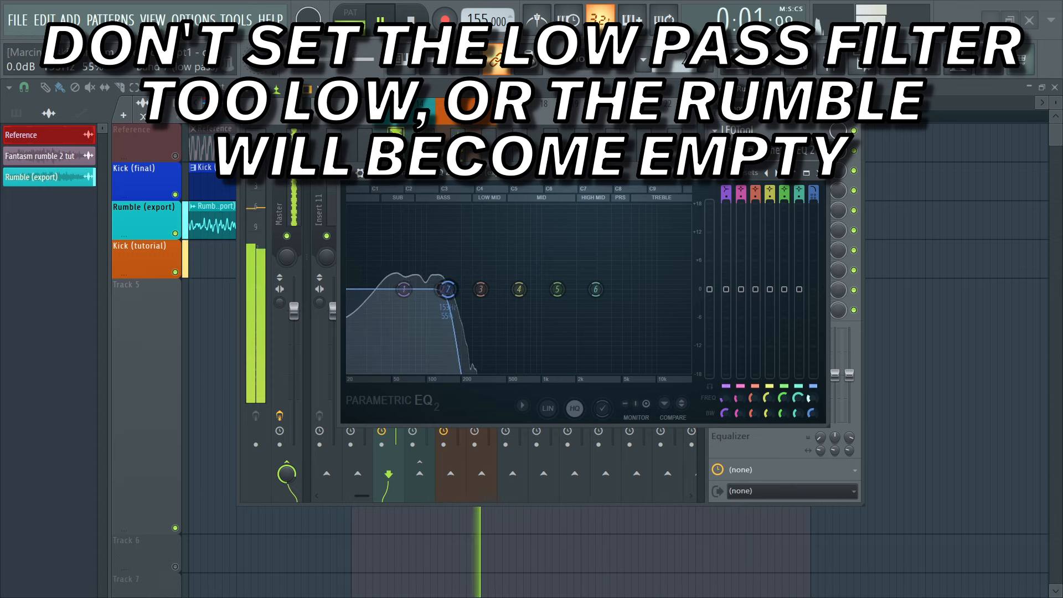
pyautogui.rightClick(812, 398)
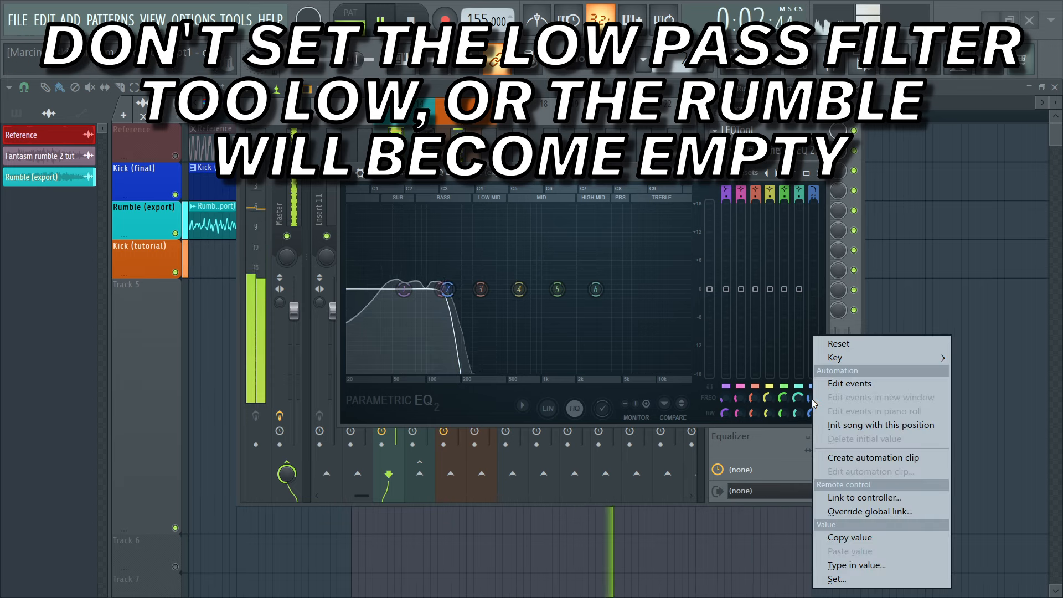
pyautogui.click(808, 173)
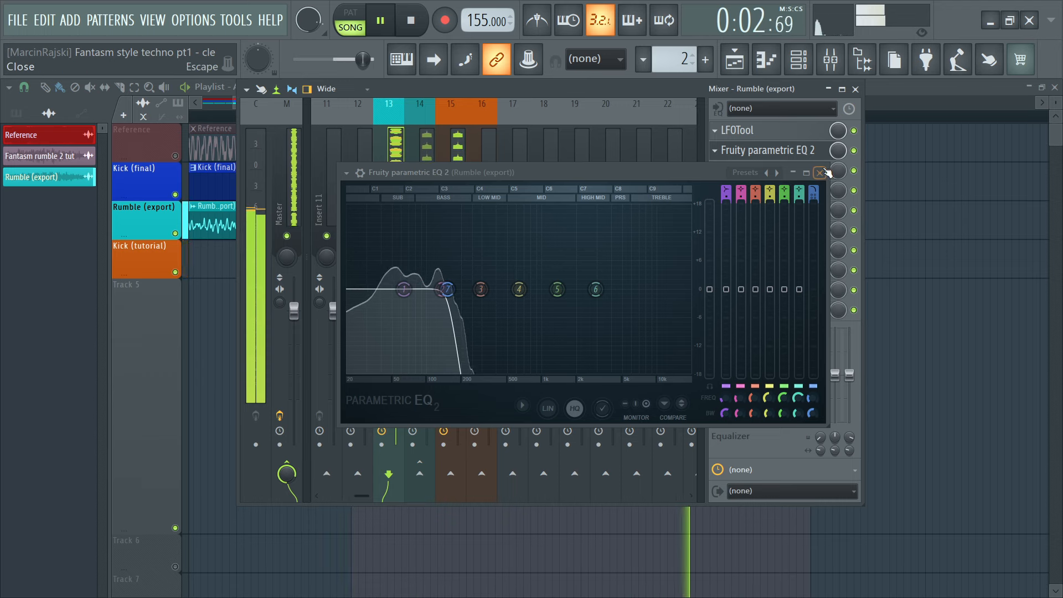
pyautogui.click(819, 173)
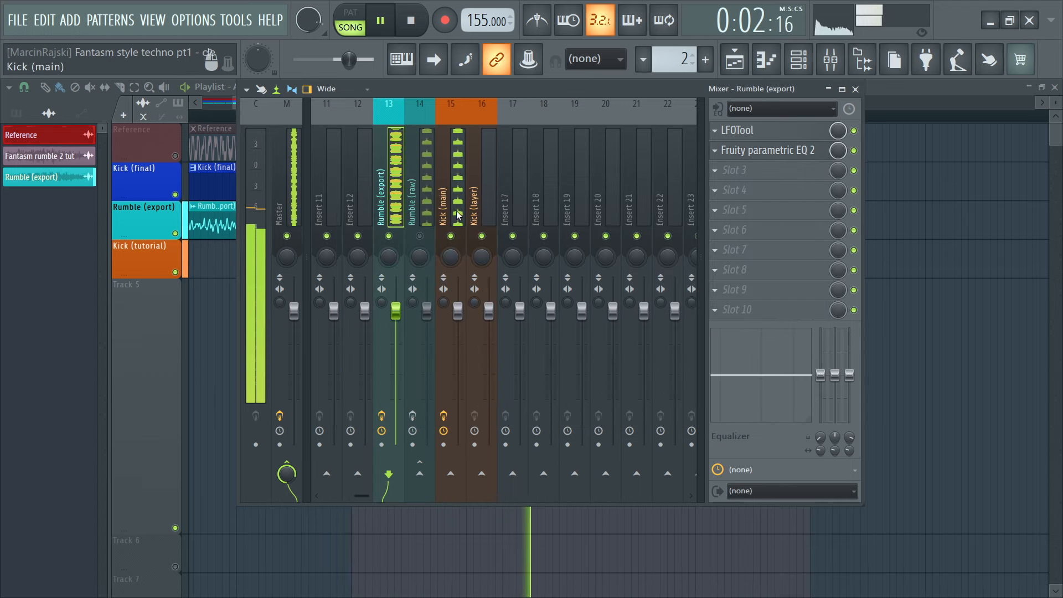
pyautogui.press('space')
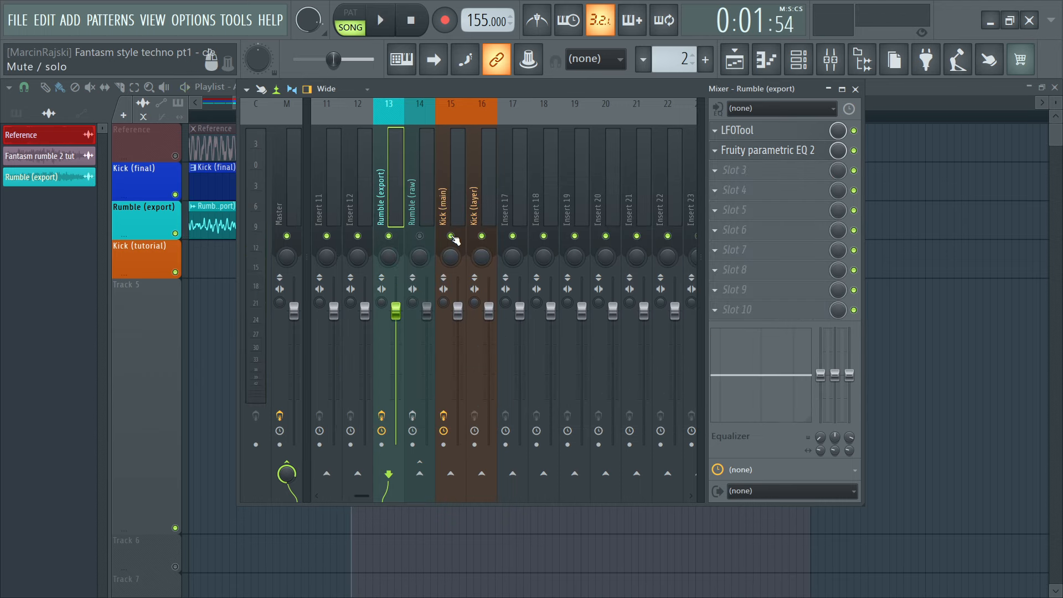
# - Add Fruity Balance to the third effect slot of Rumble (export), set its volume to -0.4 dB during playback, and close it
pyautogui.click(721, 168)
pyautogui.moveTo(736, 186)
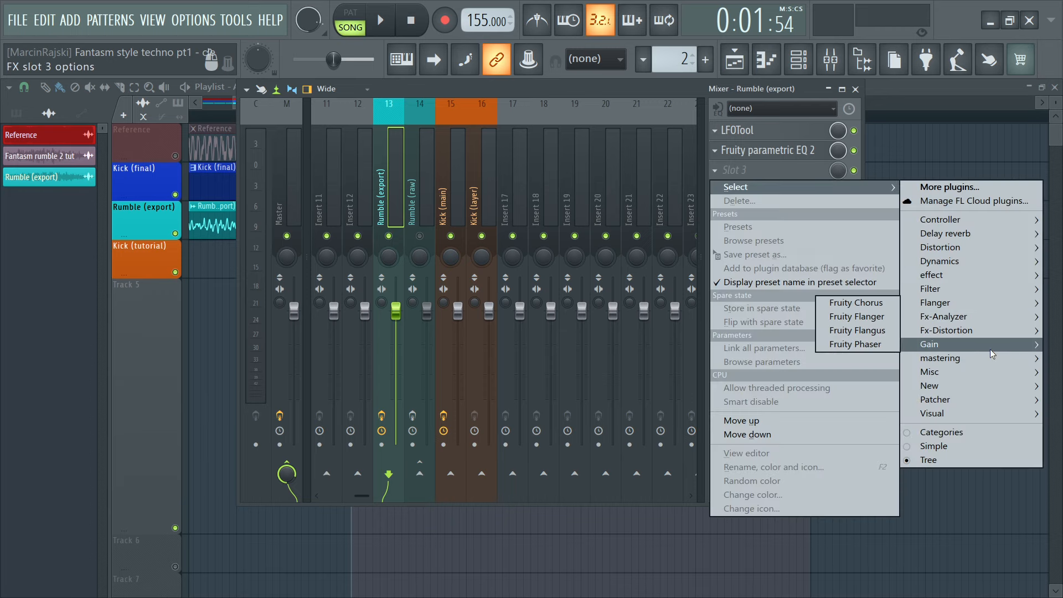
pyautogui.moveTo(933, 345)
pyautogui.click(847, 346)
pyautogui.moveTo(189, 166); pyautogui.dragTo(681, 233)
pyautogui.press('space')
pyautogui.moveTo(724, 301); pyautogui.dragTo(723, 306)
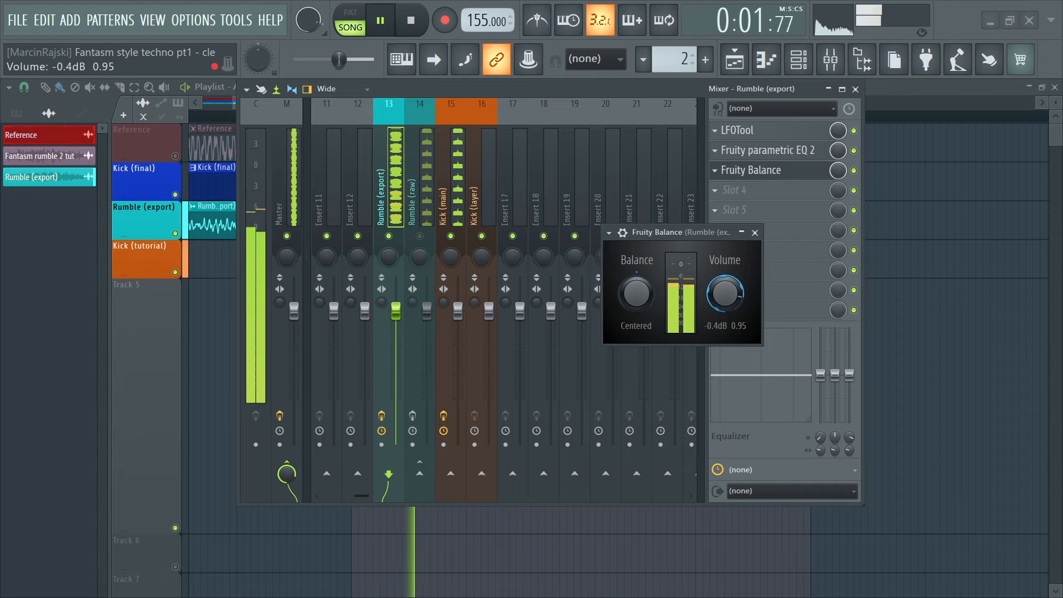
pyautogui.moveTo(723, 307); pyautogui.dragTo(724, 306)
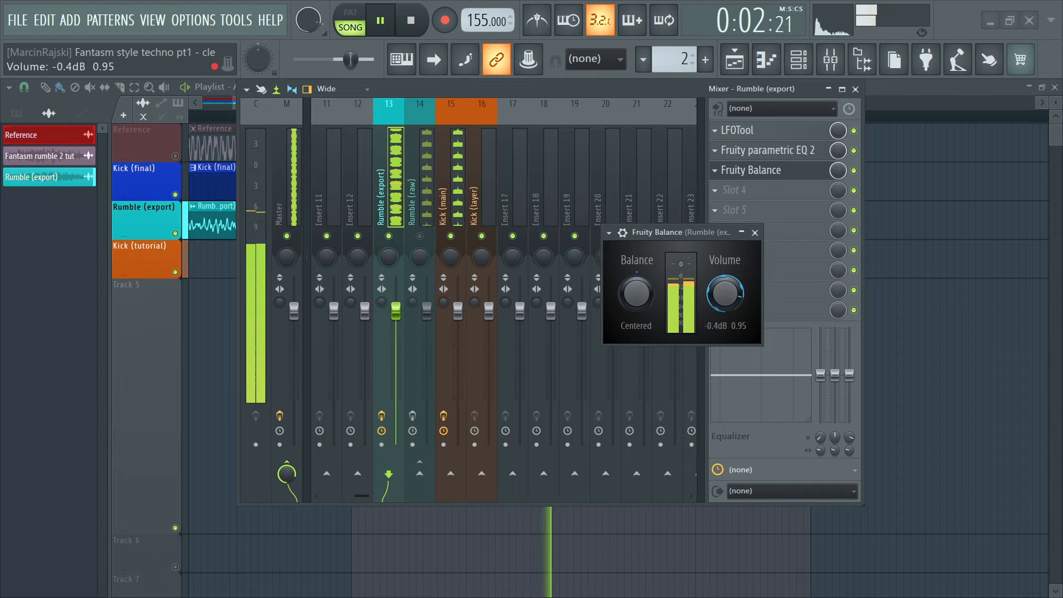
pyautogui.click(754, 232)
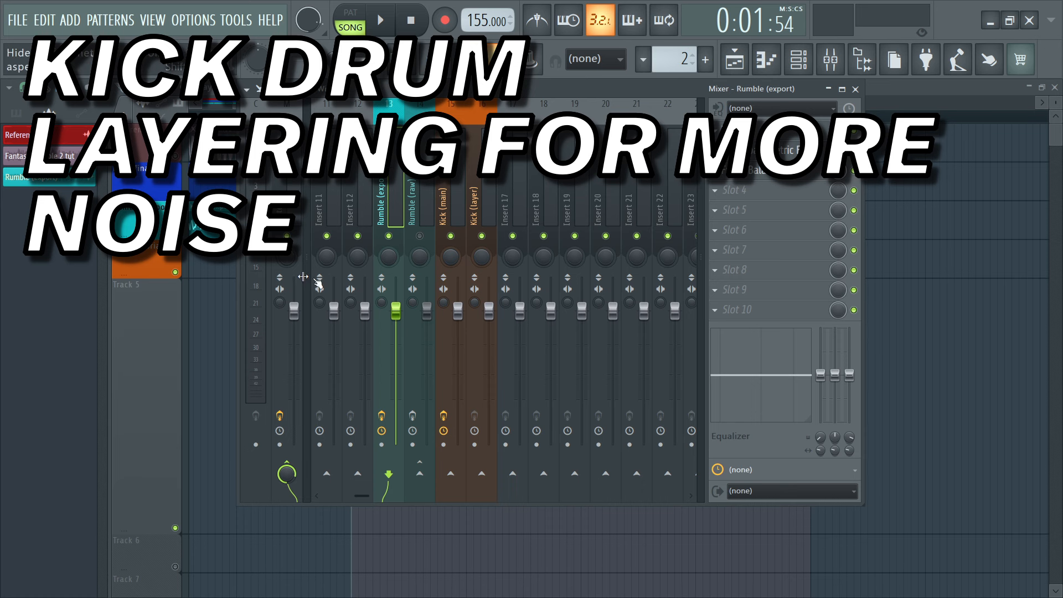
# - Close the mixer and the playlist to leave the channel rack in view, and play the song
pyautogui.click(855, 89)
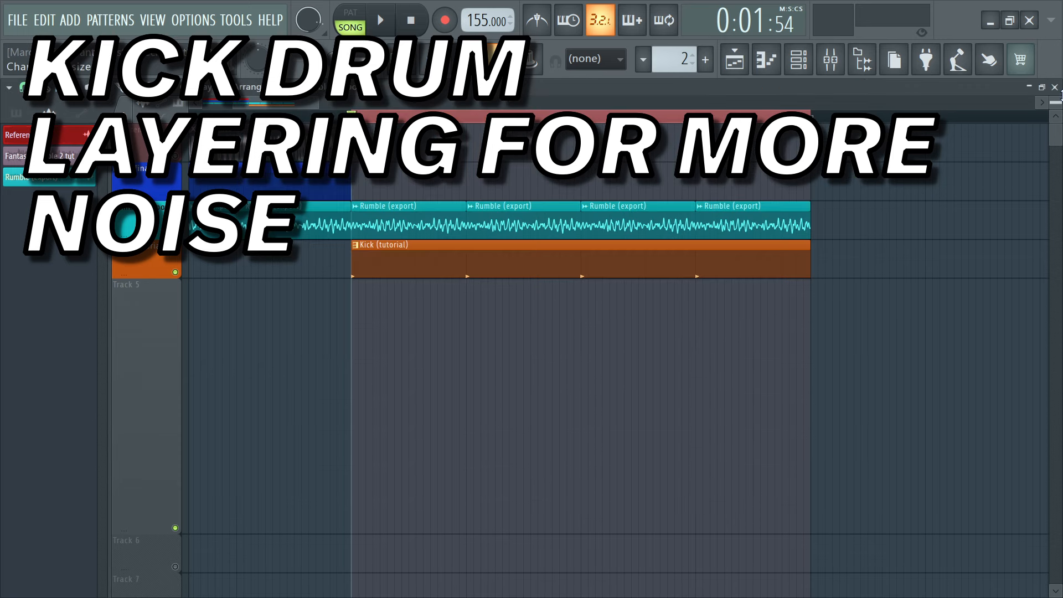
pyautogui.click(1055, 88)
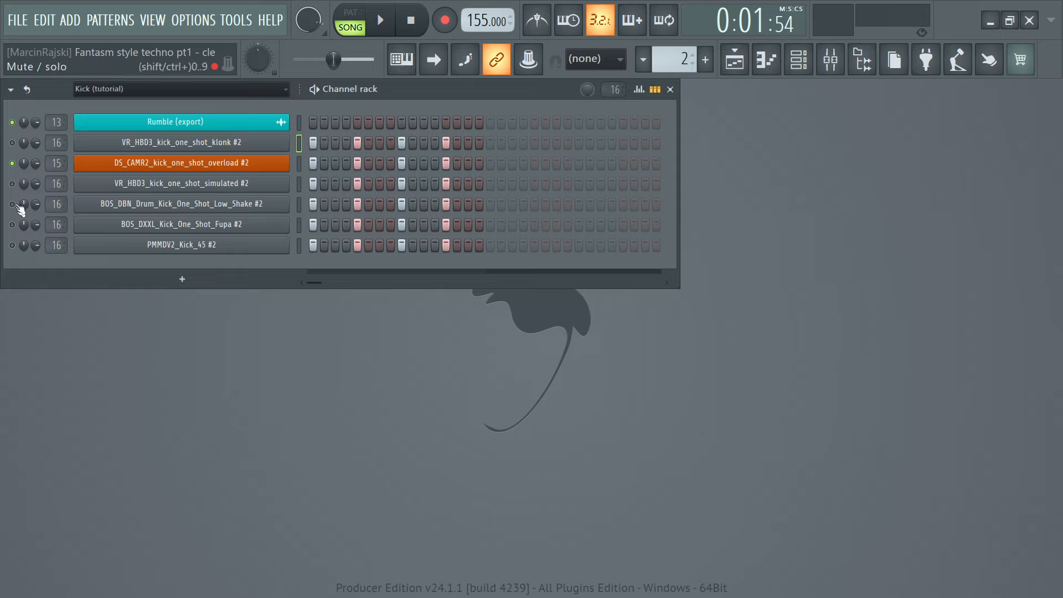
pyautogui.press('space')
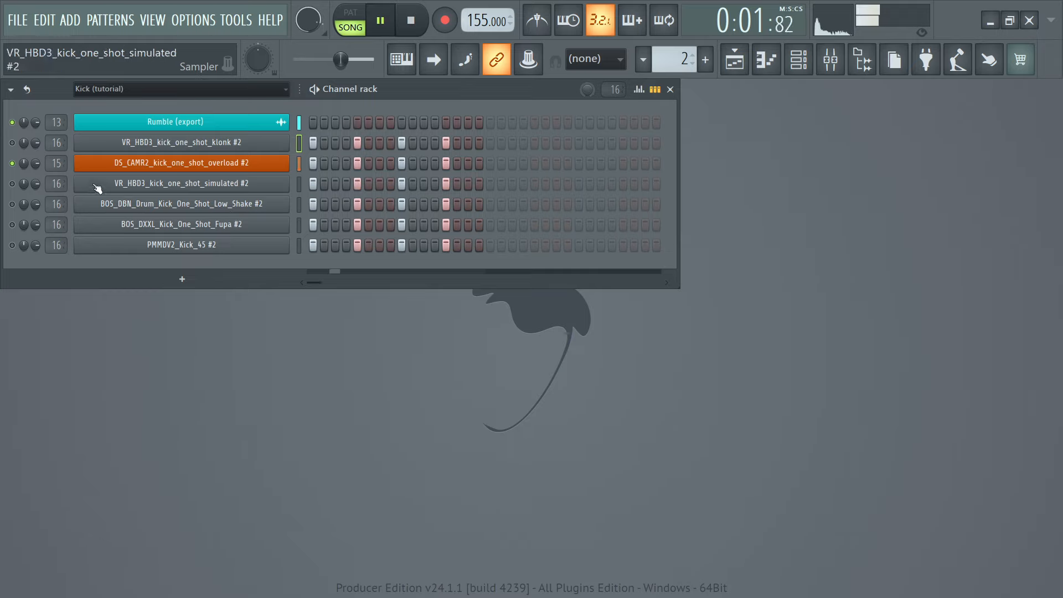
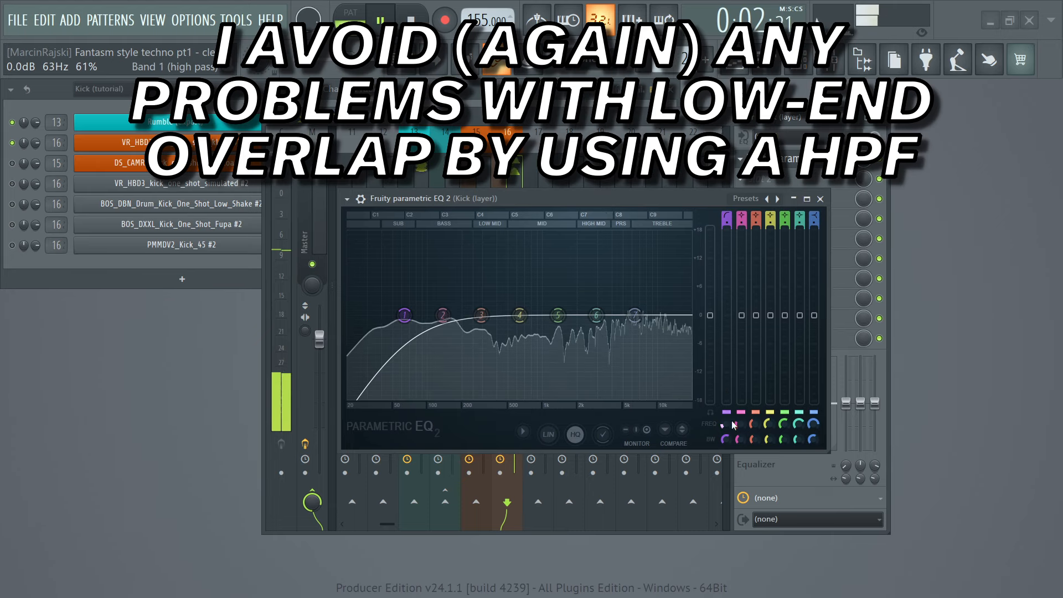
# - Set band 1 of the Kick (layer) EQ to a Steep 6 high-pass at about 282 Hz and adjust its bandwidth
pyautogui.moveTo(725, 425); pyautogui.dragTo(726, 393)
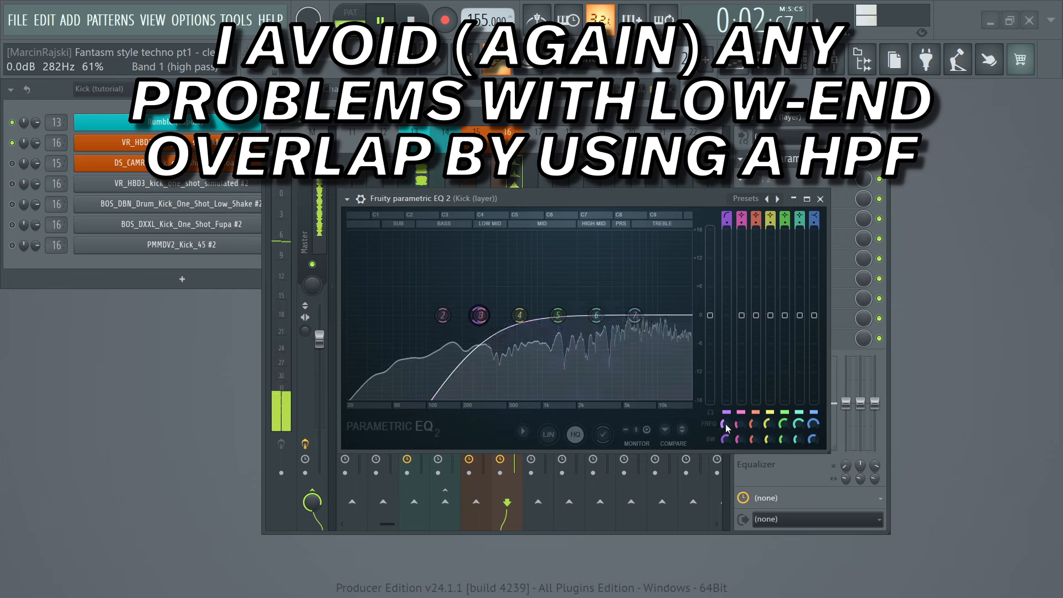
pyautogui.moveTo(727, 223); pyautogui.dragTo(726, 204)
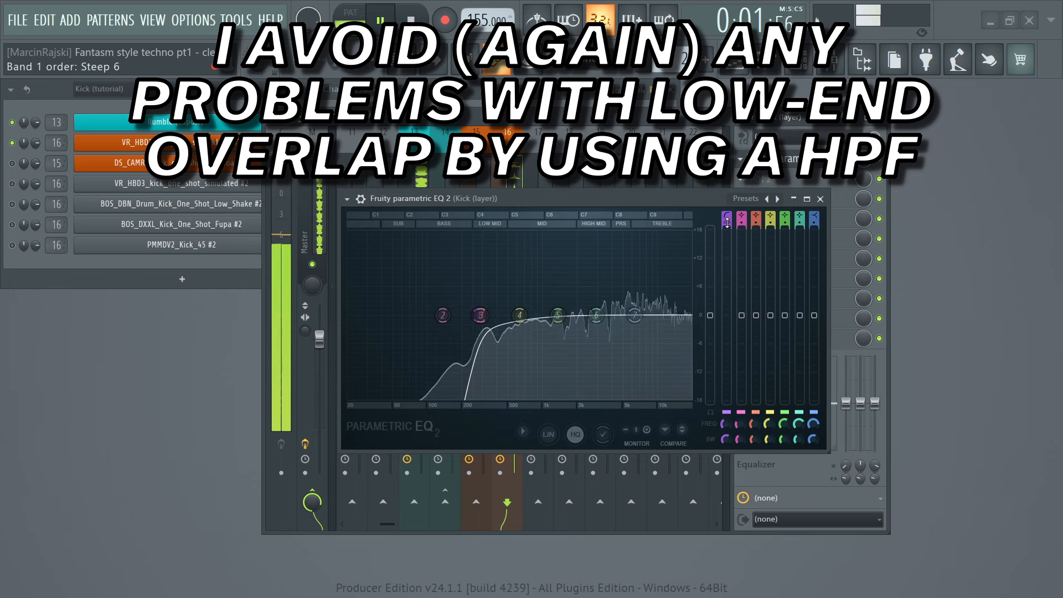
pyautogui.moveTo(728, 441); pyautogui.dragTo(726, 231)
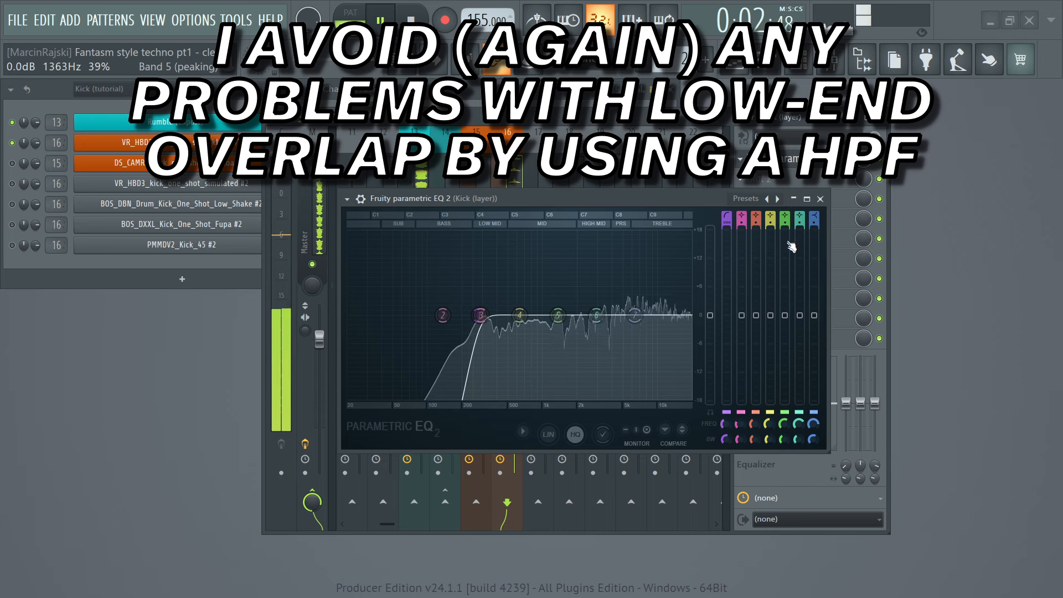
pyautogui.click(820, 199)
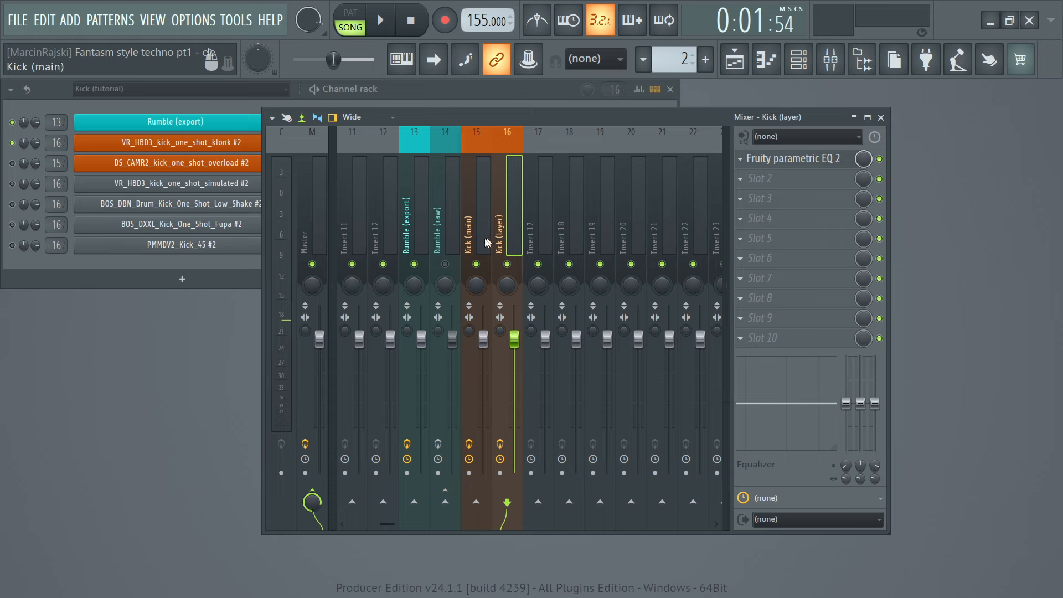
# - Unmute the DS_CAMR2_kick_one_shot_overload #2 channel and open the settings of the VR_HBD3_kick_one_shot_klonk #2 channel
pyautogui.moveTo(419, 124); pyautogui.dragTo(454, 126)
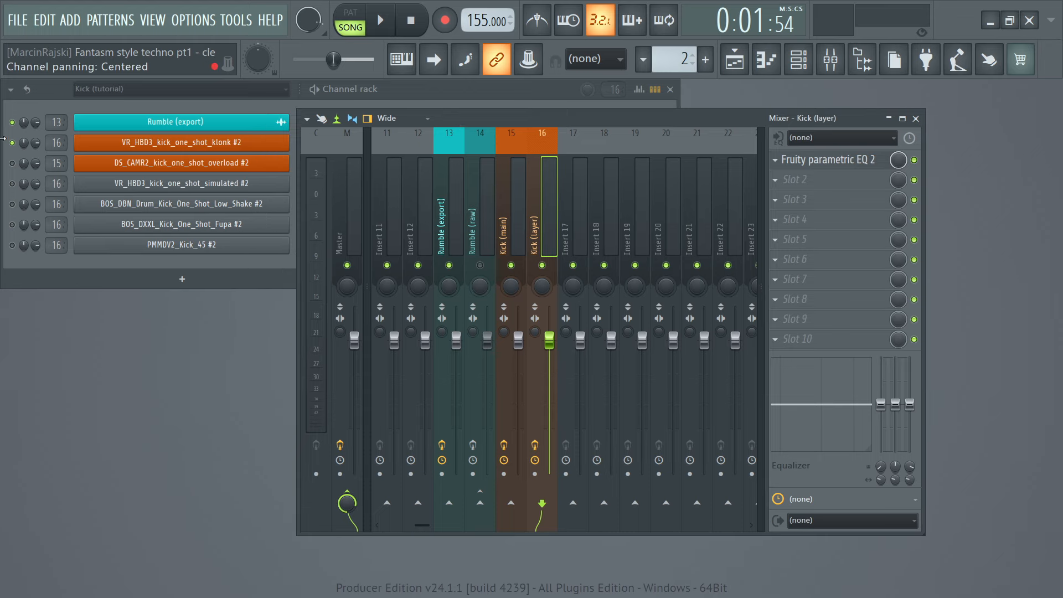
pyautogui.click(12, 162)
pyautogui.click(714, 147)
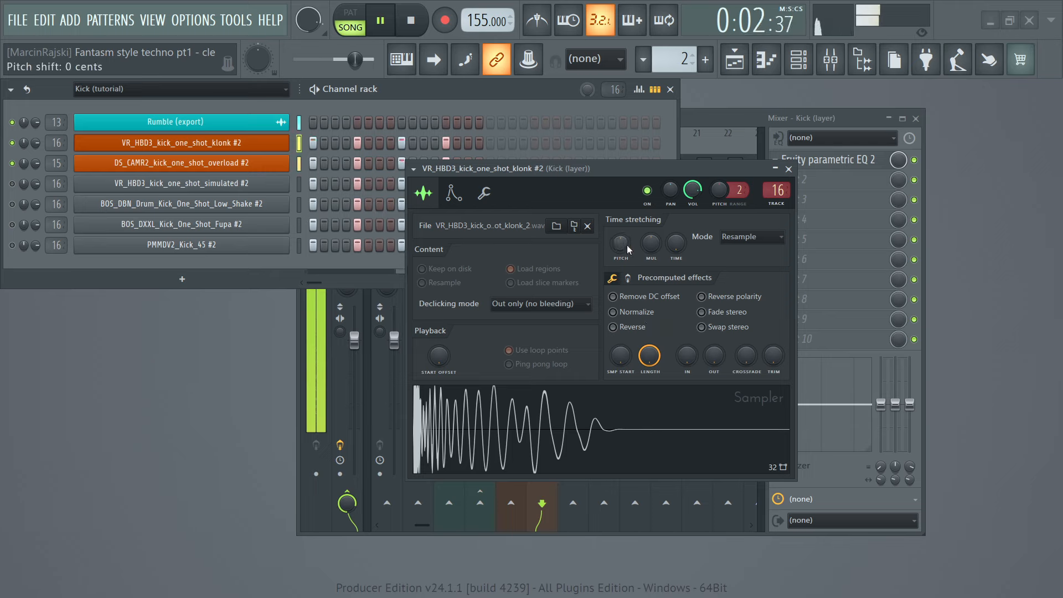
# - Time-stretch the klonk kick sample in Auto mode with pitch -1200 cents, an adjusted multiplier and a stretch time of 0:04:06
pyautogui.moveTo(629, 250)
pyautogui.mouseDown()
pyautogui.moveTo(629, 272)
pyautogui.moveTo(612, 240)
pyautogui.mouseUp()
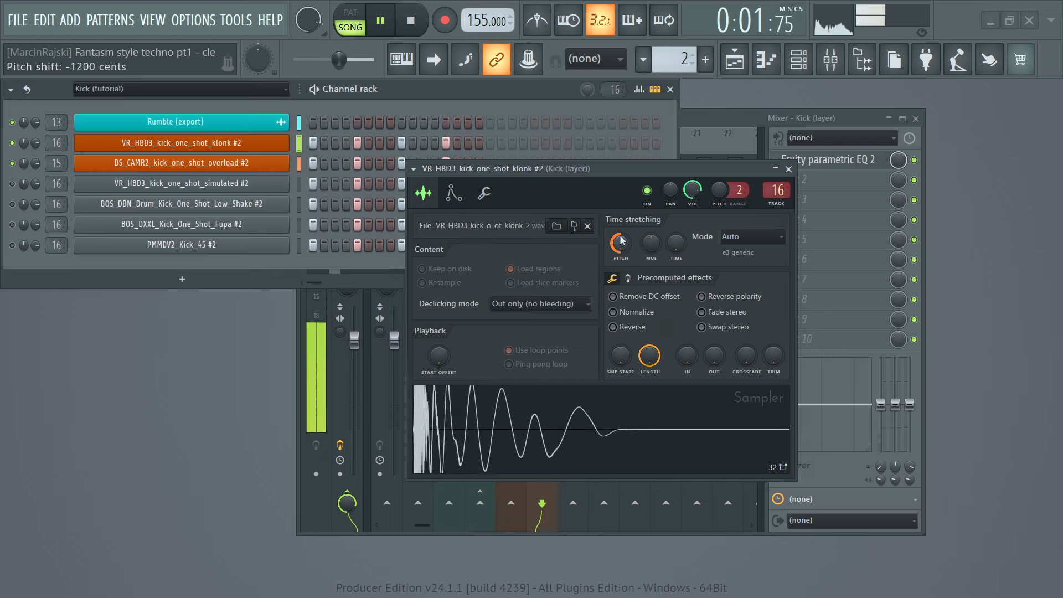
pyautogui.moveTo(648, 246); pyautogui.dragTo(649, 246)
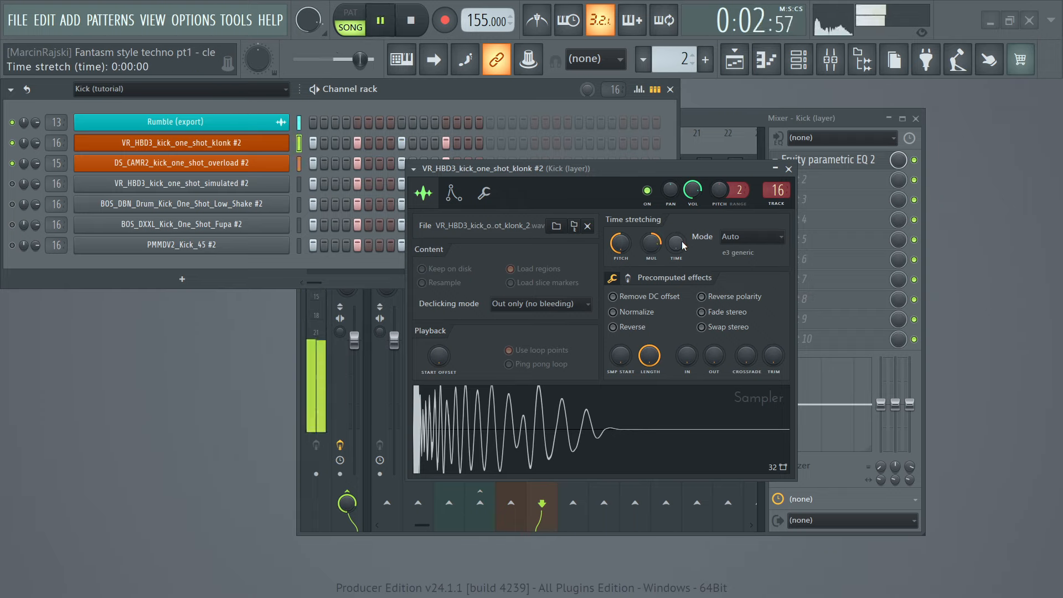
pyautogui.moveTo(682, 241); pyautogui.dragTo(682, 241)
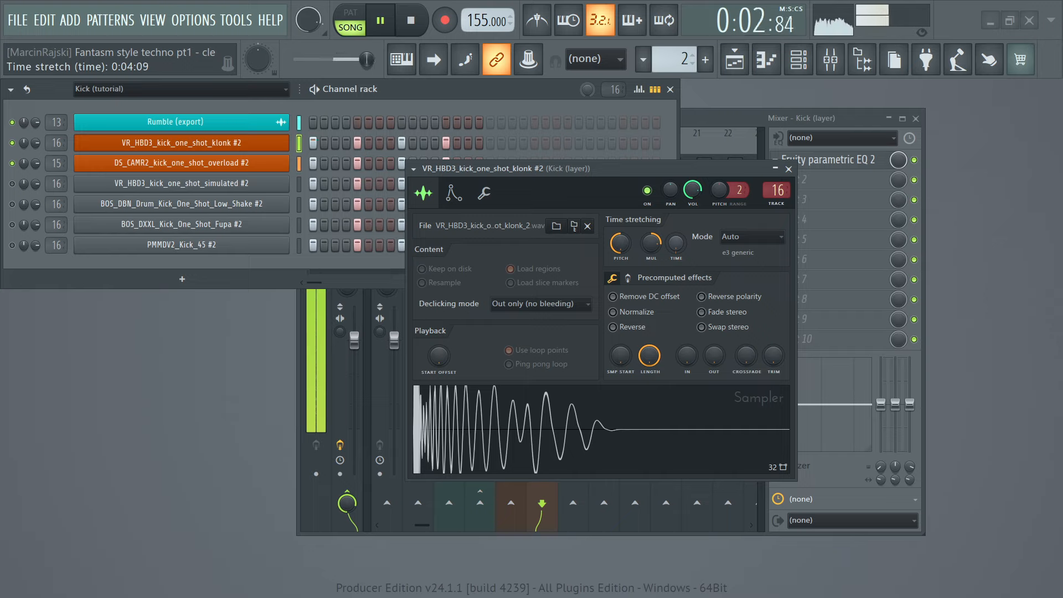
pyautogui.moveTo(682, 241); pyautogui.dragTo(682, 241)
pyautogui.rightClick(682, 241)
pyautogui.click(680, 221)
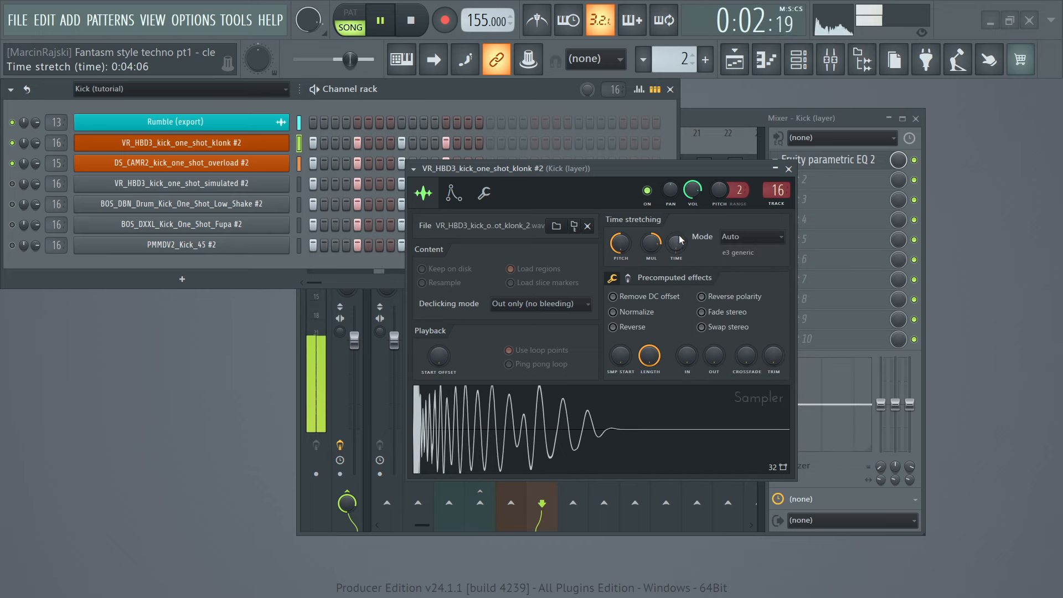
pyautogui.press('space')
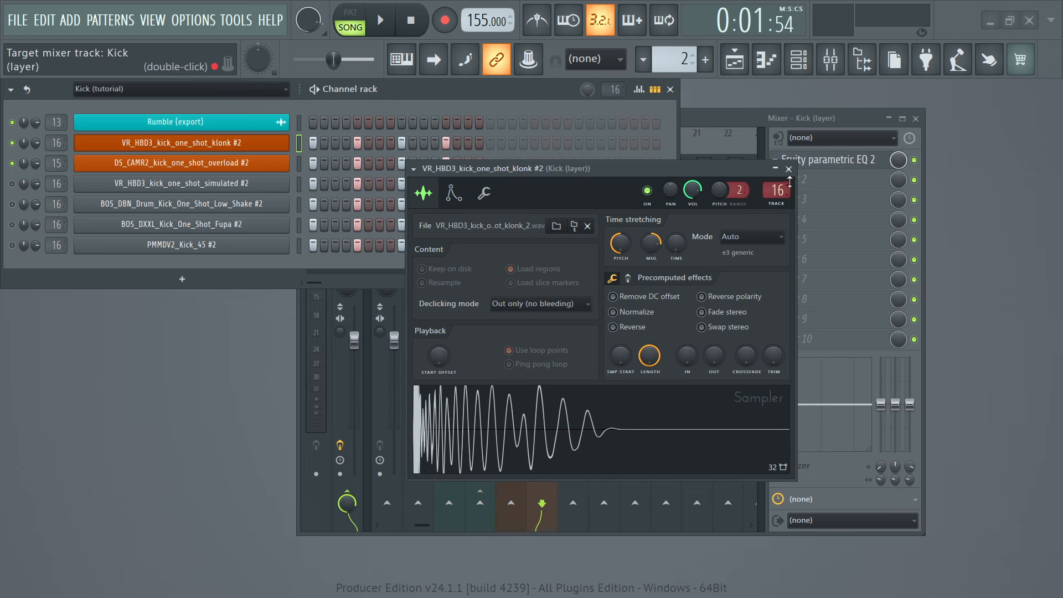
pyautogui.click(789, 169)
# - Turn band 7 of the Kick (layer) EQ into a low-pass with a steeper slope and raise its cutoff frequency
pyautogui.click(813, 160)
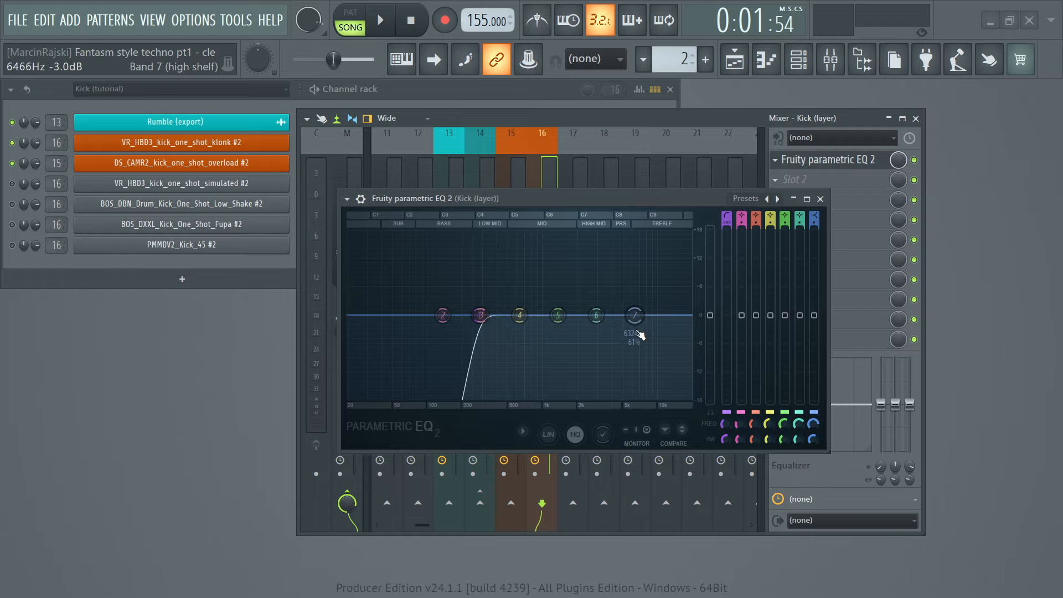
pyautogui.press('space')
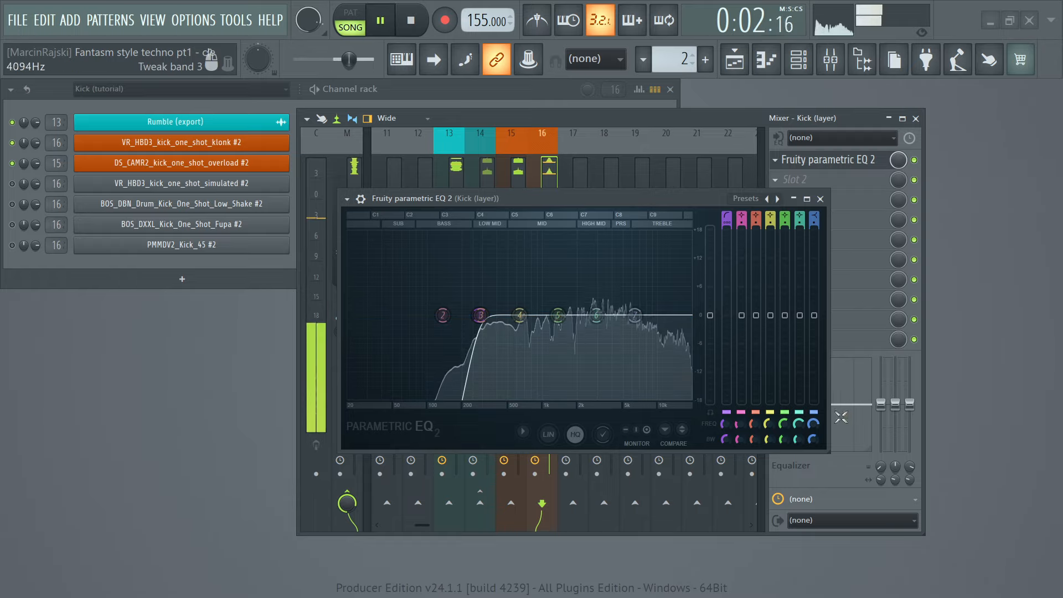
pyautogui.click(807, 199)
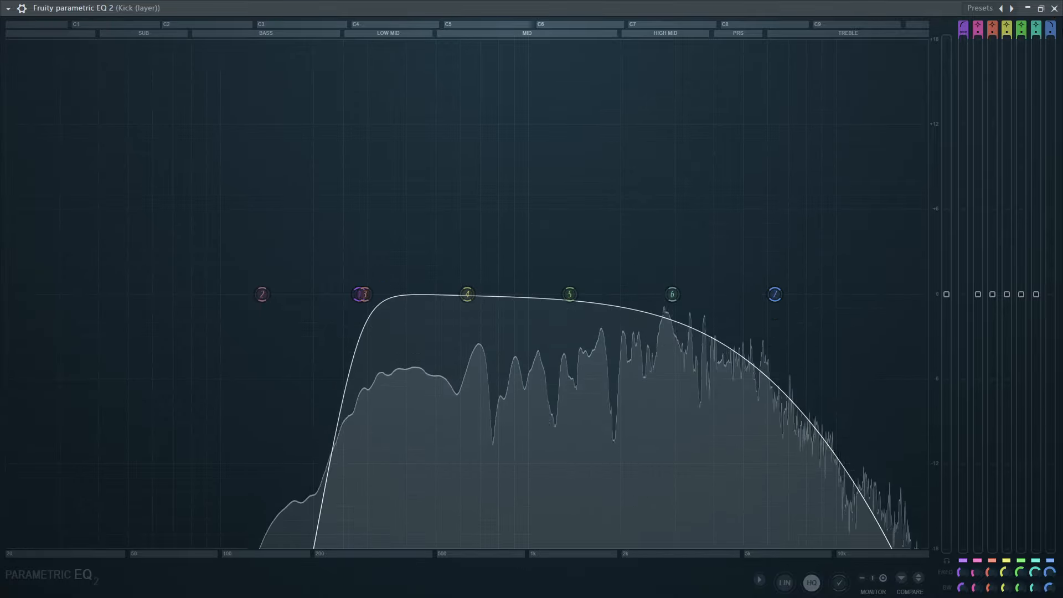
pyautogui.moveTo(1051, 34); pyautogui.dragTo(1050, 32)
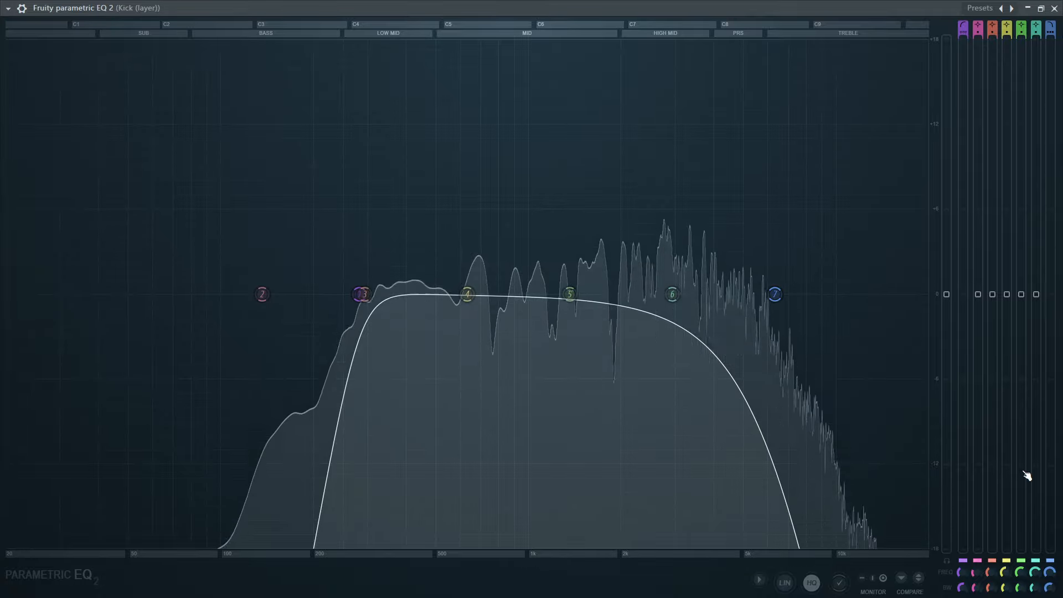
pyautogui.moveTo(1049, 572)
pyautogui.mouseDown()
pyautogui.moveTo(1049, 595)
pyautogui.moveTo(1048, 571)
pyautogui.mouseUp()
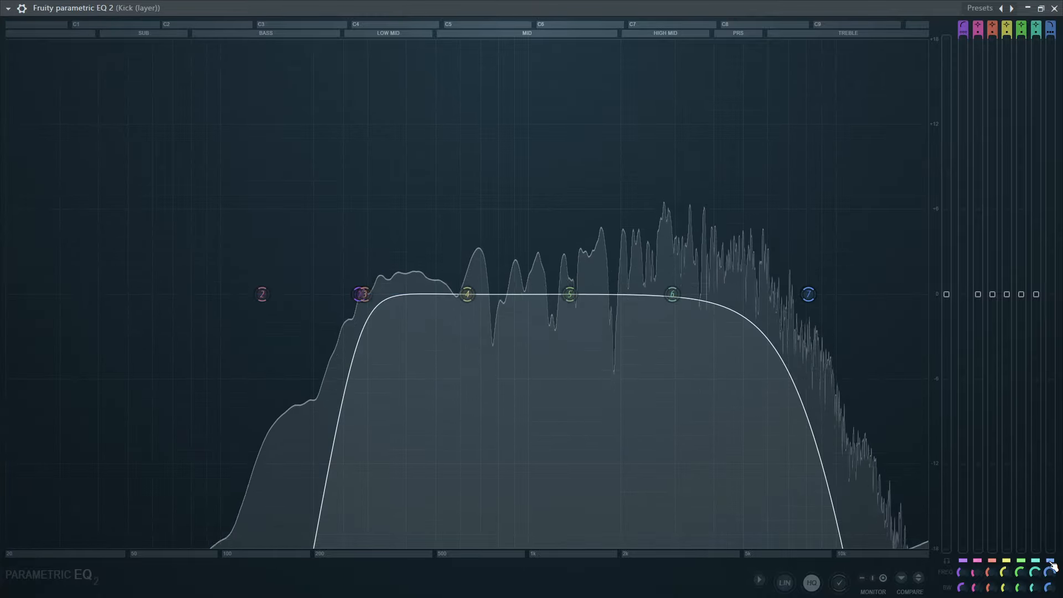
# - Compare the kick layer's sound with the band 7 low-pass switched off and on
pyautogui.click(1050, 562)
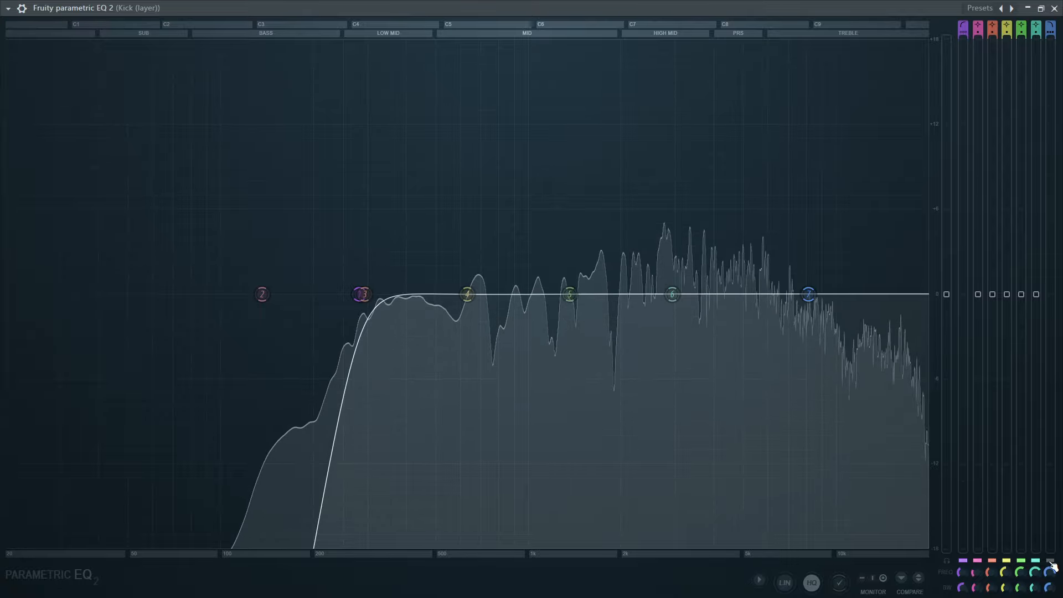
pyautogui.click(1050, 561)
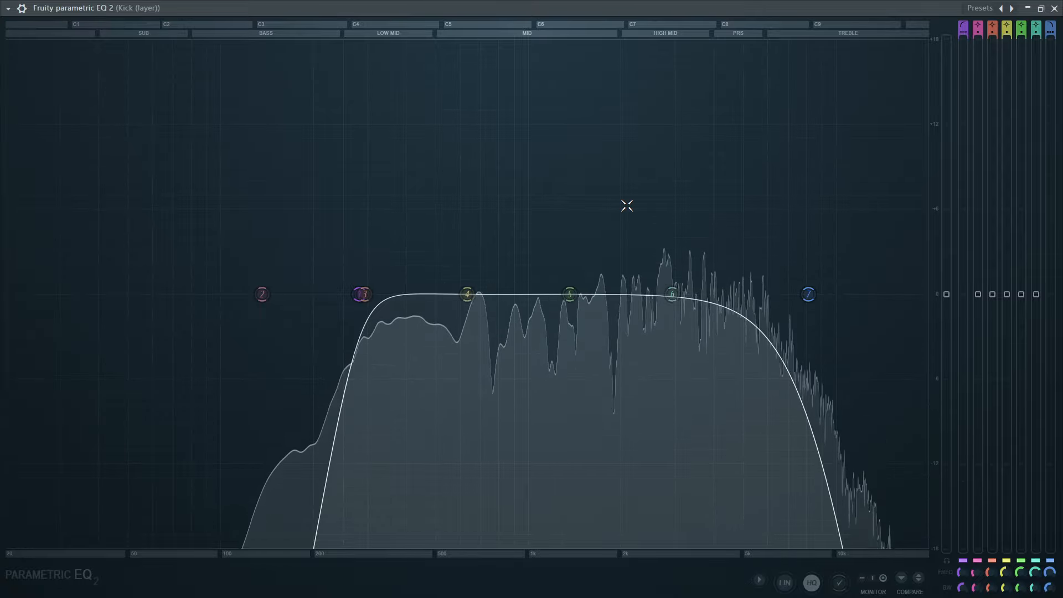
pyautogui.press('space')
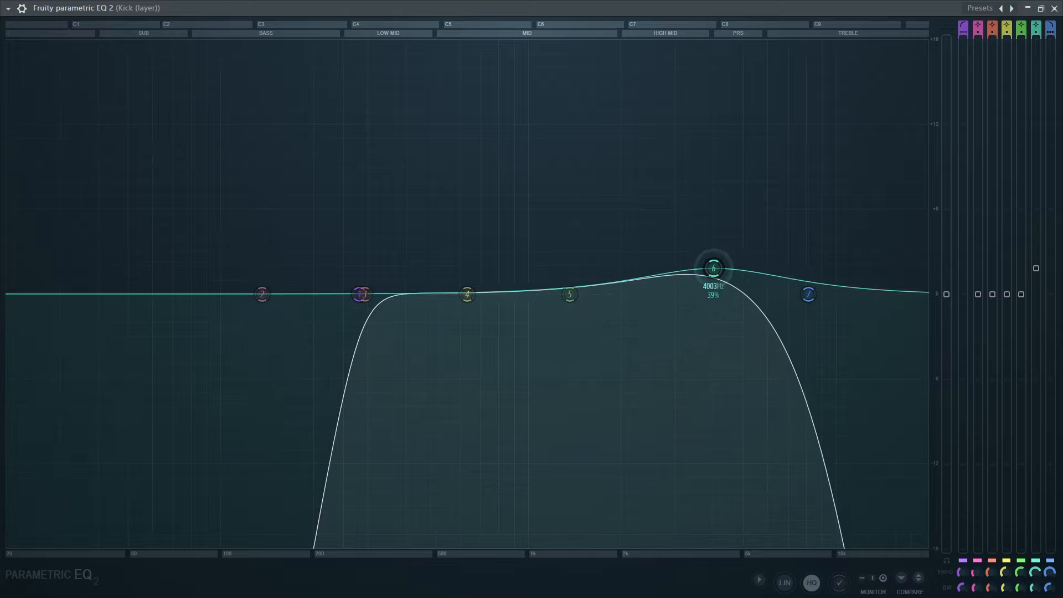
# - Boost band 6 of the kick layer's EQ slightly below 4 kHz and compare the sound with the band off and on
pyautogui.moveTo(711, 260); pyautogui.dragTo(706, 266)
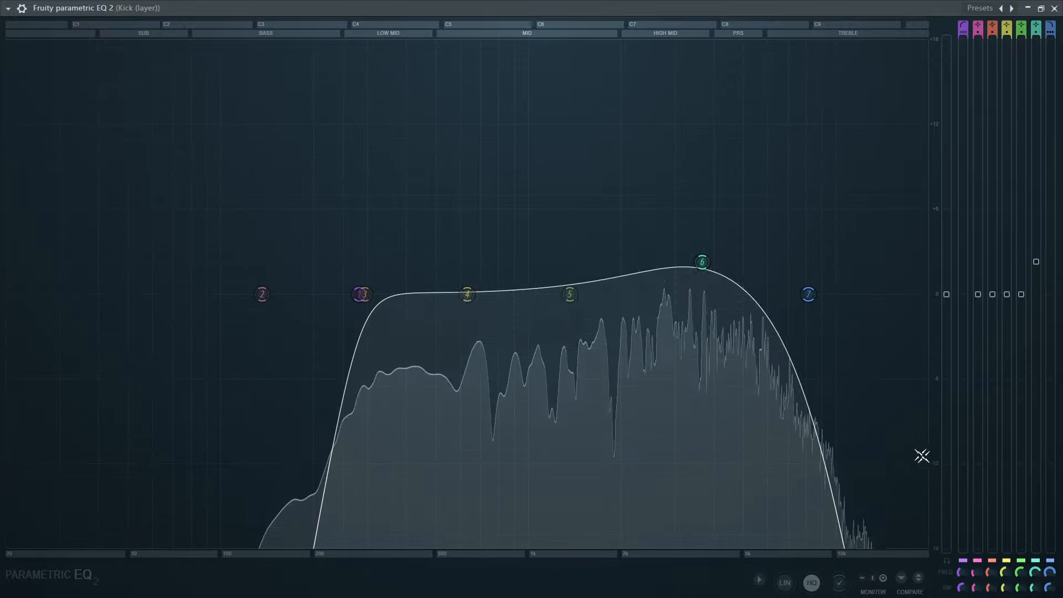
pyautogui.click(1036, 562)
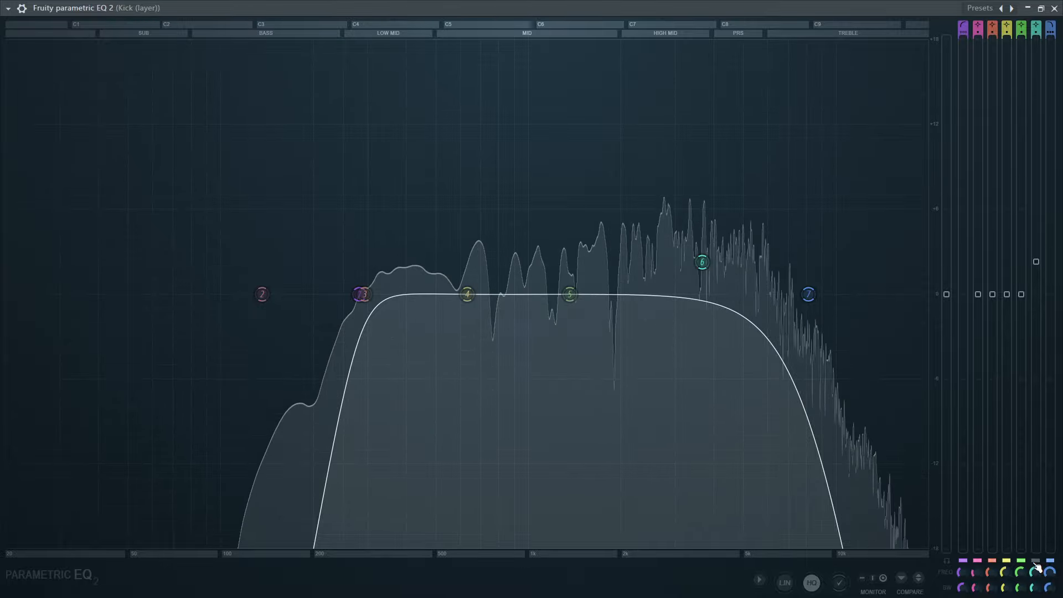
pyautogui.click(1035, 562)
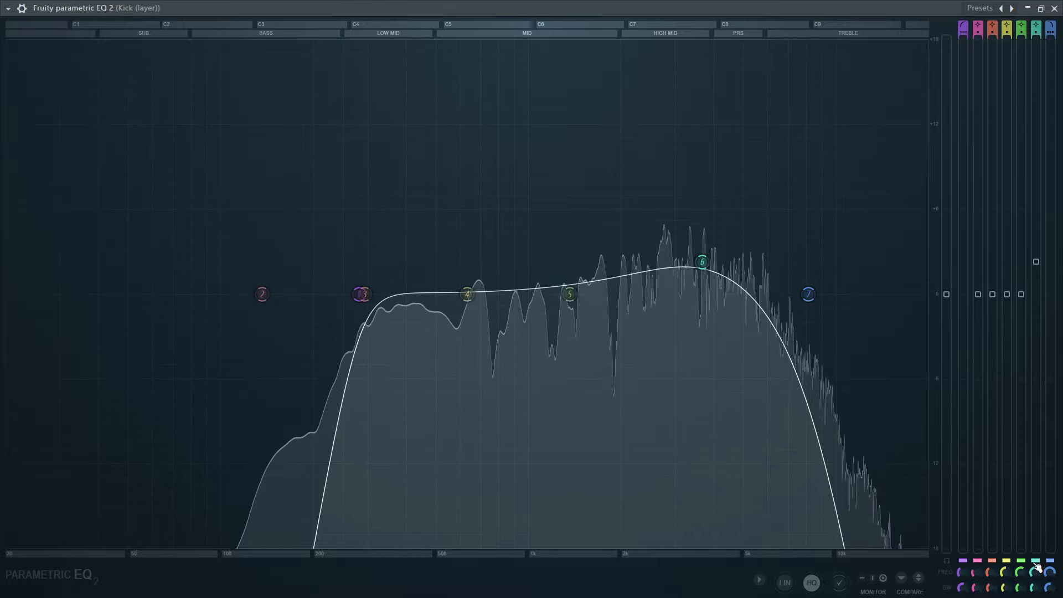
pyautogui.click(1035, 561)
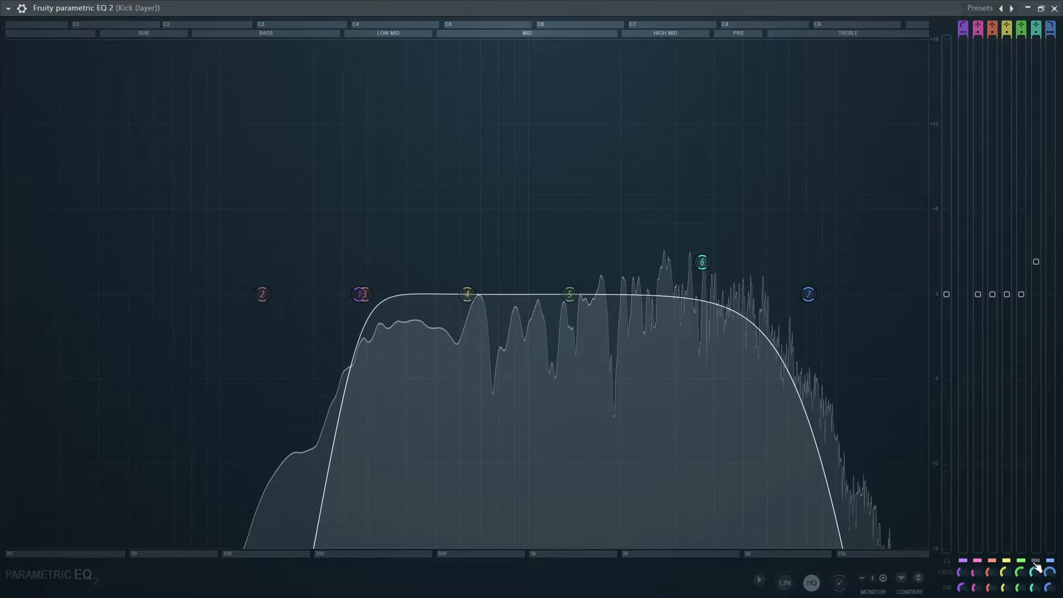
pyautogui.click(1035, 562)
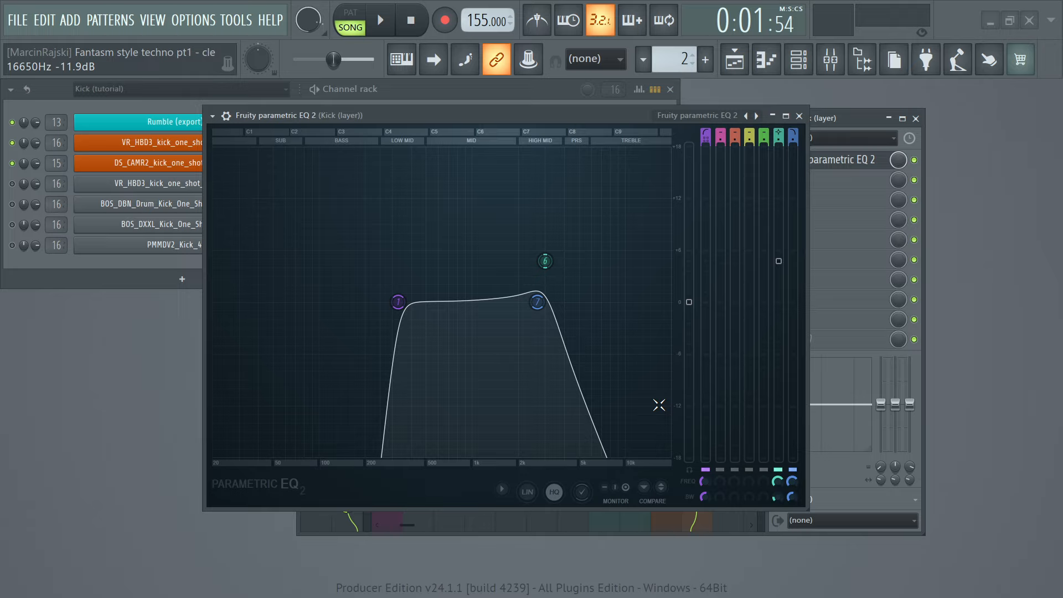
# - Audition the loop with the kick layer's EQ settings and close the EQ
pyautogui.press('space')
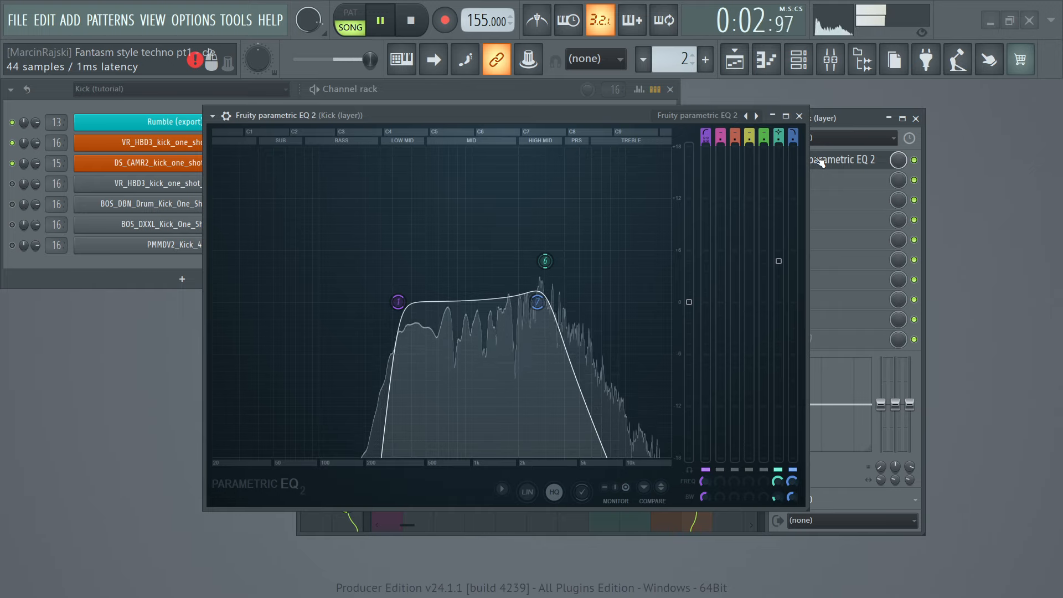
pyautogui.press('space')
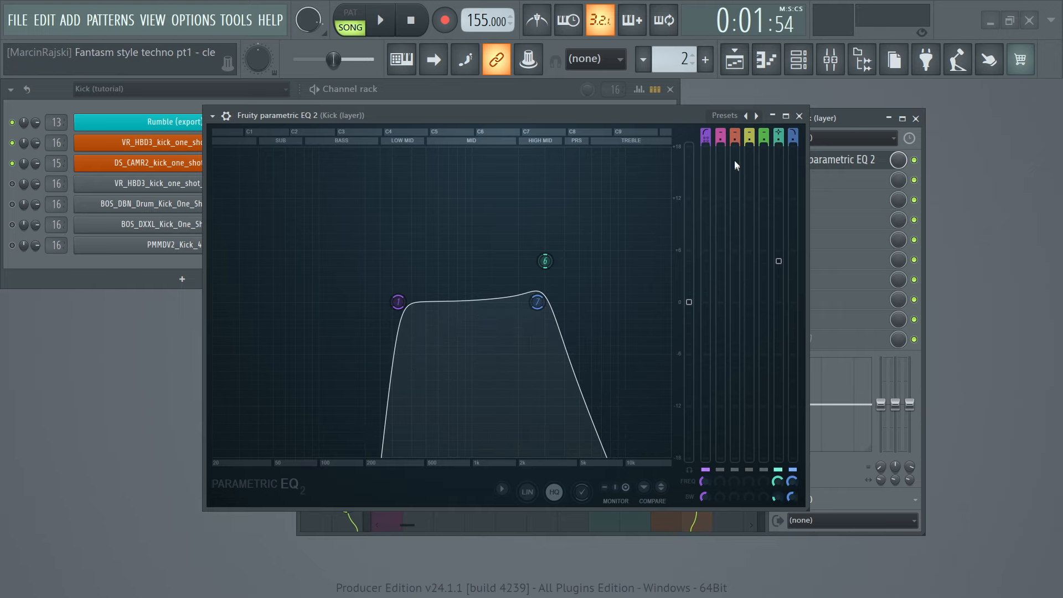
pyautogui.click(799, 116)
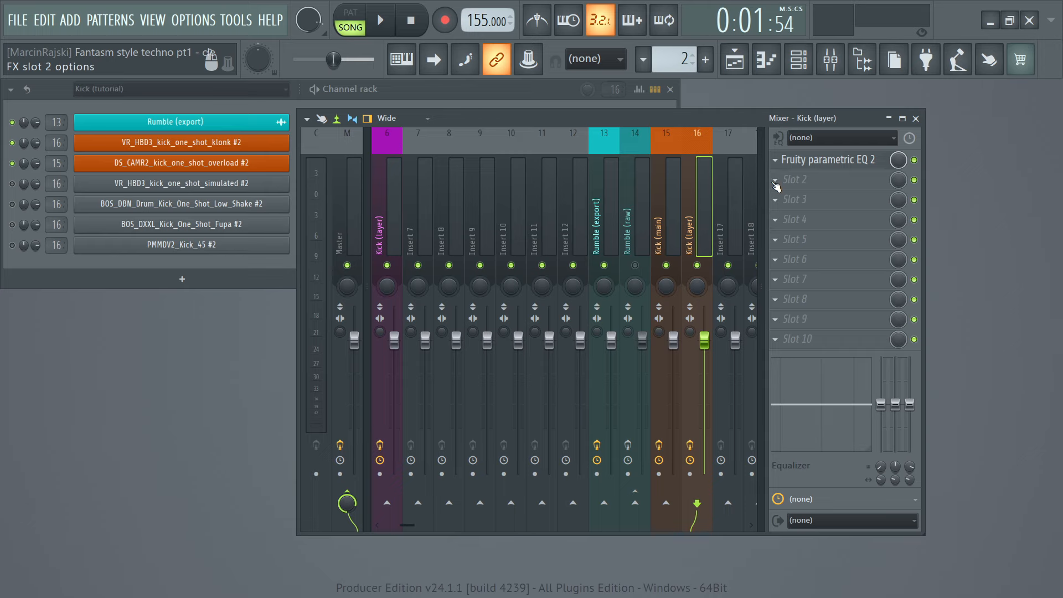
# - Add Fruity Balance to slot 2 of Kick (layer) with volume at -4.3 dB, and compare the kick with that track muted and unmuted
pyautogui.click(775, 180)
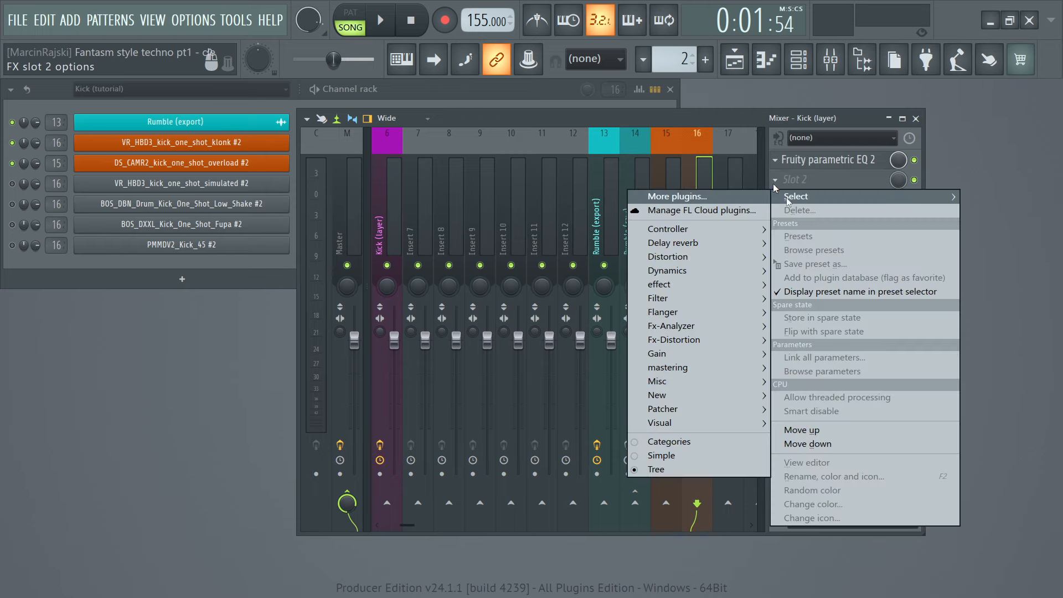
pyautogui.moveTo(689, 355)
pyautogui.click(554, 312)
pyautogui.press('space')
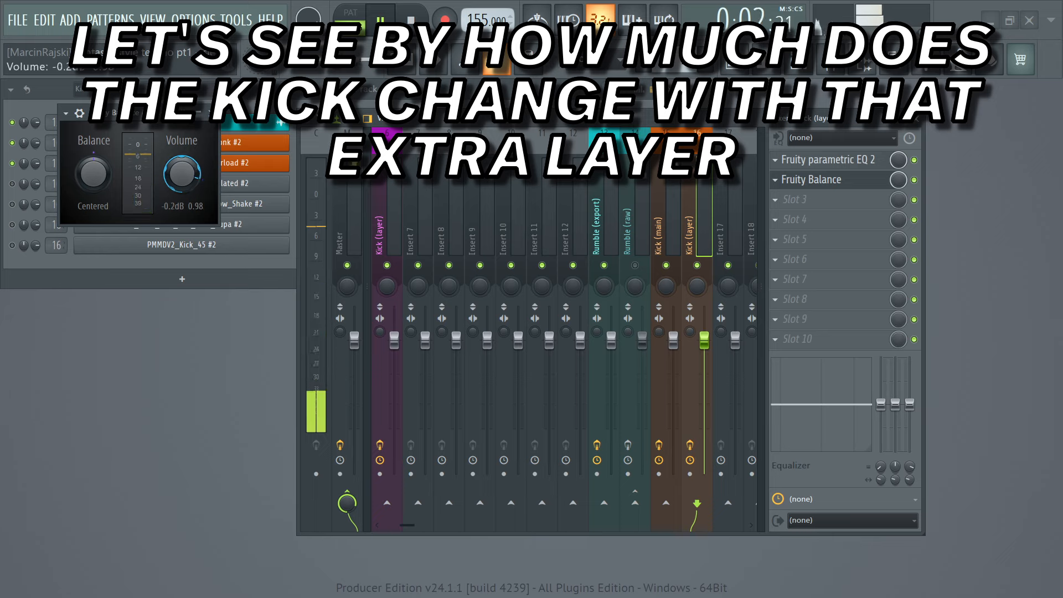
pyautogui.moveTo(182, 174); pyautogui.dragTo(182, 182)
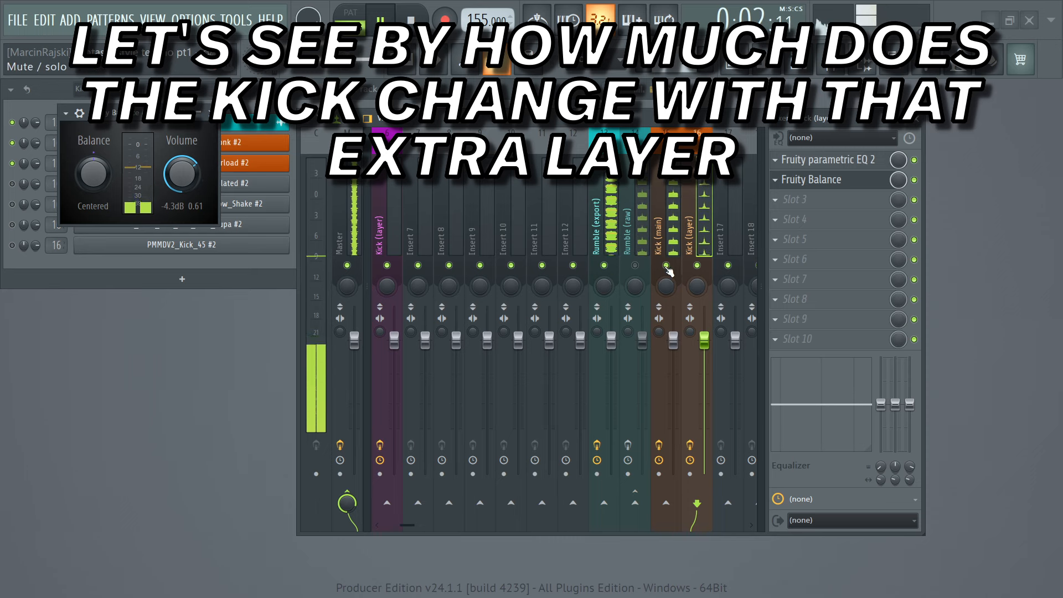
pyautogui.click(697, 265)
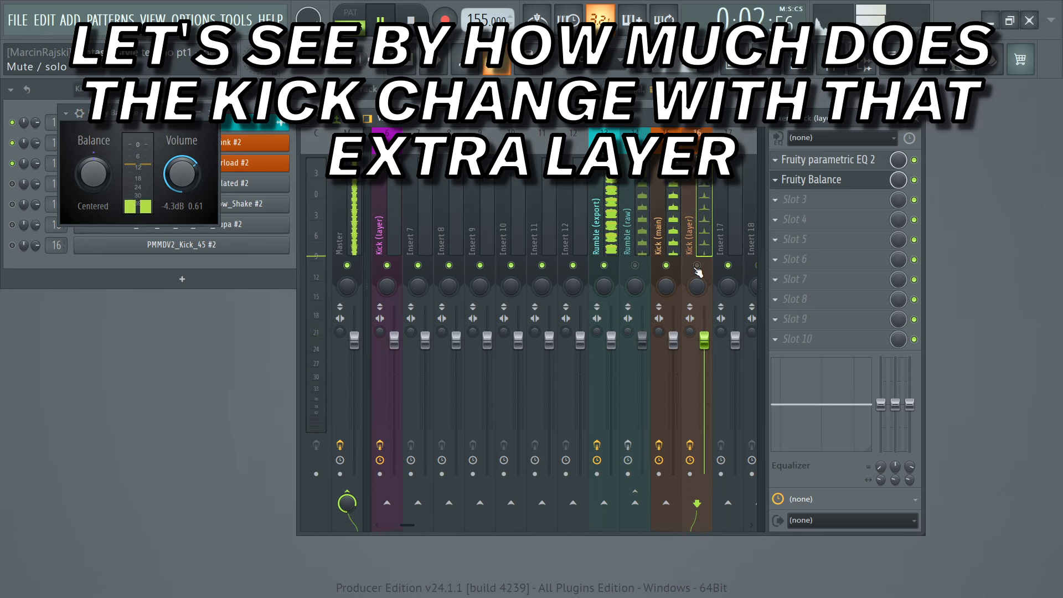
pyautogui.click(697, 265)
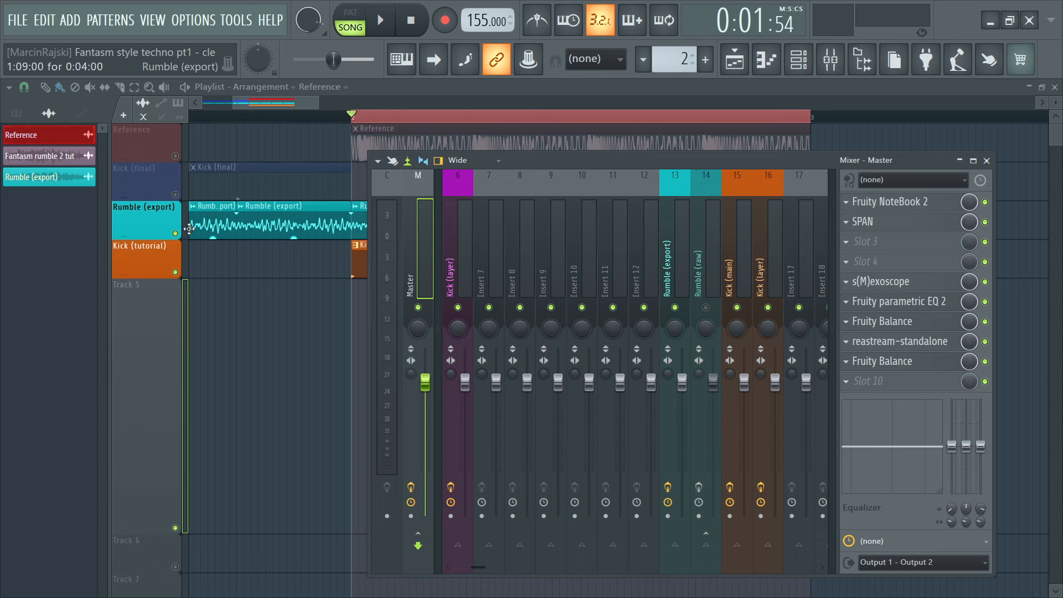
# - Switch the playlist from the Rumble (export) and Kick (tutorial) tracks to the Reference track, and bring the mixer back up
pyautogui.press('F9')
pyautogui.moveTo(187, 252); pyautogui.dragTo(195, 250)
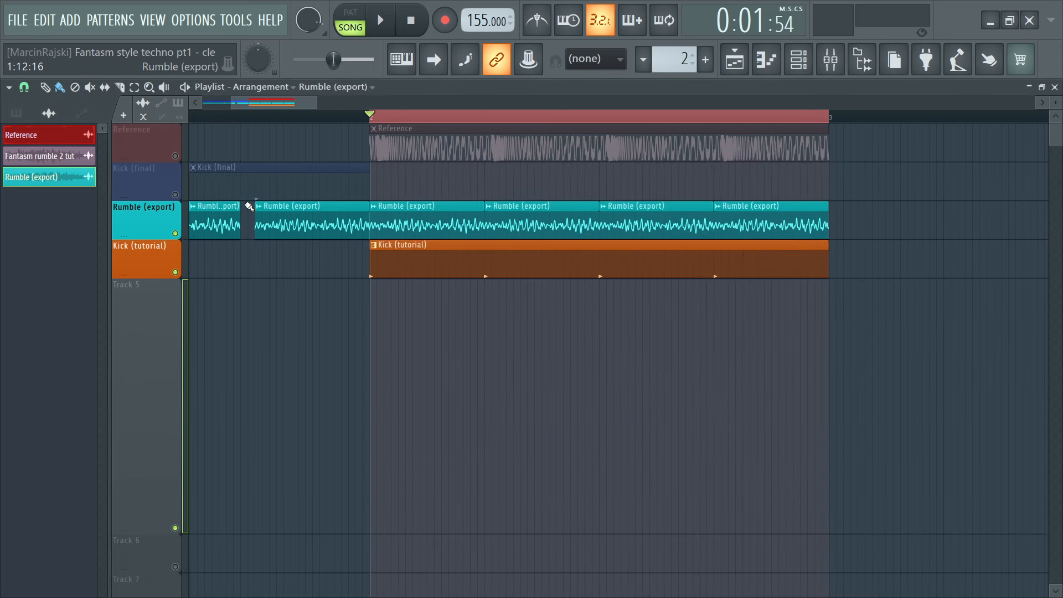
pyautogui.click(174, 233)
pyautogui.click(175, 272)
pyautogui.keyDown('ctrl'); pyautogui.click(175, 155); pyautogui.keyUp('ctrl')
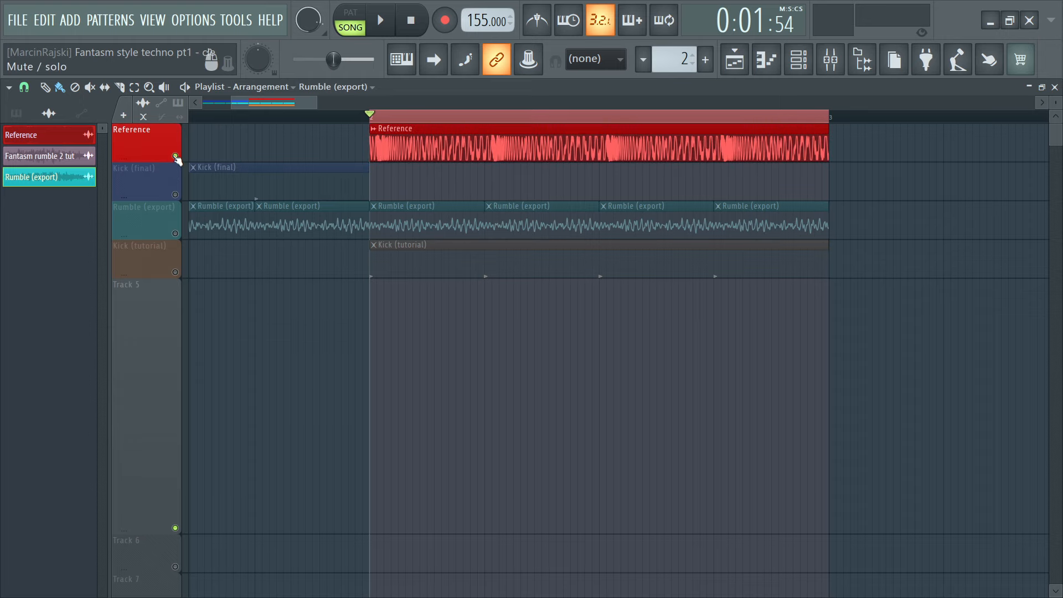
pyautogui.click(828, 61)
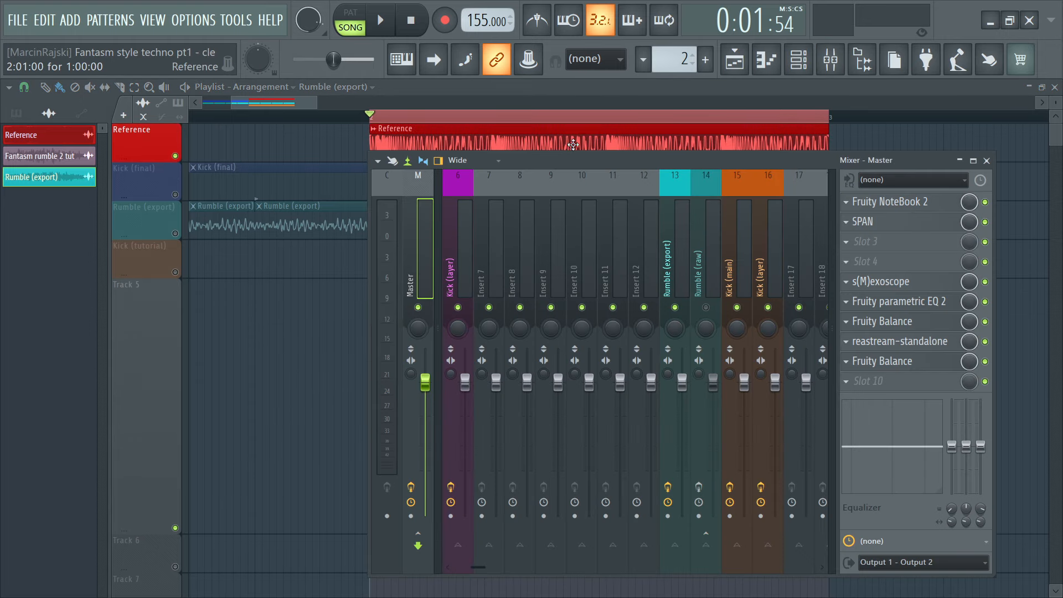
# - Open s(M)exoscope on the Master track, check the master's Fruity parametric EQ 2 and close it again
pyautogui.click(674, 261)
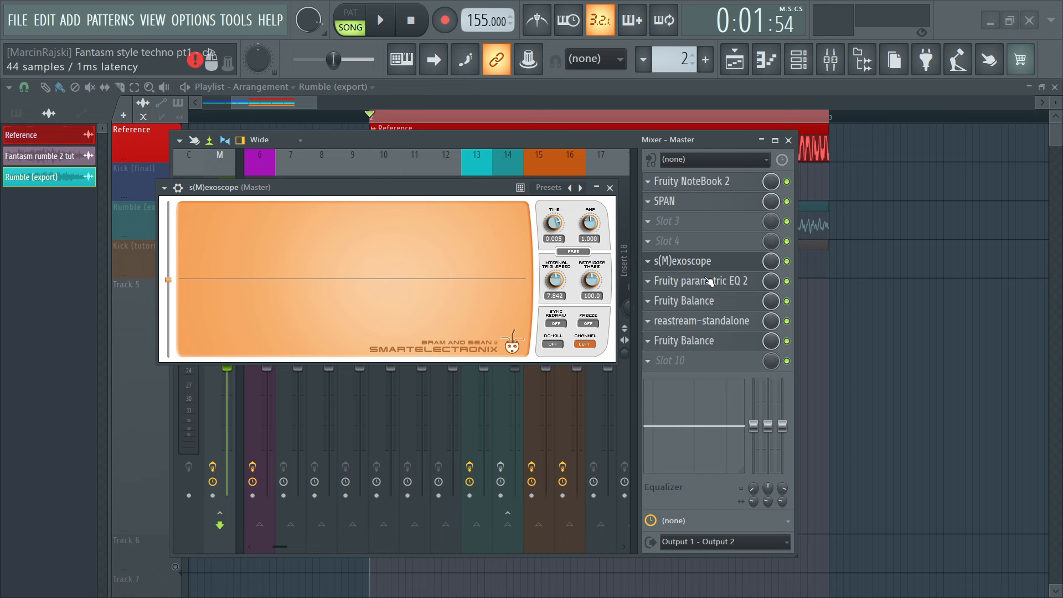
pyautogui.click(703, 281)
pyautogui.moveTo(308, 310); pyautogui.dragTo(489, 383)
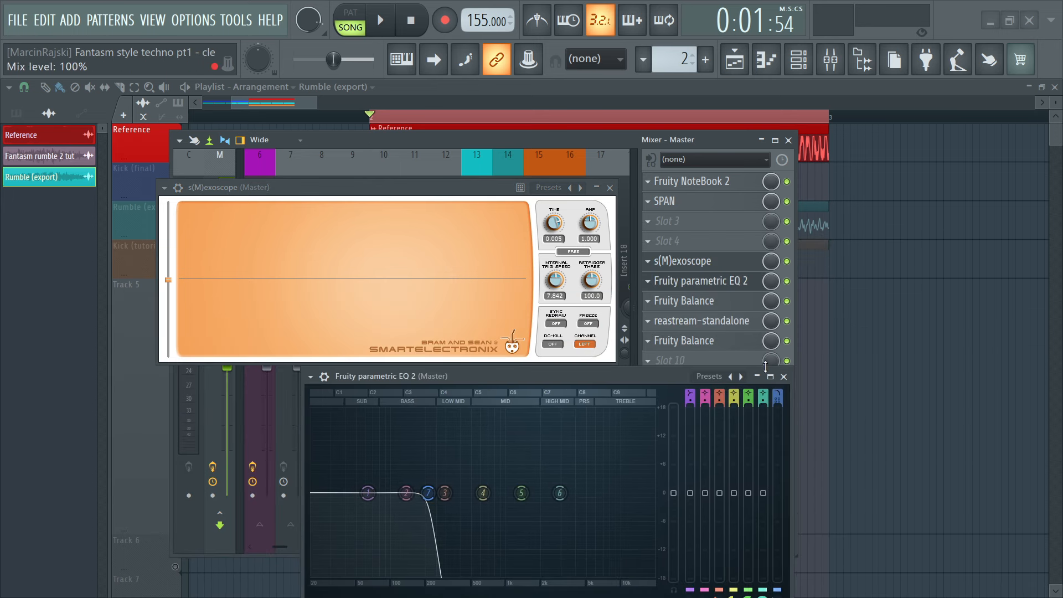
pyautogui.click(782, 376)
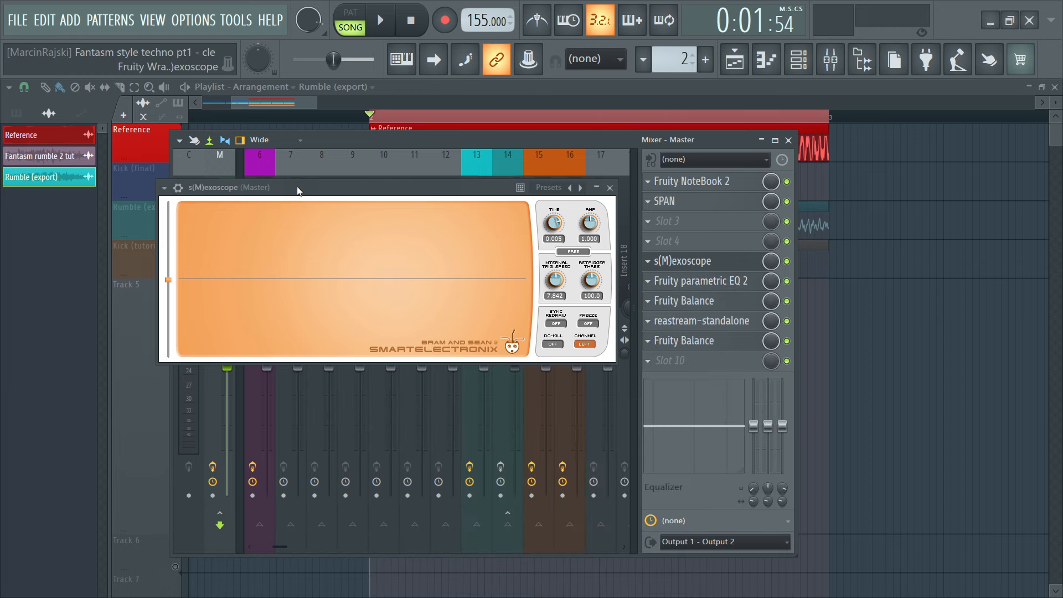
pyautogui.moveTo(297, 188); pyautogui.dragTo(440, 207)
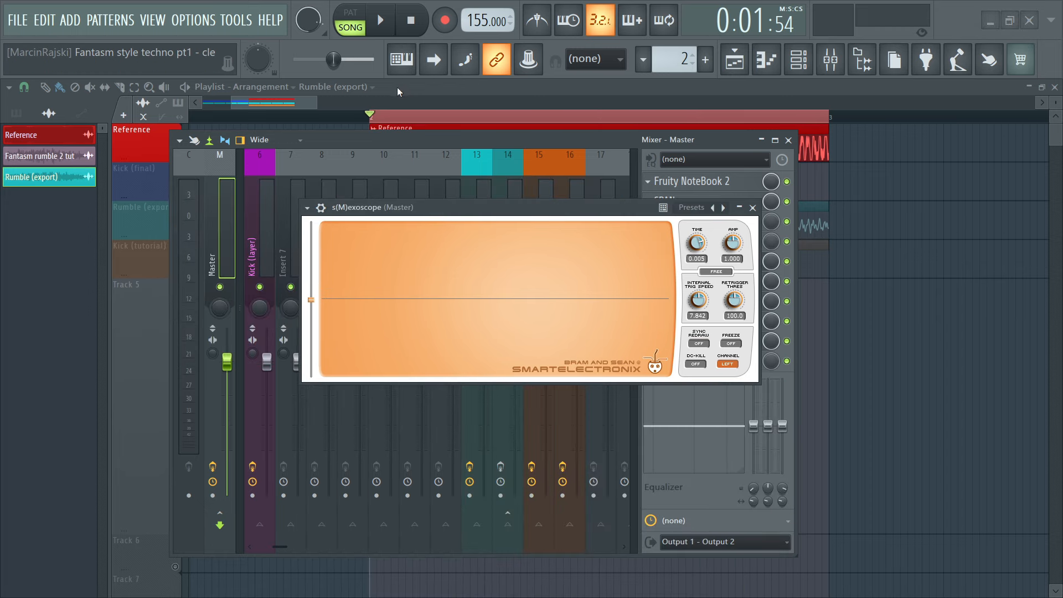
# - Play the Reference track and freeze its waveform in s(M)exoscope
pyautogui.press('space')
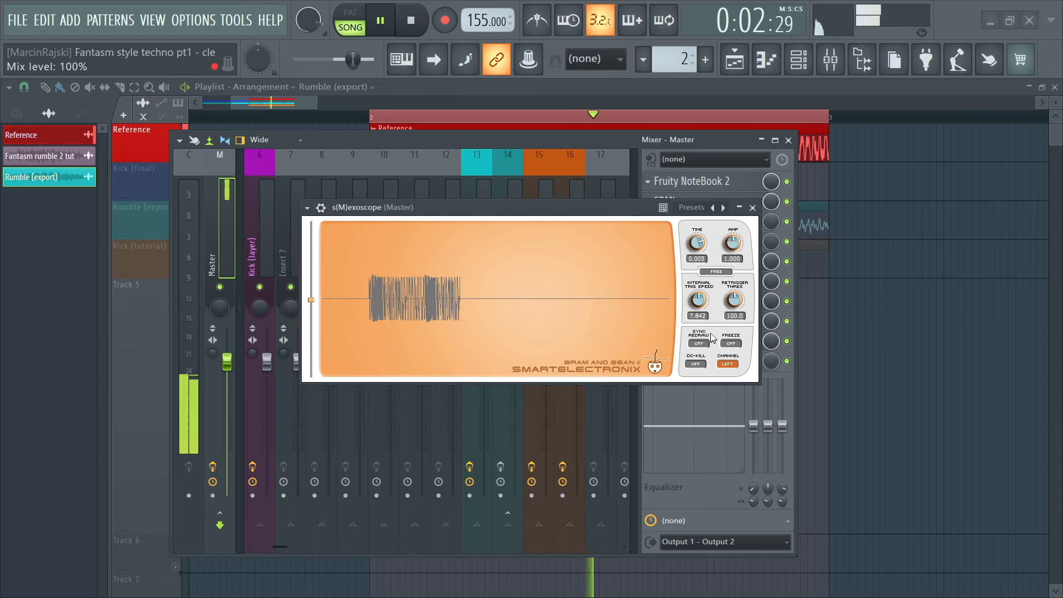
pyautogui.click(731, 343)
pyautogui.press('space')
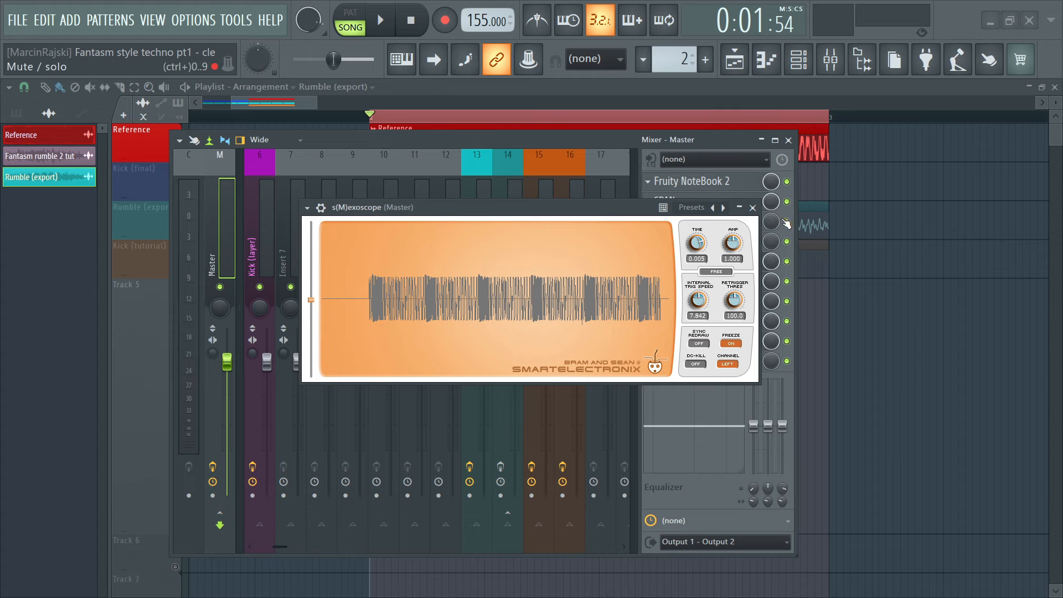
pyautogui.moveTo(486, 213); pyautogui.dragTo(585, 113)
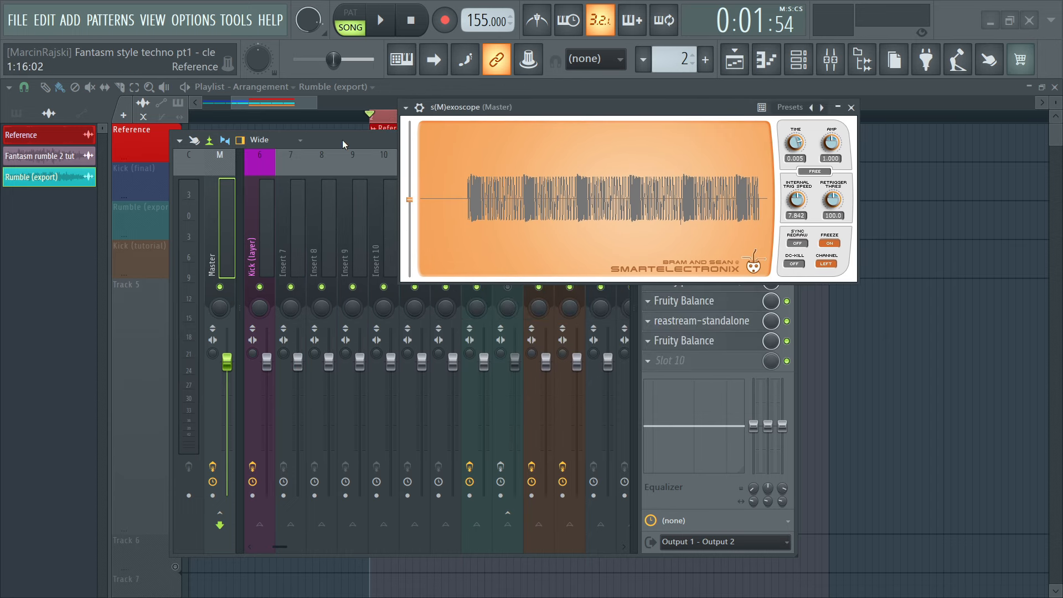
# - Hide the mixer, play the Rumble (export) and Kick (tutorial) tracks instead, and freeze their waveform in s(M)exoscope for comparison
pyautogui.press('F9')
pyautogui.press('space')
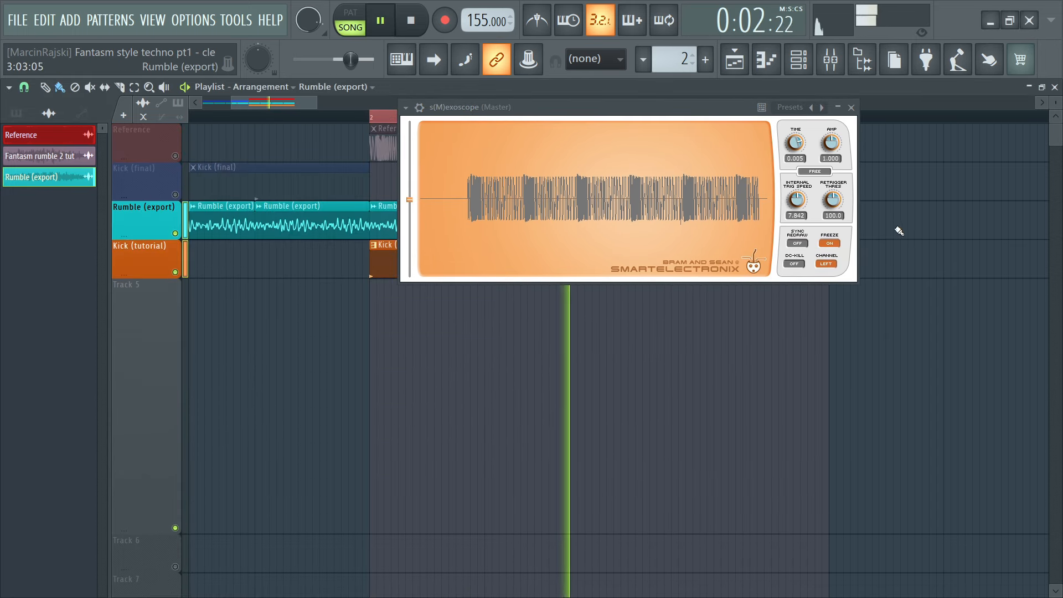
pyautogui.click(829, 243)
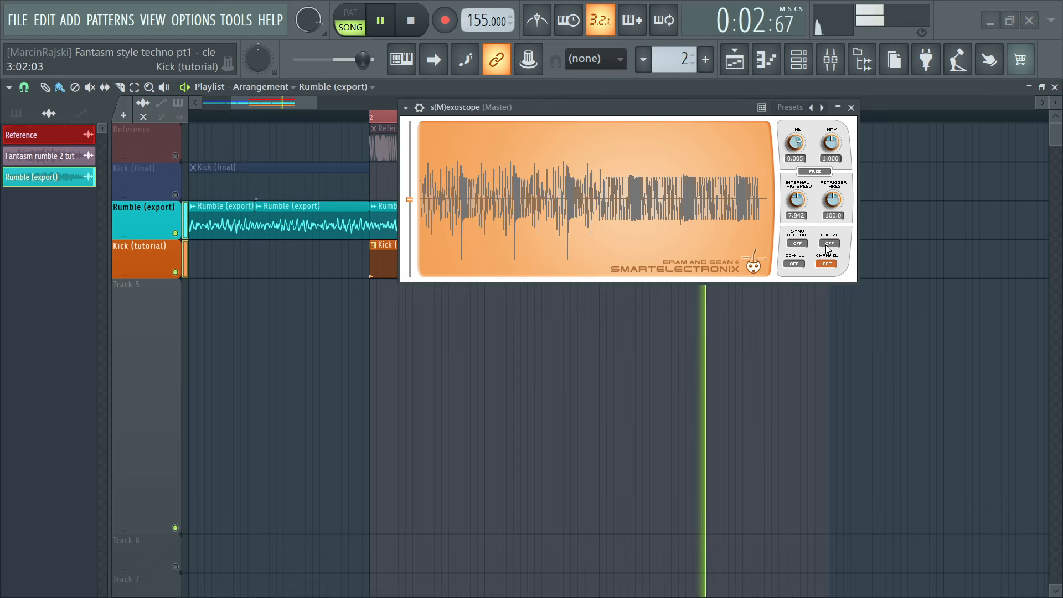
pyautogui.click(828, 243)
pyautogui.press('space')
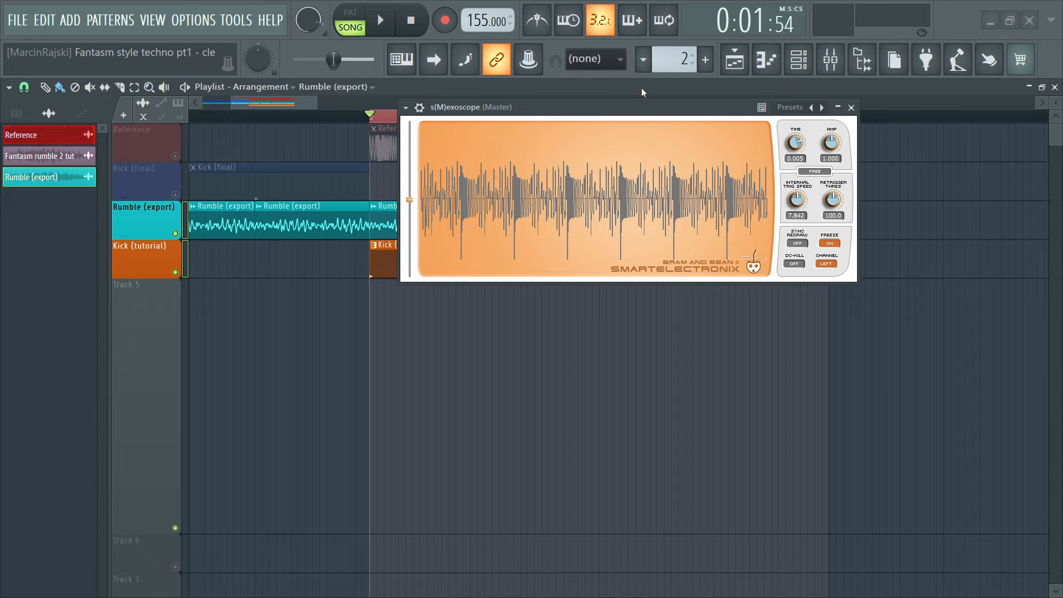
# - Bring back the mixer, close s(M)exoscope and review the effects on Rumble (export), Kick (main), Kick (layer) and Master
pyautogui.click(830, 61)
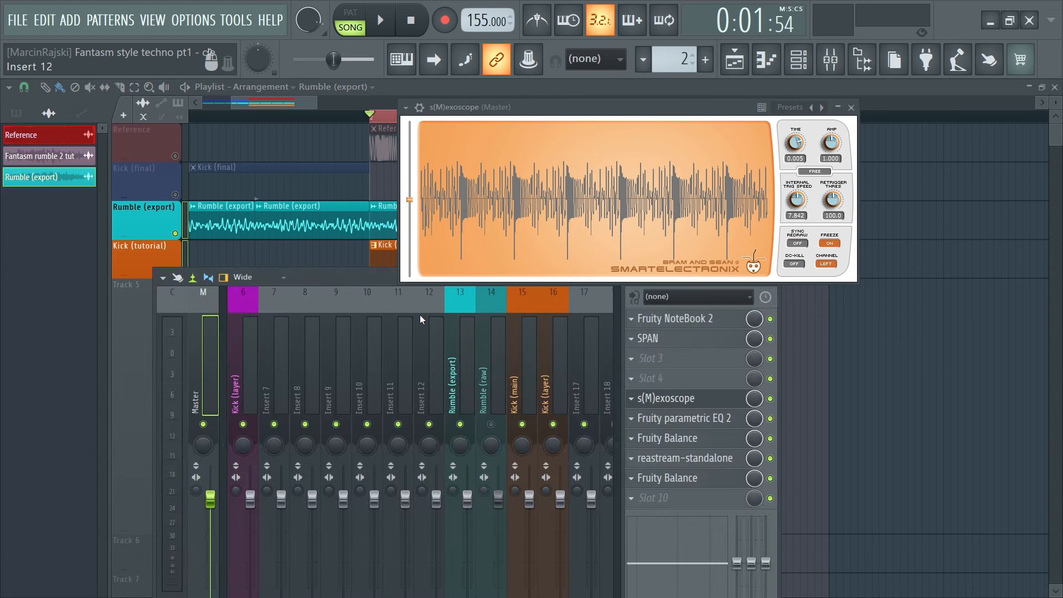
pyautogui.moveTo(356, 278); pyautogui.dragTo(364, 153)
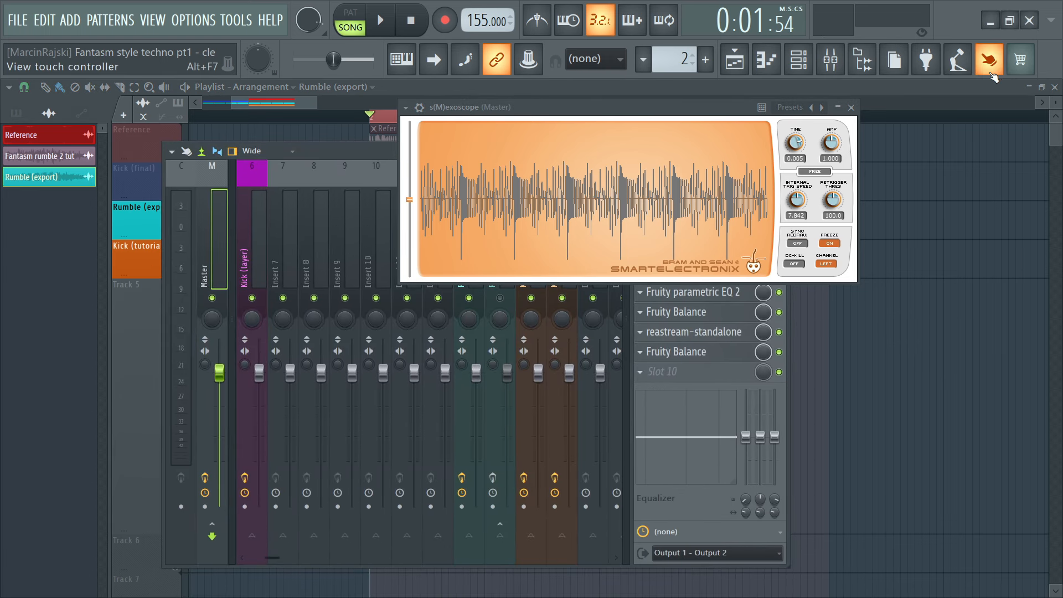
pyautogui.click(852, 109)
pyautogui.click(436, 240)
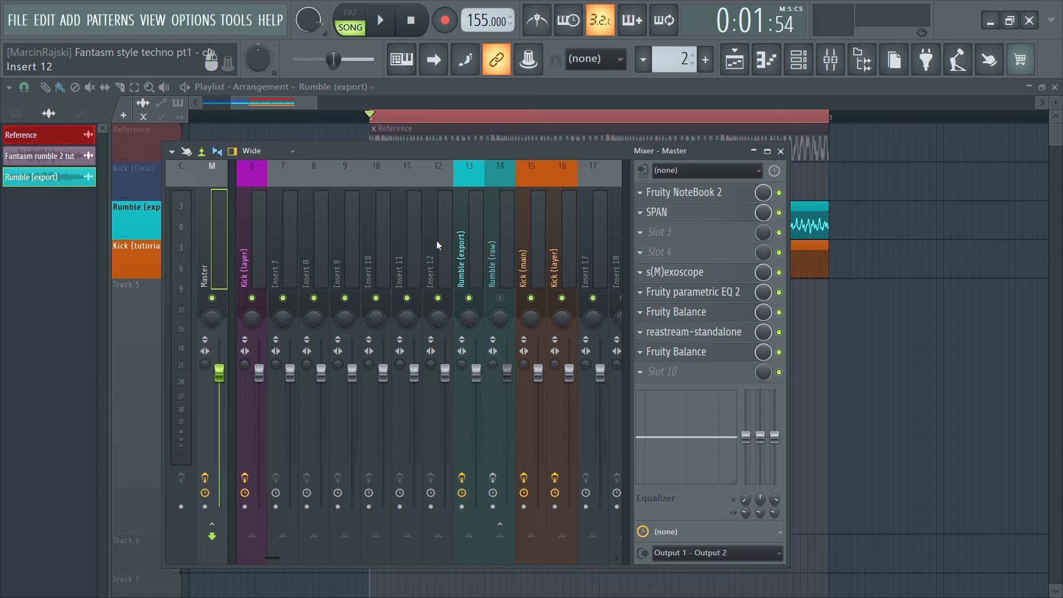
pyautogui.click(462, 254)
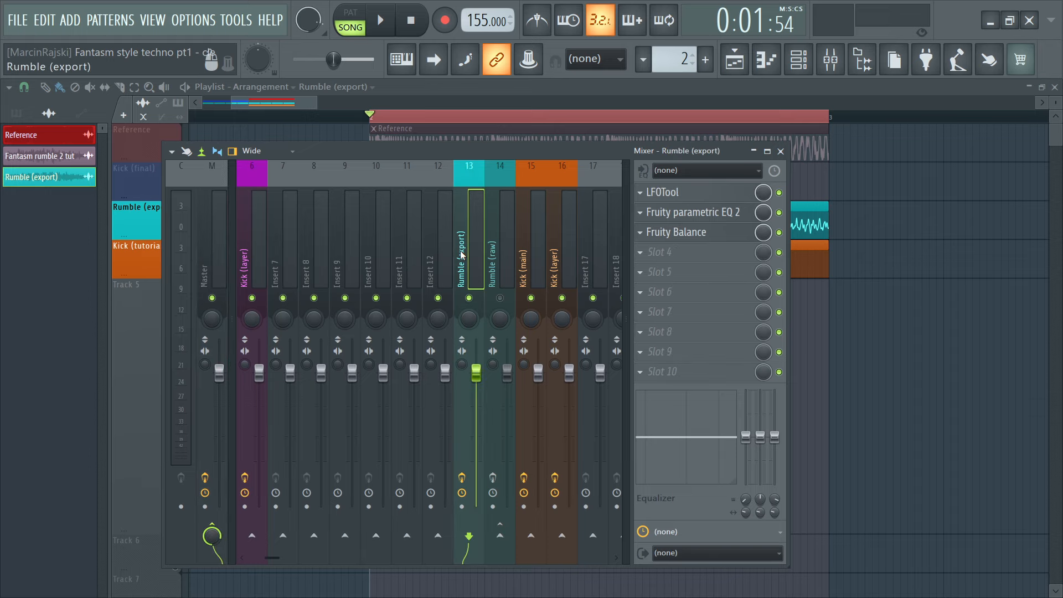
pyautogui.click(524, 273)
pyautogui.click(562, 274)
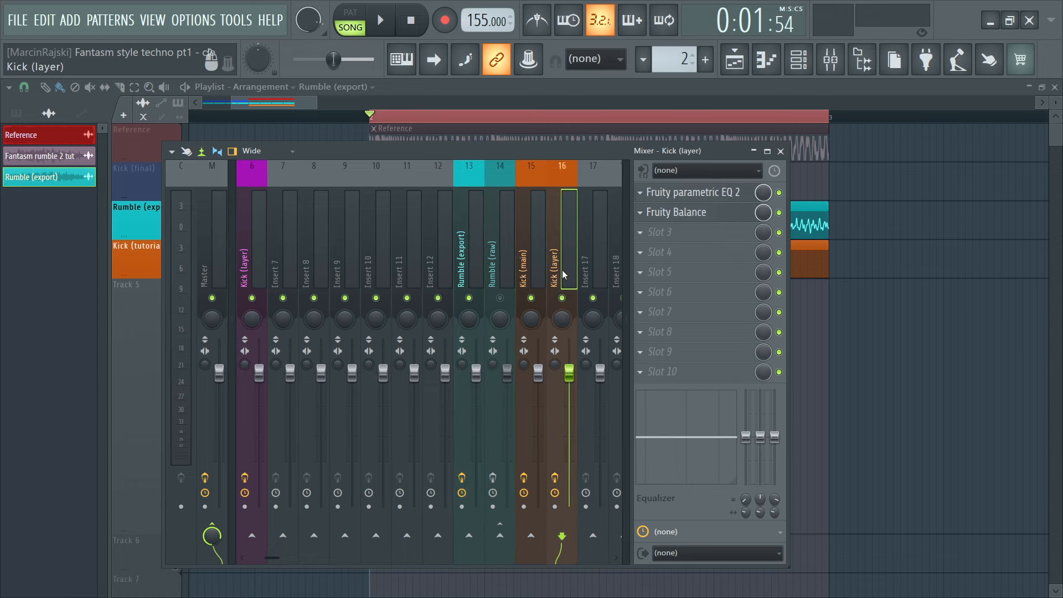
pyautogui.click(212, 276)
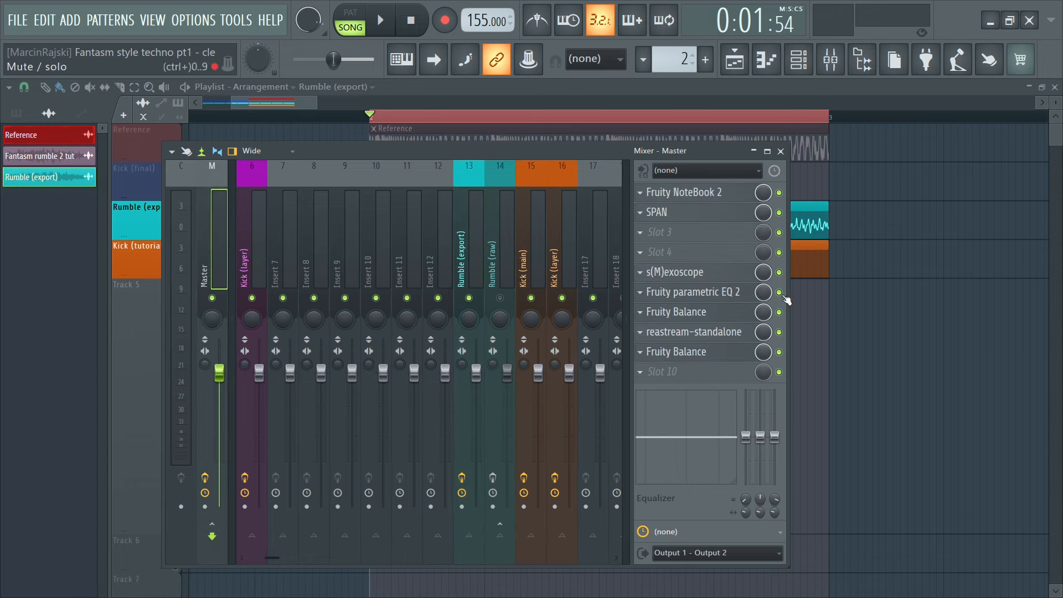
# - Rename mixer insert 12 to "Kick group" and colour it purple
pyautogui.click(439, 277)
pyautogui.press('F2')
pyautogui.write('Kick group')
pyautogui.click(627, 246)
pyautogui.click(661, 473)
pyautogui.click(790, 574)
pyautogui.press('Return')
# - Route Rumble (export), Kick (main) and Kick (layer) to Kick group instead of directly to Master
pyautogui.click(455, 306)
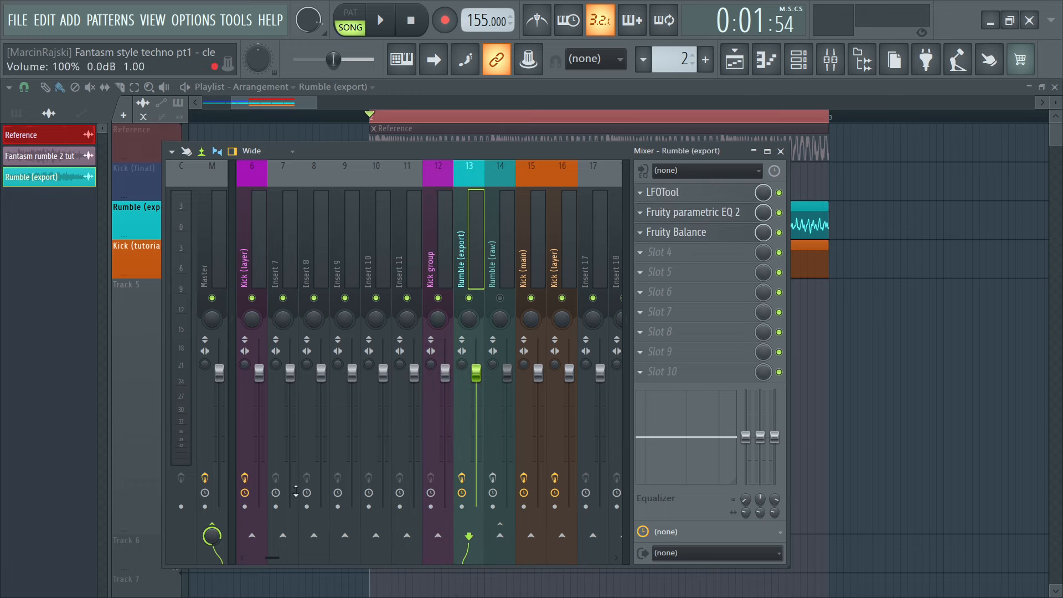
pyautogui.click(212, 536)
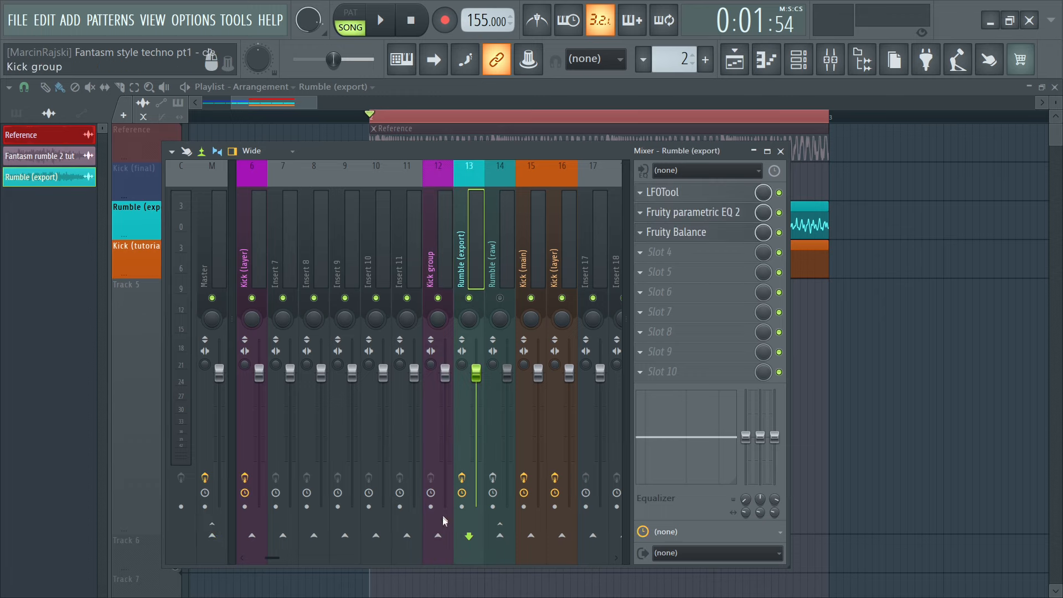
pyautogui.click(438, 535)
pyautogui.click(526, 281)
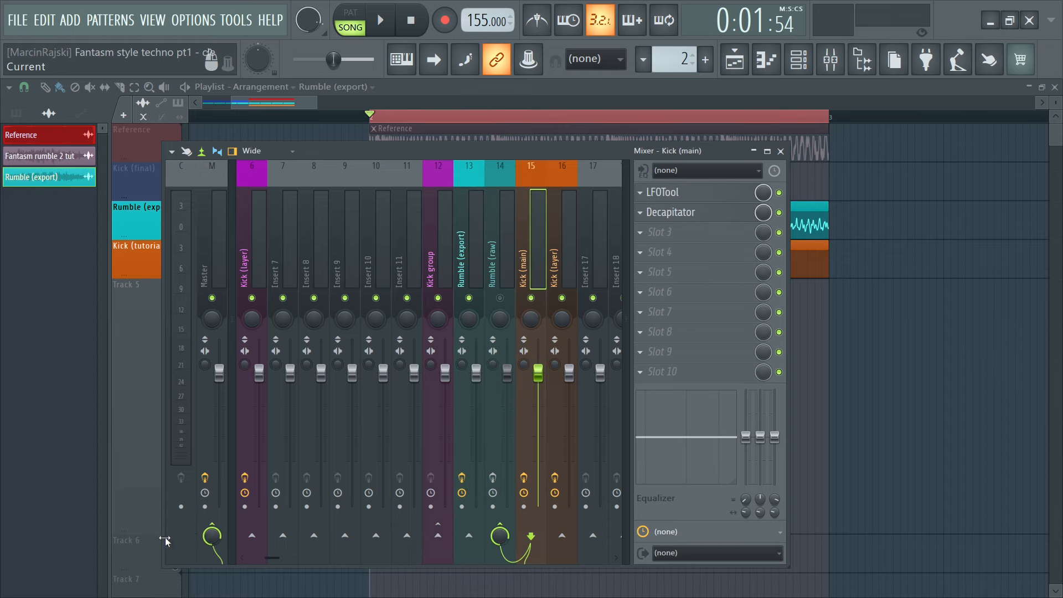
pyautogui.click(212, 536)
pyautogui.click(438, 534)
pyautogui.click(558, 285)
pyautogui.click(212, 536)
pyautogui.click(437, 535)
# - Load Fruity Limiter into slot 1 of the Kick group insert
pyautogui.click(439, 284)
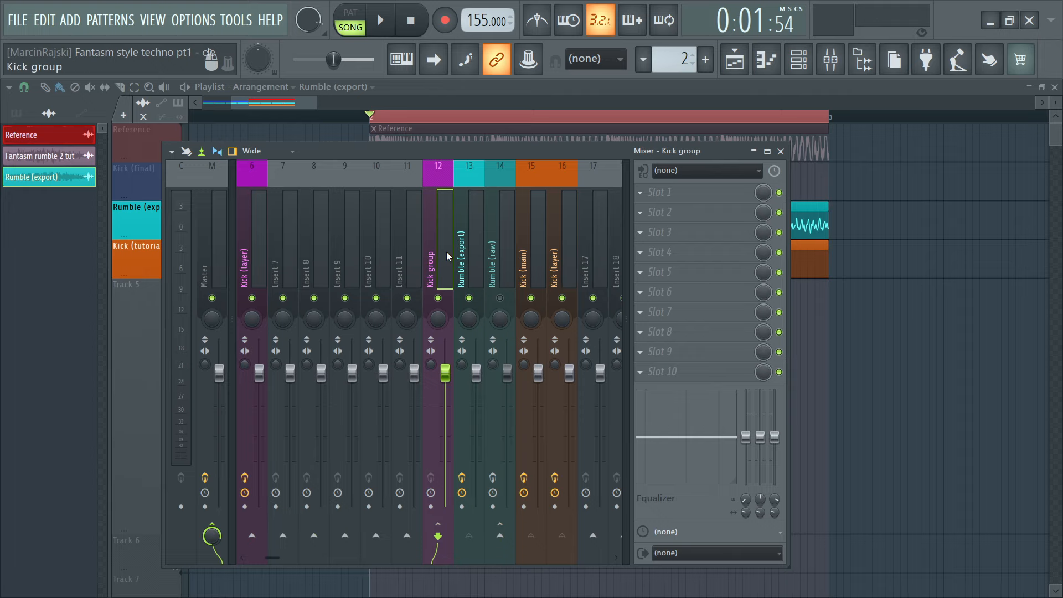
pyautogui.click(662, 192)
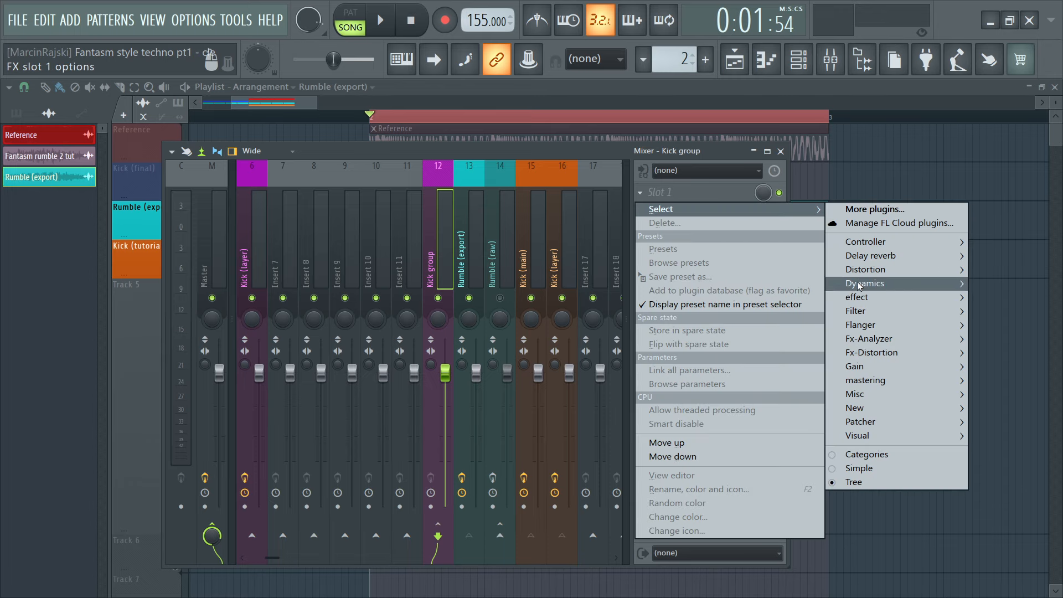
pyautogui.moveTo(859, 285)
pyautogui.click(720, 293)
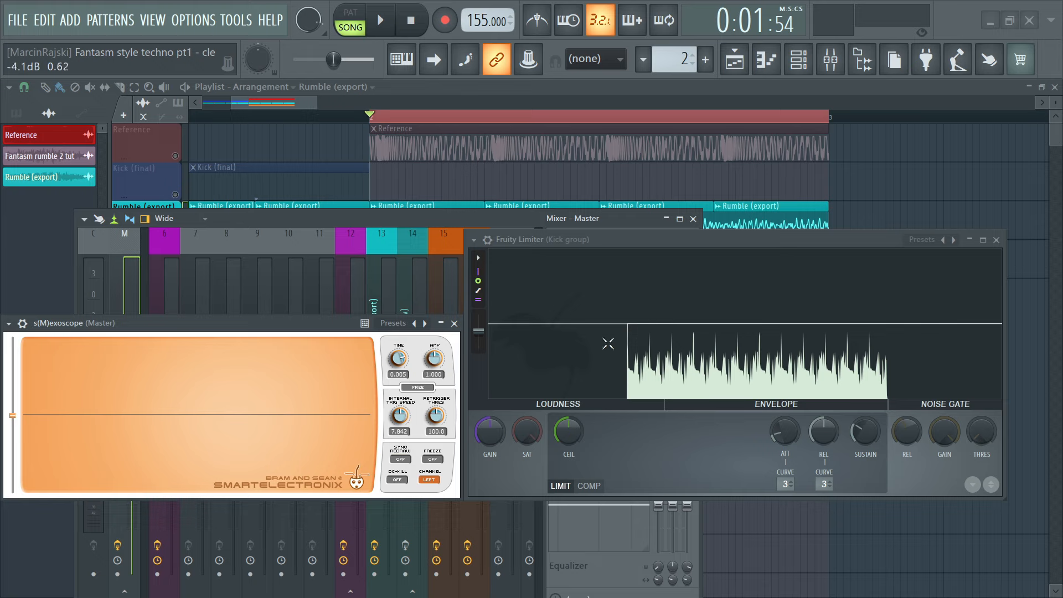
# - Lower the ceiling of the Kick group's Fruity Limiter and adjust it further while playing the loop
pyautogui.click(570, 433)
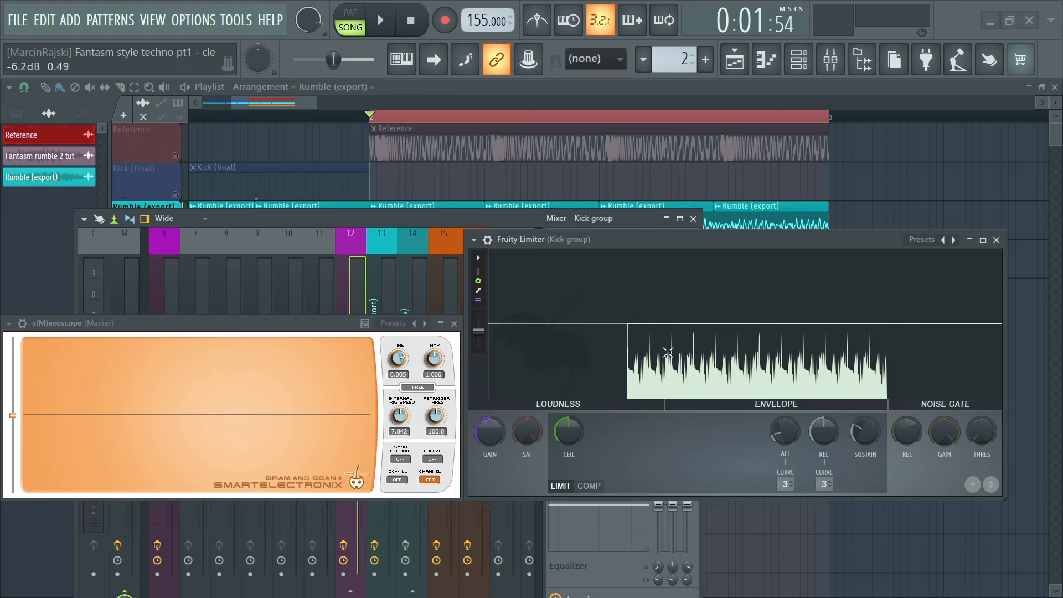
pyautogui.moveTo(570, 433); pyautogui.dragTo(570, 458)
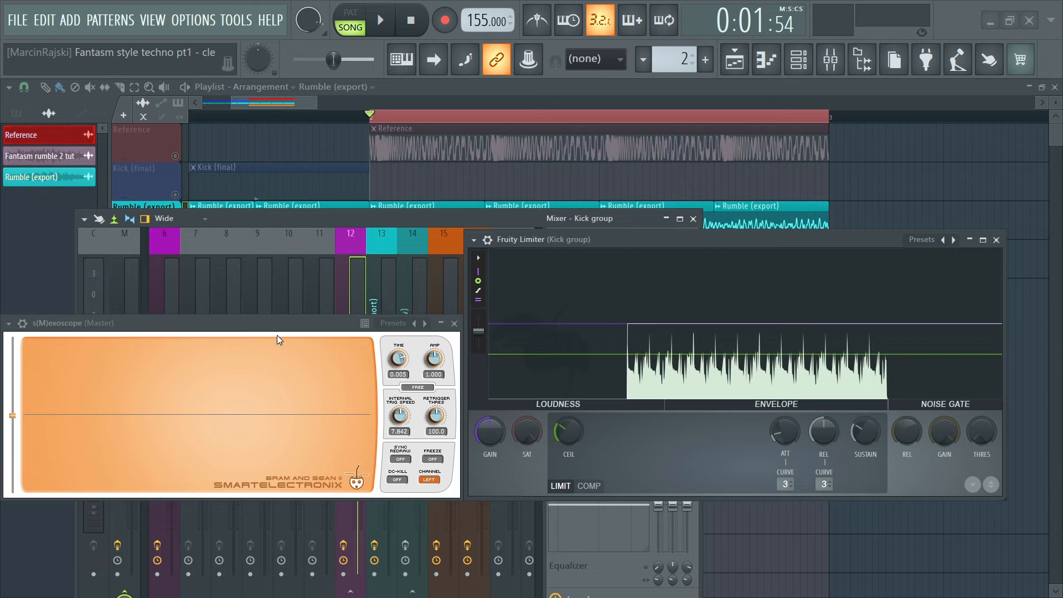
pyautogui.moveTo(626, 243); pyautogui.dragTo(638, 238)
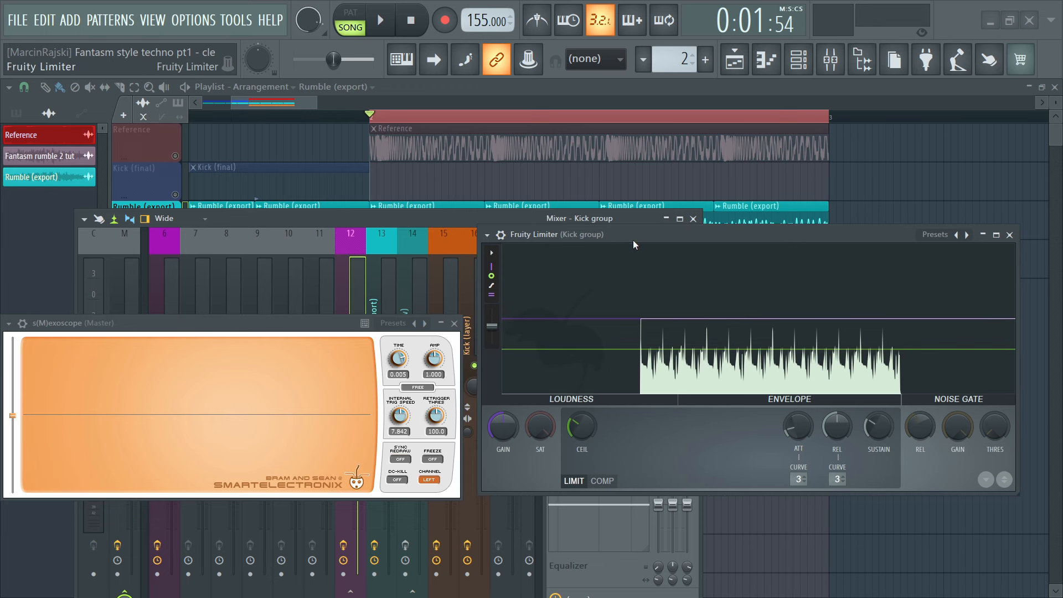
pyautogui.press('space')
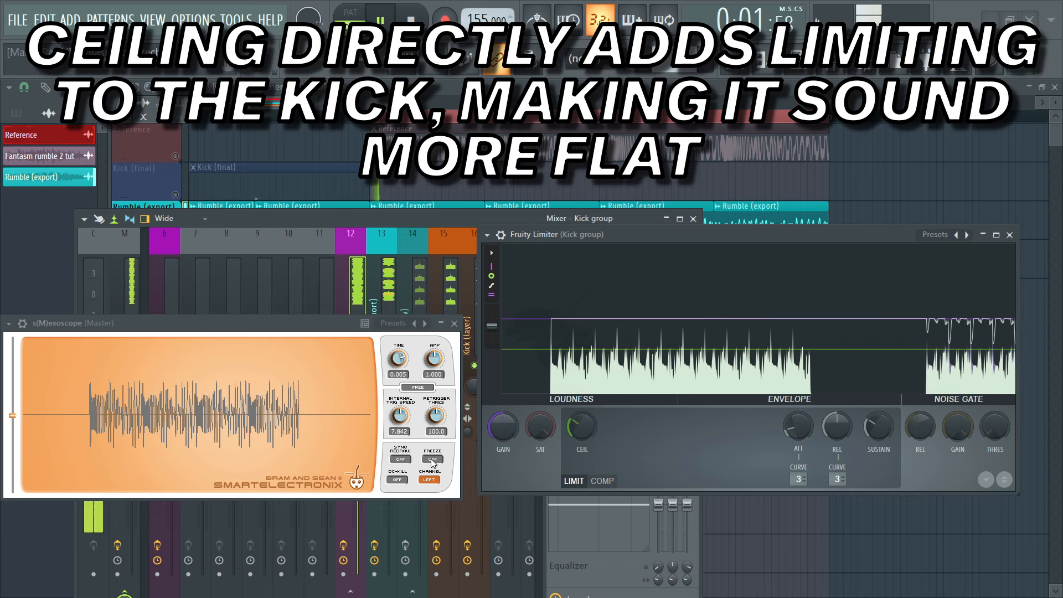
pyautogui.moveTo(588, 428); pyautogui.dragTo(588, 440)
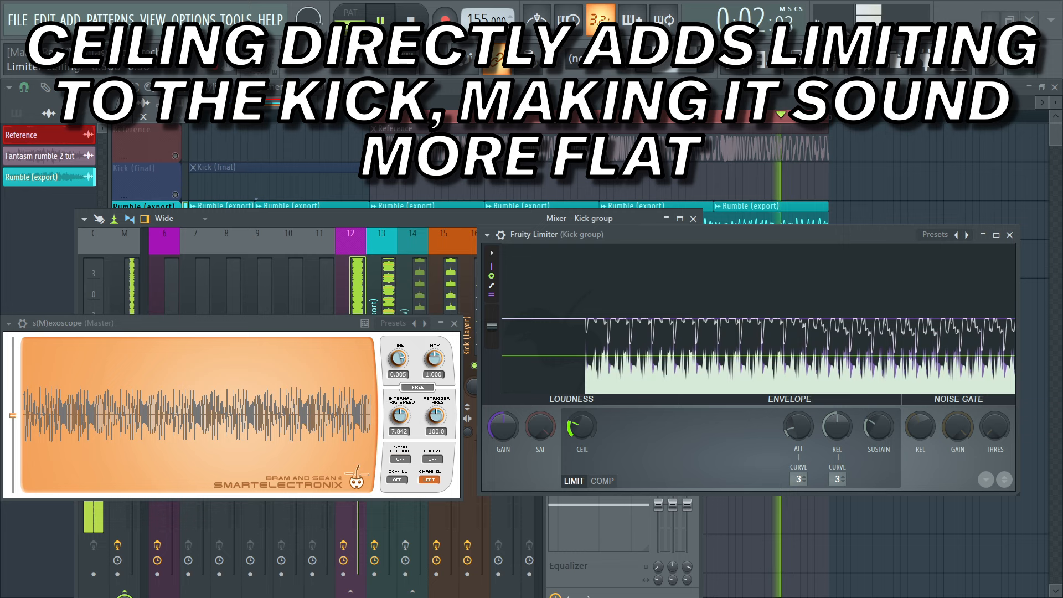
pyautogui.moveTo(588, 441)
pyautogui.mouseDown()
pyautogui.moveTo(588, 422)
pyautogui.moveTo(588, 448)
pyautogui.mouseUp()
# - Compare the loop with the Kick group's Fruity Limiter off and on, and stop playback
pyautogui.moveTo(637, 241); pyautogui.dragTo(686, 308)
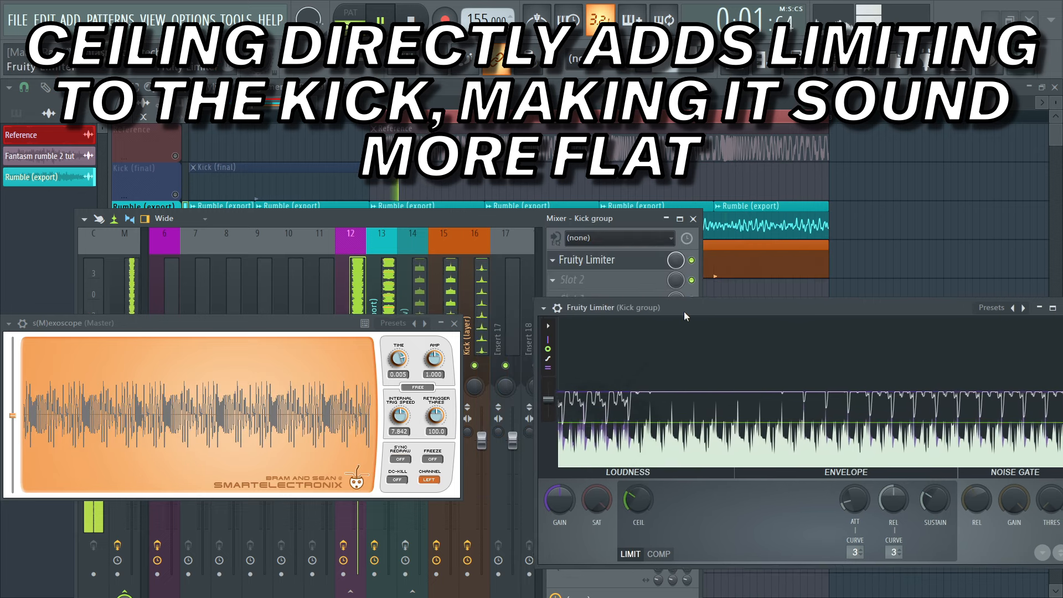
pyautogui.click(691, 260)
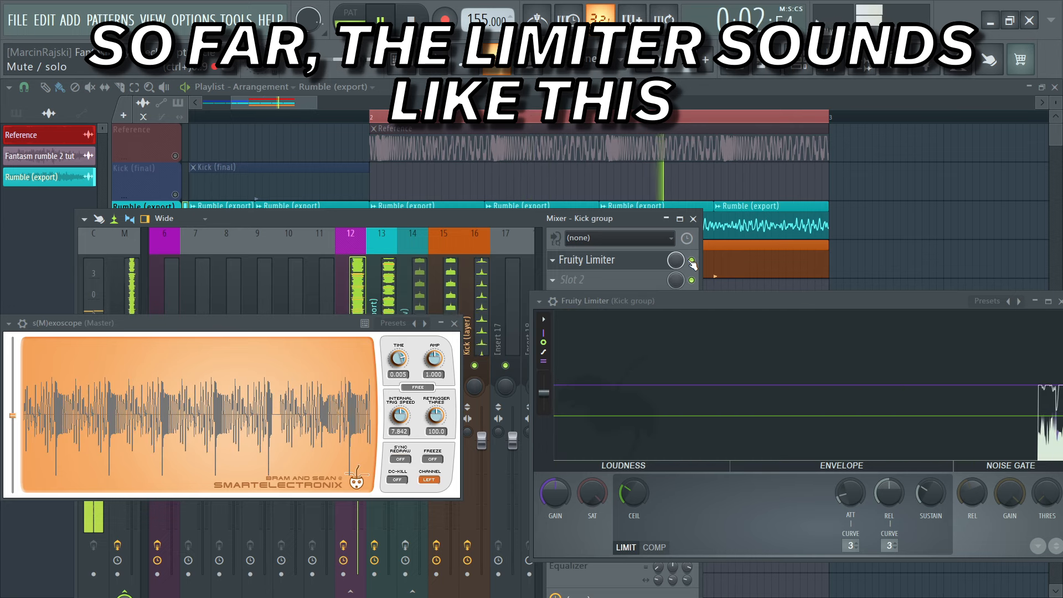
pyautogui.moveTo(689, 296); pyautogui.dragTo(657, 280)
pyautogui.press('space')
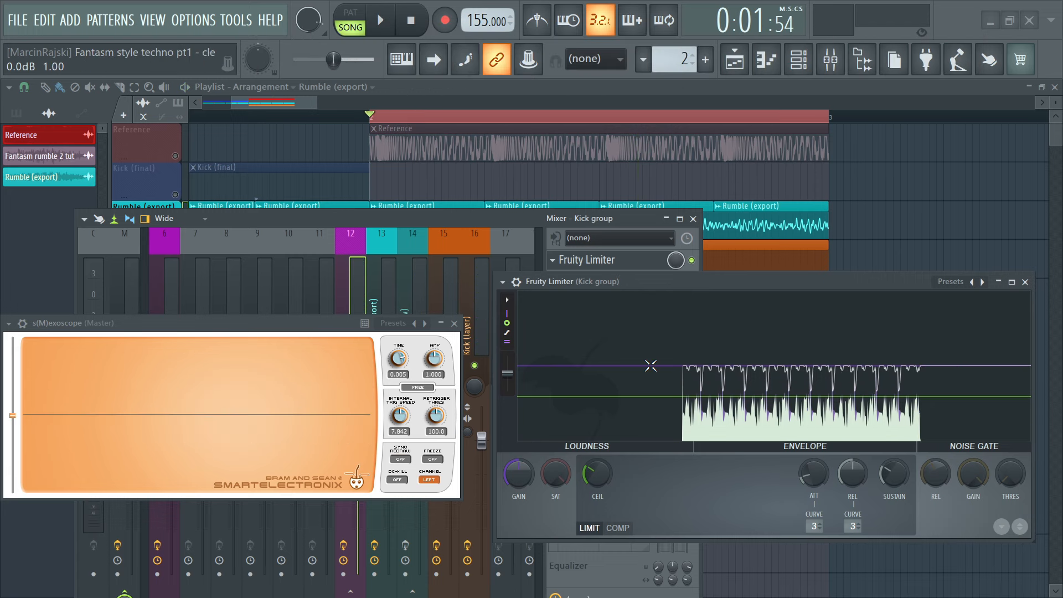
# - Fine-tune the limiter's ceiling to -8.6 dB while auditioning the loop, and stop playback
pyautogui.moveTo(603, 473); pyautogui.dragTo(603, 476)
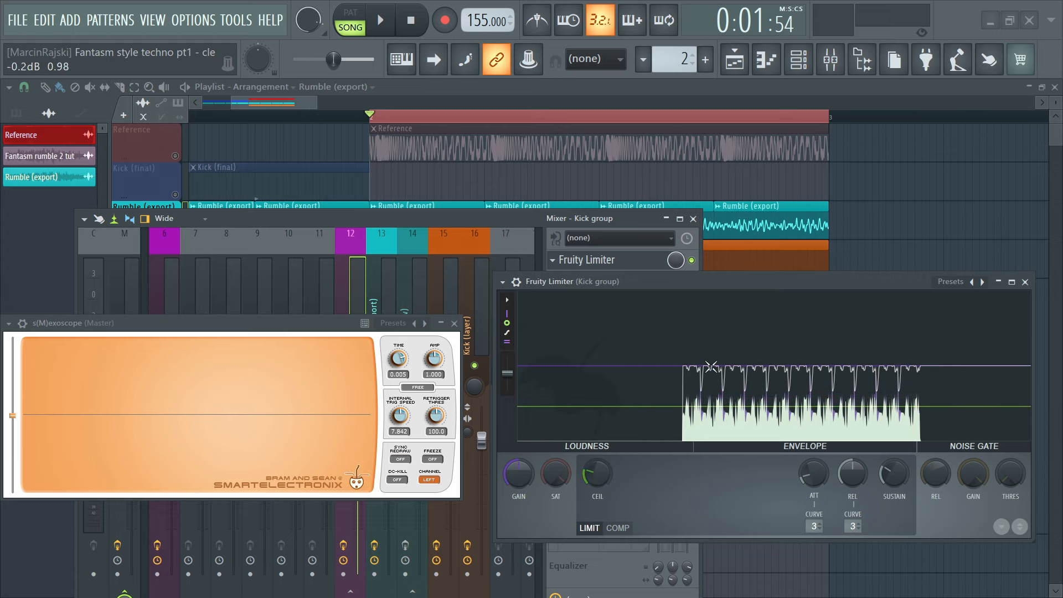
pyautogui.moveTo(686, 283); pyautogui.dragTo(698, 270)
pyautogui.press('space')
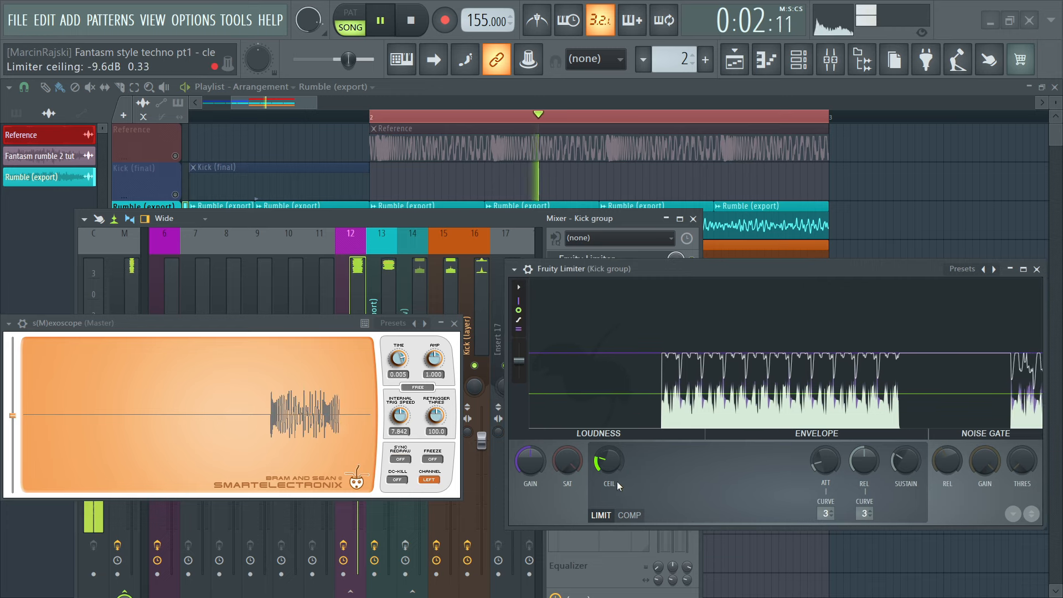
pyautogui.moveTo(608, 465); pyautogui.dragTo(608, 461)
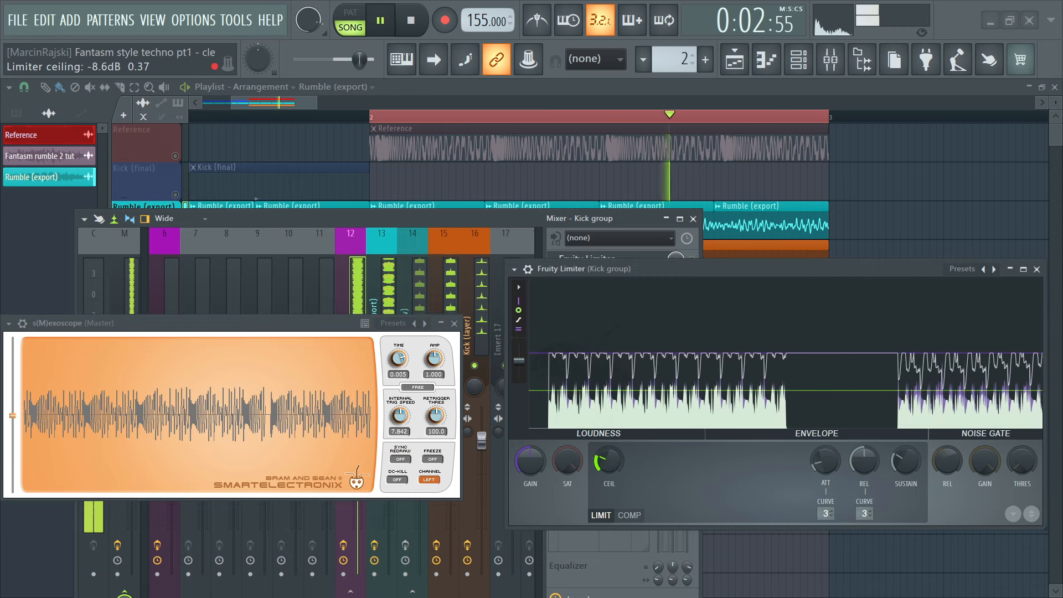
pyautogui.moveTo(650, 268); pyautogui.dragTo(647, 282)
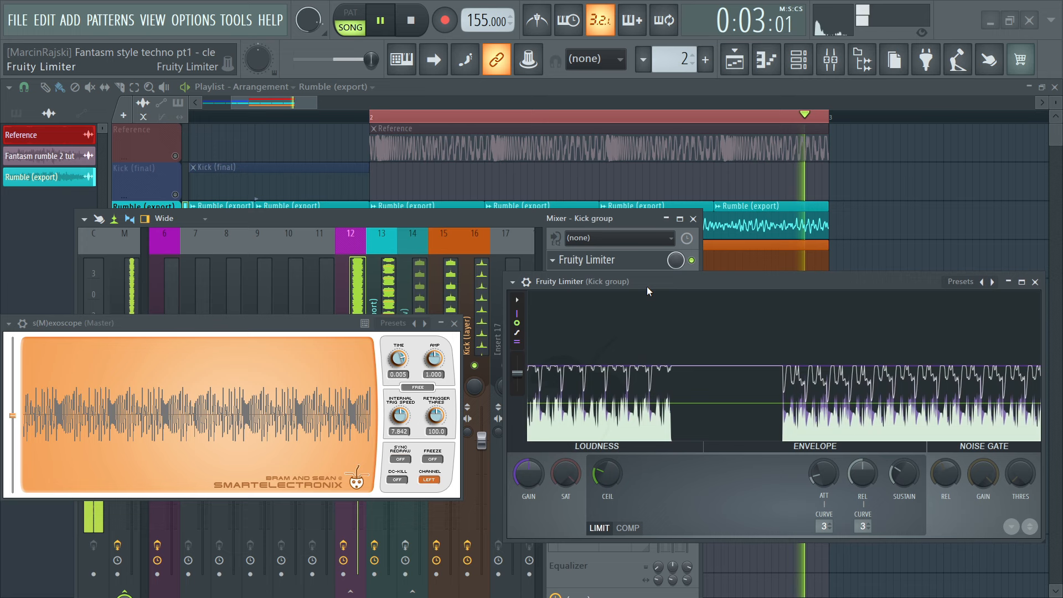
pyautogui.press('space')
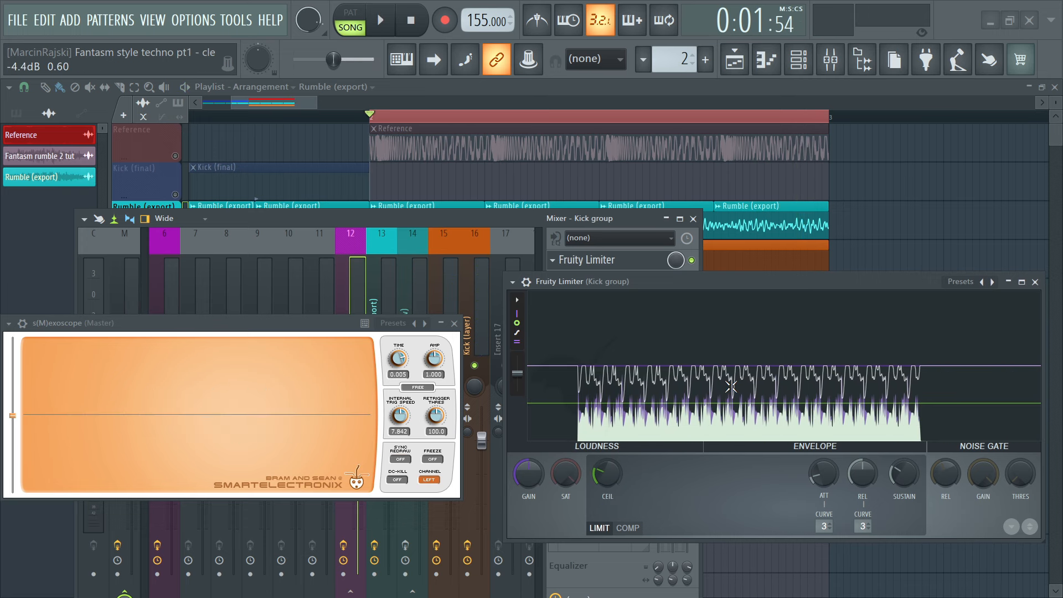
# - Raise the attack and shorten the release of the Kick group's Fruity Limiter while playing the loop, and stop playback
pyautogui.moveTo(821, 478)
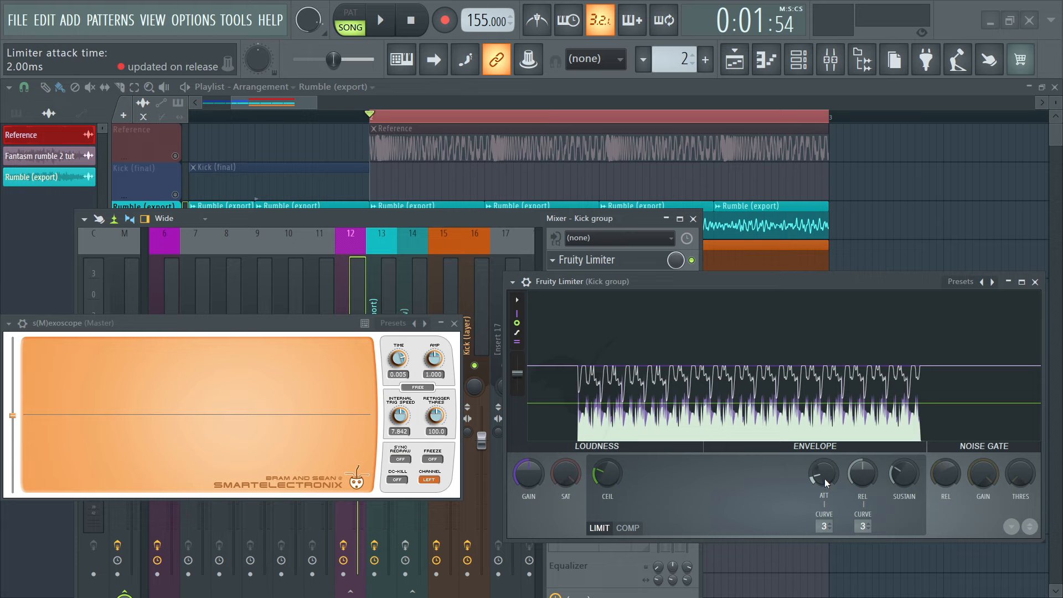
pyautogui.press('ctrl')
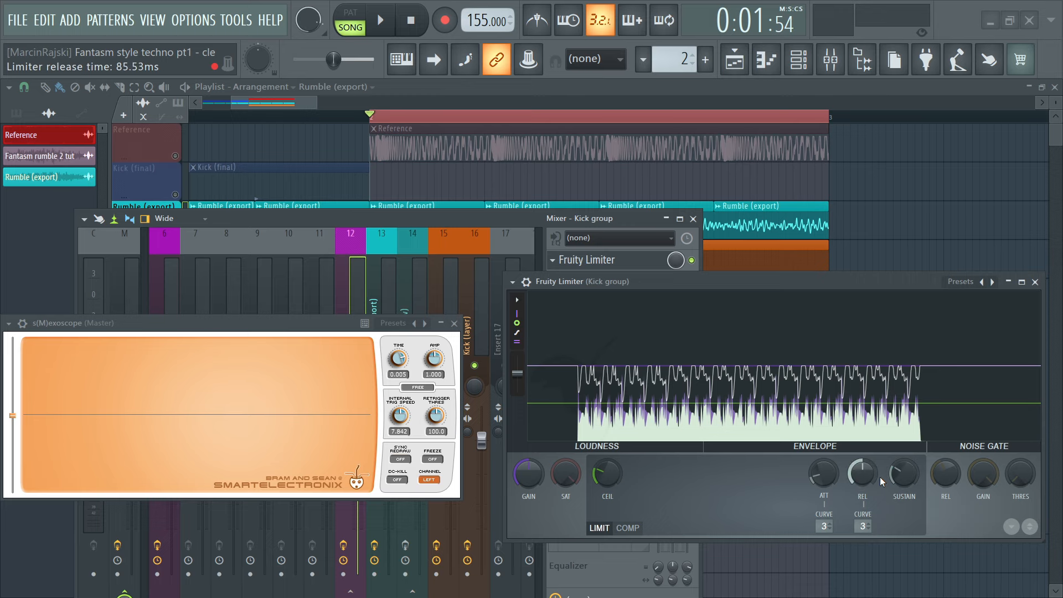
pyautogui.press('space')
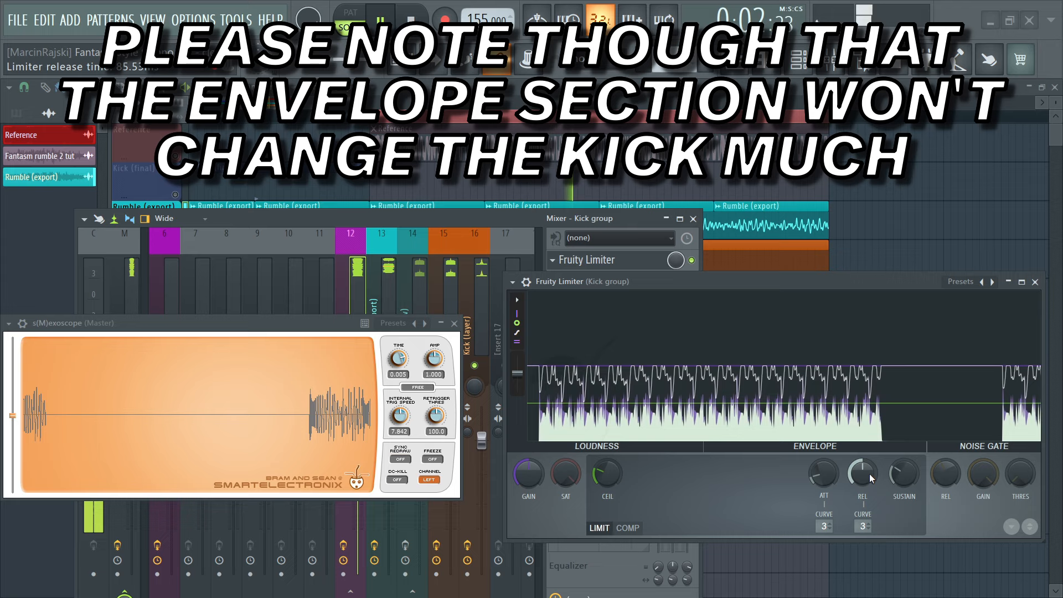
pyautogui.moveTo(866, 474); pyautogui.dragTo(867, 515)
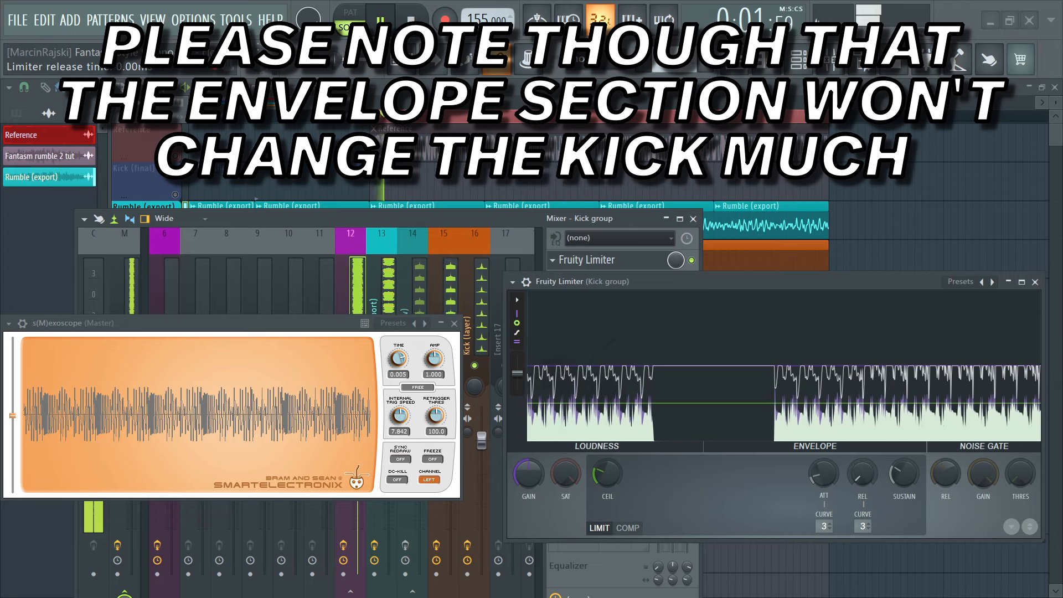
pyautogui.moveTo(862, 474); pyautogui.dragTo(862, 448)
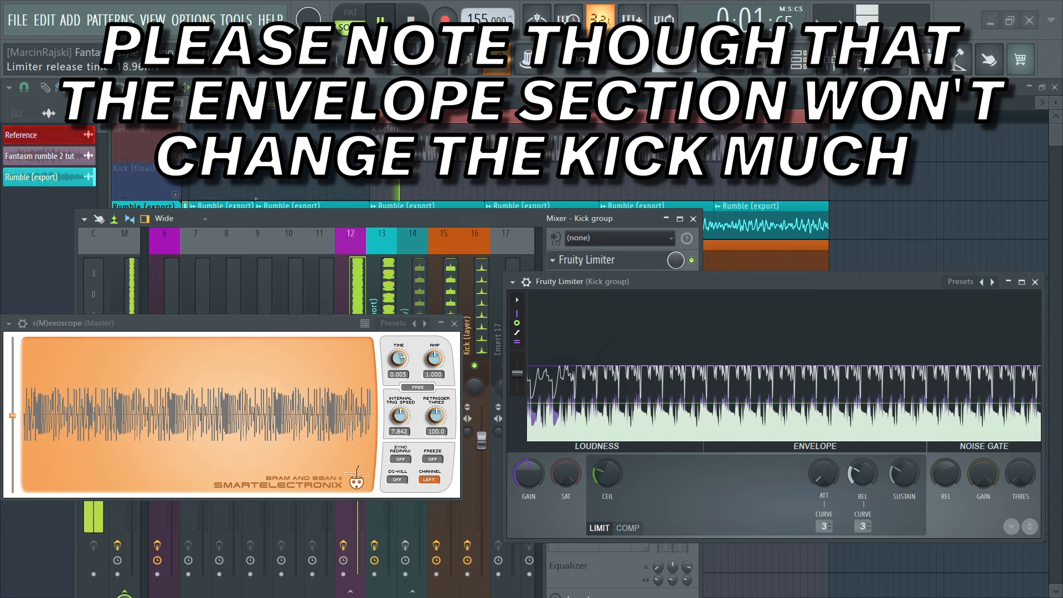
pyautogui.moveTo(821, 476); pyautogui.dragTo(867, 465)
pyautogui.press('space')
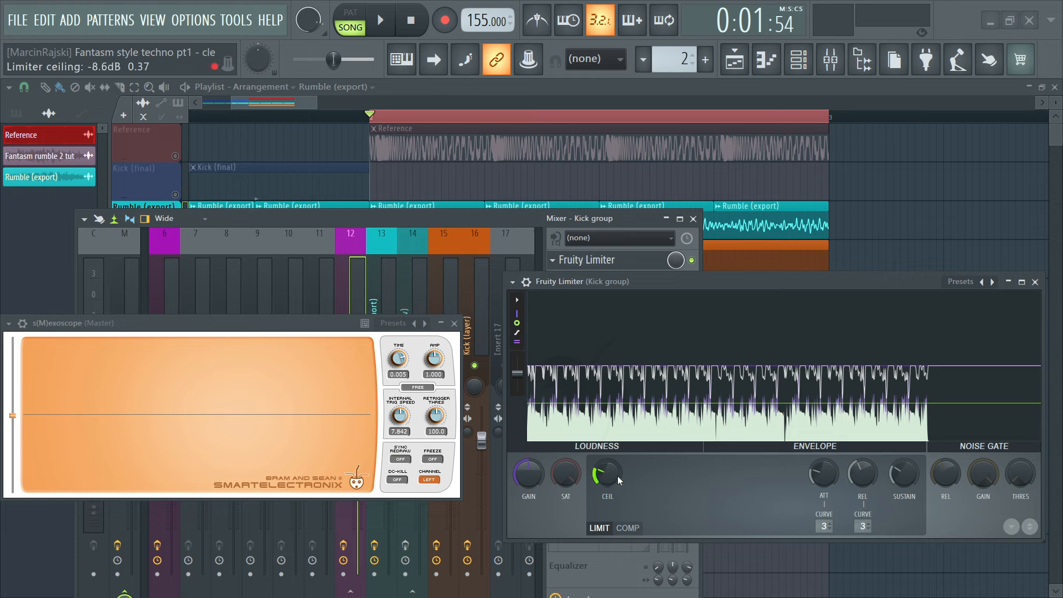
# - Try a soft saturation threshold of -17.9 dB on the limiter while playing the loop, and return it to 0.0 dB
pyautogui.moveTo(565, 483); pyautogui.dragTo(576, 526)
pyautogui.press('space')
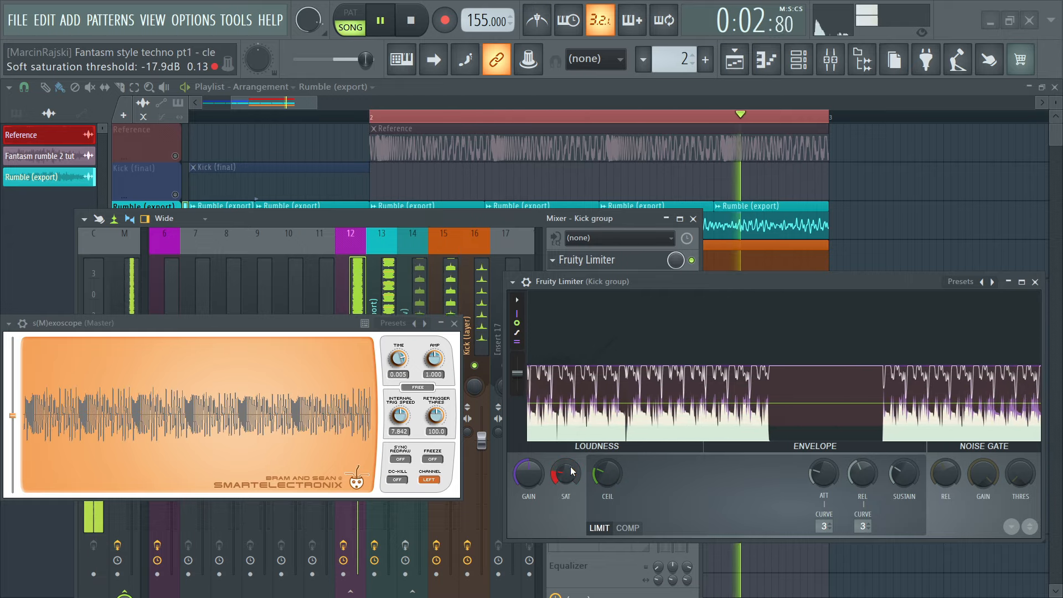
pyautogui.moveTo(567, 469); pyautogui.dragTo(567, 434)
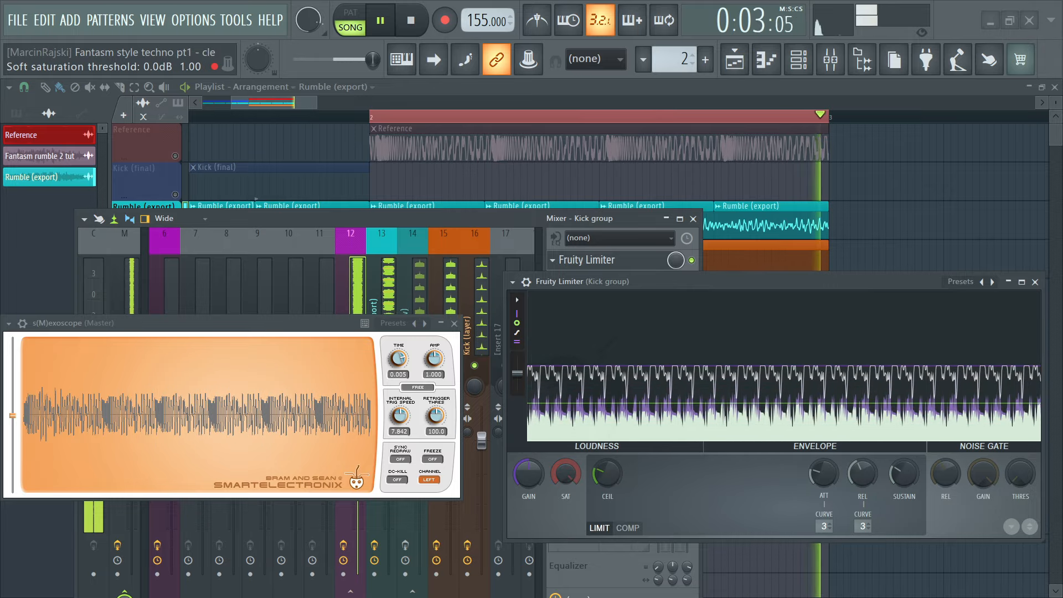
# - Compare the playing kick and rumble loop with the Kick group's Fruity Limiter bypassed and enabled, and stop playback
pyautogui.moveTo(670, 280); pyautogui.dragTo(657, 136)
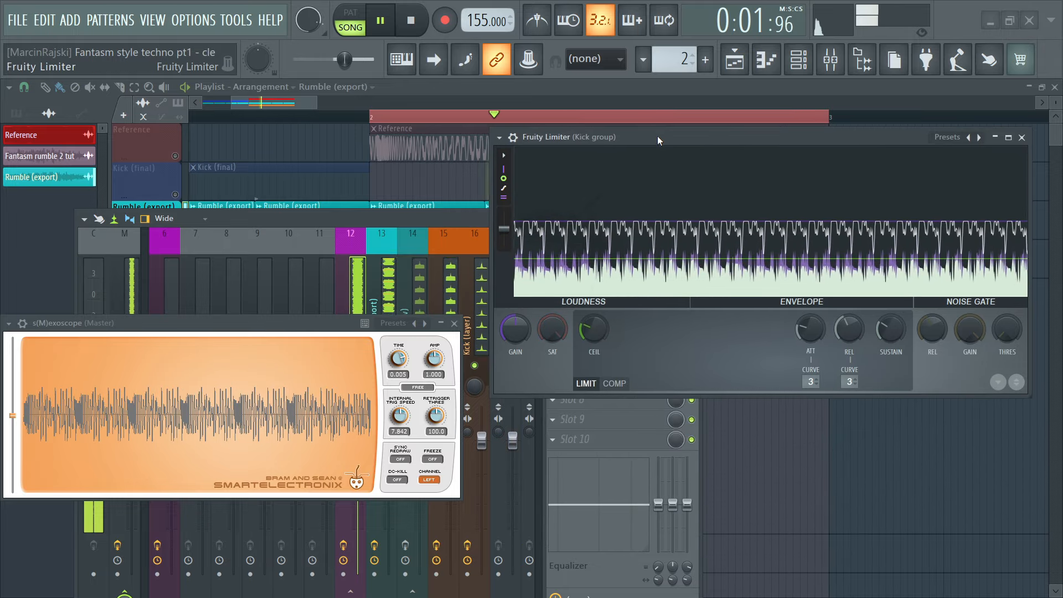
pyautogui.press('space')
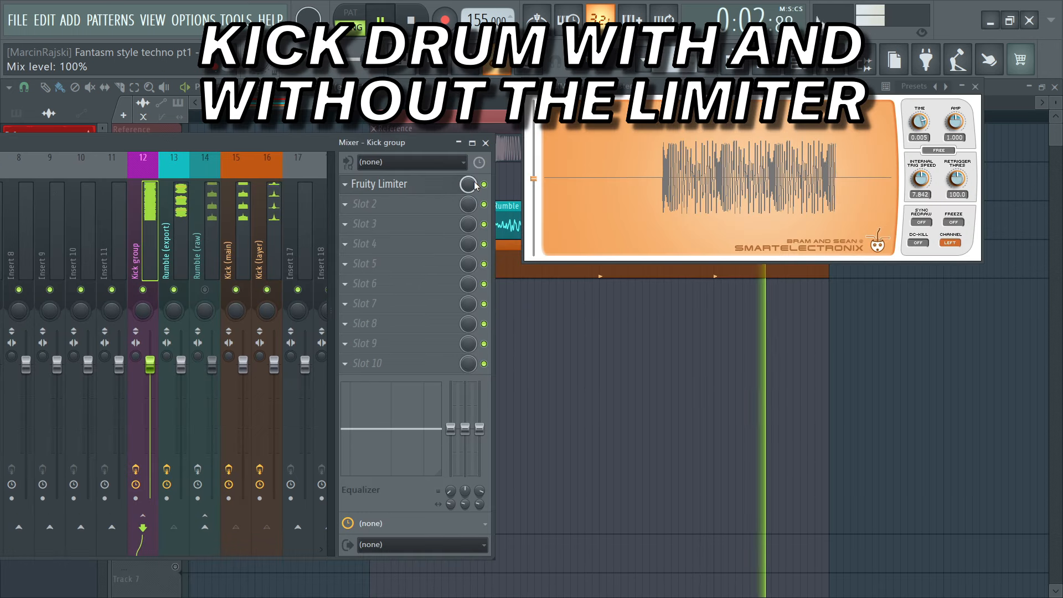
pyautogui.click(484, 185)
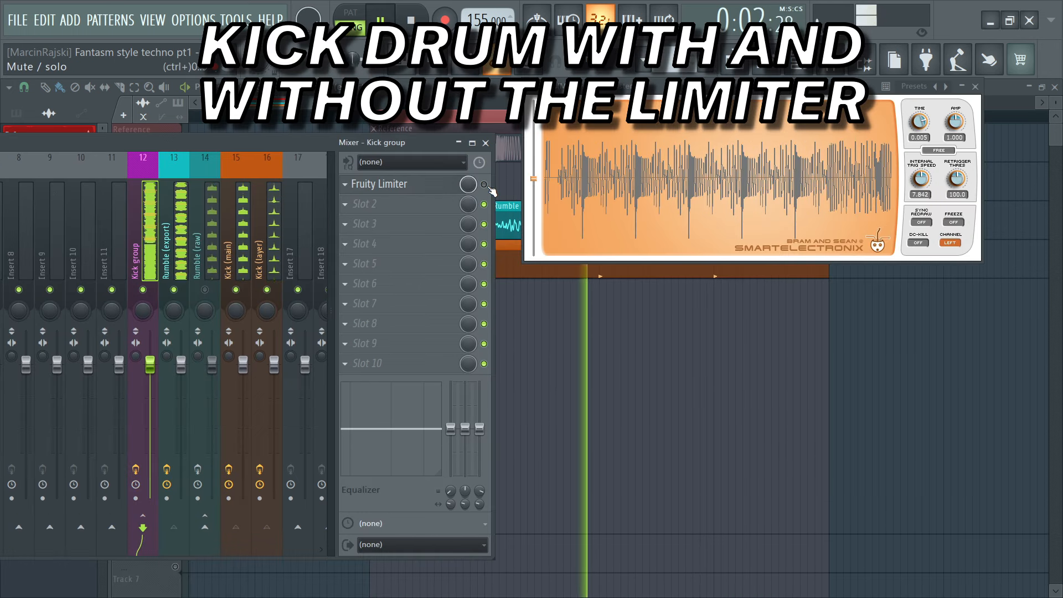
pyautogui.click(489, 187)
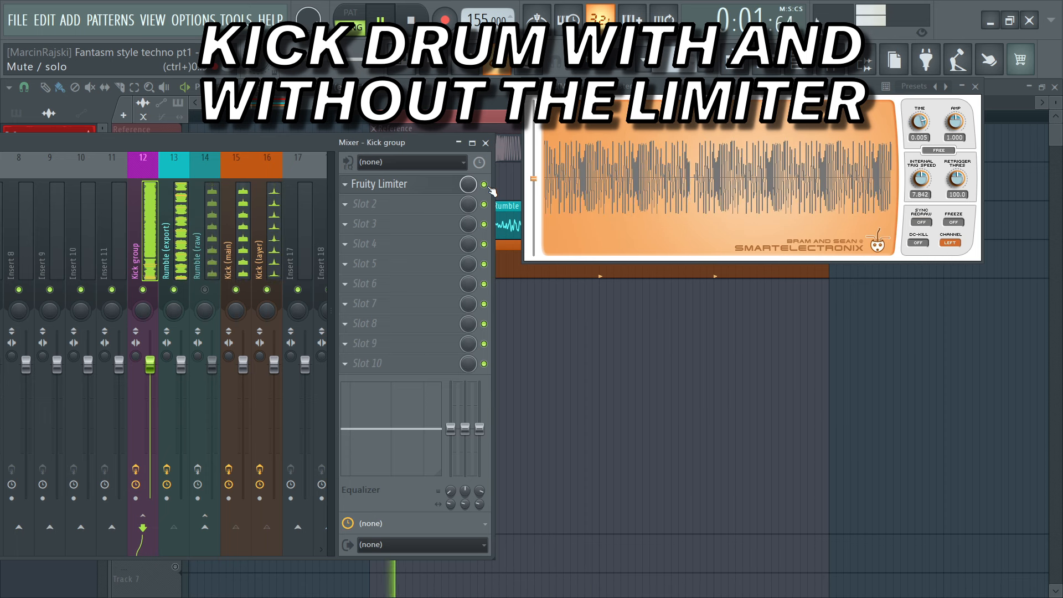
pyautogui.press('space')
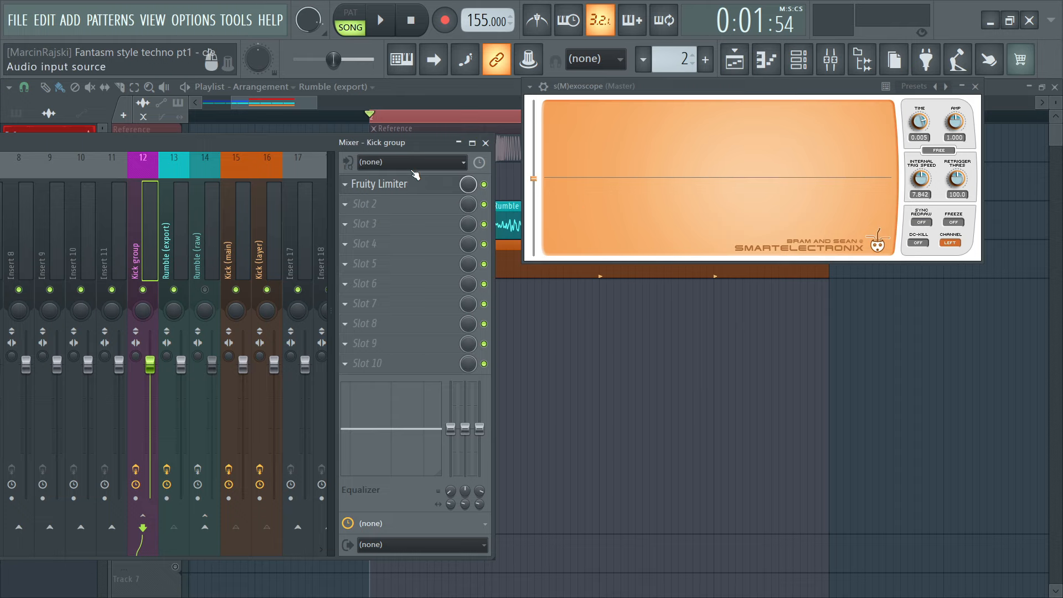
# - Reopen the Kick group's Fruity Limiter, examine its loudness and noise gate controls, and close its window
pyautogui.click(444, 188)
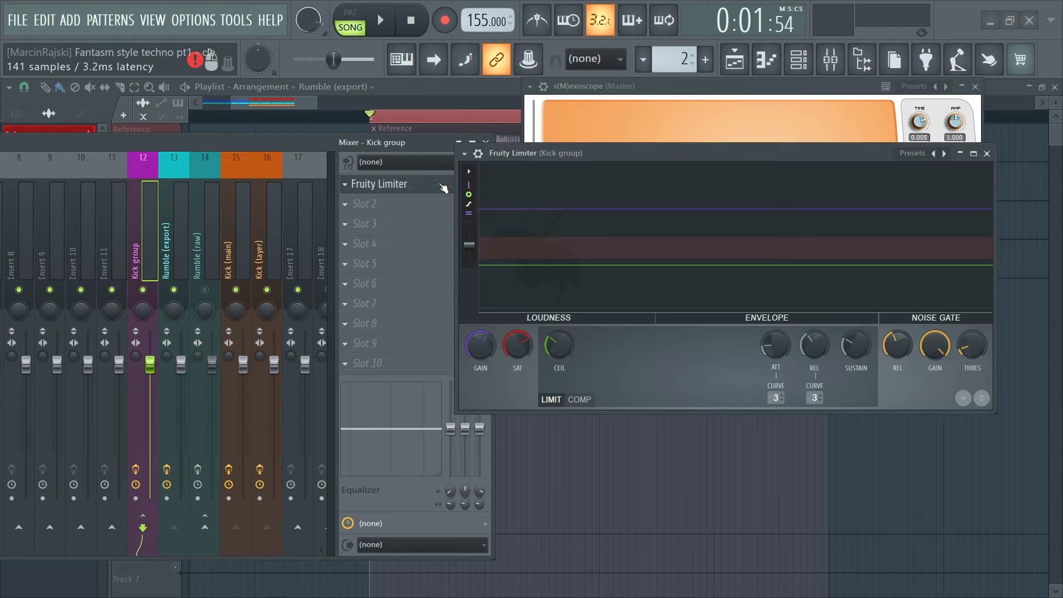
pyautogui.moveTo(565, 156)
pyautogui.mouseDown()
pyautogui.moveTo(641, 162)
pyautogui.moveTo(553, 160)
pyautogui.mouseUp()
pyautogui.click(487, 347)
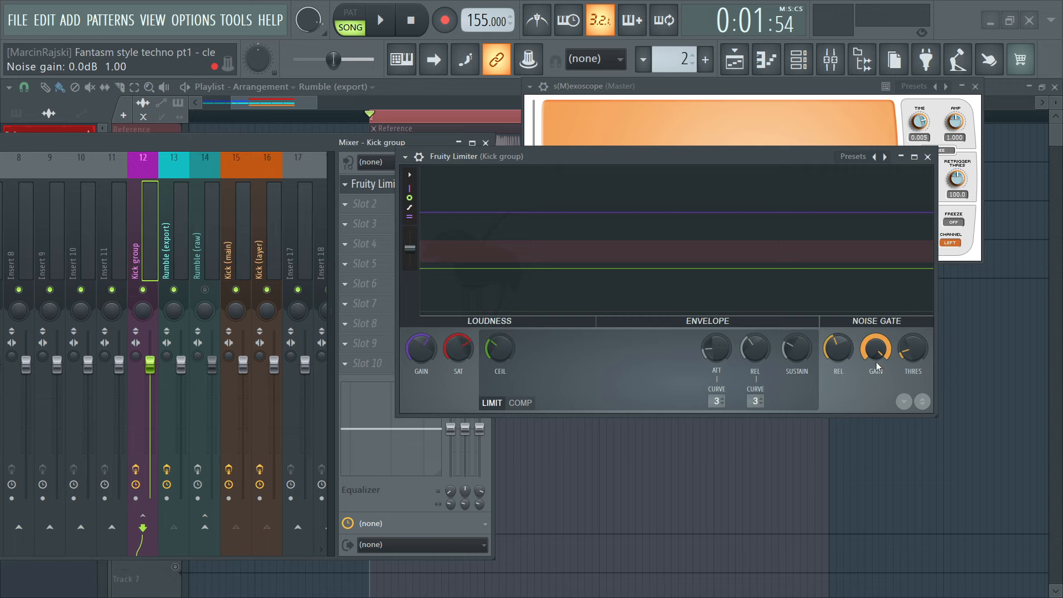
pyautogui.click(927, 157)
# - Lower the mix level of the Kick group's Fruity Limiter during playback, and close the s(M)exoscope window
pyautogui.press('space')
pyautogui.moveTo(468, 184)
pyautogui.mouseDown()
pyautogui.moveTo(468, 207)
pyautogui.moveTo(468, 197)
pyautogui.mouseUp()
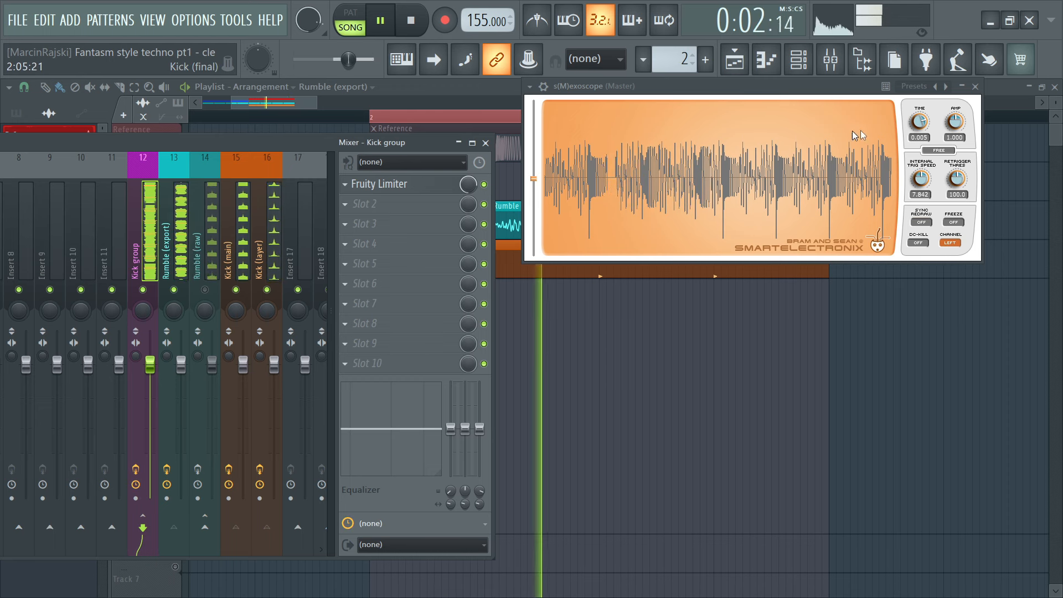
pyautogui.click(975, 87)
pyautogui.moveTo(310, 141); pyautogui.dragTo(597, 98)
pyautogui.press('space')
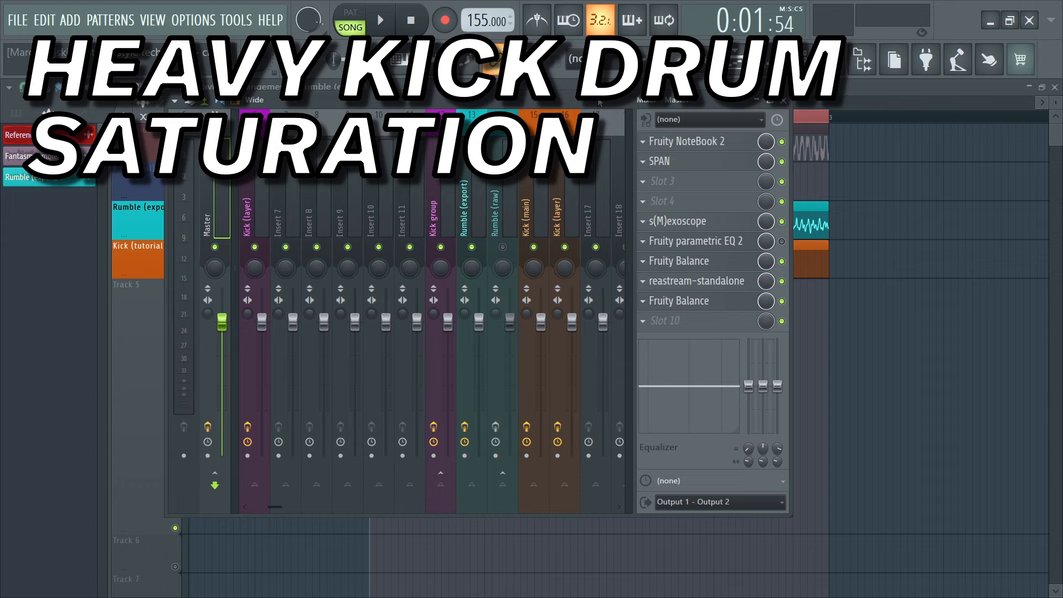
# - Load the favourited VST3 version of Newfangled Saturate into slot 2 of the Kick group insert
pyautogui.click(440, 203)
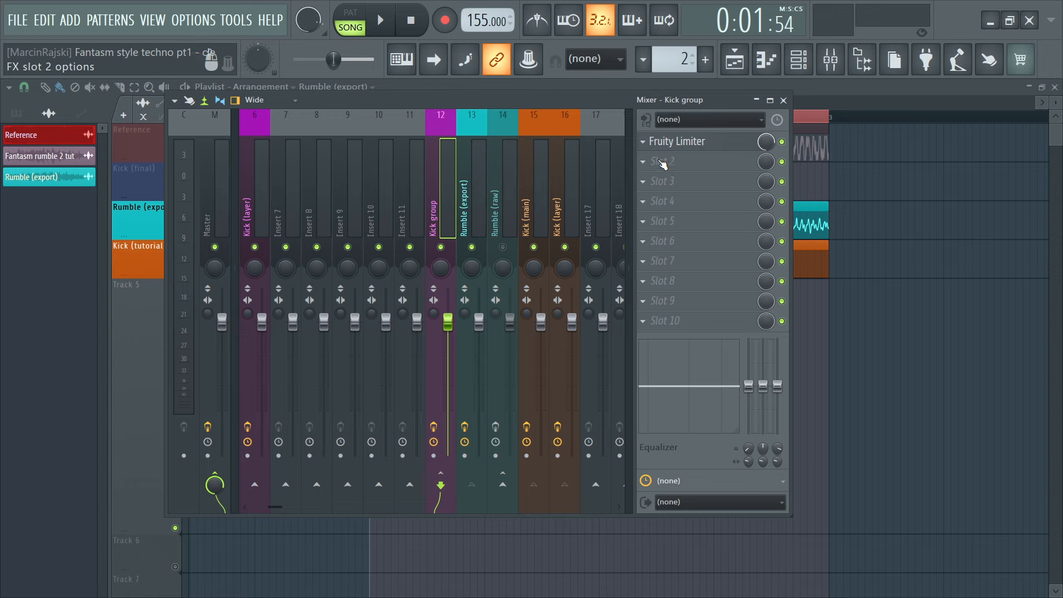
pyautogui.click(642, 162)
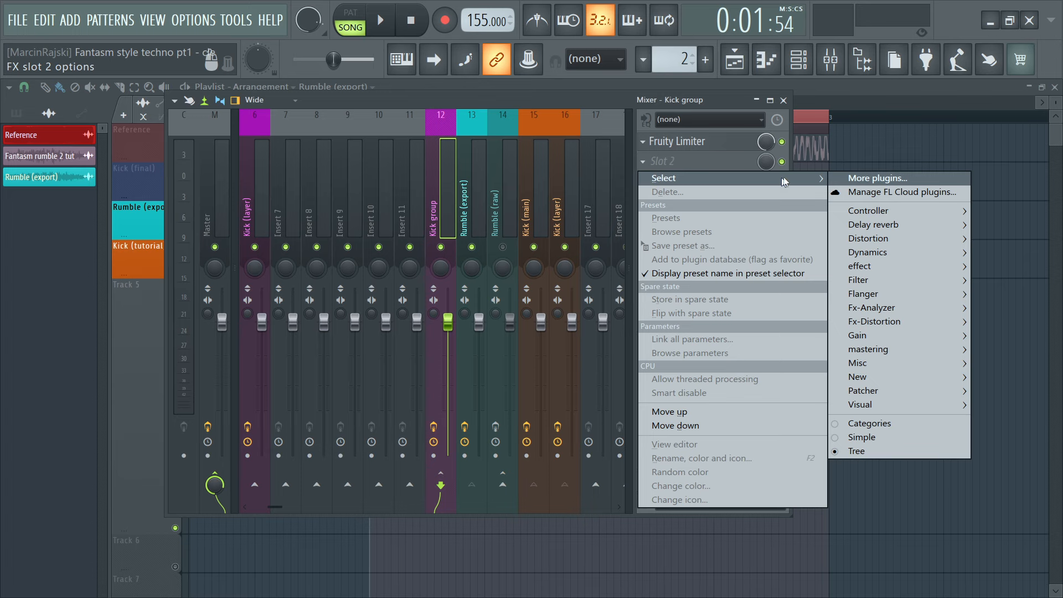
pyautogui.click(840, 182)
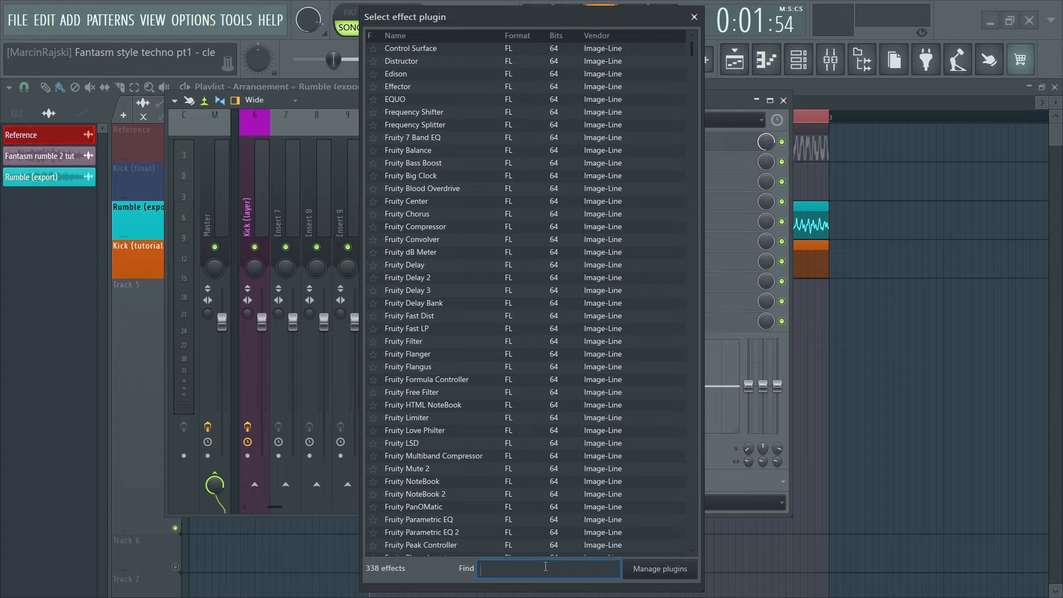
pyautogui.write('ew')
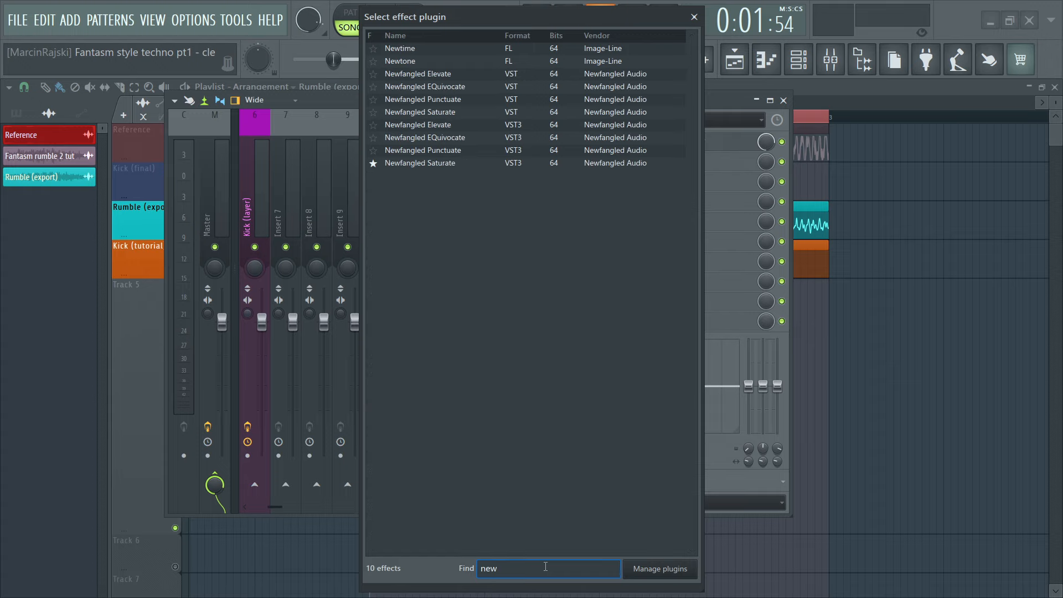
pyautogui.click(436, 163)
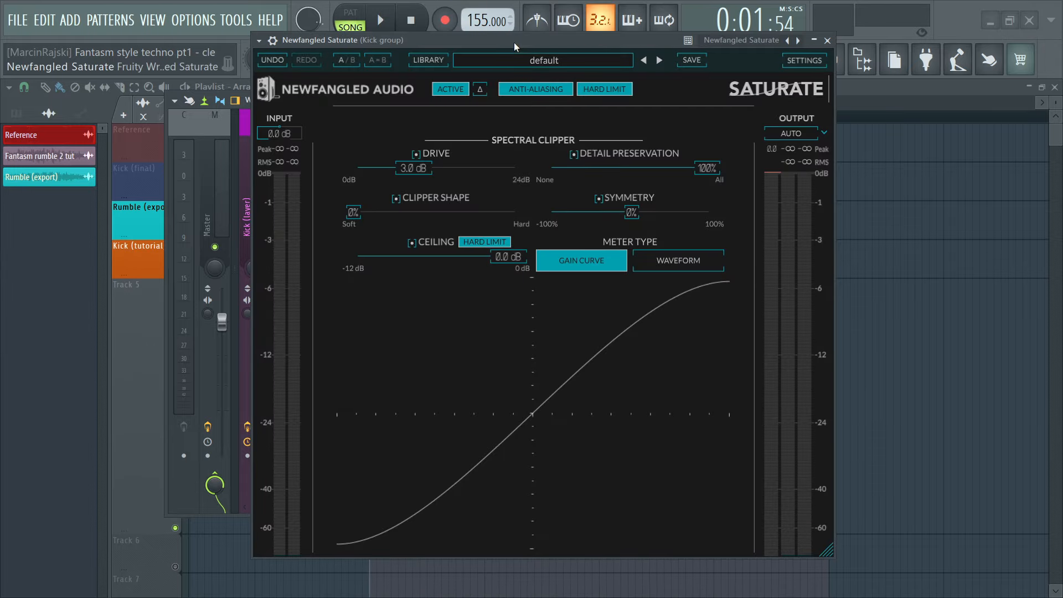
pyautogui.click(480, 108)
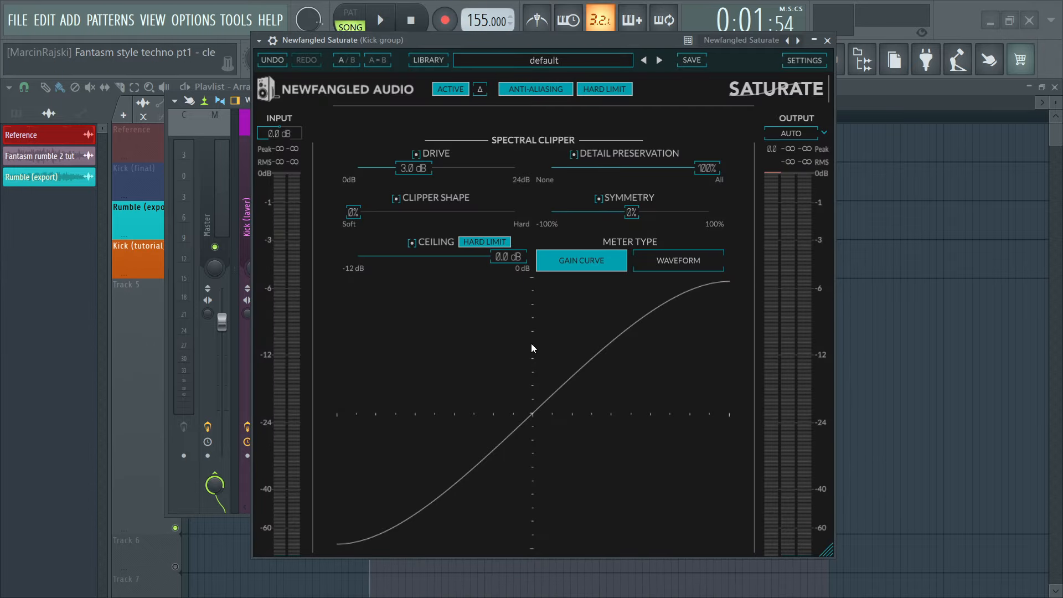
# - Raise Saturate's drive to about 15.4 dB, keeping the clipper shape at 0% and detail preservation at 100%
pyautogui.moveTo(421, 169); pyautogui.dragTo(482, 170)
pyautogui.moveTo(363, 213); pyautogui.dragTo(339, 216)
pyautogui.moveTo(696, 176); pyautogui.dragTo(721, 167)
pyautogui.moveTo(478, 167)
pyautogui.mouseDown()
pyautogui.moveTo(432, 166)
pyautogui.moveTo(494, 170)
pyautogui.mouseUp()
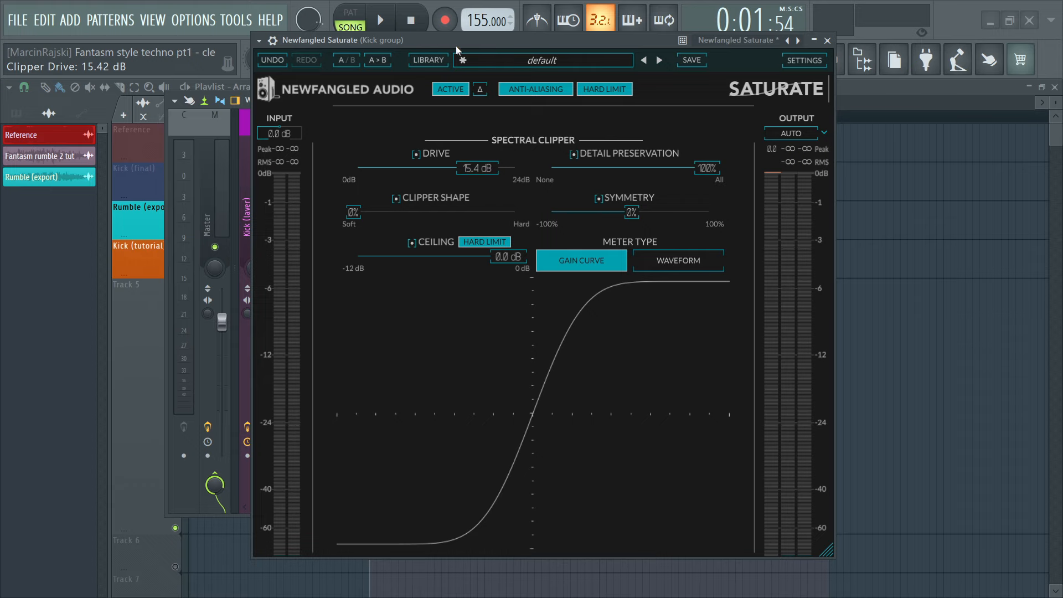
# - Raise Saturate's drive to 18.6 dB while playing the loop, and lower its output to about -9 dB
pyautogui.moveTo(453, 40); pyautogui.dragTo(480, 61)
pyautogui.moveTo(498, 191)
pyautogui.mouseDown()
pyautogui.moveTo(371, 185)
pyautogui.moveTo(454, 201)
pyautogui.moveTo(505, 193)
pyautogui.mouseUp()
pyautogui.press('space')
pyautogui.click(850, 156)
pyautogui.click(881, 166)
pyautogui.moveTo(818, 156); pyautogui.dragTo(820, 182)
pyautogui.moveTo(481, 192); pyautogui.dragTo(529, 195)
pyautogui.moveTo(798, 158); pyautogui.dragTo(797, 171)
pyautogui.moveTo(551, 183); pyautogui.dragTo(558, 184)
# - Compare the loop with Saturate inactive and active, trim its output to -9.5 dB, and stop playback
pyautogui.click(475, 116)
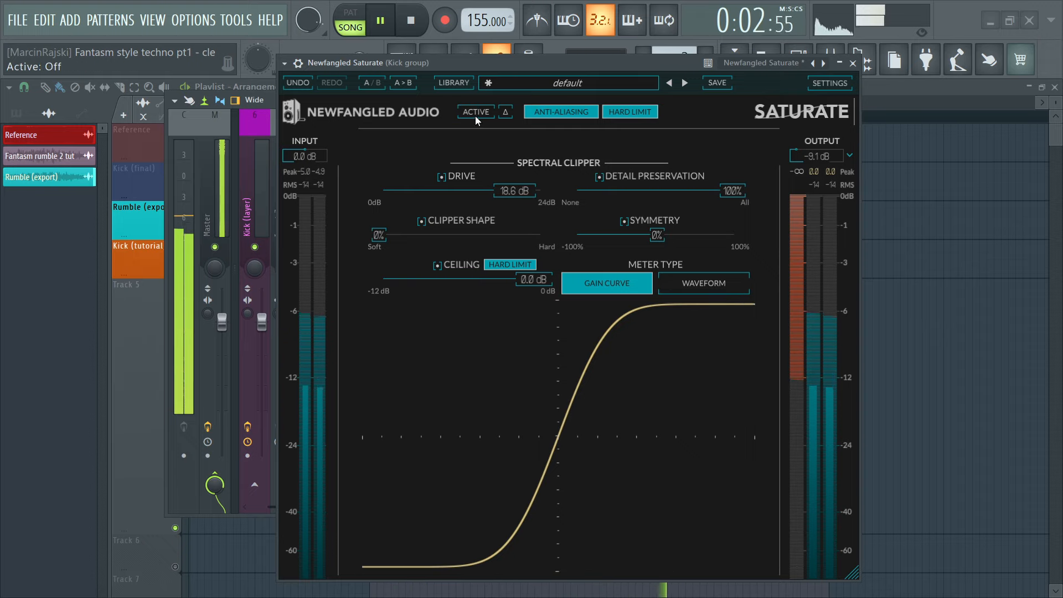
pyautogui.click(474, 112)
pyautogui.scroll(-1, 823, 152)
pyautogui.scroll(-2, 824, 152)
pyautogui.click(474, 111)
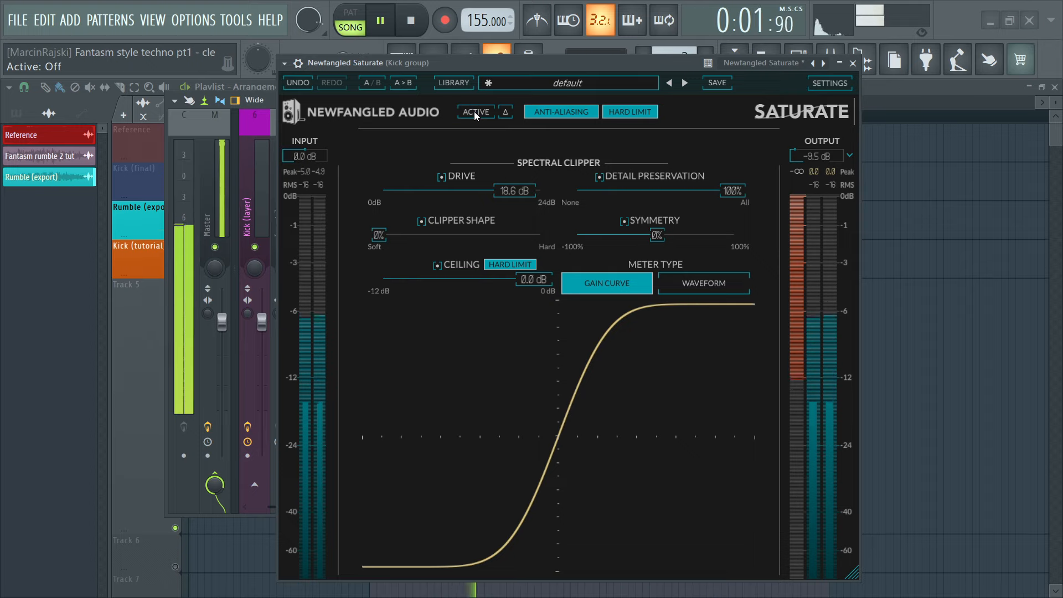
pyautogui.click(474, 112)
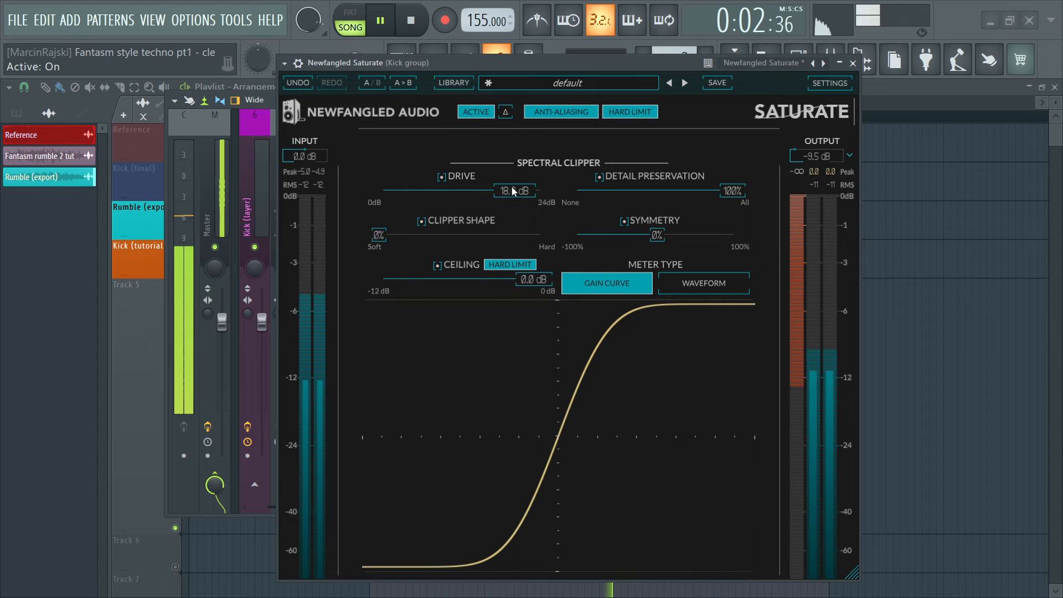
pyautogui.press('space')
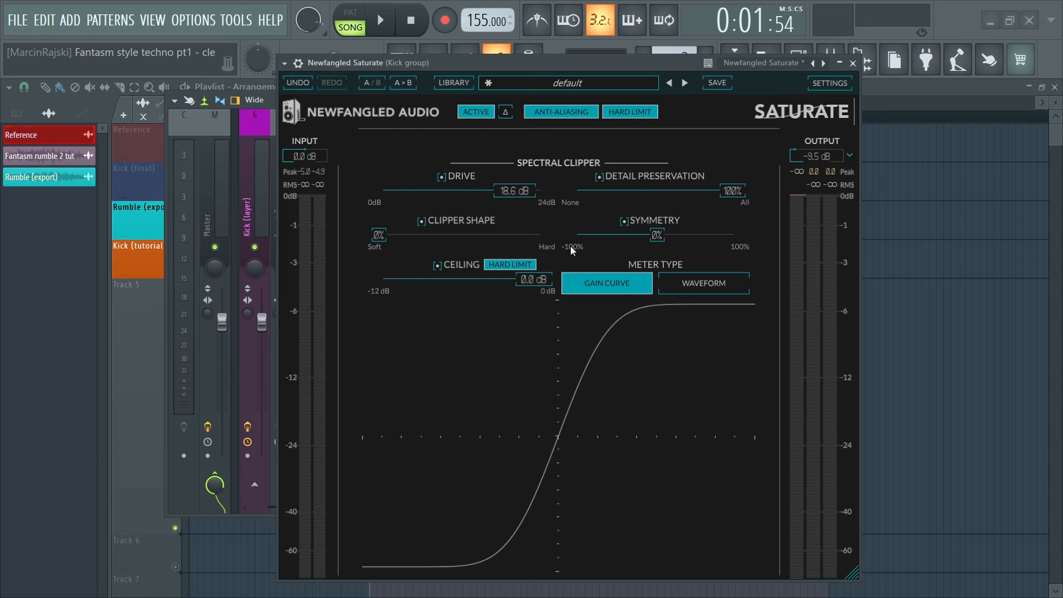
# - Set Saturate's clipper shape to 3%, and adjust its symmetry and ceiling while playing the loop
pyautogui.press('space')
pyautogui.moveTo(378, 235)
pyautogui.mouseDown()
pyautogui.moveTo(546, 228)
pyautogui.moveTo(382, 232)
pyautogui.mouseUp()
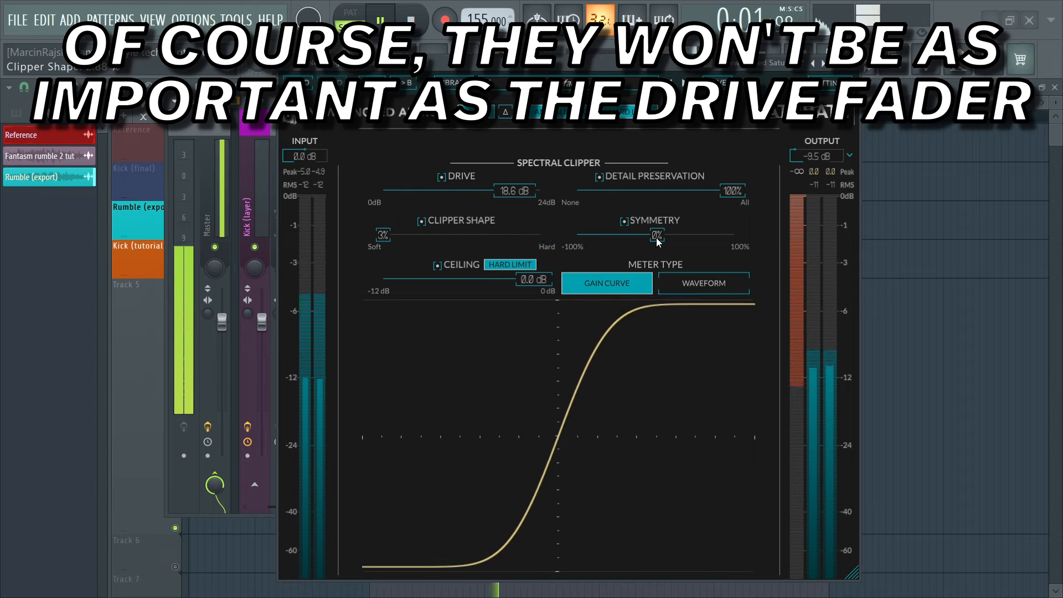
pyautogui.moveTo(657, 236)
pyautogui.mouseDown()
pyautogui.moveTo(752, 242)
pyautogui.moveTo(559, 231)
pyautogui.moveTo(666, 235)
pyautogui.mouseUp()
pyautogui.moveTo(505, 278); pyautogui.dragTo(547, 291)
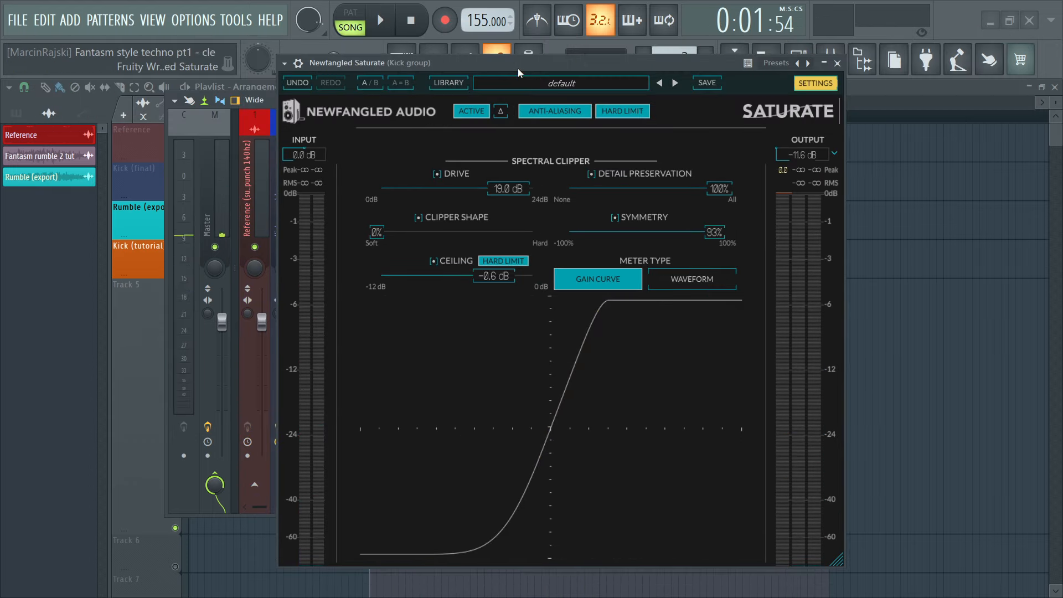
# - Play the loop and compare it with the Kick group's Newfangled Saturate slot bypassed and enabled
pyautogui.moveTo(517, 69); pyautogui.dragTo(324, 63)
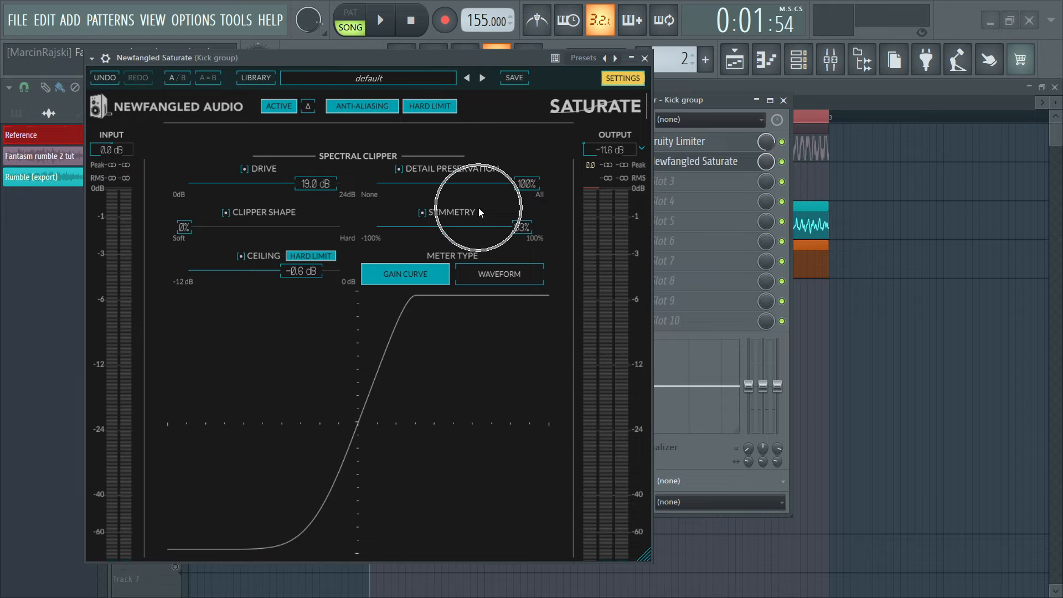
pyautogui.click(731, 101)
pyautogui.press('space')
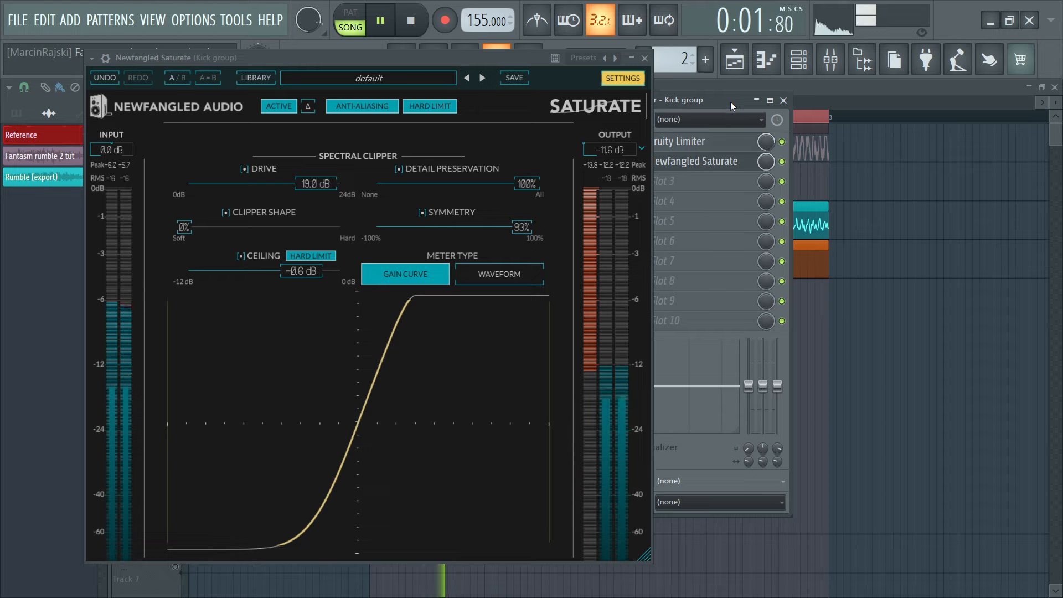
pyautogui.click(782, 162)
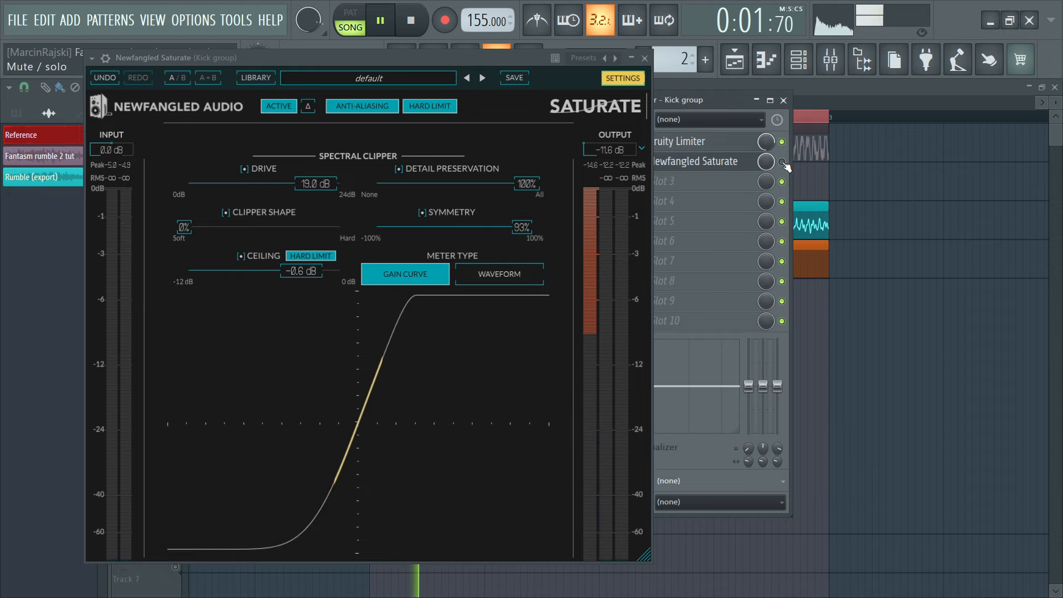
pyautogui.click(782, 162)
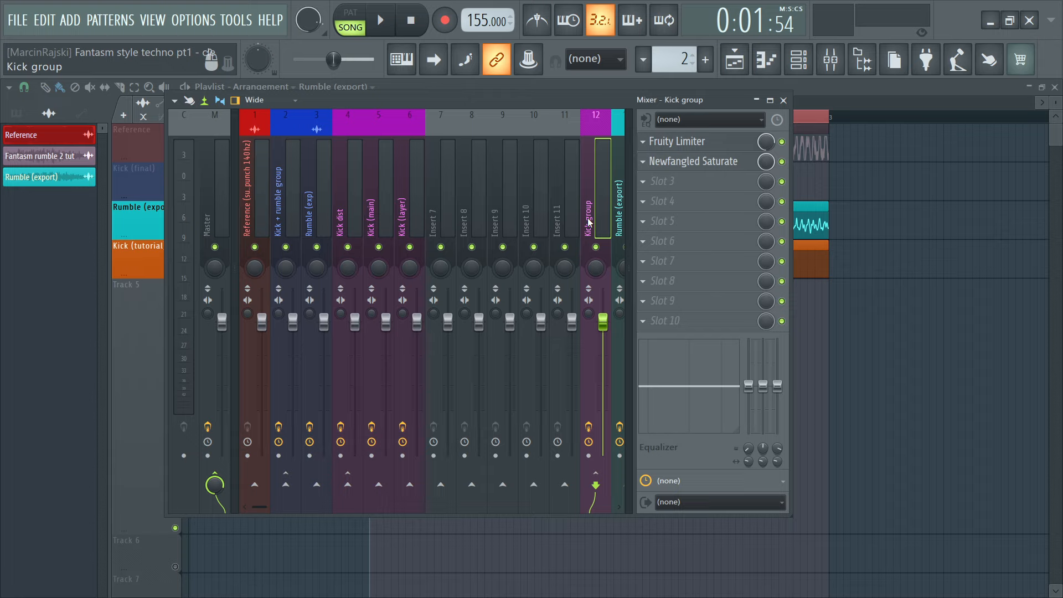
# - Load the MSED plugin into the third effect slot of the Kick group and place its window beside the mixer tracks
pyautogui.click(681, 180)
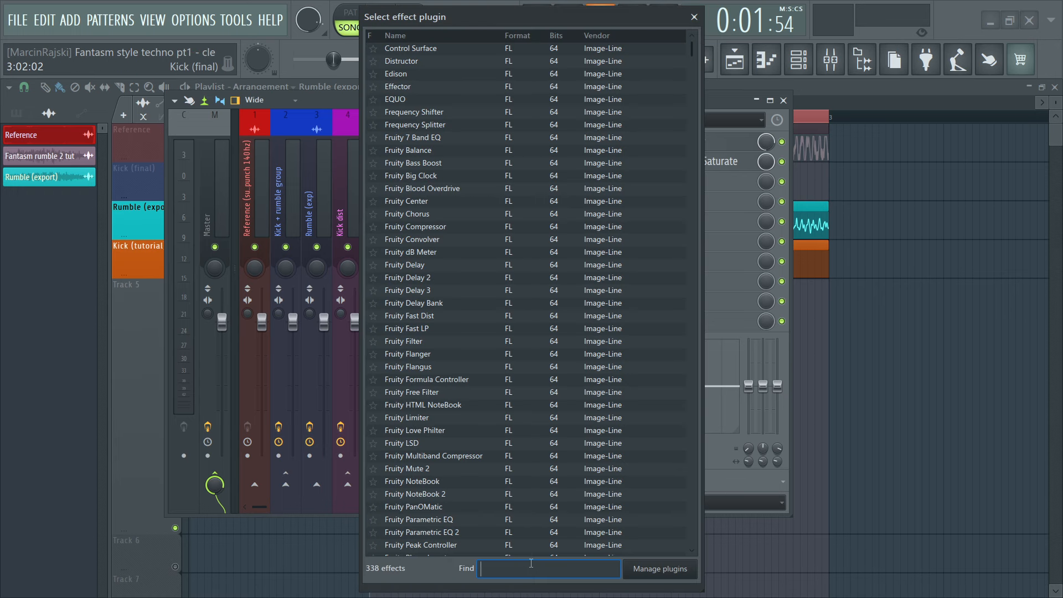
pyautogui.write('msed')
pyautogui.click(395, 48)
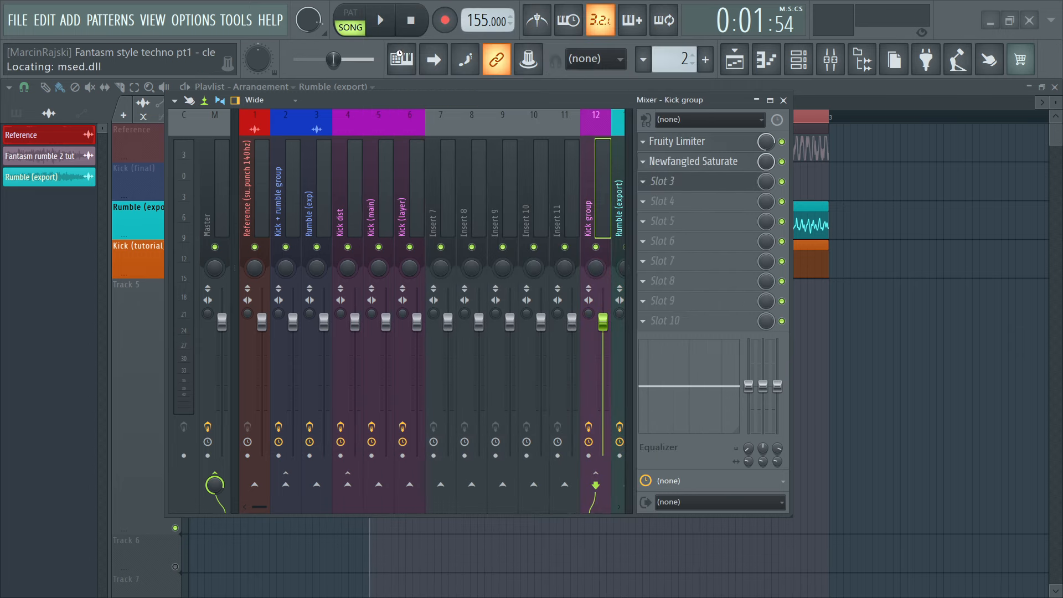
pyautogui.moveTo(255, 137); pyautogui.dragTo(677, 226)
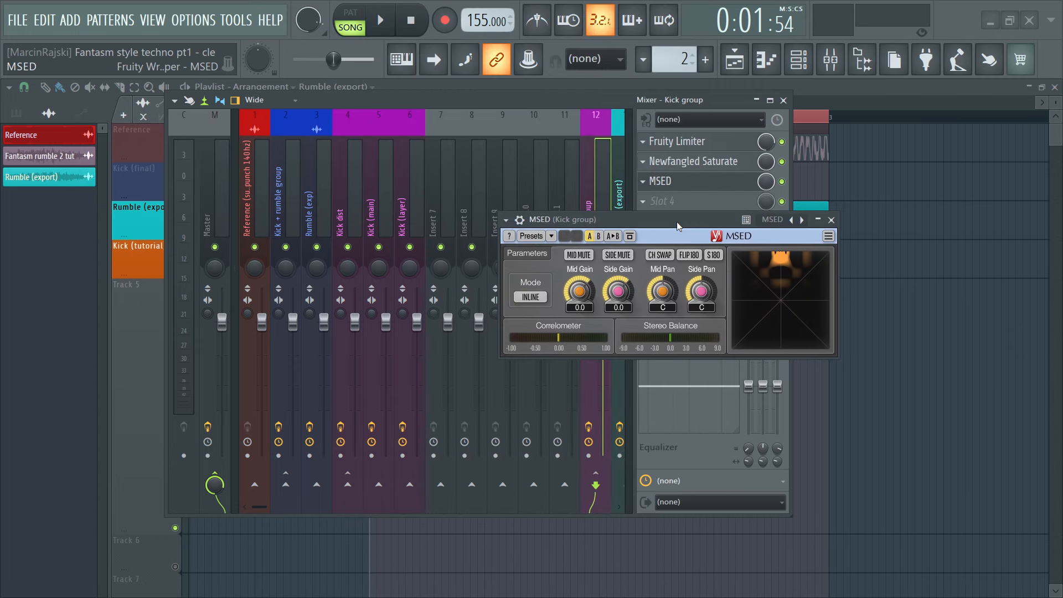
# - Play the loop and raise MSED's side gain to 8.1 dB, keeping its mid gain at 0.0 dB
pyautogui.press('space')
pyautogui.moveTo(625, 296)
pyautogui.mouseDown()
pyautogui.moveTo(618, 269)
pyautogui.moveTo(579, 292)
pyautogui.moveTo(606, 294)
pyautogui.mouseUp()
pyautogui.doubleClick(620, 291)
pyautogui.doubleClick(576, 289)
pyautogui.keyDown('ctrl'); pyautogui.click(579, 291); pyautogui.keyUp('ctrl')
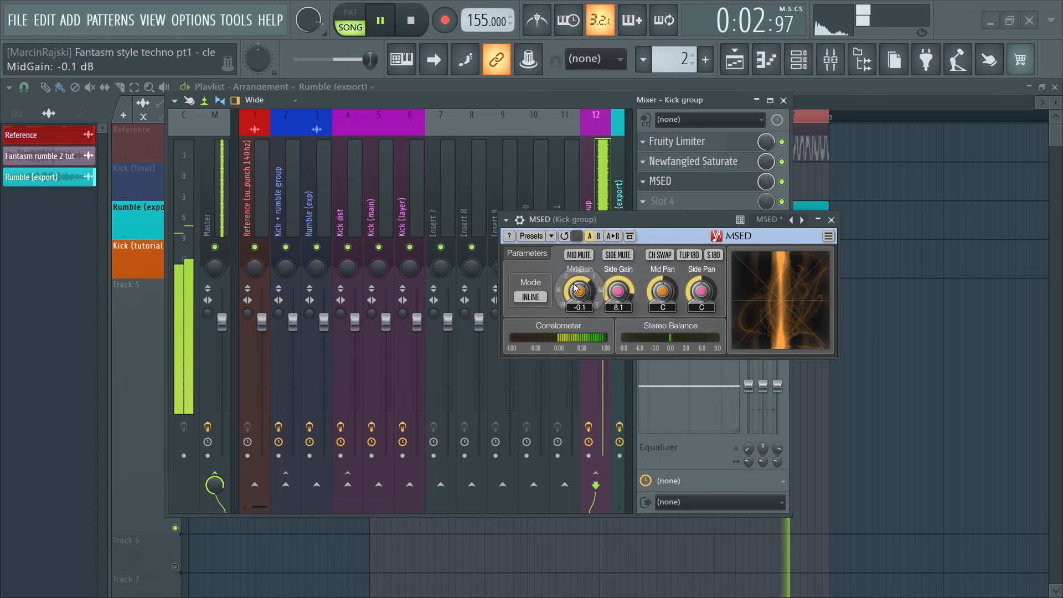
# - Compare the playing loop with MSED bypassed and enabled, leave it enabled, and put its window away
pyautogui.click(782, 182)
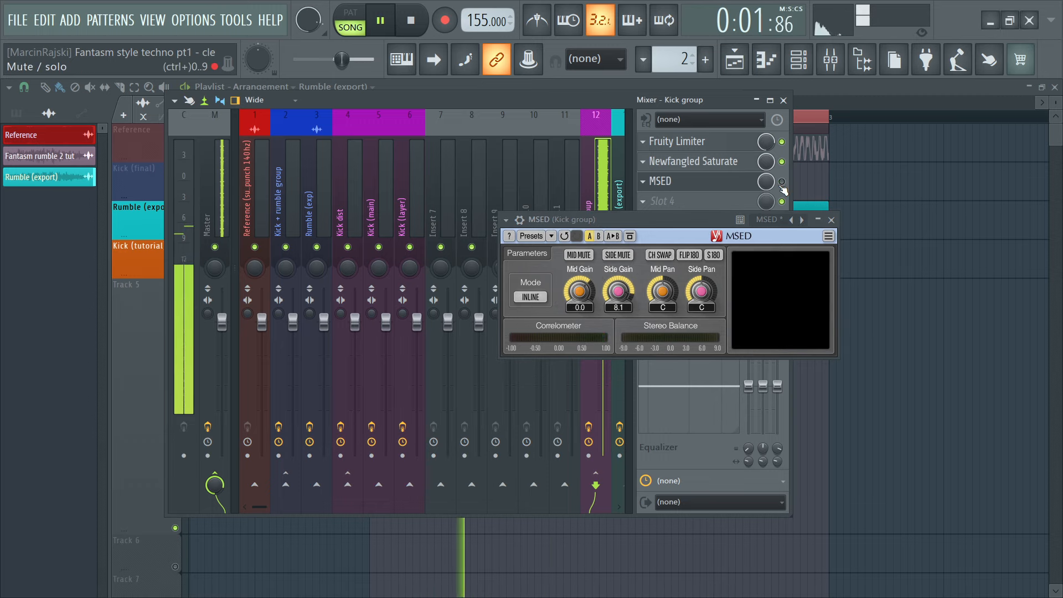
pyautogui.click(782, 182)
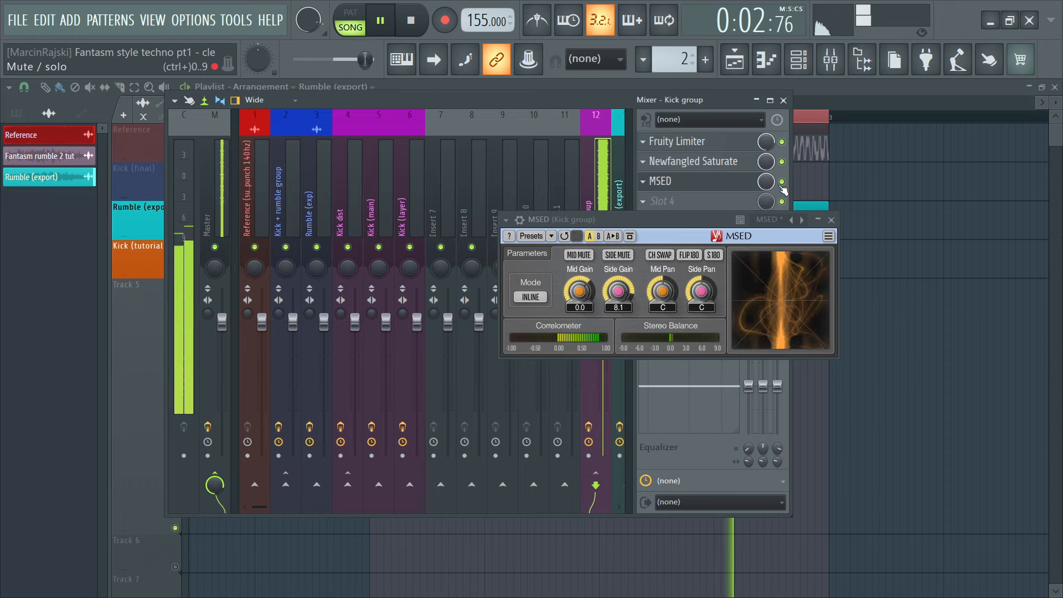
pyautogui.click(782, 183)
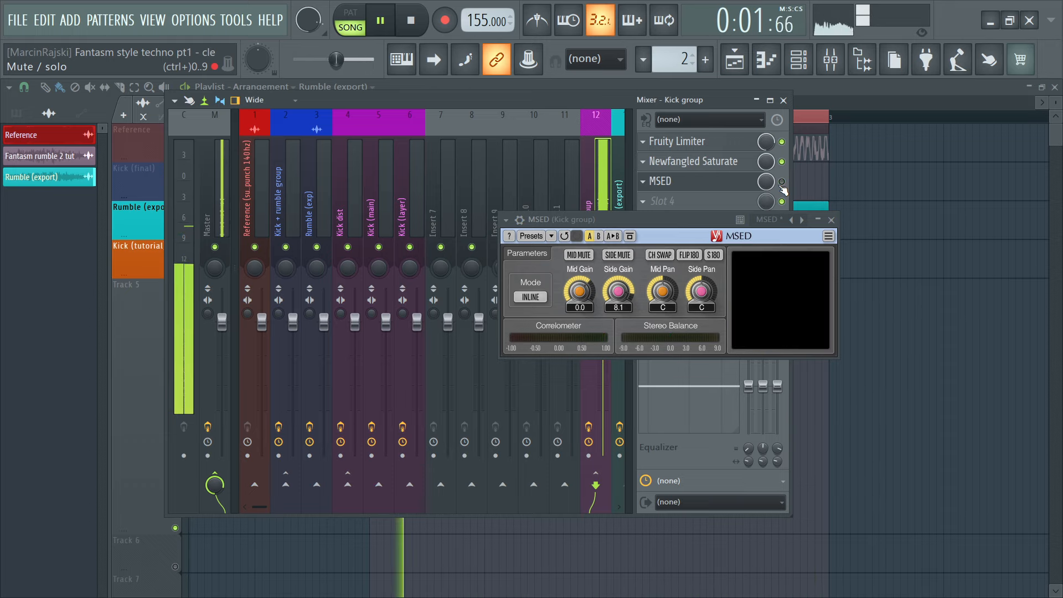
pyautogui.click(782, 181)
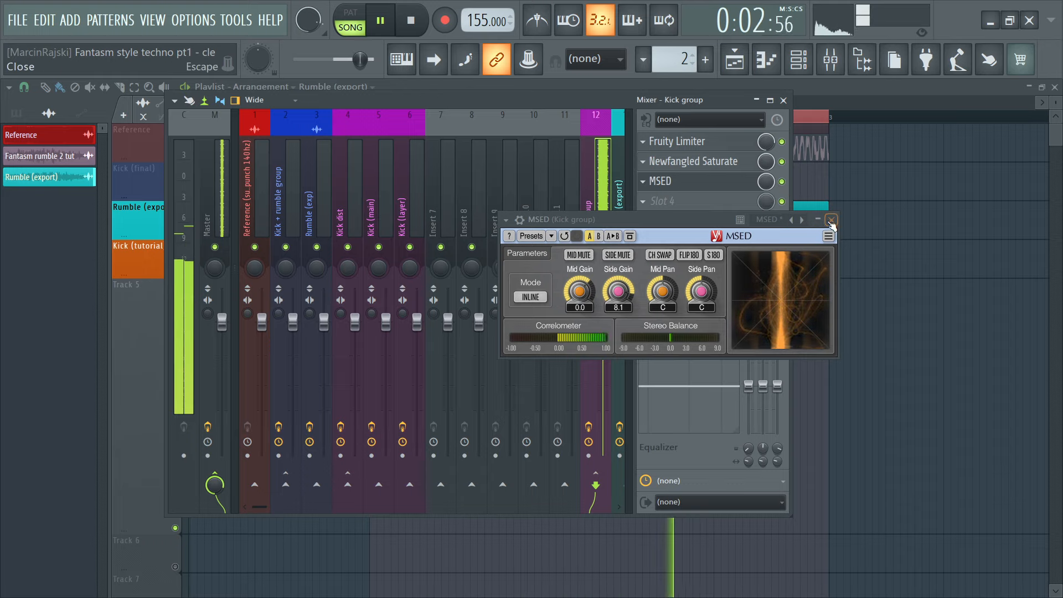
pyautogui.click(818, 219)
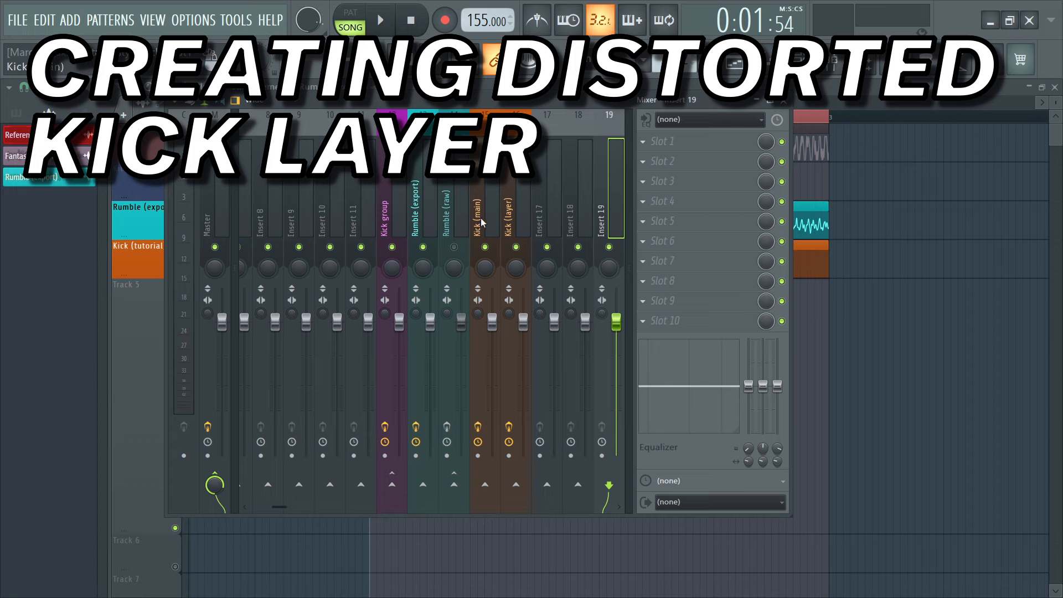
# - Shift the Kick (main) and Kick (layer) mixer tracks one track over, and send Kick (main) to the freed Insert 15
pyautogui.click(481, 221)
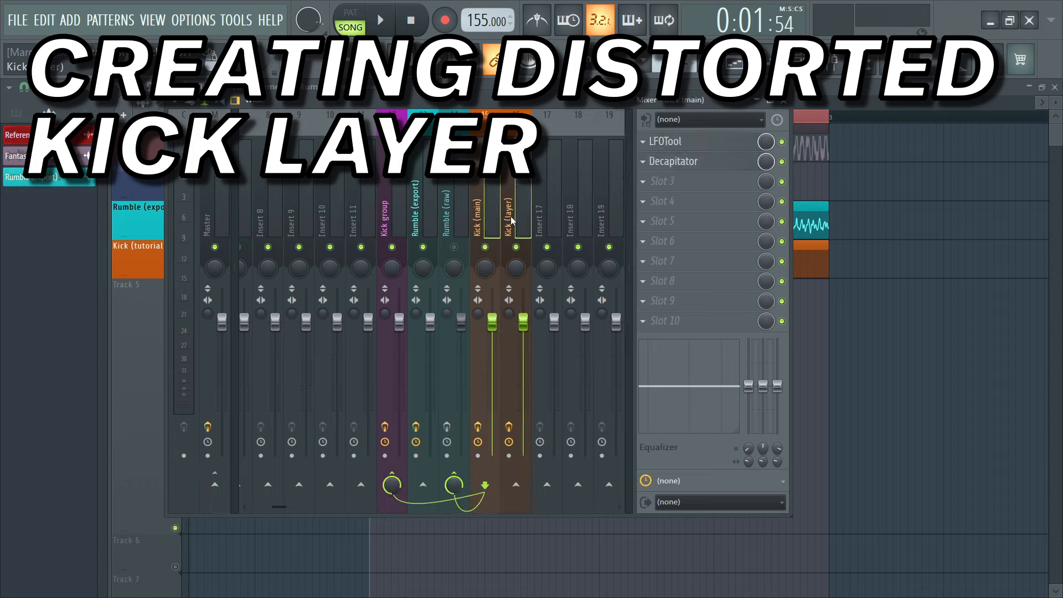
pyautogui.hotkey('alt', 'Right')
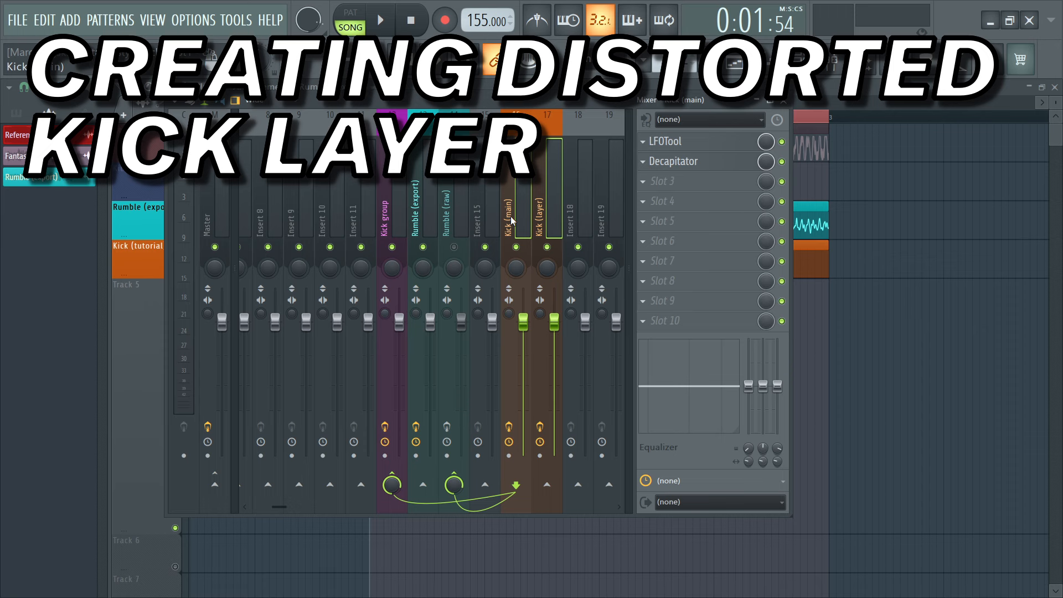
pyautogui.click(485, 485)
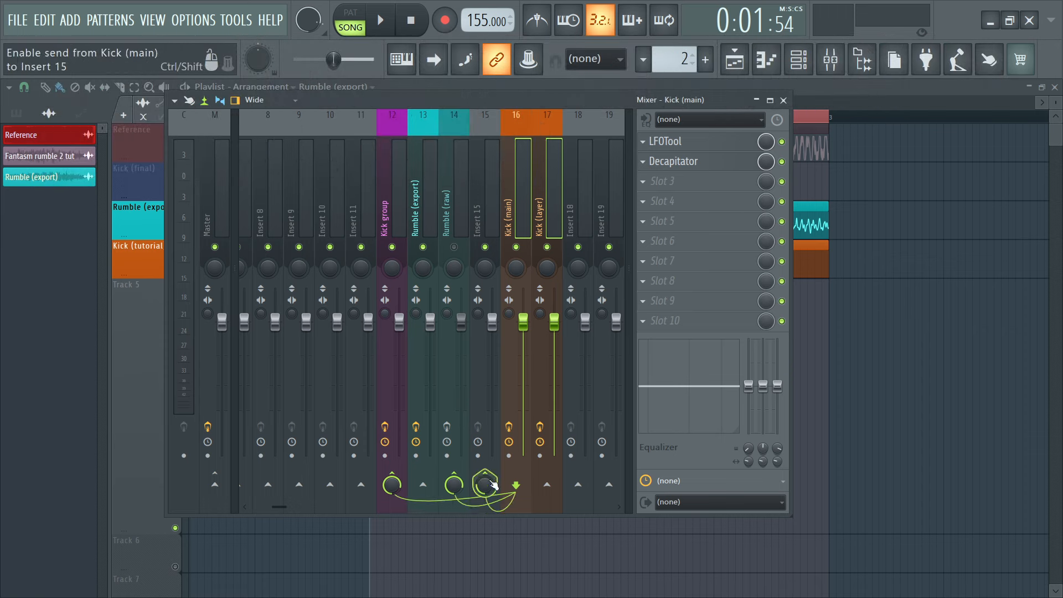
# - Rename Insert 15 as "Kick dist layer" and route it to the Kick group instead of the Master
pyautogui.doubleClick(479, 224)
pyautogui.write('Kick dist layer')
pyautogui.press('Return')
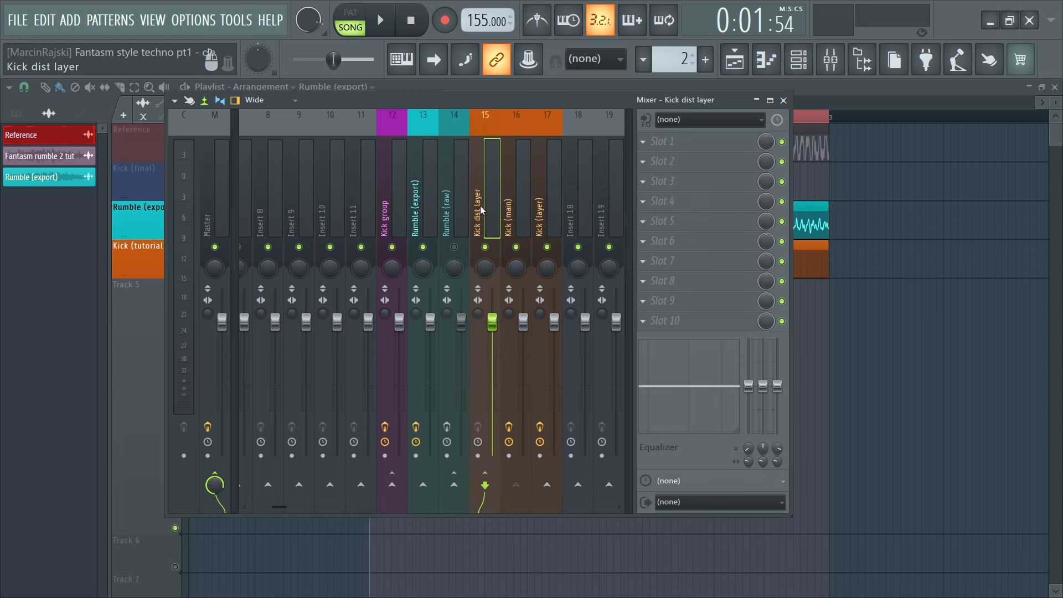
pyautogui.click(216, 483)
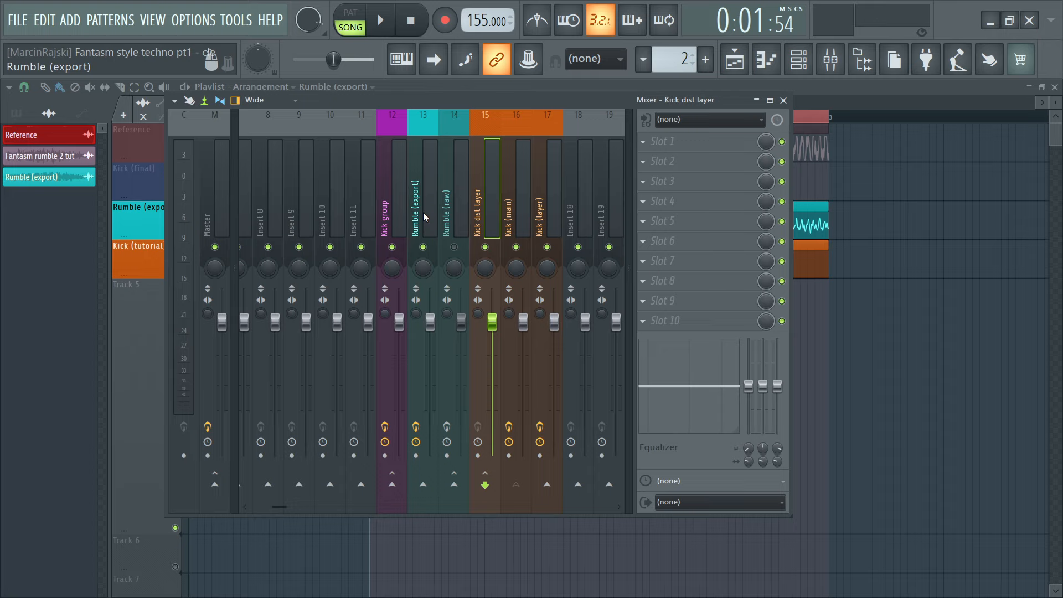
pyautogui.click(392, 485)
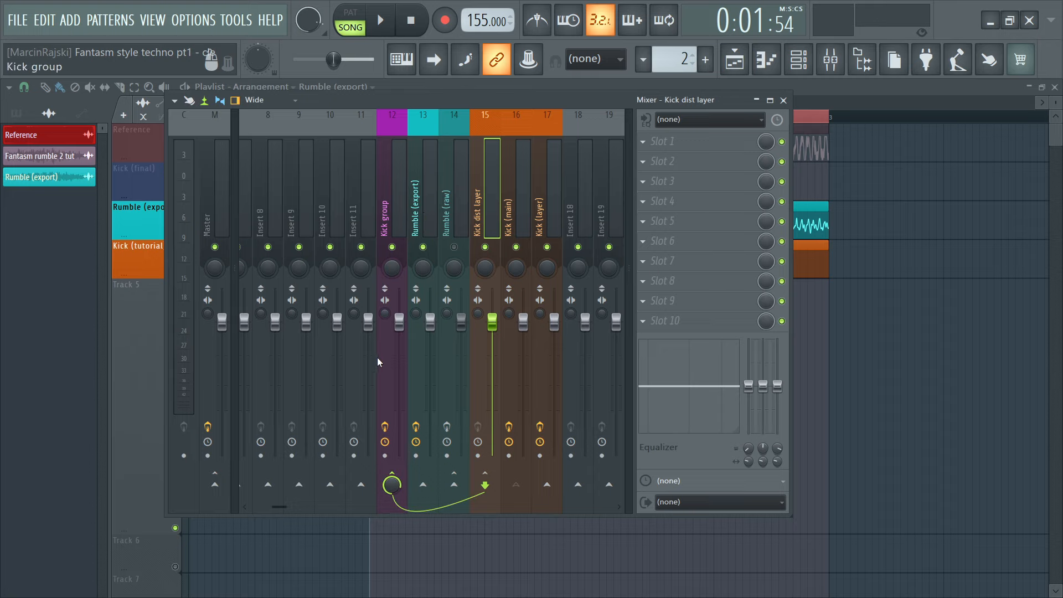
# - Check the kick tracks' routing, mute Rumble (export) and Kick (layer), and disconnect Kick (main) from the Kick group
pyautogui.click(388, 236)
pyautogui.press('Right')
pyautogui.press('Right')
pyautogui.press('Right')
pyautogui.press('Right')
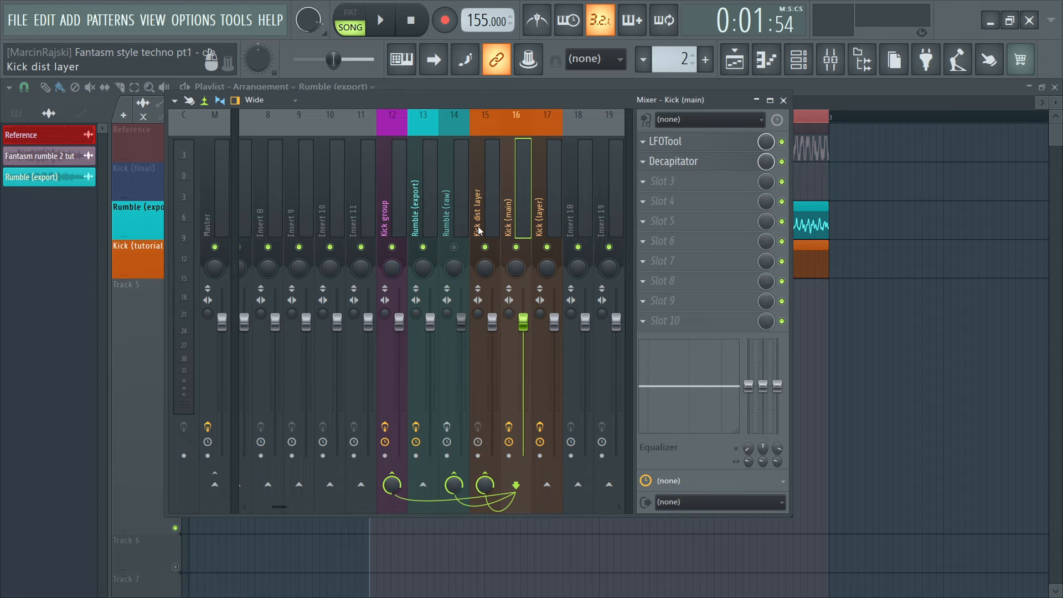
pyautogui.click(479, 230)
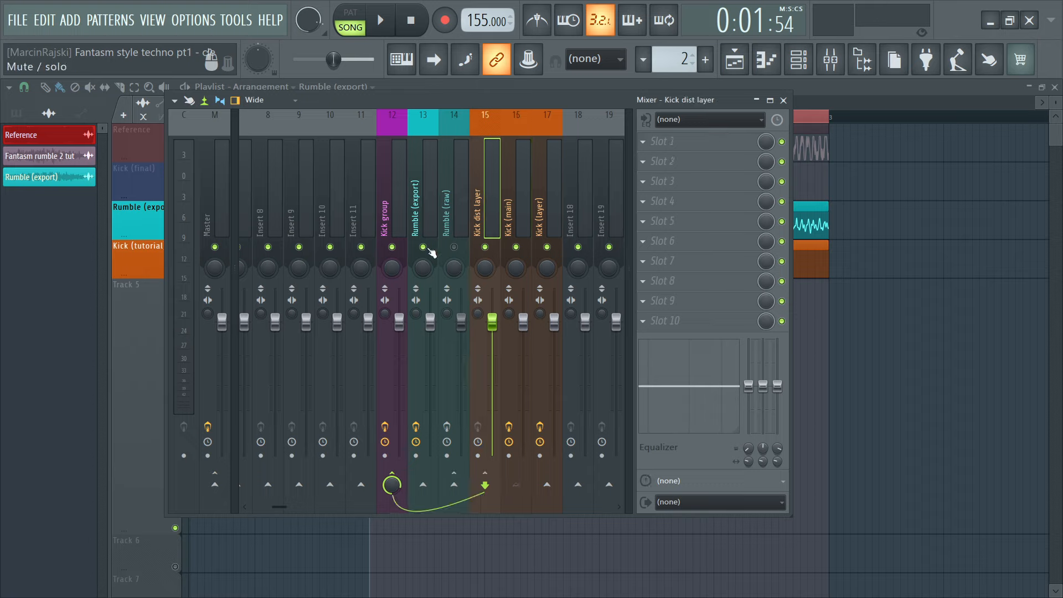
pyautogui.click(525, 224)
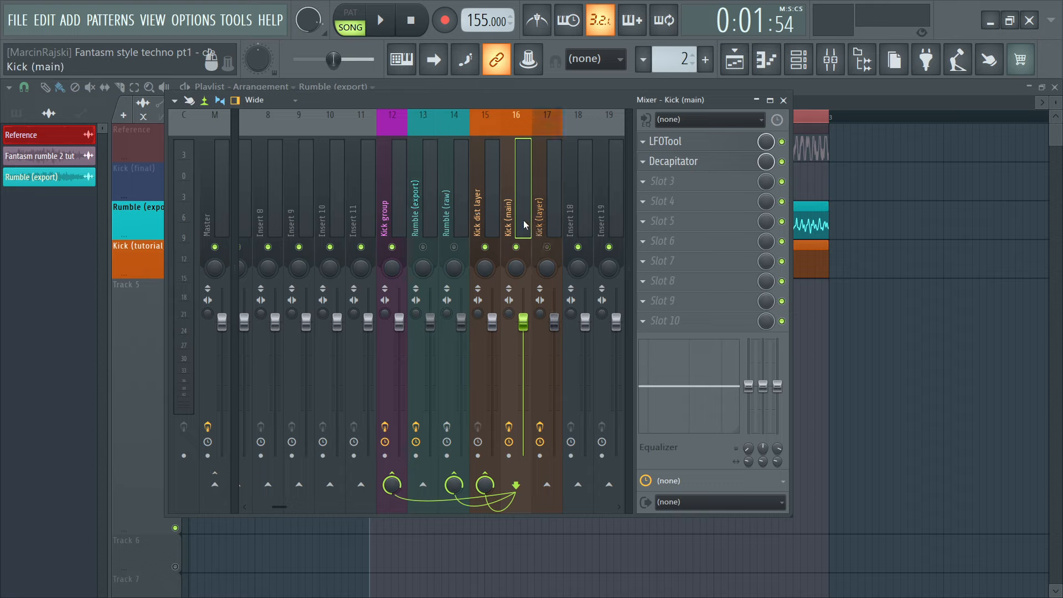
pyautogui.click(394, 480)
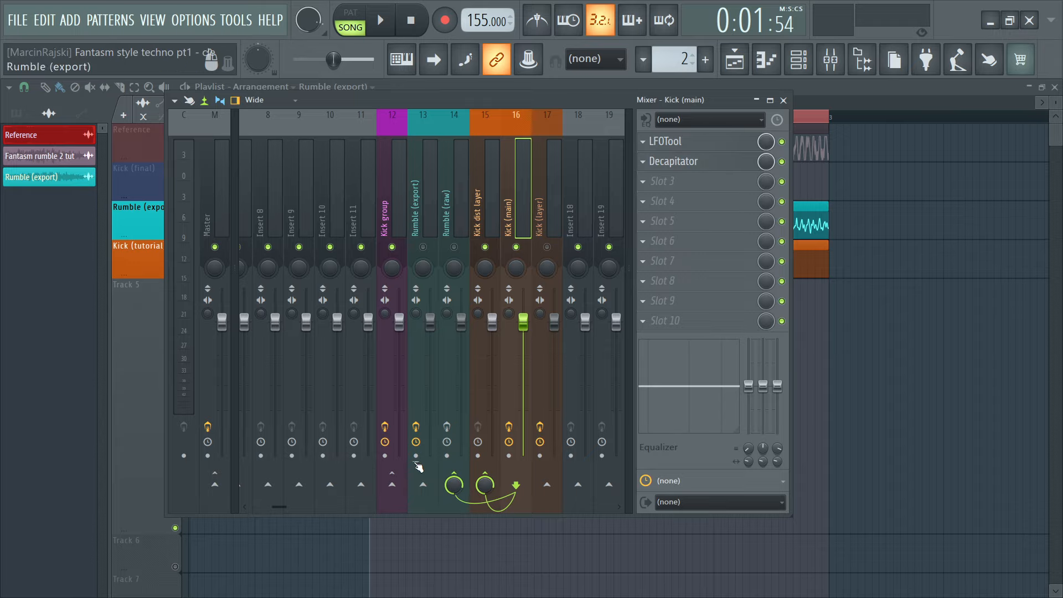
# - Load iZotope Trash 2 into the first effect slot of the Kick dist layer track
pyautogui.click(490, 210)
pyautogui.click(665, 141)
pyautogui.click(863, 161)
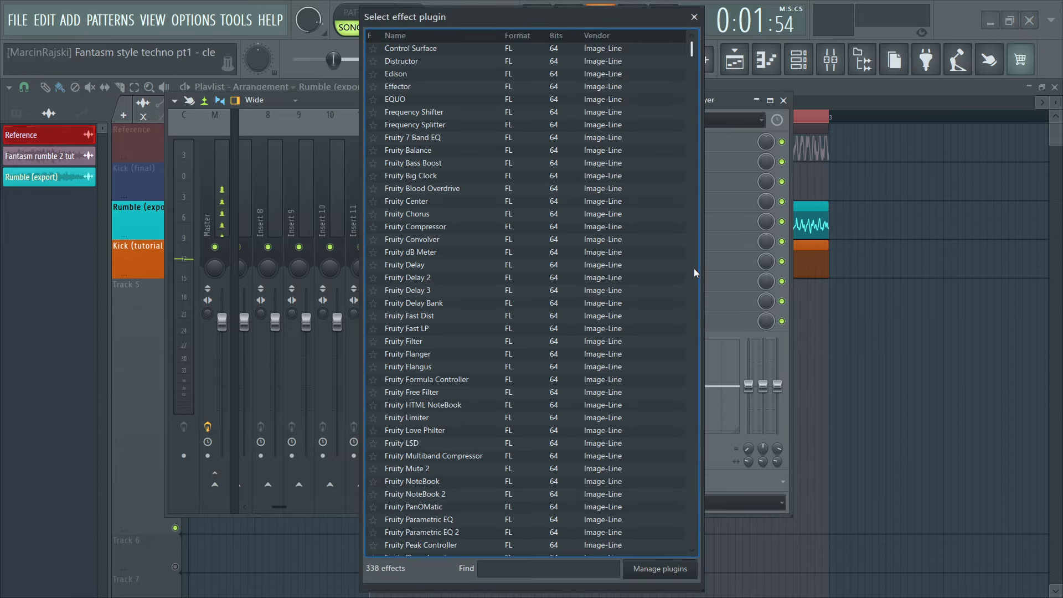
pyautogui.write('trash')
pyautogui.press('Return')
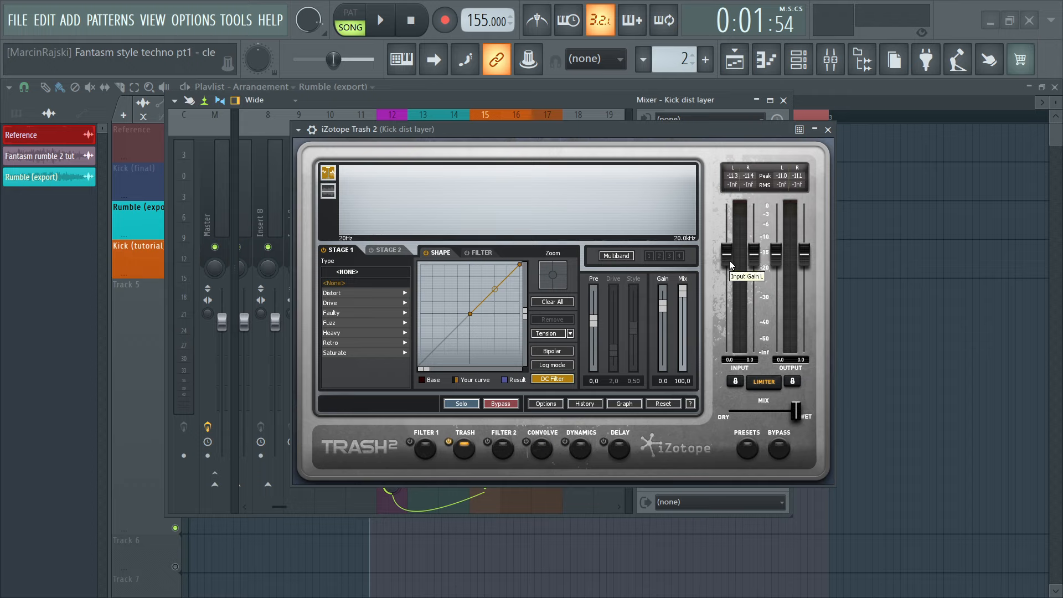
# - Set Trash 2's input gain to +9.4 dB and its output gain to -8.9 dB while playing the loop, and stop playback
pyautogui.moveTo(730, 265); pyautogui.dragTo(721, 234)
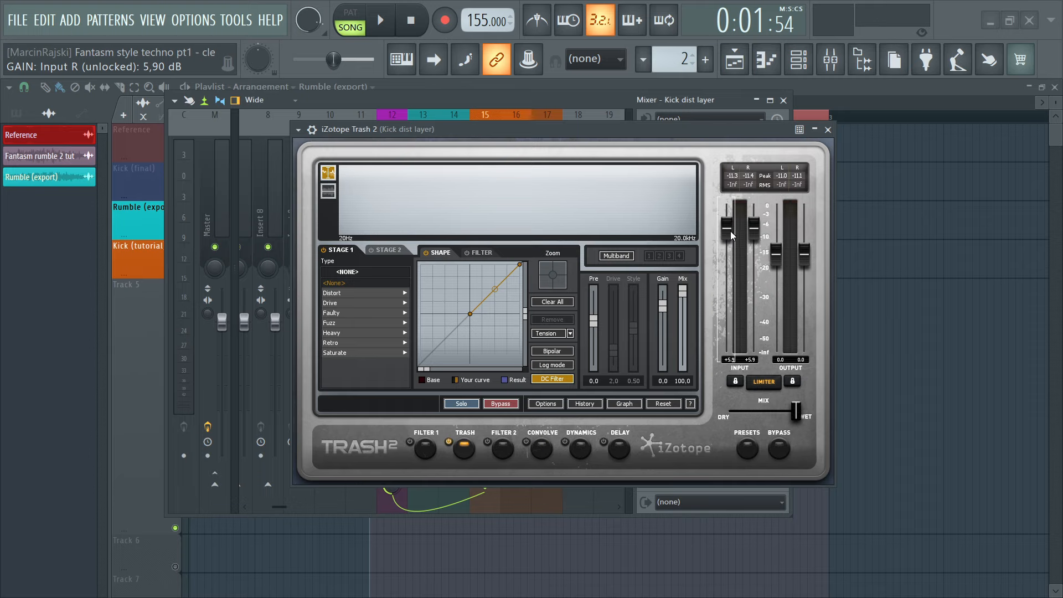
pyautogui.press('space')
pyautogui.moveTo(727, 226); pyautogui.dragTo(730, 217)
pyautogui.moveTo(777, 254); pyautogui.dragTo(782, 296)
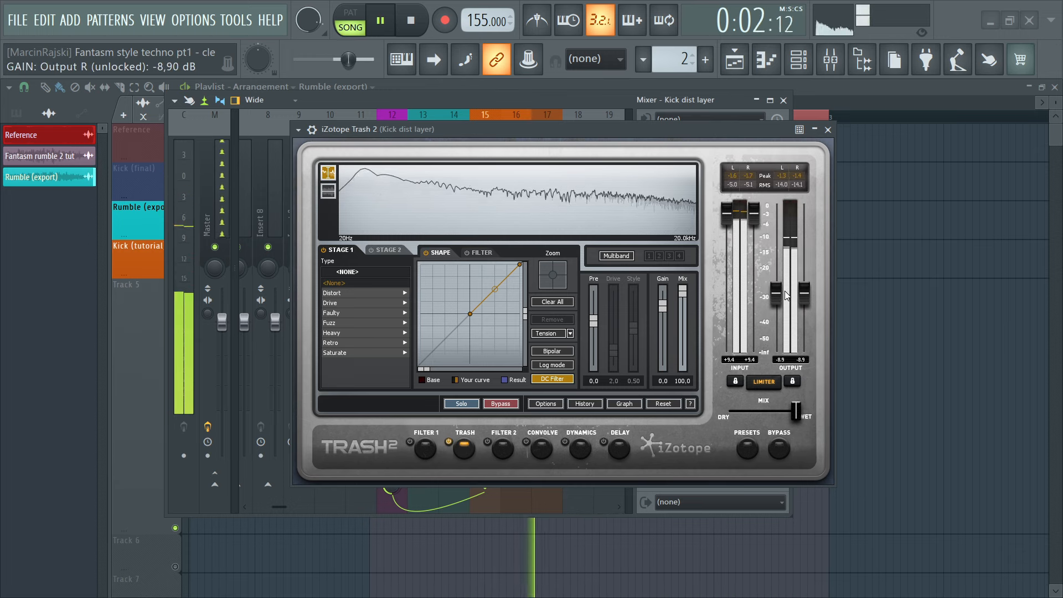
pyautogui.press('space')
# - Look at Filter 1, return to the Trash module, and set Stage 1's type to Amp Drainer from the Distort category
pyautogui.click(424, 448)
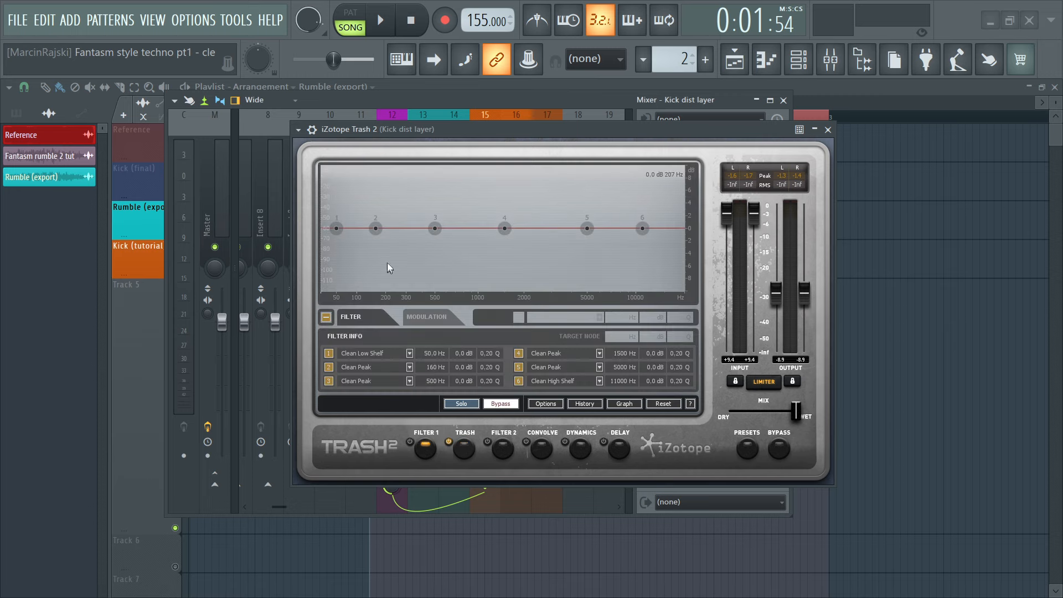
pyautogui.click(464, 448)
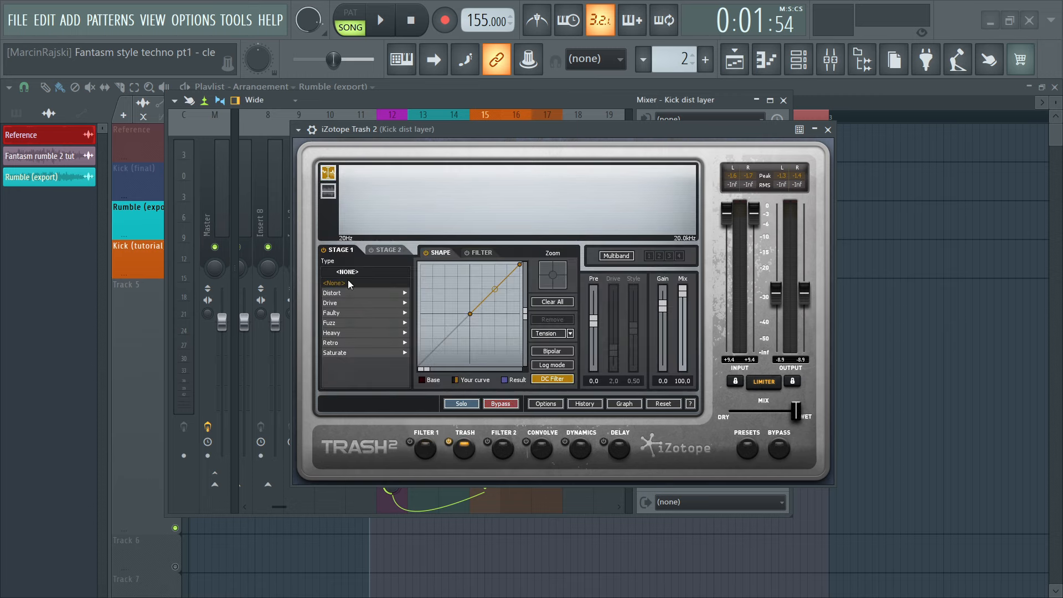
pyautogui.click(337, 293)
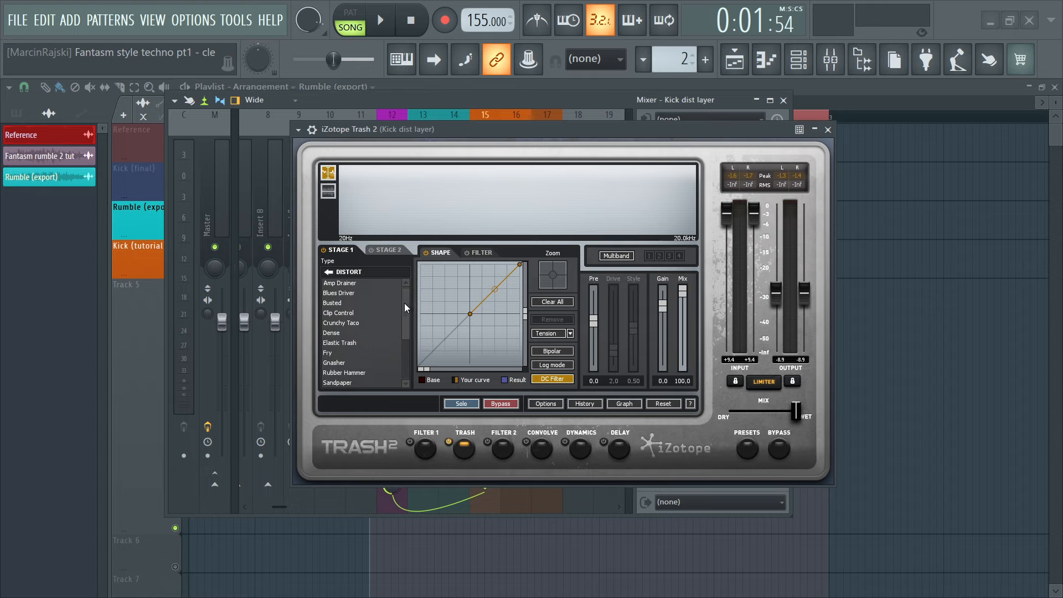
pyautogui.click(350, 286)
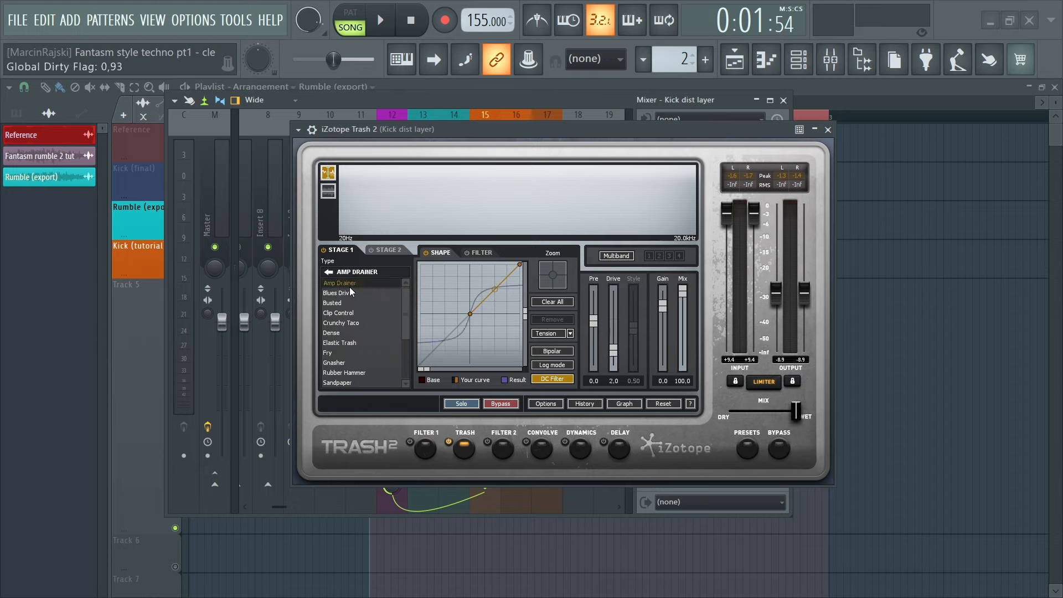
# - Step through Stage 1's Distort types to compare their curves, ending on Elastic Trash
pyautogui.press('Down')
pyautogui.press('Down')
pyautogui.press('Down')
pyautogui.press('Down')
pyautogui.press('Down')
pyautogui.press('Down')
pyautogui.press('Down')
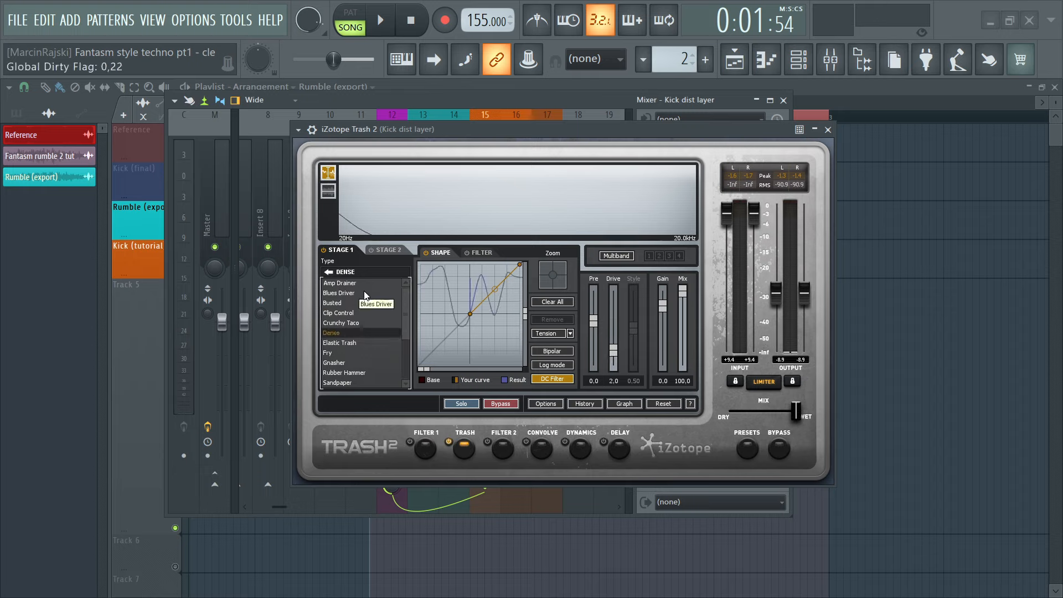
pyautogui.press('Down')
pyautogui.press('Up')
pyautogui.press('Up')
pyautogui.press('Up')
pyautogui.press('Up')
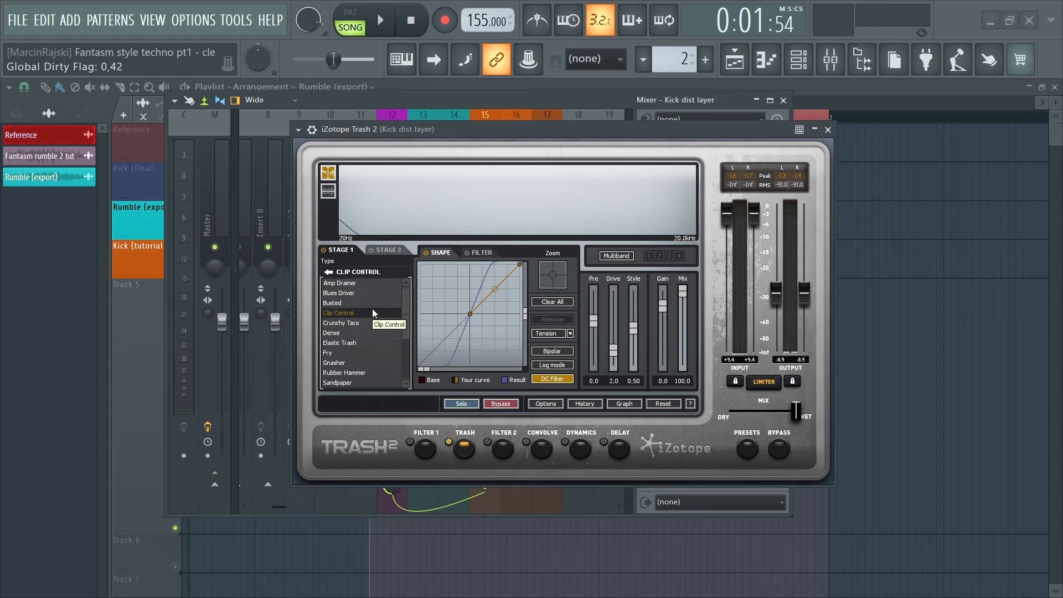
pyautogui.press('Down')
pyautogui.press('Down')
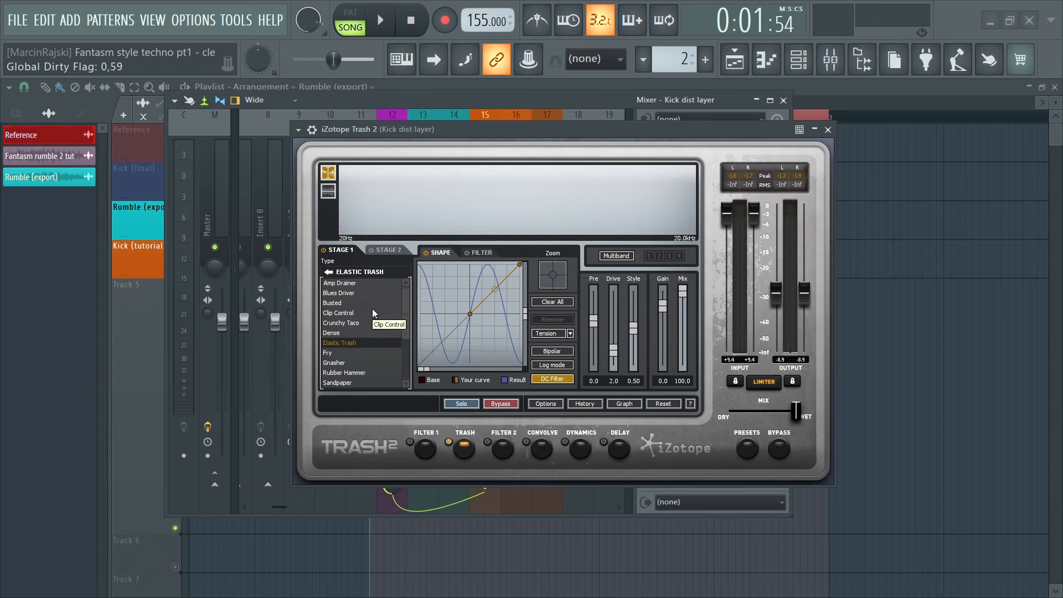
# - Audition the neighbouring Distort types with the loop playing, select Busted for Stage 1, and stop playback
pyautogui.press('space')
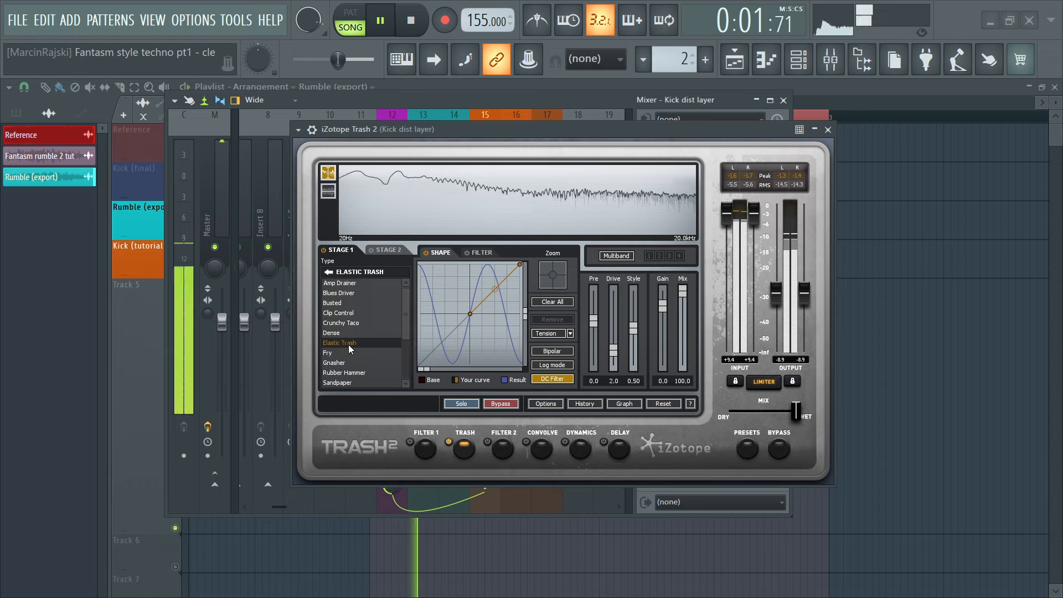
pyautogui.press('Up')
pyautogui.press('Up')
pyautogui.press('Up')
pyautogui.press('Up')
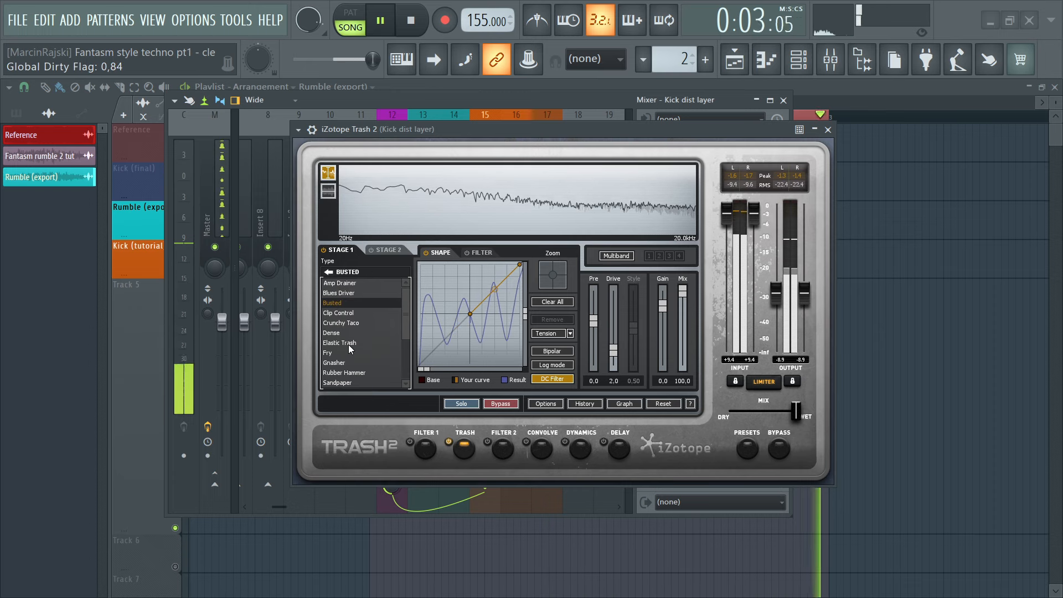
pyautogui.press('space')
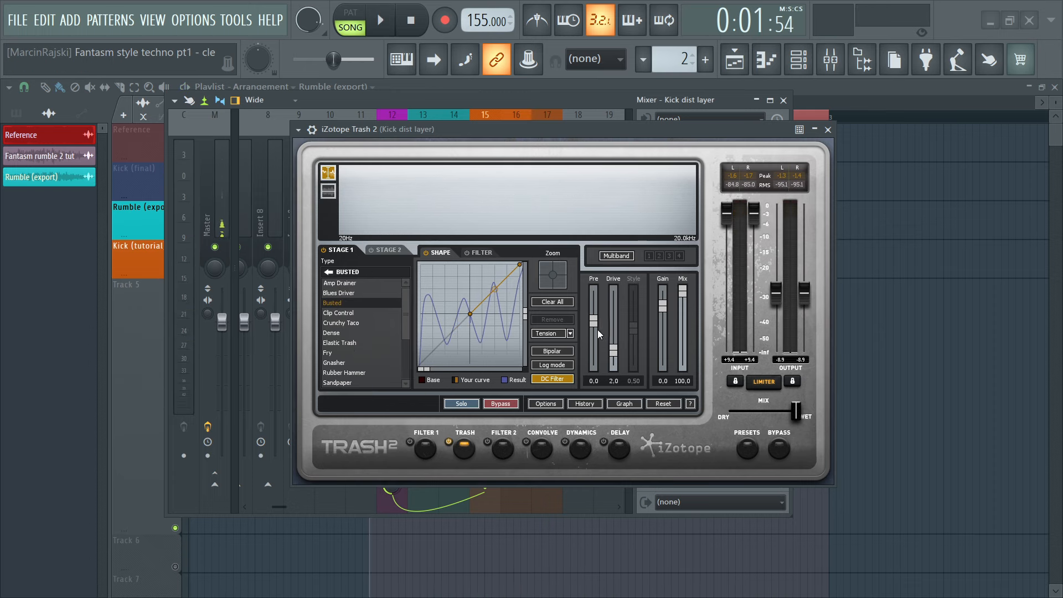
# - Try Stage 1's DC Filter and Log mode switches, restore both, and play the loop
pyautogui.click(560, 378)
pyautogui.click(559, 378)
pyautogui.doubleClick(556, 366)
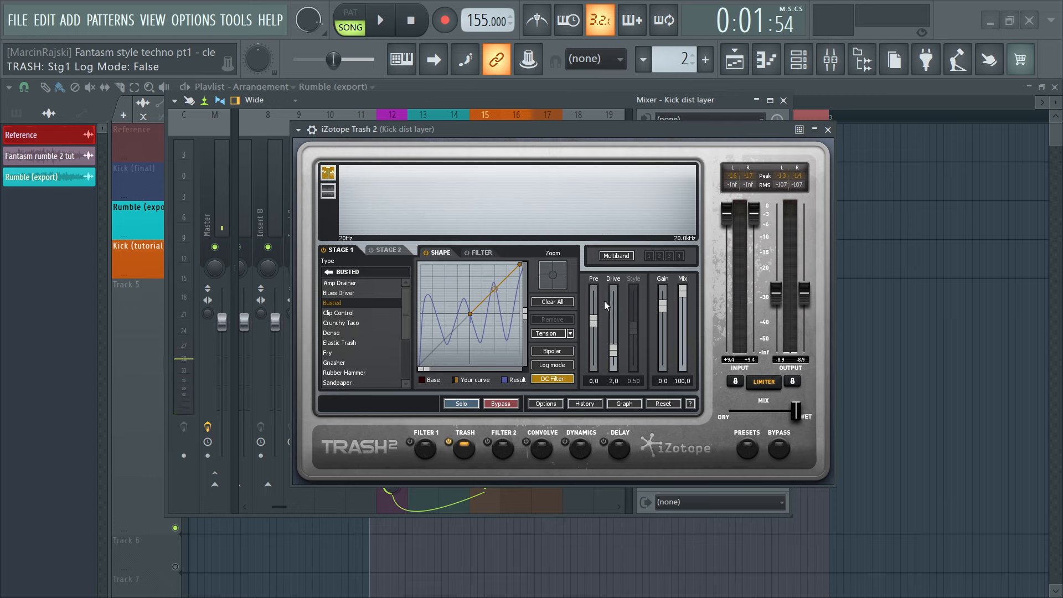
pyautogui.press('space')
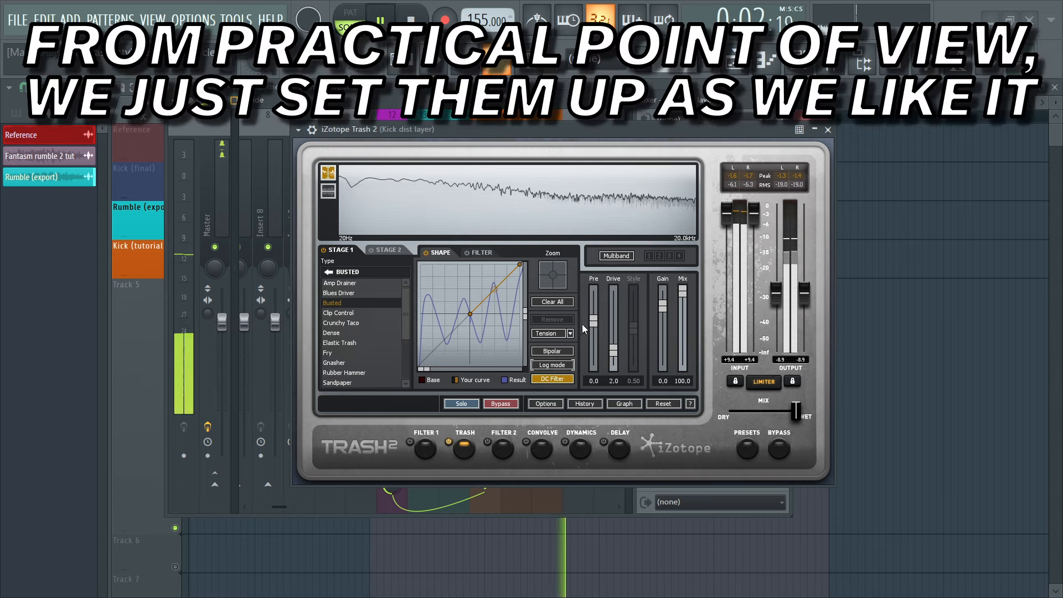
# - Set Stage 1's Pre to -0.1 and Drive to 0.5, bend the upper half of its shape curve upward, and stop playback
pyautogui.moveTo(593, 319); pyautogui.dragTo(614, 358)
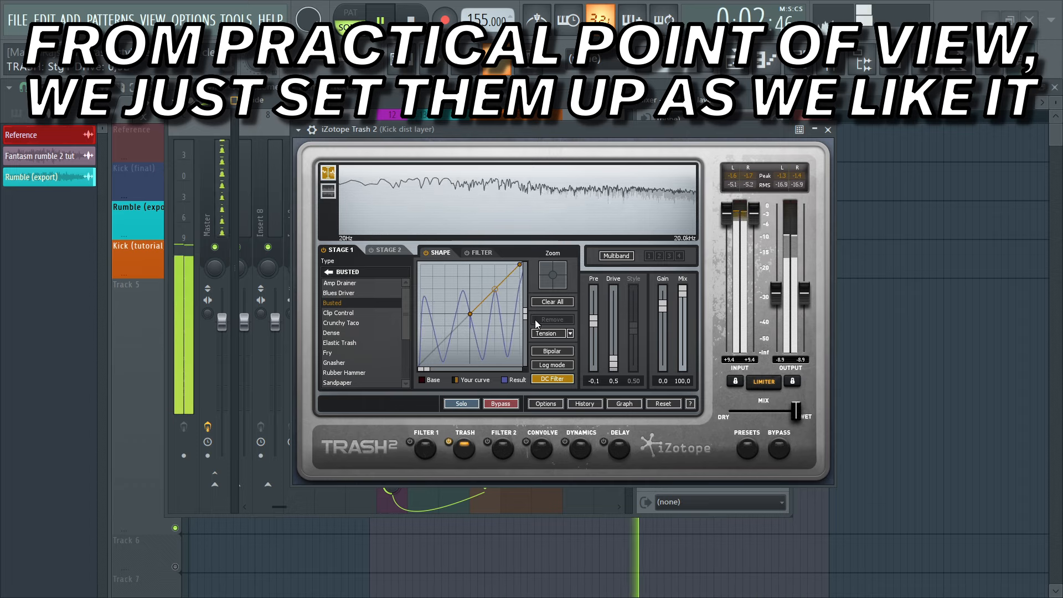
pyautogui.moveTo(527, 317); pyautogui.dragTo(526, 284)
pyautogui.moveTo(427, 369); pyautogui.dragTo(447, 370)
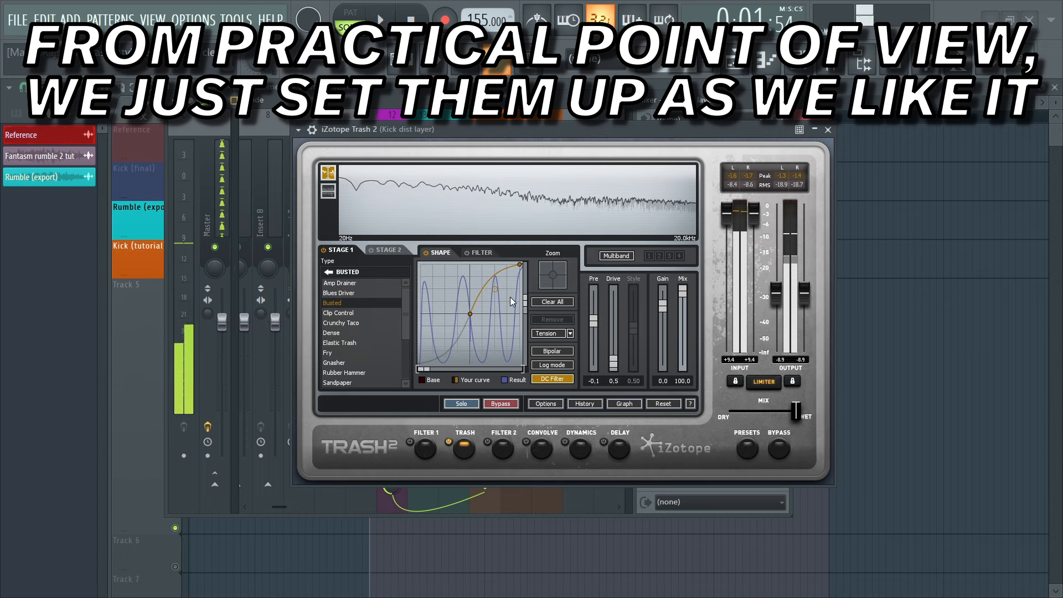
pyautogui.press('space')
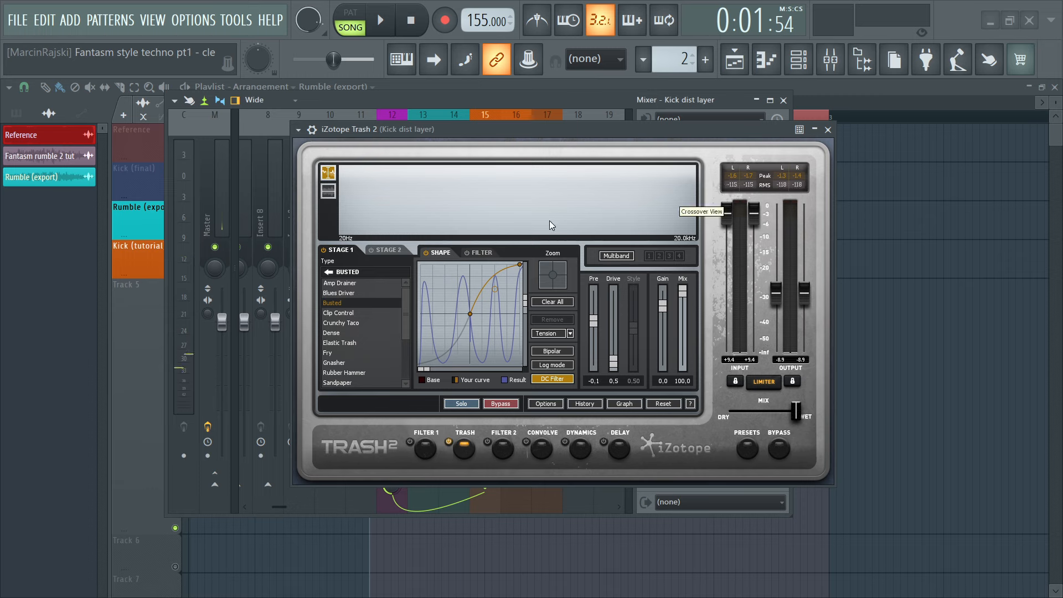
# - Enable Filter 1 and set node 1 to Rez HP at 308 Hz with 0.68 resonance while the loop plays
pyautogui.click(425, 438)
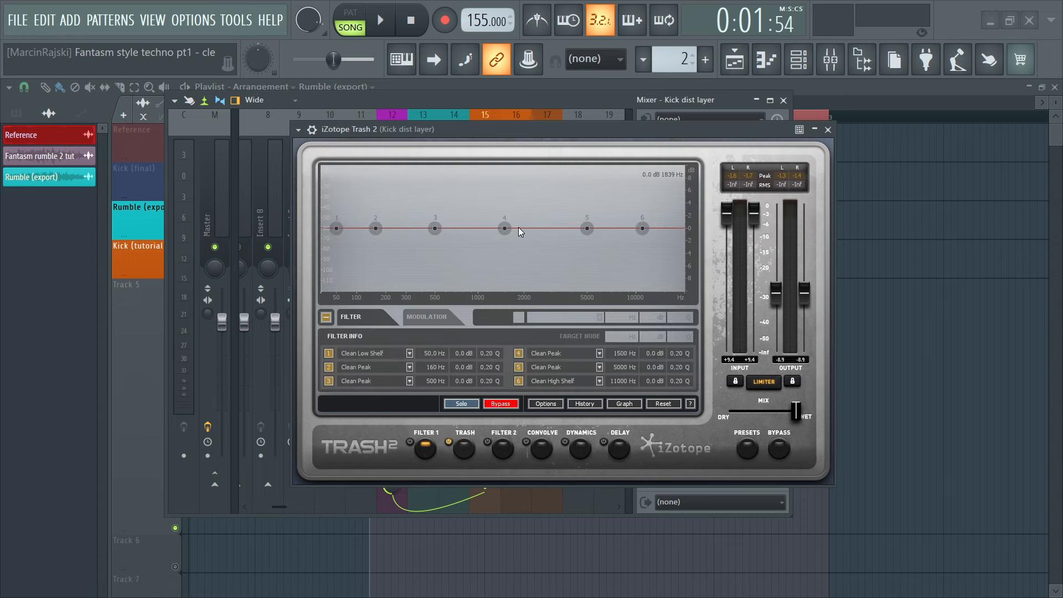
pyautogui.click(411, 443)
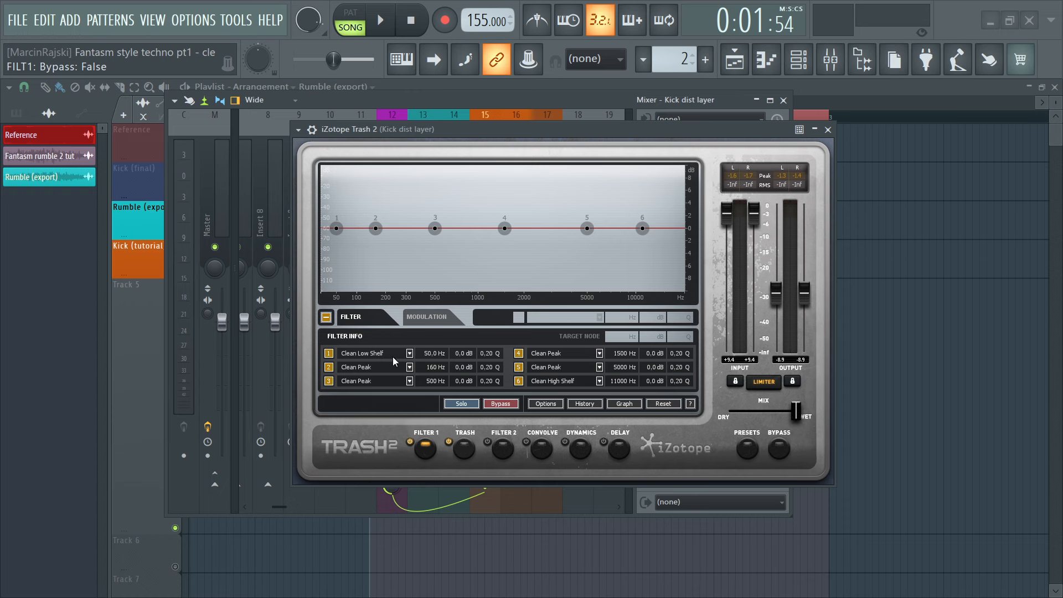
pyautogui.press('space')
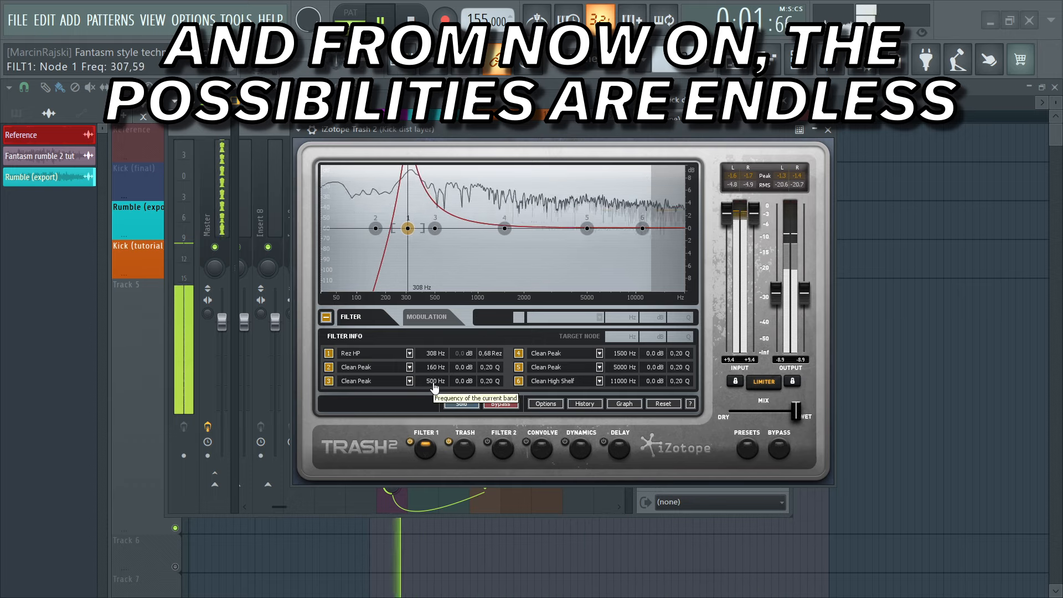
# - Audition Crunchy Taco, Blues Driver and Dense in Trash Stage 1, choose Elastic Trash, and set Pre to 8.1 and Drive to 1.3
pyautogui.click(465, 455)
pyautogui.click(364, 314)
pyautogui.click(353, 323)
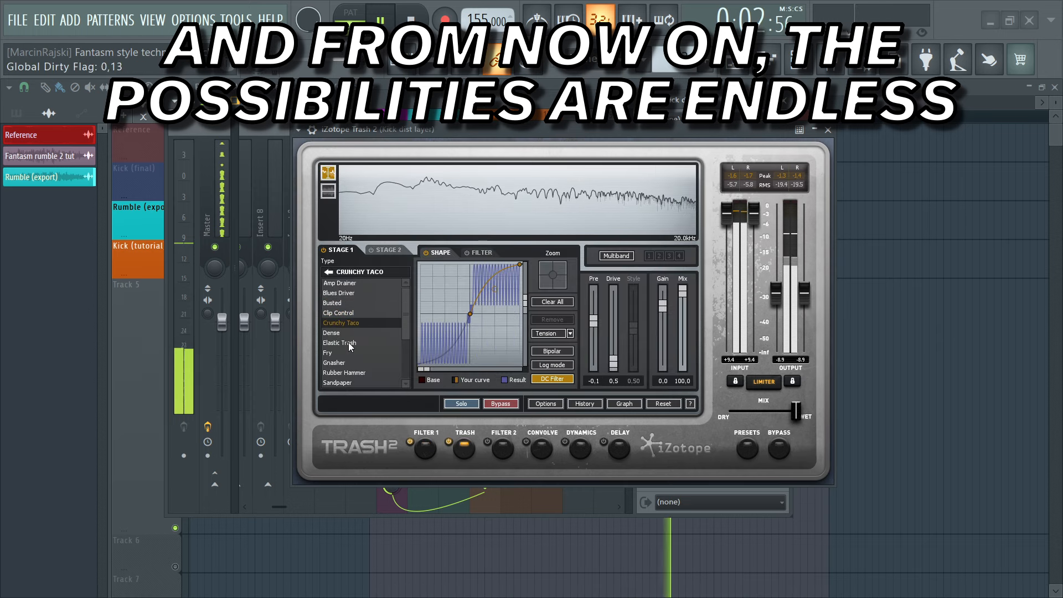
pyautogui.click(343, 293)
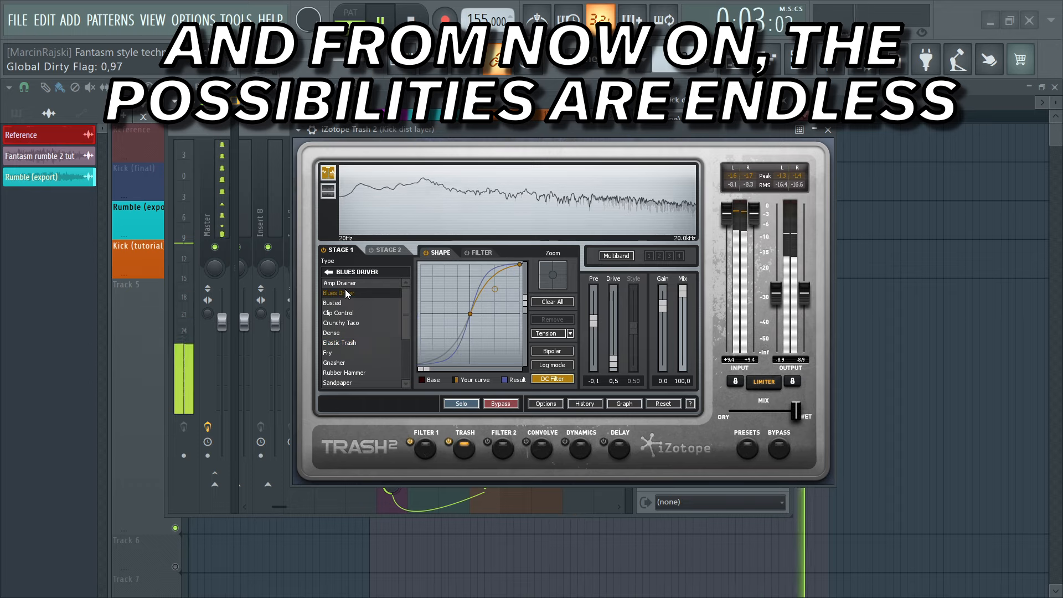
pyautogui.click(332, 333)
pyautogui.click(339, 343)
pyautogui.moveTo(594, 324); pyautogui.dragTo(594, 316)
pyautogui.moveTo(613, 363)
pyautogui.mouseDown()
pyautogui.moveTo(614, 327)
pyautogui.moveTo(614, 362)
pyautogui.mouseUp()
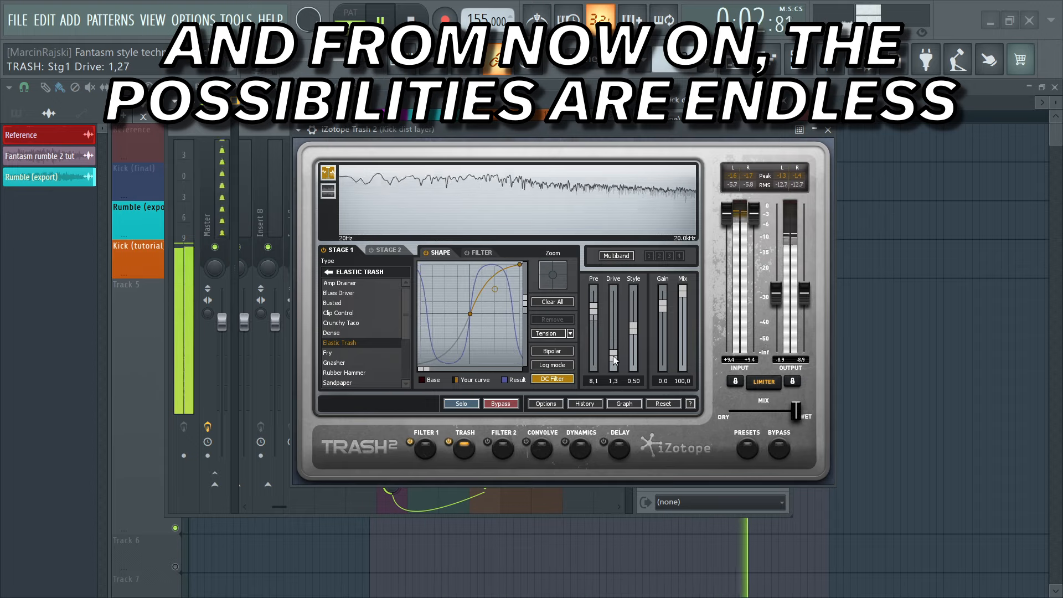
# - Reposition the Trash 2 window and compare the loop with the effect bypassed and active on Kick dist layer
pyautogui.moveTo(527, 129); pyautogui.dragTo(446, 167)
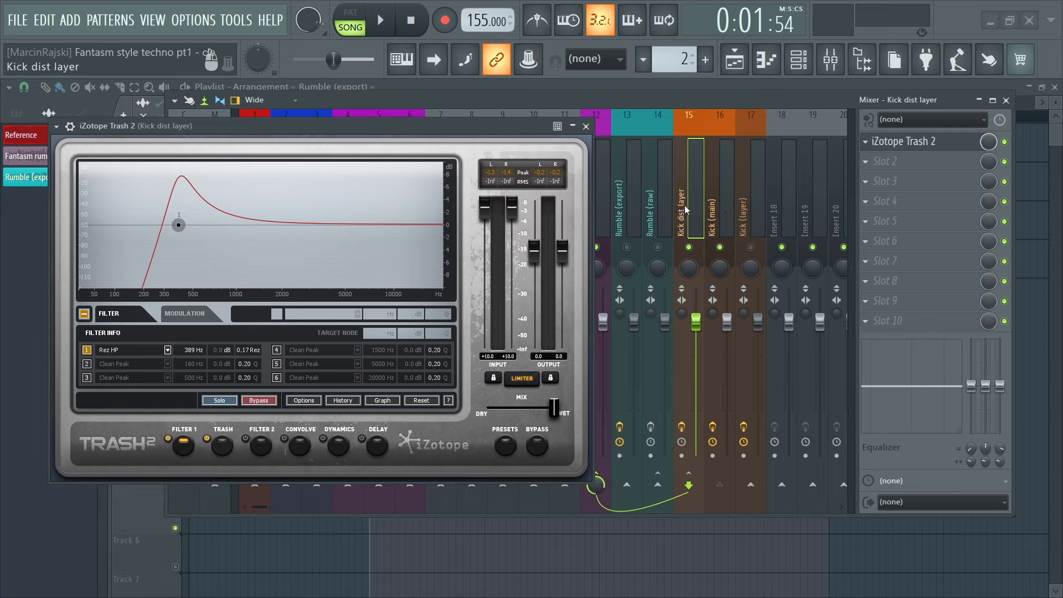
pyautogui.press('space')
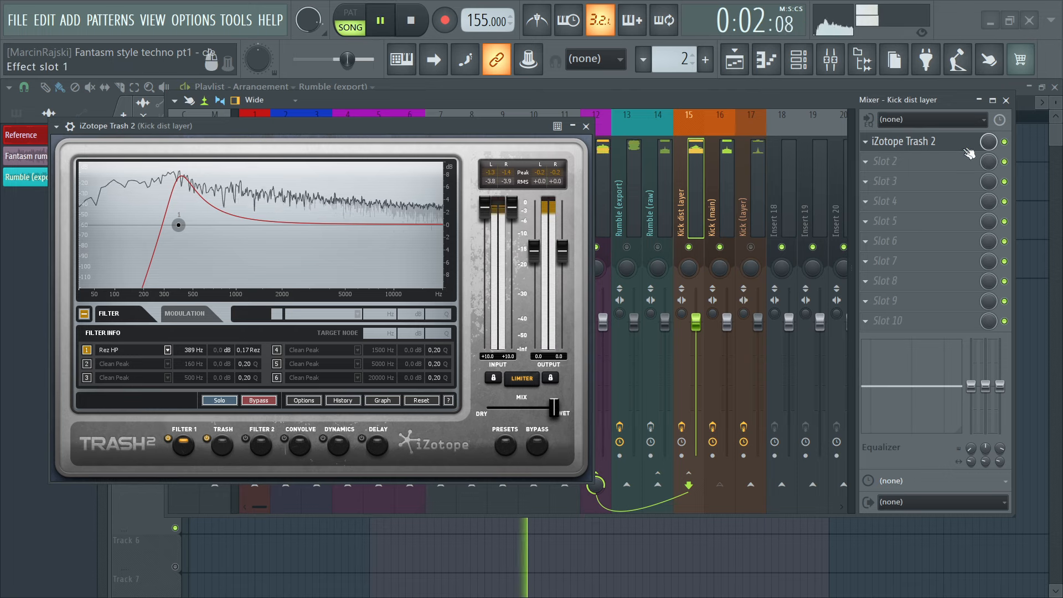
pyautogui.click(1004, 142)
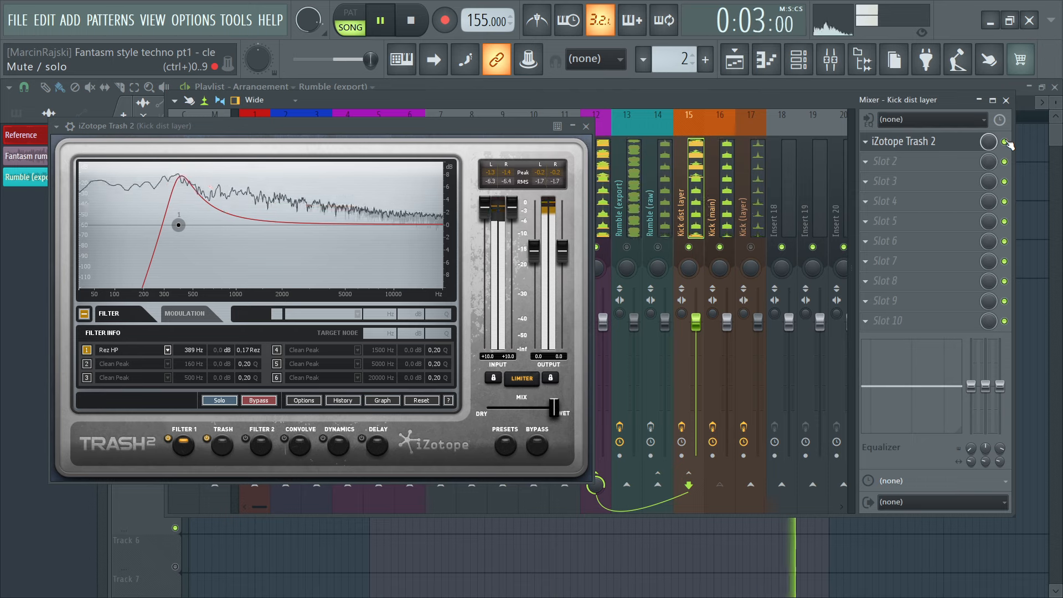
pyautogui.press('space')
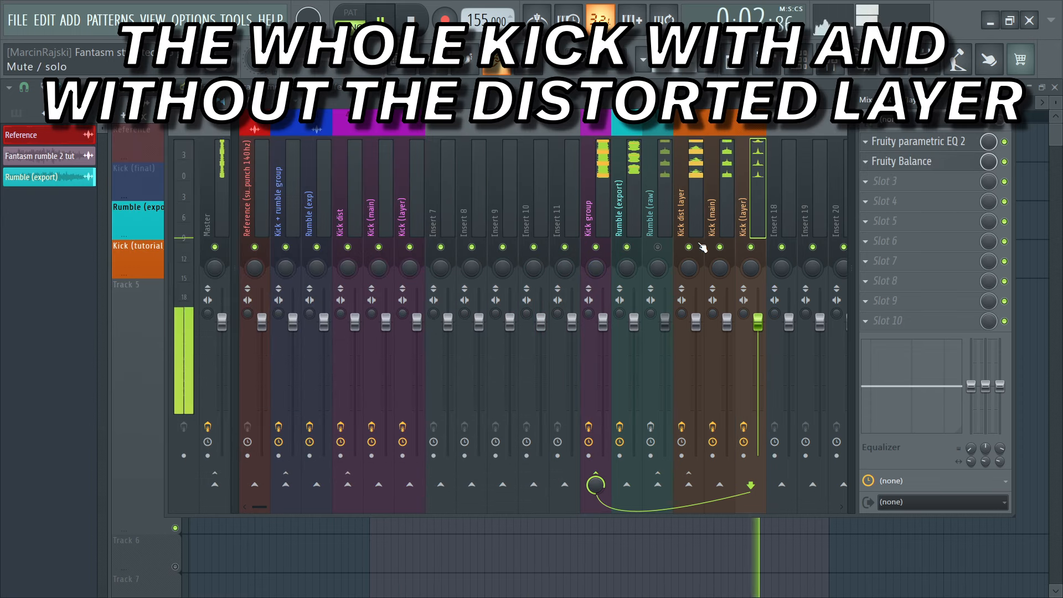
# - Compare the whole kick with Kick dist layer muted and unmuted, and stop playback
pyautogui.click(690, 247)
pyautogui.click(690, 247)
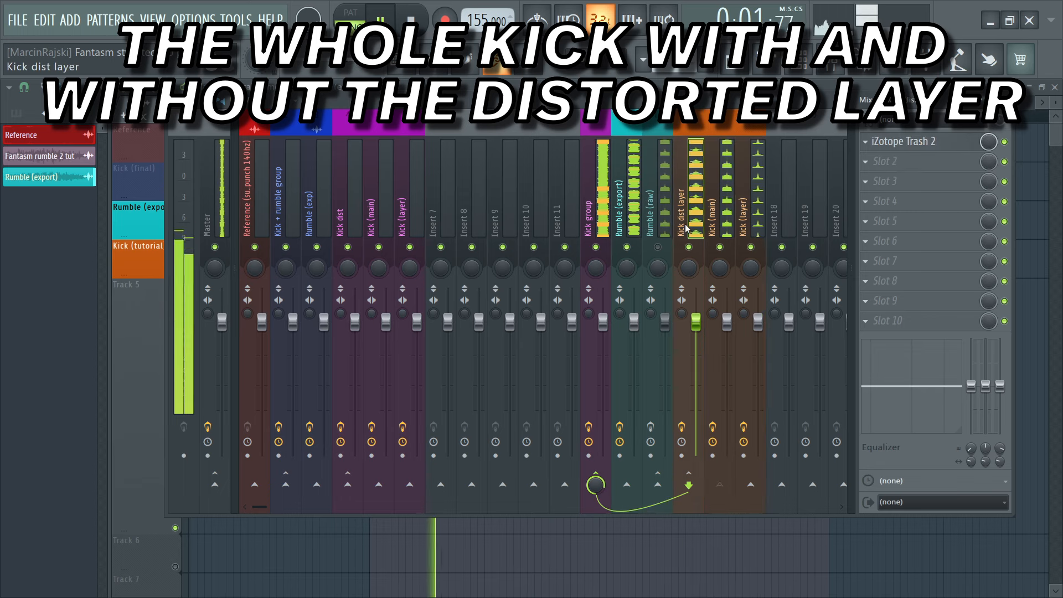
pyautogui.press('space')
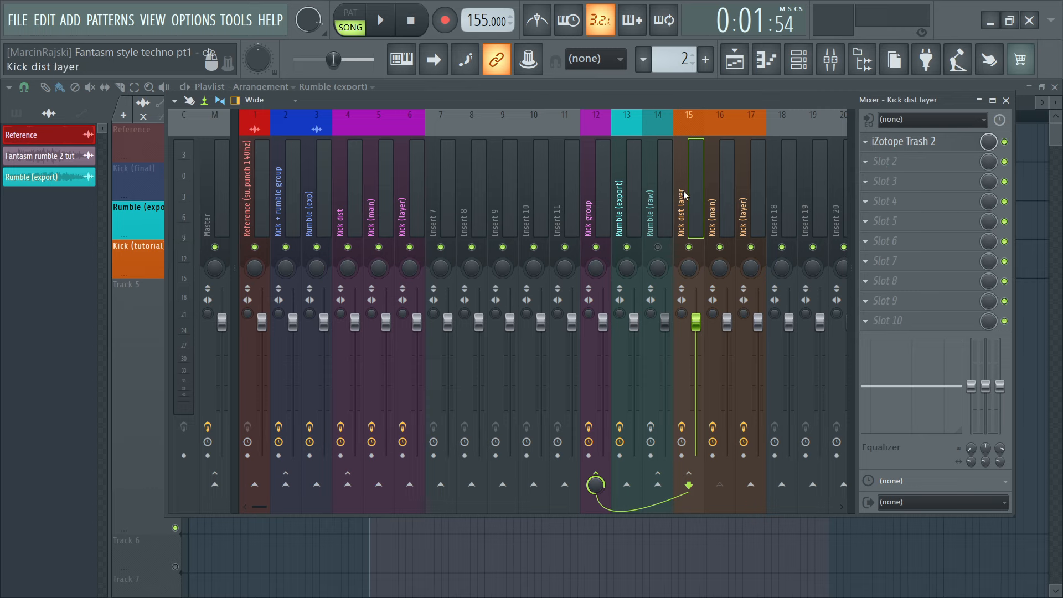
# - Add Fruity Balance to Kick dist layer, lower its volume during playback, and move the effect down to slot 5
pyautogui.click(877, 167)
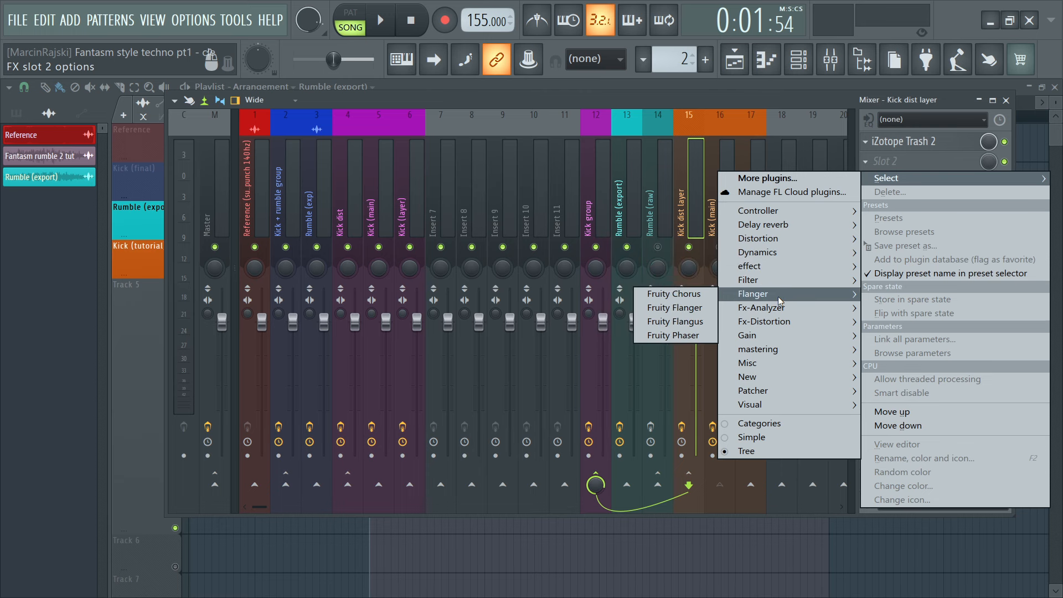
pyautogui.click(645, 323)
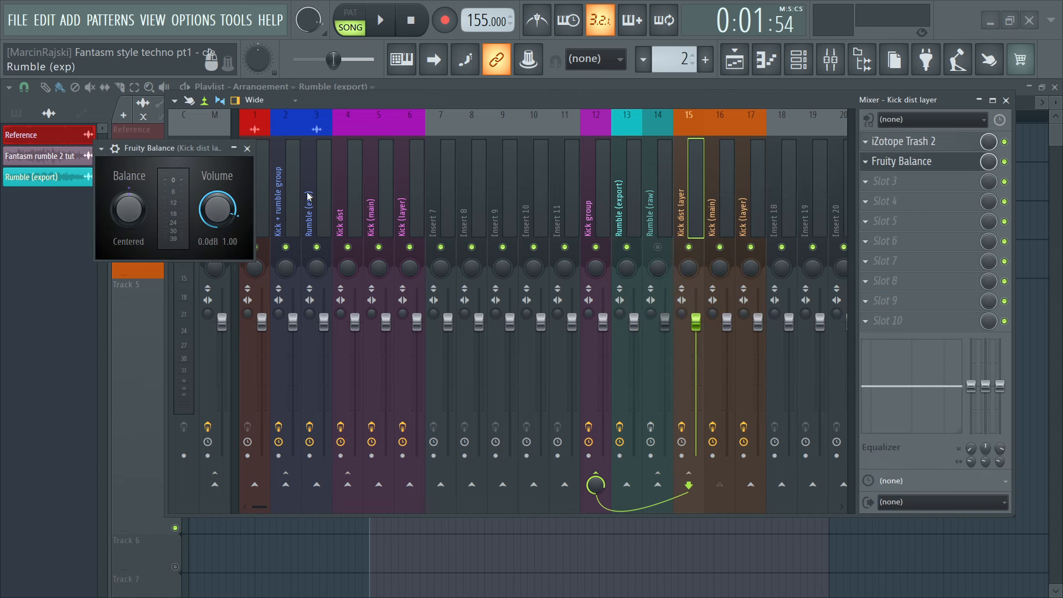
pyautogui.press('space')
pyautogui.moveTo(217, 209); pyautogui.dragTo(217, 236)
pyautogui.click(902, 161)
pyautogui.press('space')
pyautogui.moveTo(901, 161); pyautogui.dragTo(901, 221)
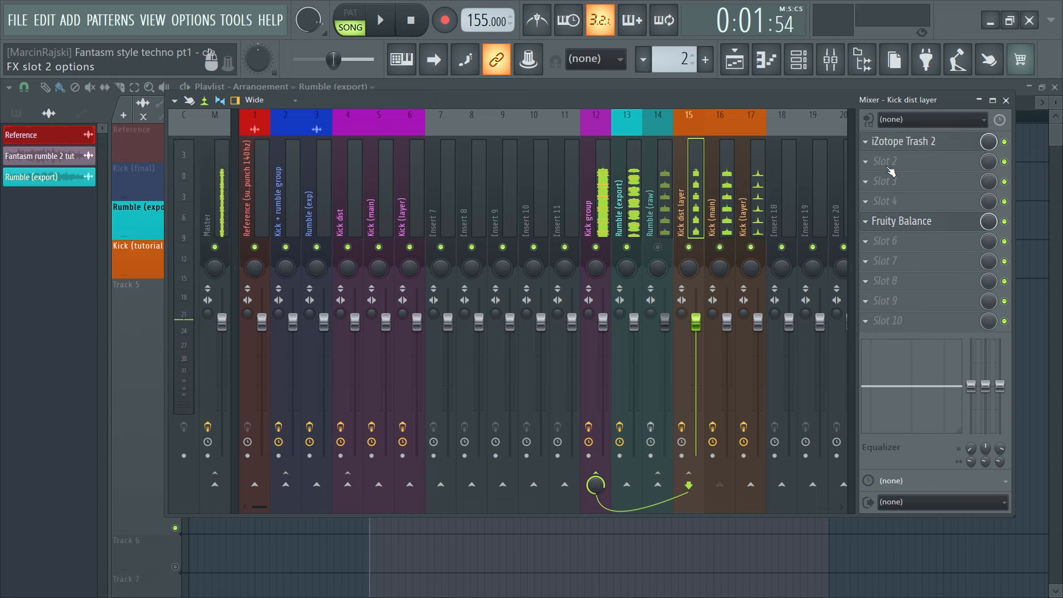
# - Find and load LFOTool in slot 2 of Kick dist layer, and reposition and enlarge its window
pyautogui.click(861, 169)
pyautogui.click(839, 180)
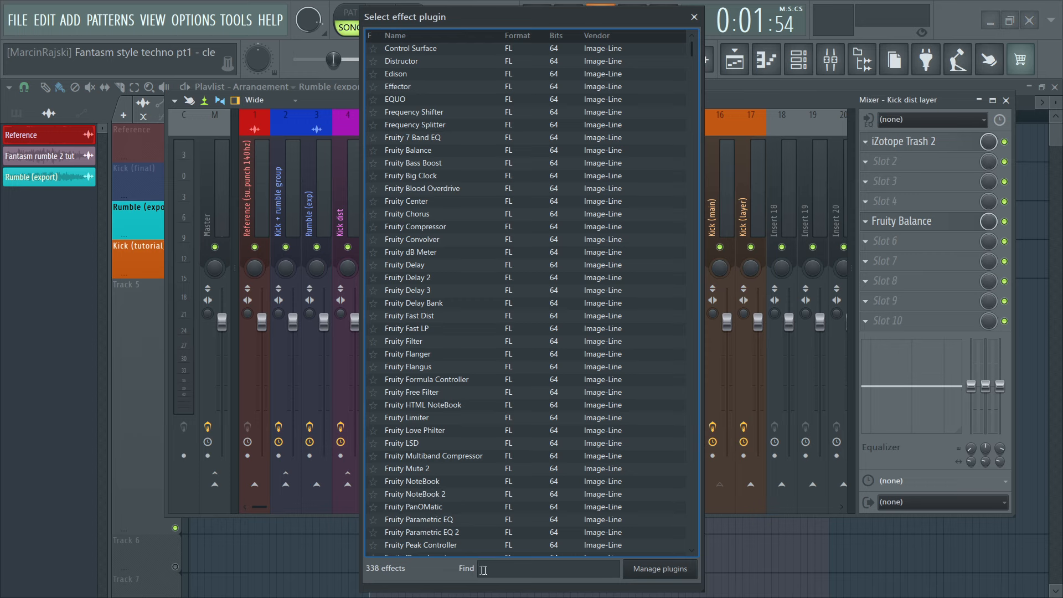
pyautogui.write('lfo')
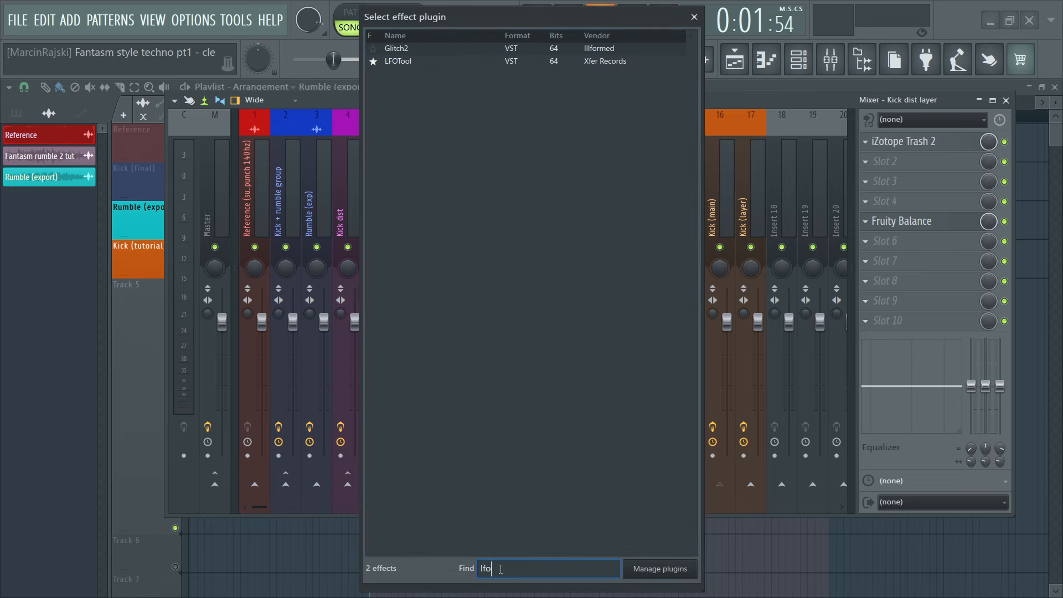
pyautogui.doubleClick(404, 61)
pyautogui.moveTo(357, 171); pyautogui.dragTo(502, 175)
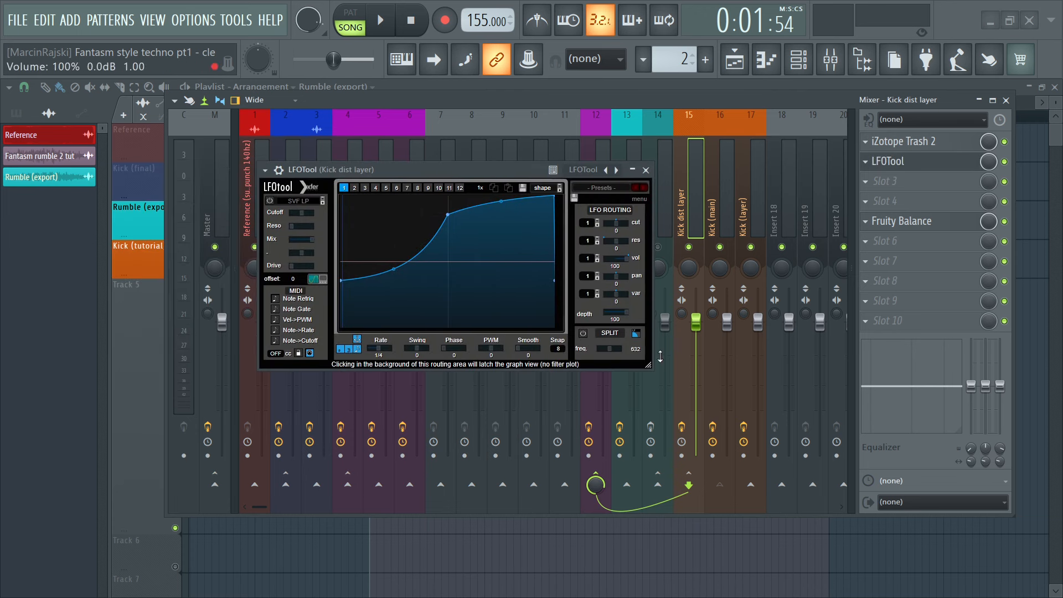
pyautogui.moveTo(649, 365); pyautogui.dragTo(781, 434)
# - Shape LFOTool's volume curve to hold full level briefly, ramp to zero within the first quarter, and stay silent; close the plugin
pyautogui.press('space')
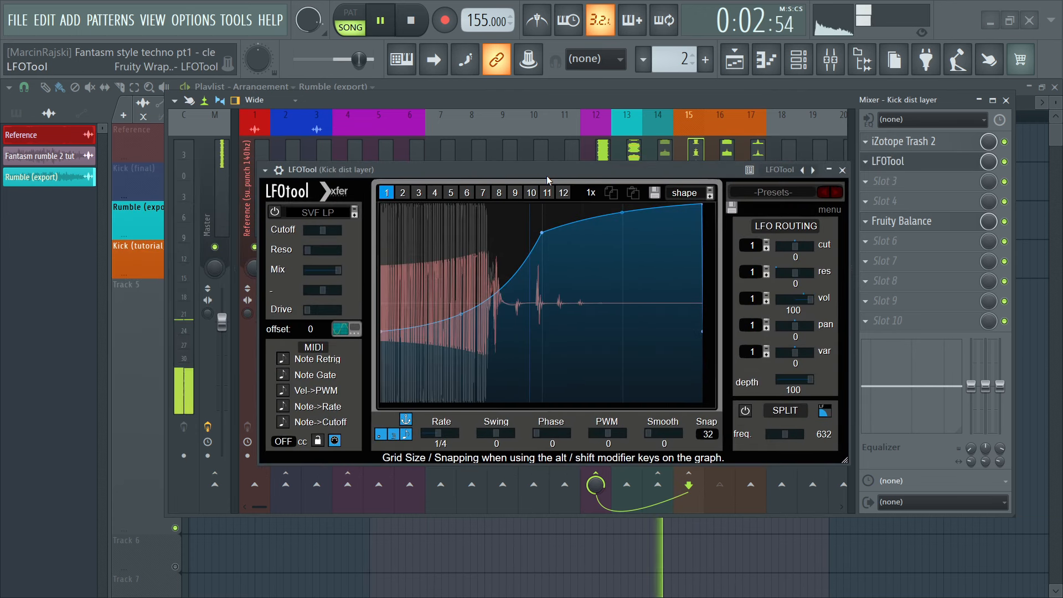
pyautogui.moveTo(542, 233); pyautogui.dragTo(382, 212)
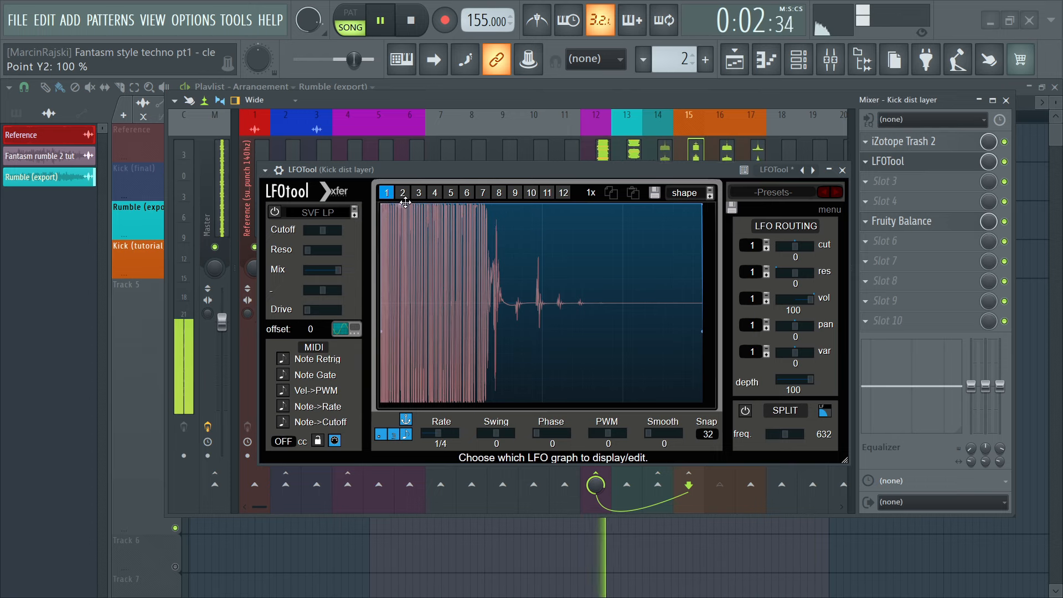
pyautogui.moveTo(405, 203); pyautogui.dragTo(459, 415)
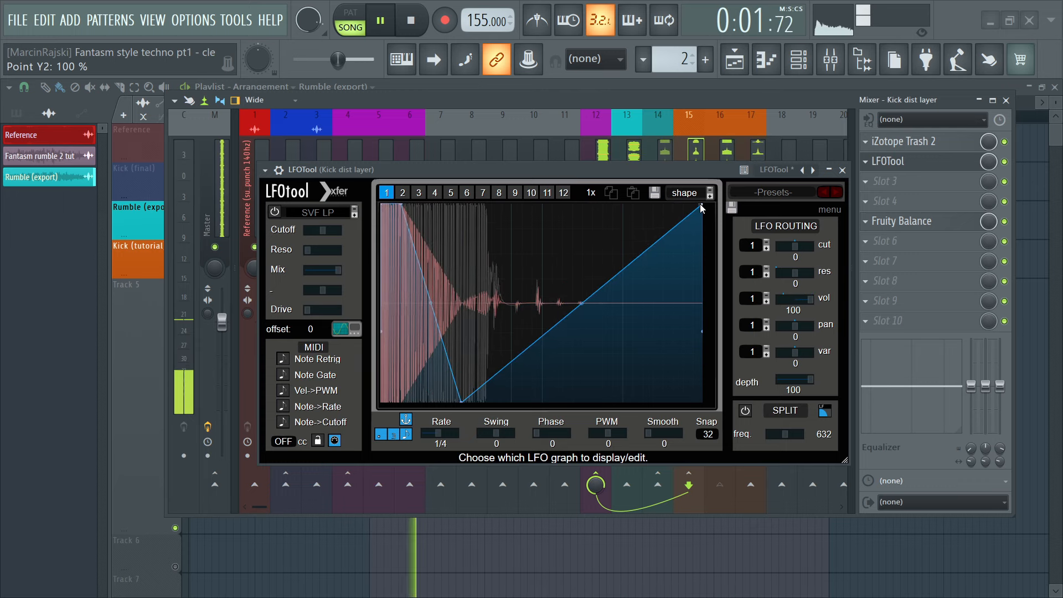
pyautogui.moveTo(696, 204); pyautogui.dragTo(728, 426)
pyautogui.moveTo(461, 401); pyautogui.dragTo(451, 403)
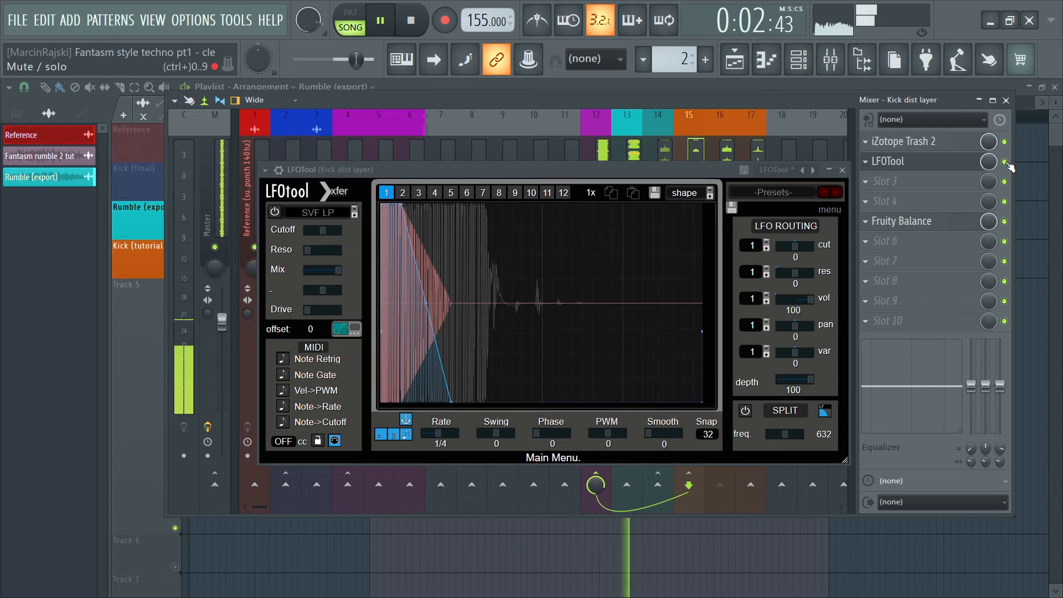
pyautogui.press('space')
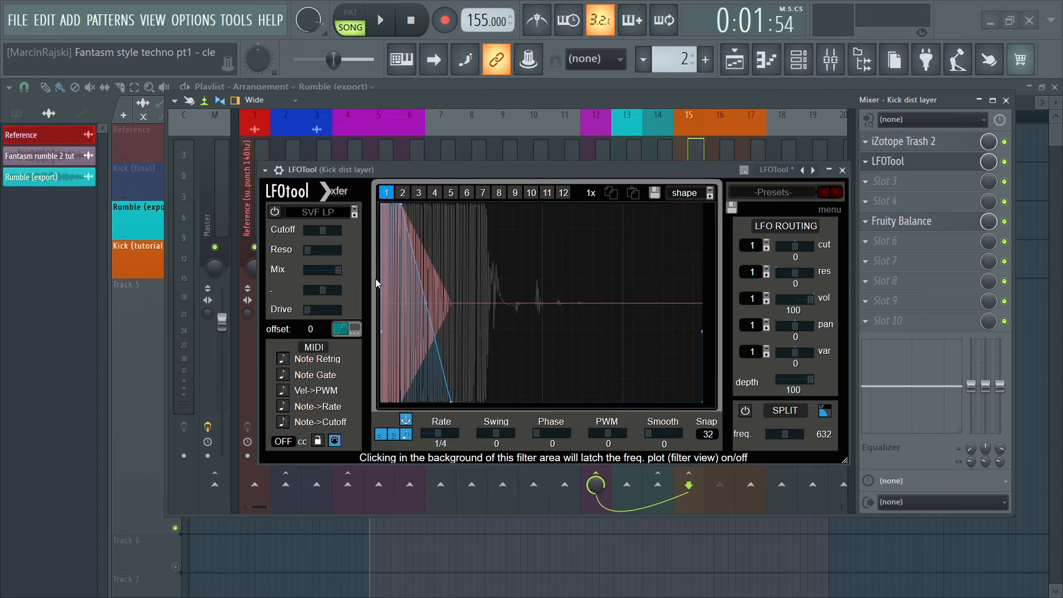
pyautogui.click(842, 170)
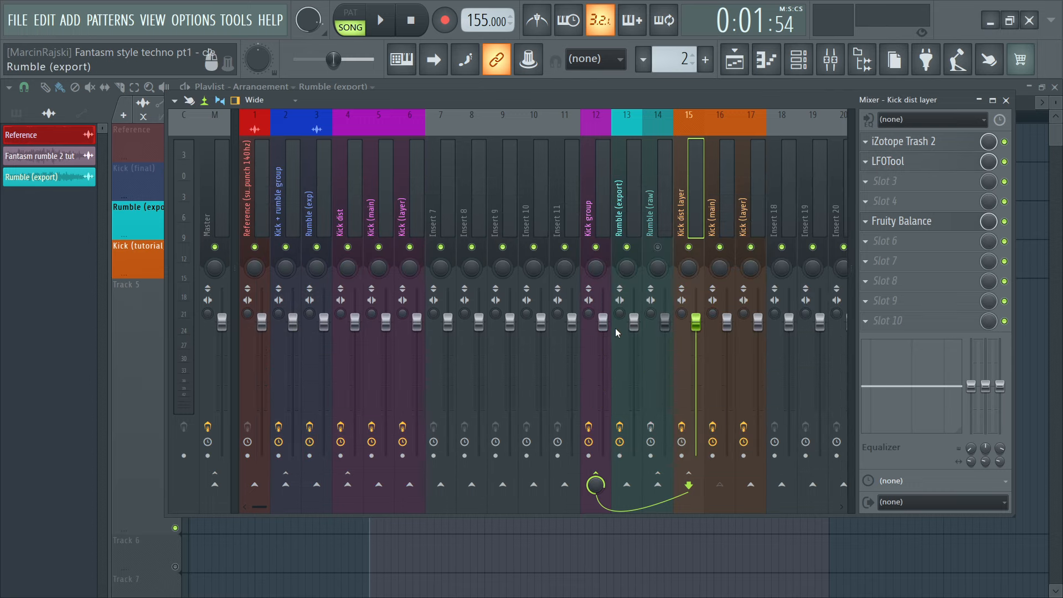
# - Arrange two Fruity Balance effects in slots 3 and 4, and compare the kick with Kick dist layer muted and unmuted
pyautogui.scroll(2, 893, 224)
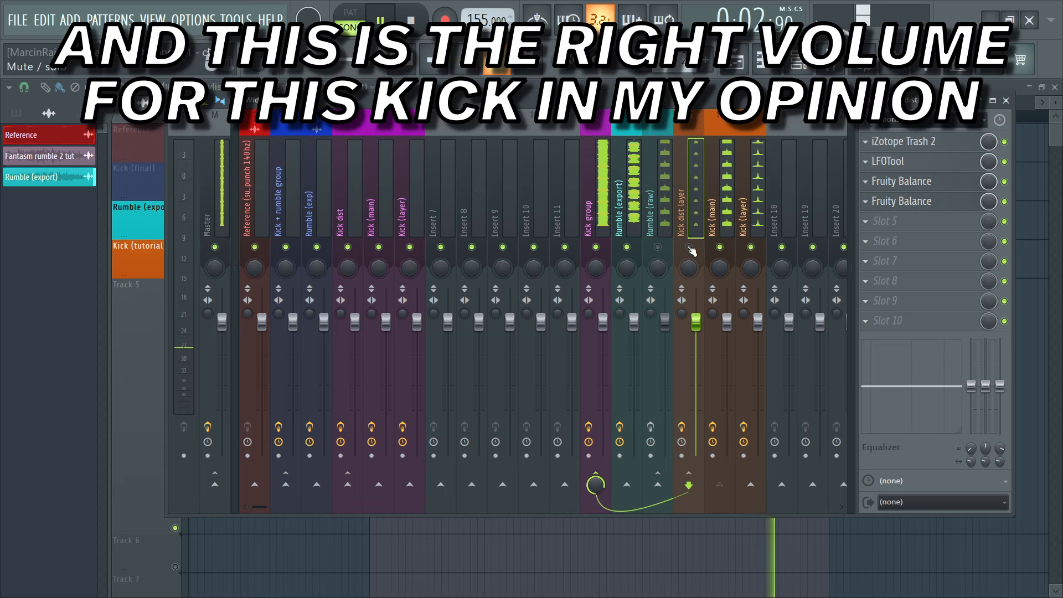
pyautogui.click(689, 247)
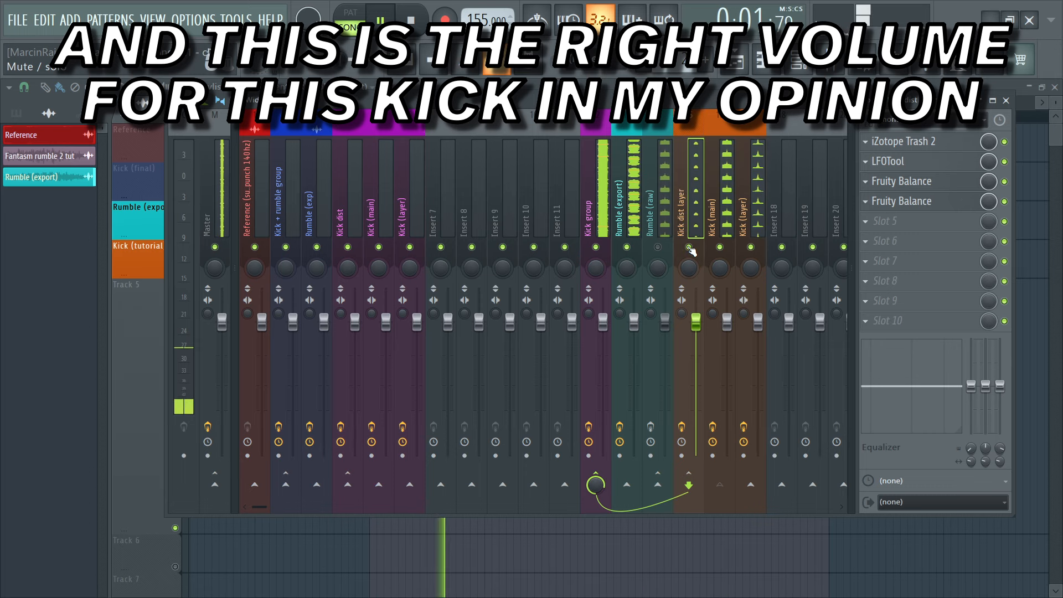
pyautogui.click(689, 247)
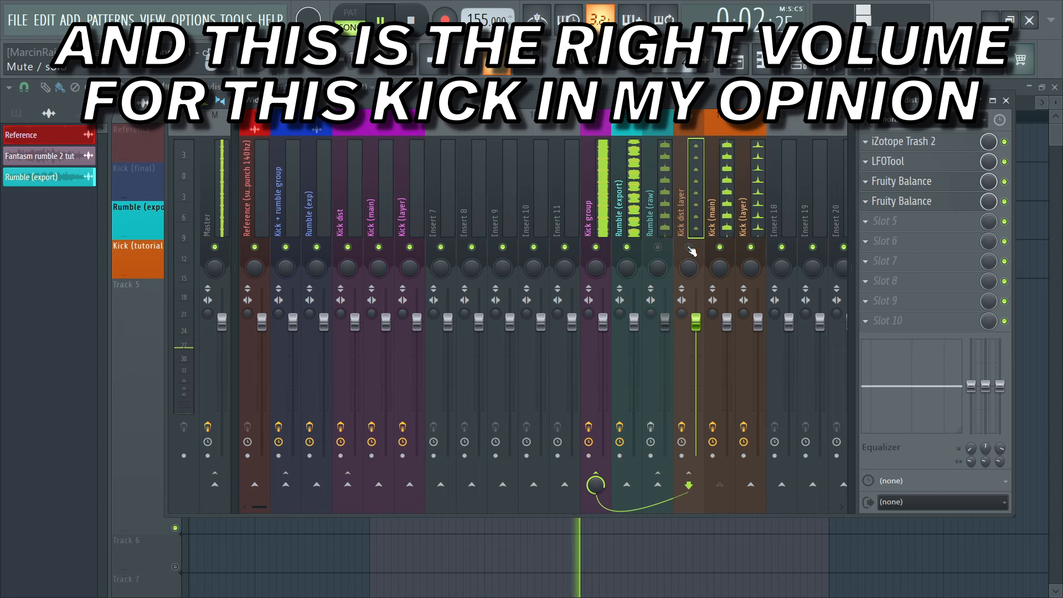
pyautogui.click(688, 248)
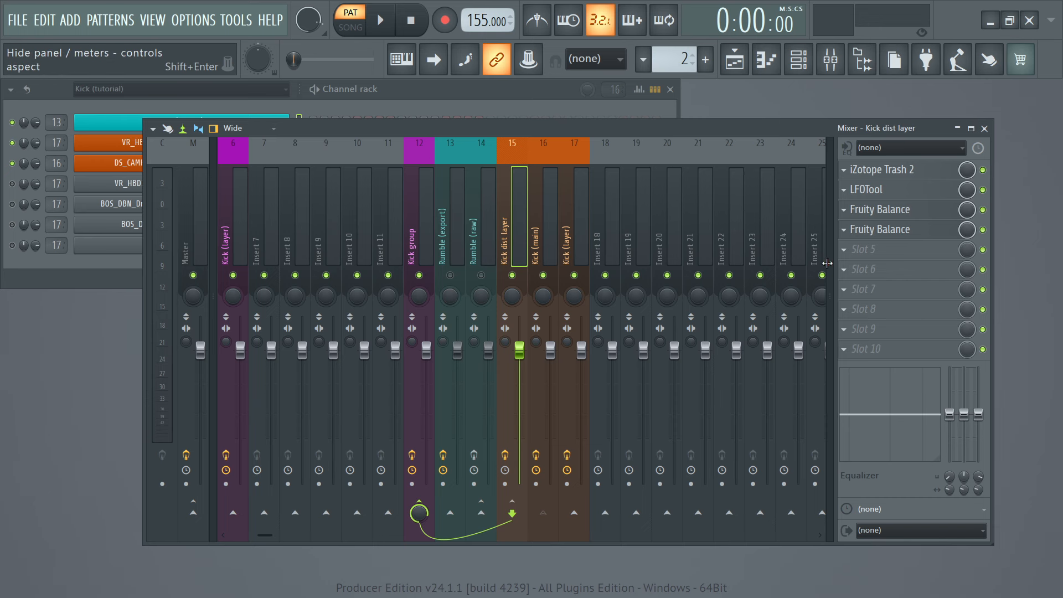
# - Add Fruity Parametric EQ 2 in slot 5 with band 1 as a steep high pass cutting at the bass and low-mid boundary
pyautogui.click(844, 249)
pyautogui.moveTo(796, 350)
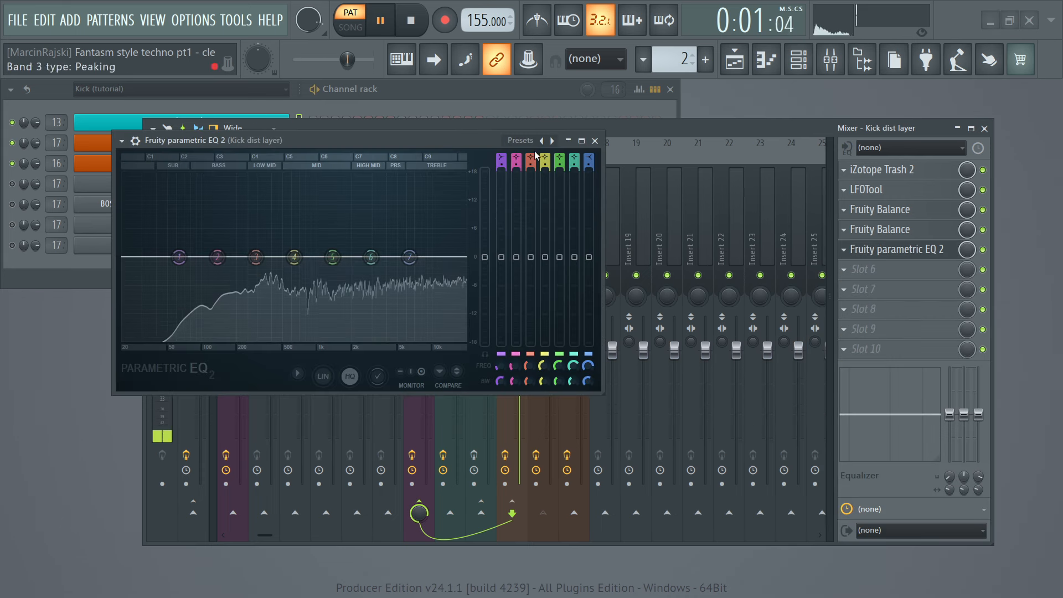
pyautogui.scroll(-6, 501, 160)
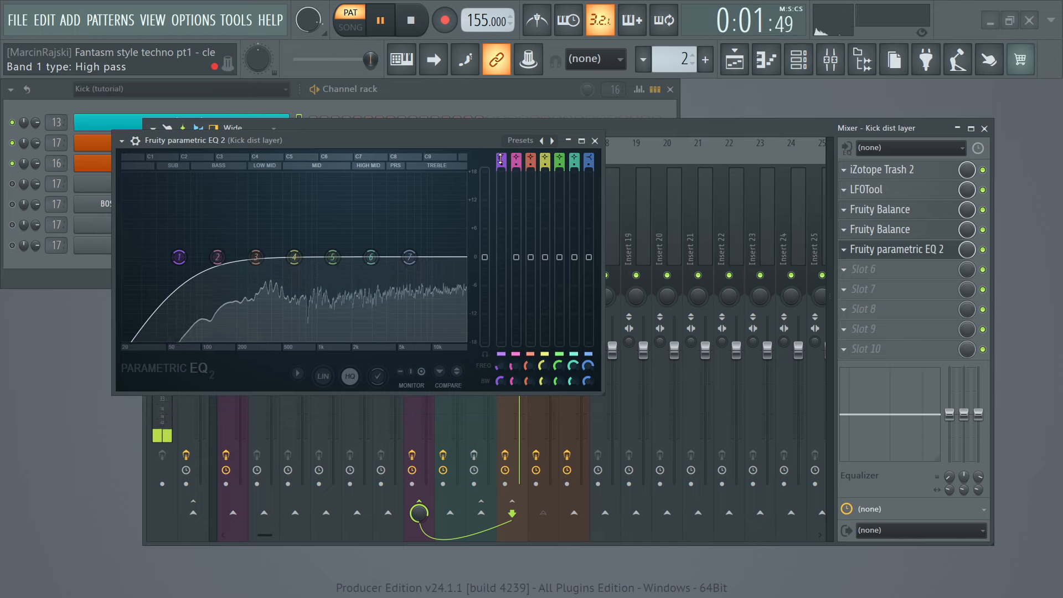
pyautogui.scroll(3, 500, 160)
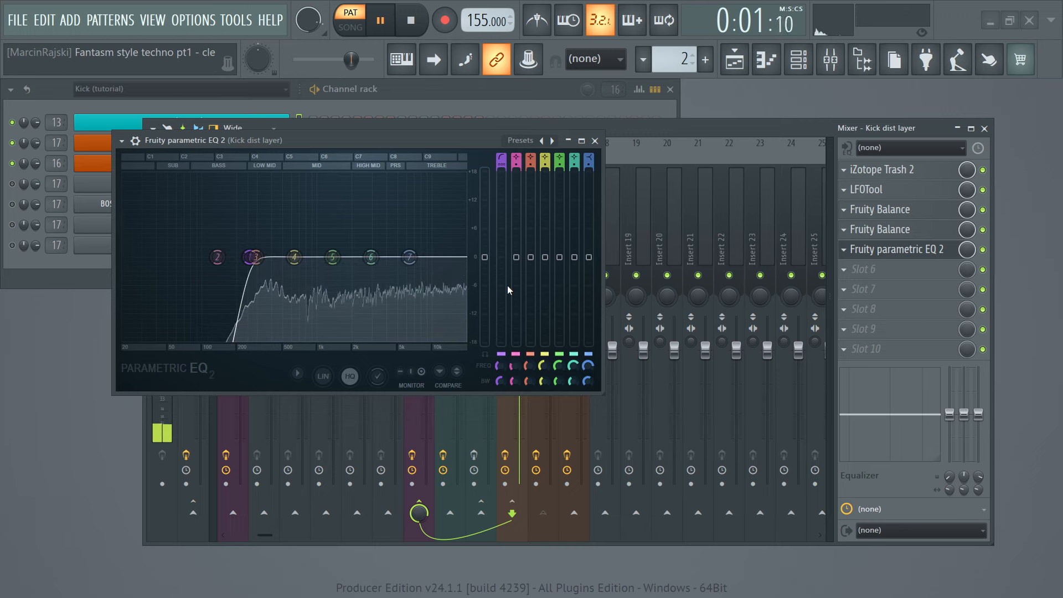
pyautogui.moveTo(459, 136); pyautogui.dragTo(560, 331)
pyautogui.press('space')
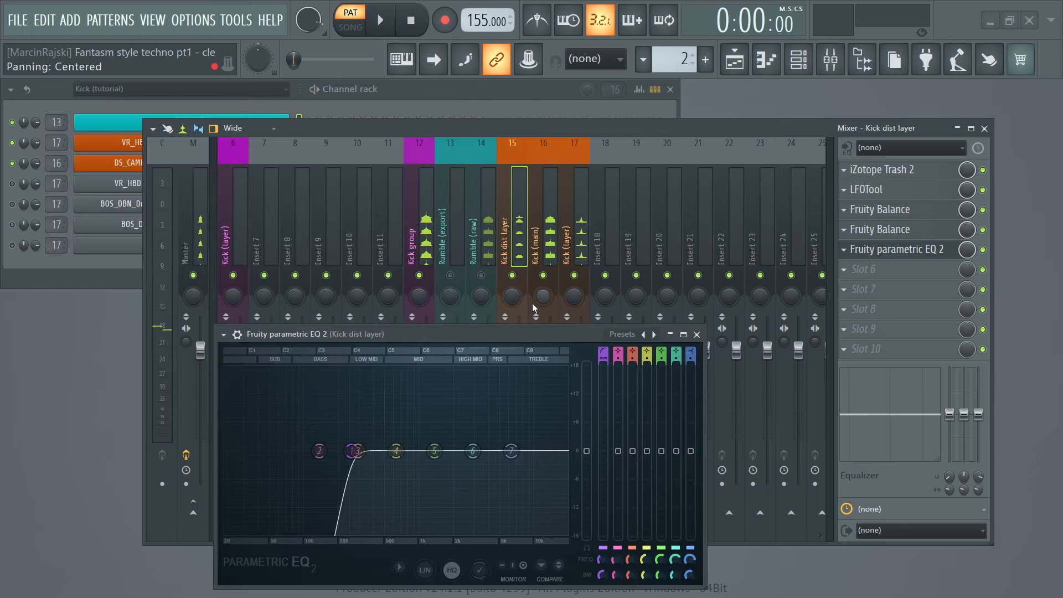
# - Set band 7 of Kick dist layer's EQ as a high shelf cutting about 14.5 dB near 3.2 kHz, and compare with the band muted
pyautogui.click(513, 276)
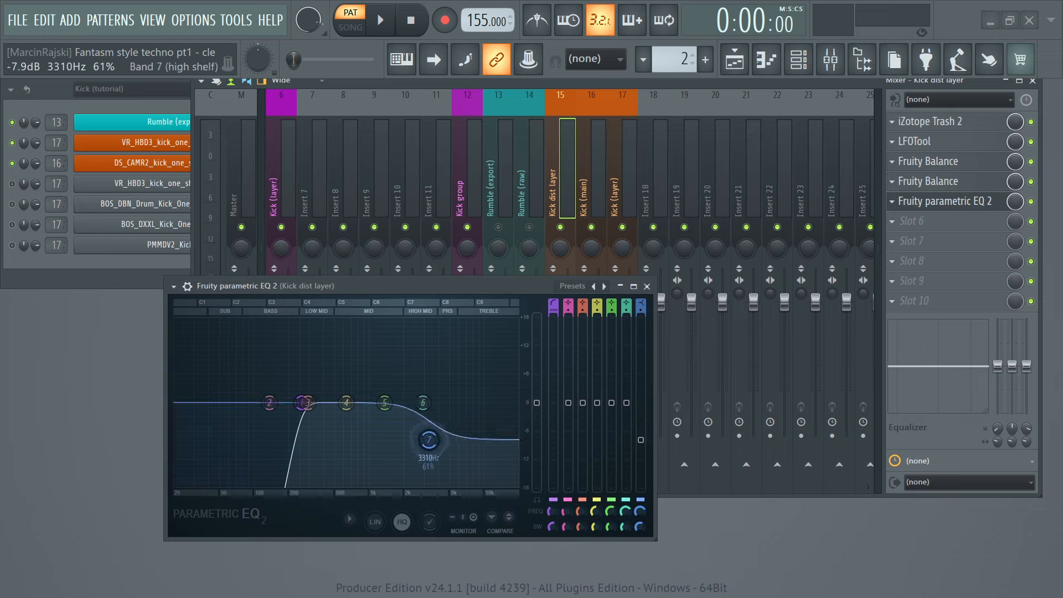
pyautogui.moveTo(428, 441); pyautogui.dragTo(429, 444)
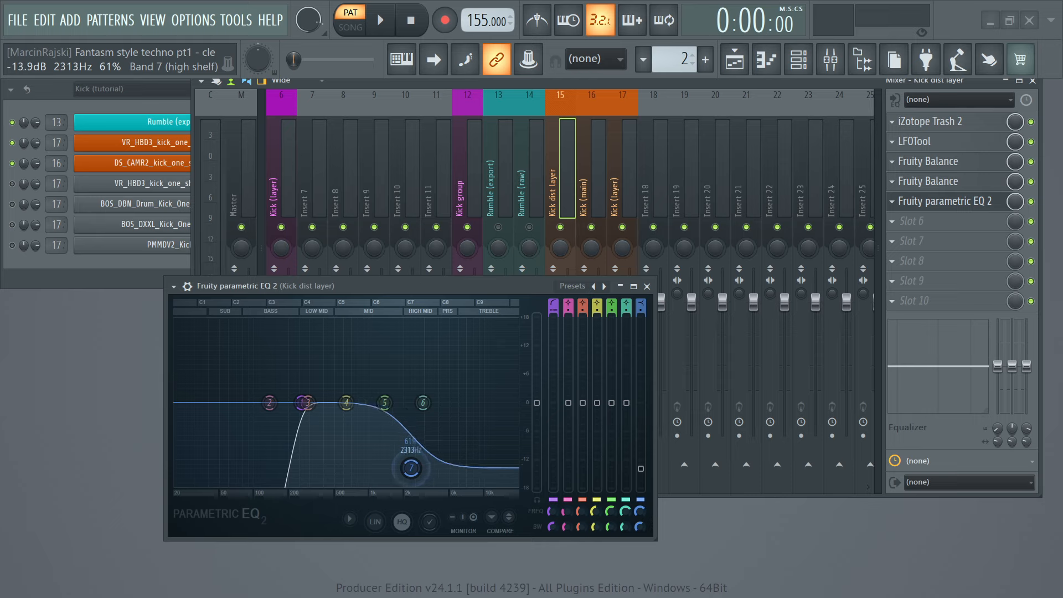
pyautogui.moveTo(411, 469); pyautogui.dragTo(425, 468)
pyautogui.press('space')
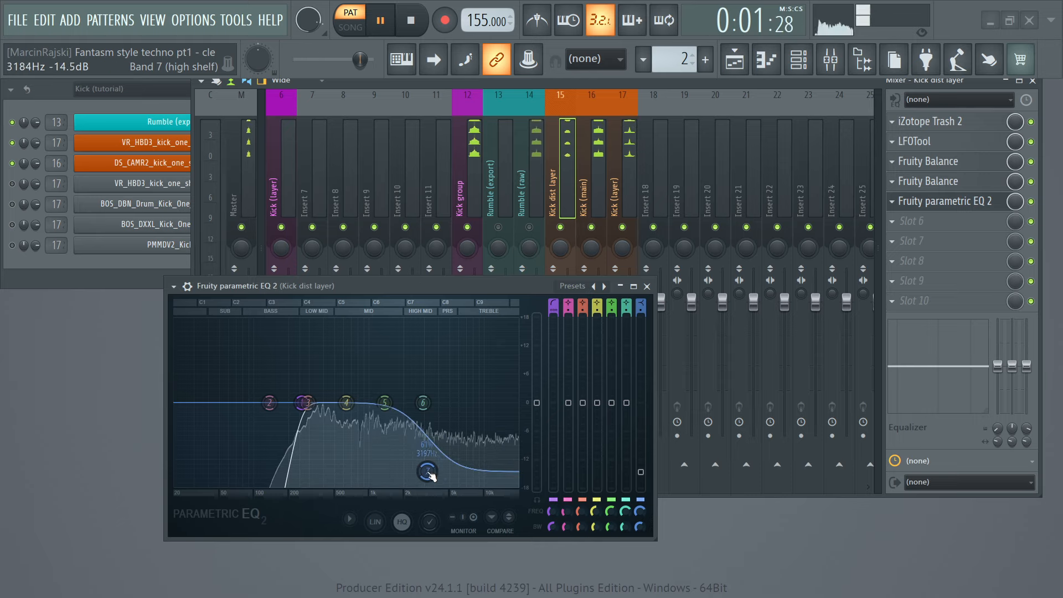
pyautogui.click(643, 501)
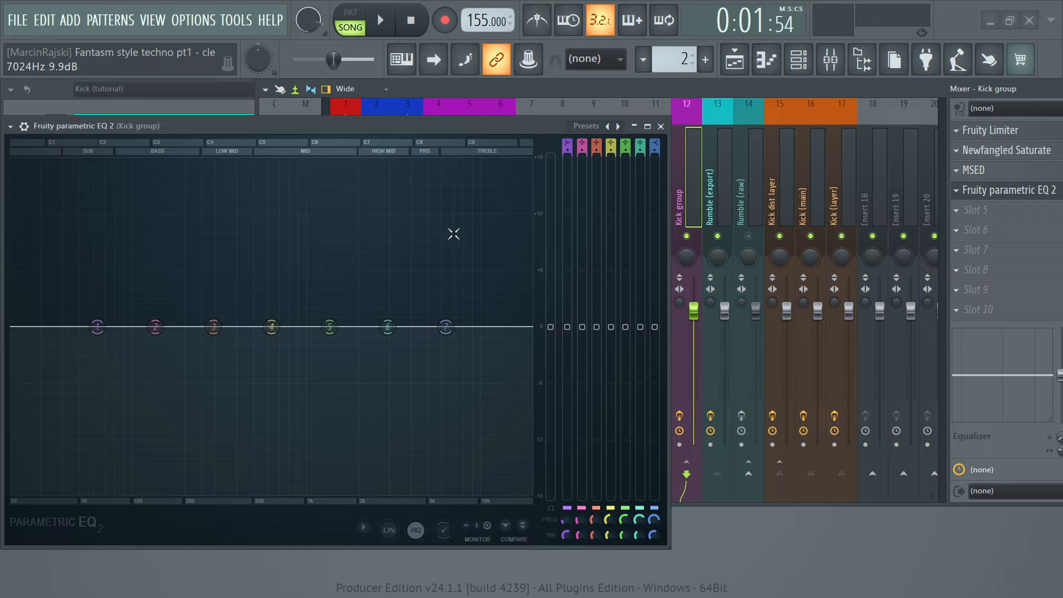
# - Make band 7 of the Kick group EQ a low pass at 12296 Hz during playback, and compare with the band muted
pyautogui.press('space')
pyautogui.scroll(-3, 657, 141)
pyautogui.scroll(1, 657, 140)
pyautogui.scroll(-1, 657, 140)
pyautogui.scroll(5, 657, 140)
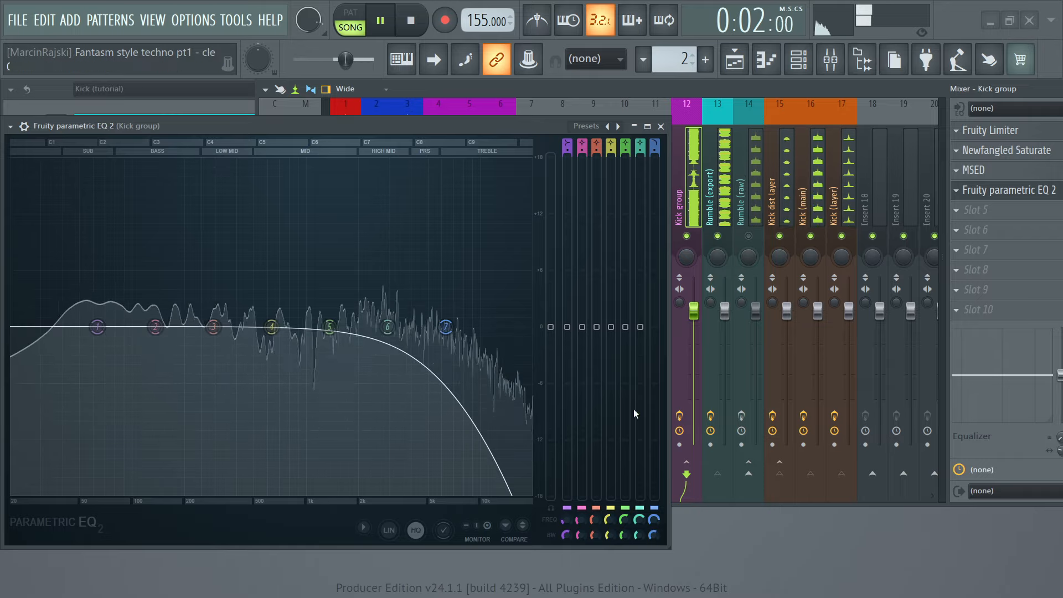
pyautogui.scroll(4, 654, 522)
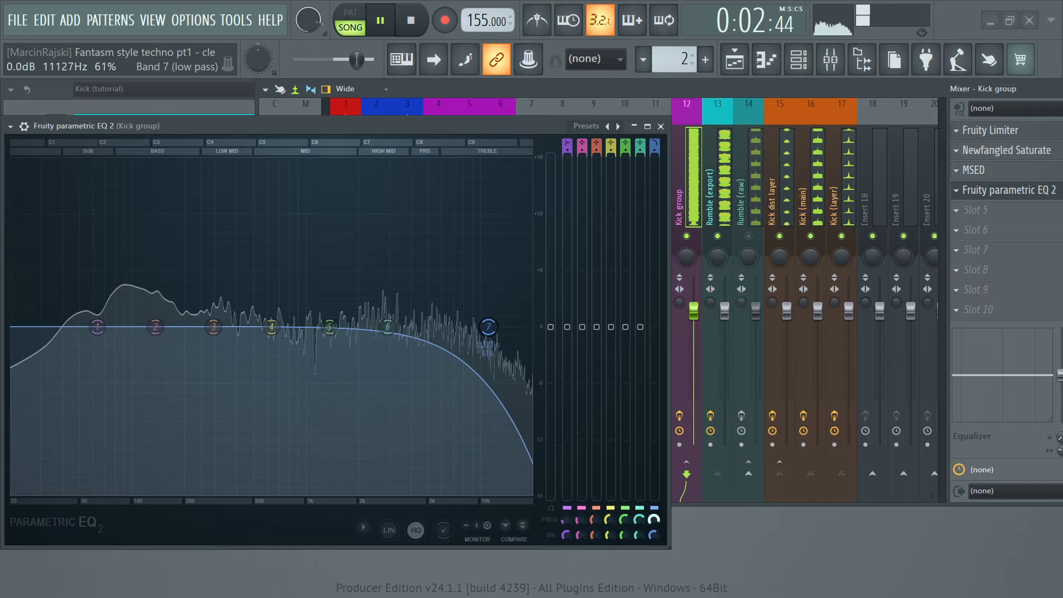
pyautogui.scroll(-1, 654, 147)
pyautogui.scroll(1, 654, 146)
pyautogui.scroll(-1, 653, 147)
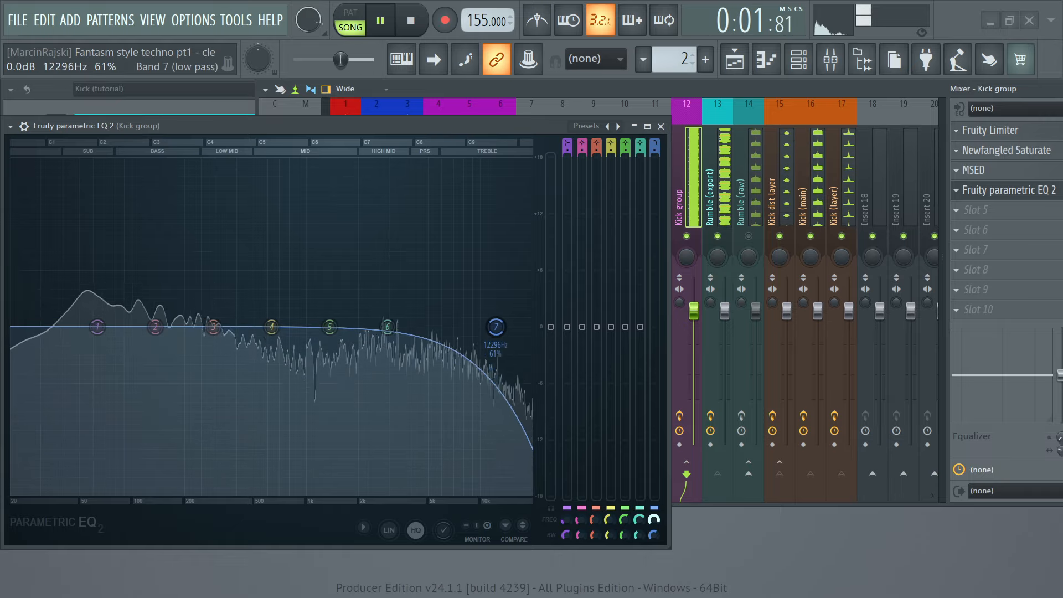
pyautogui.click(655, 509)
pyautogui.click(654, 508)
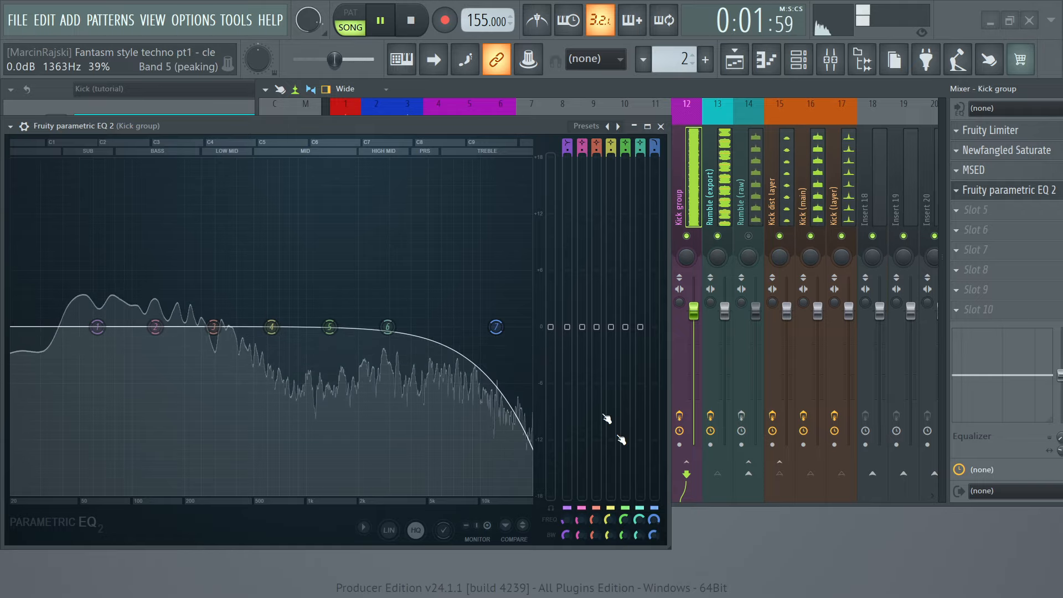
# - Reposition the Kick group EQ window and cut band 3 about 2 dB near 300 Hz, comparing playback with the band on and off
pyautogui.moveTo(362, 131); pyautogui.dragTo(495, 53)
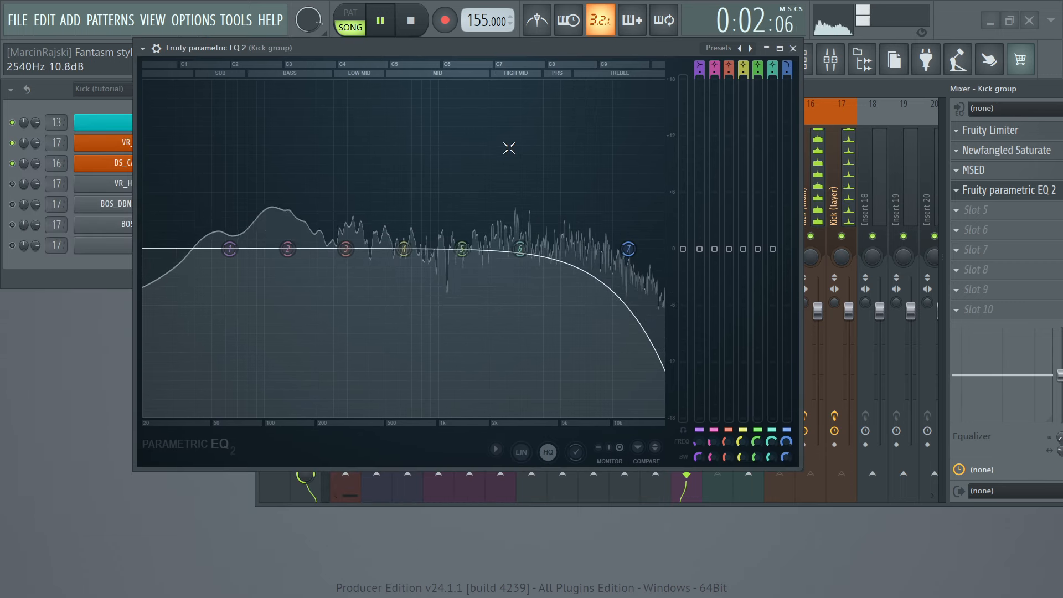
pyautogui.press('space')
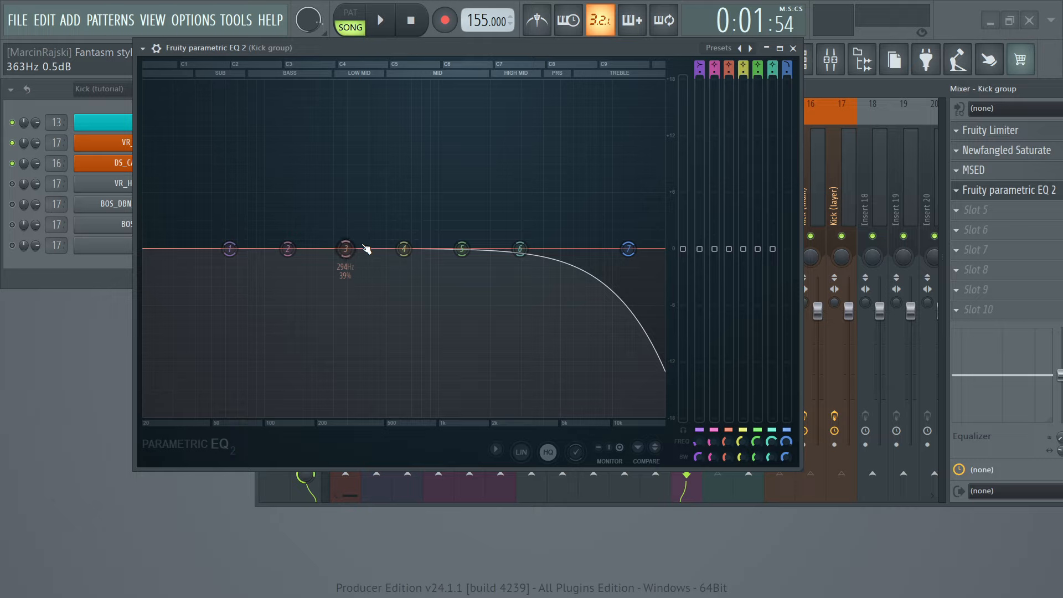
pyautogui.moveTo(346, 248); pyautogui.dragTo(348, 269)
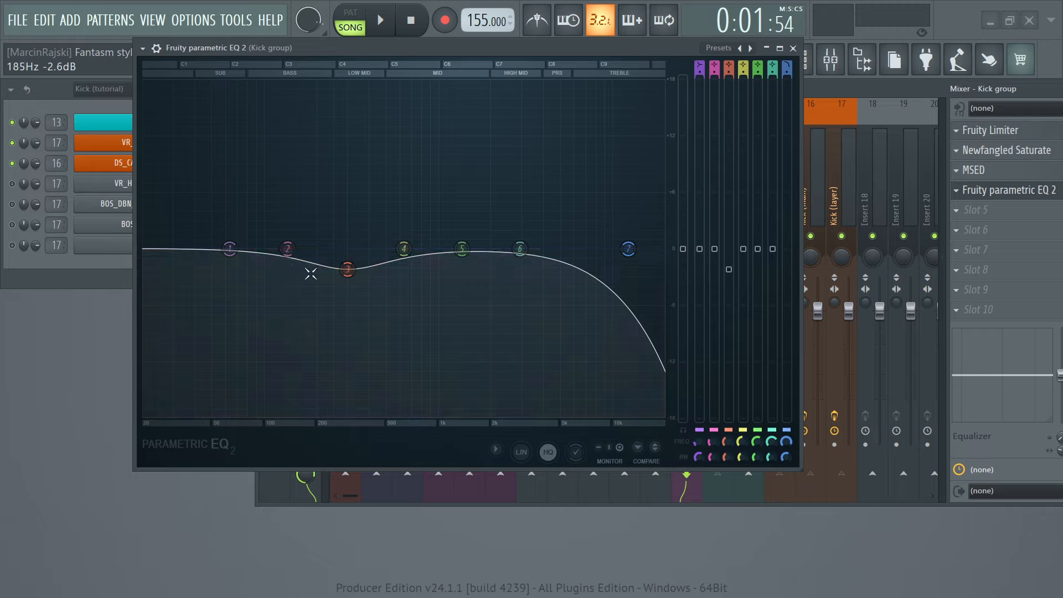
pyautogui.press('space')
pyautogui.click(729, 430)
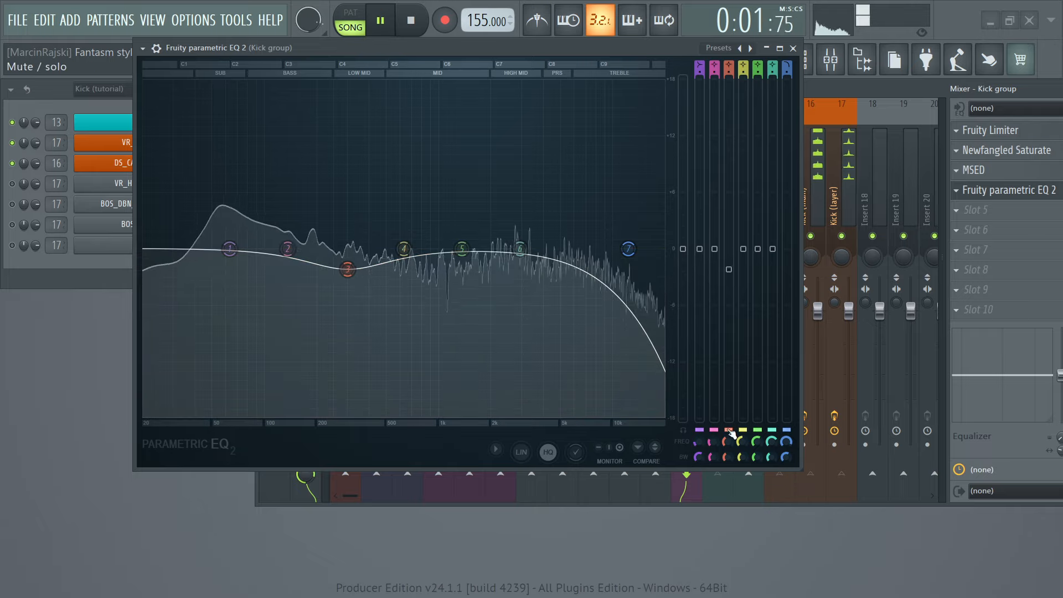
pyautogui.click(731, 431)
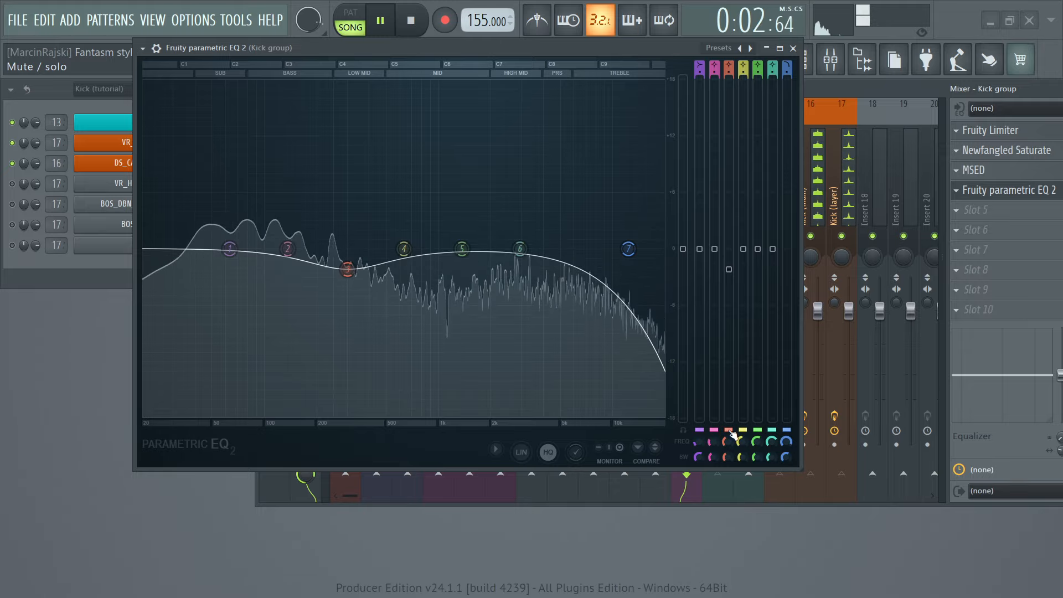
pyautogui.click(730, 431)
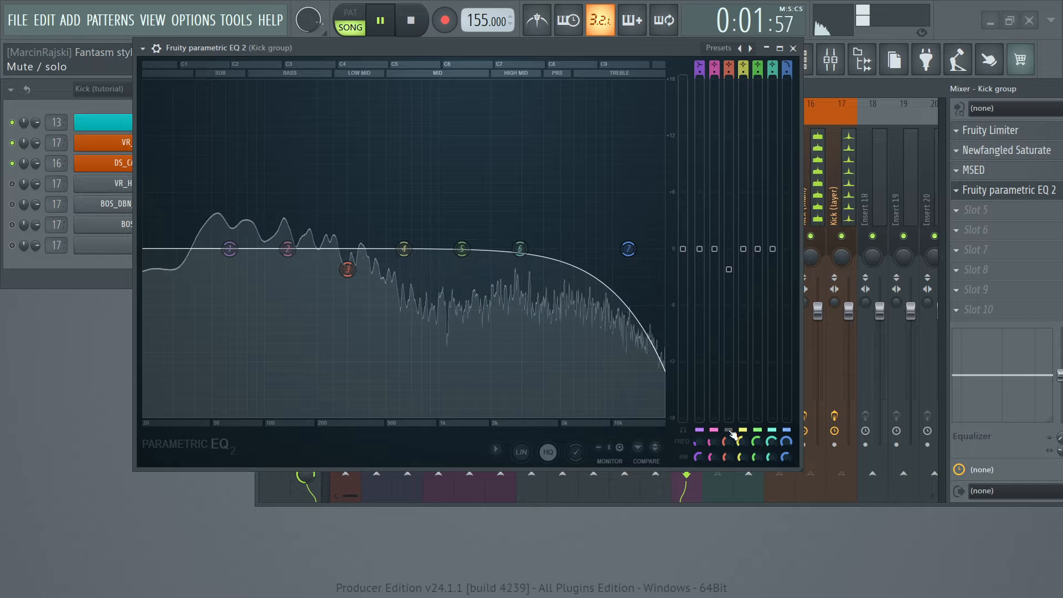
pyautogui.click(730, 431)
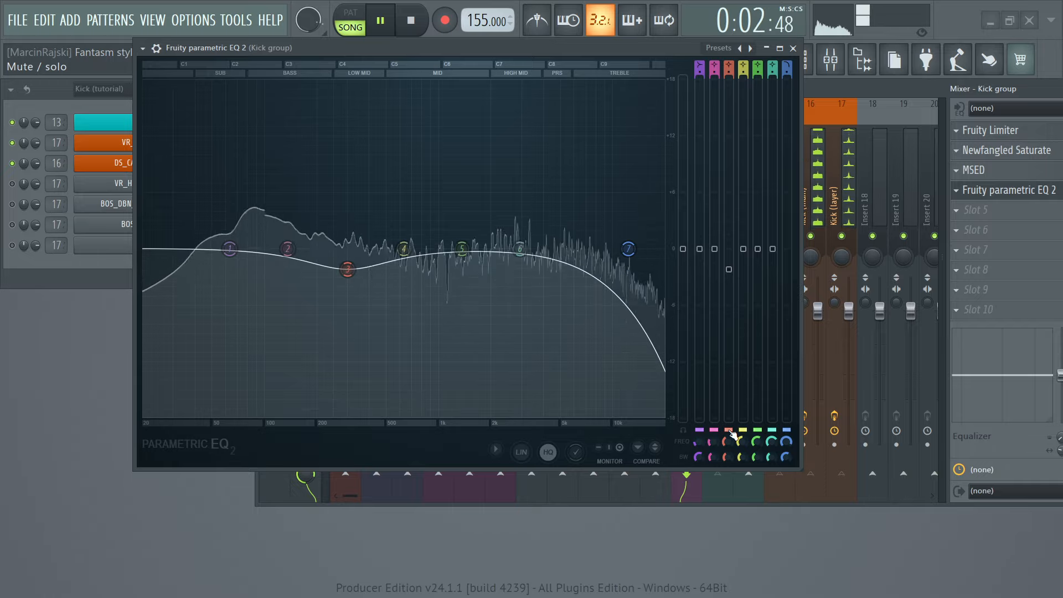
pyautogui.press('space')
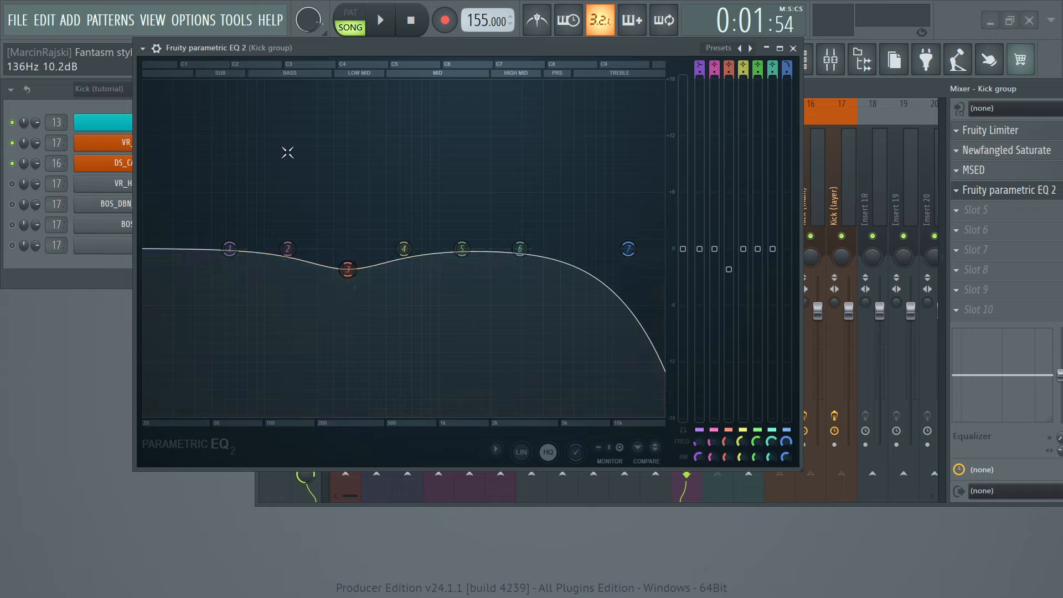
# - Boost band 2 of the Kick group EQ about 3 dB near 60 Hz, comparing playback with the band on and off
pyautogui.moveTo(293, 242); pyautogui.dragTo(225, 214)
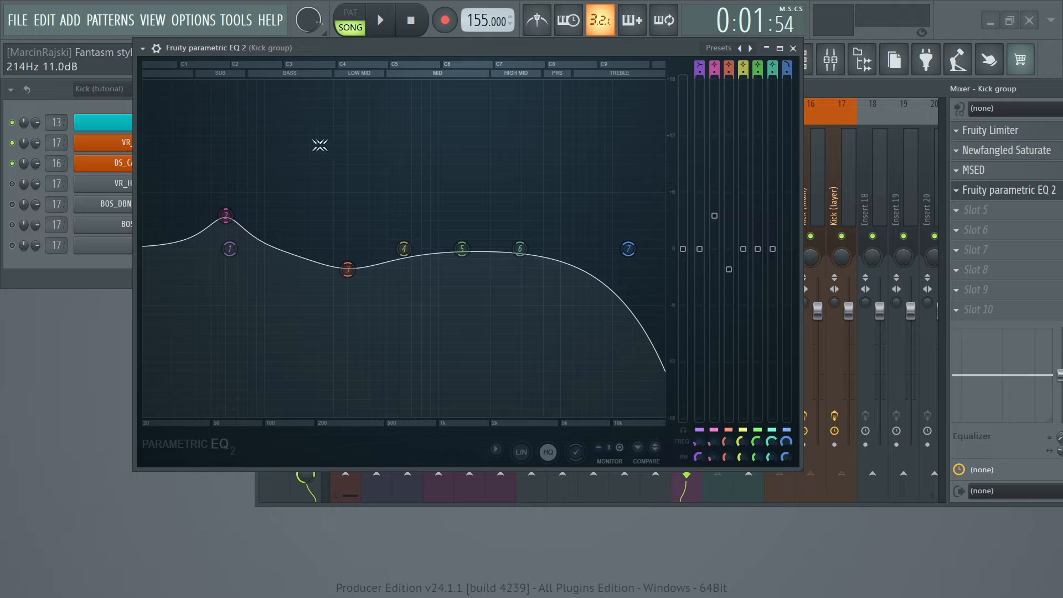
pyautogui.press('space')
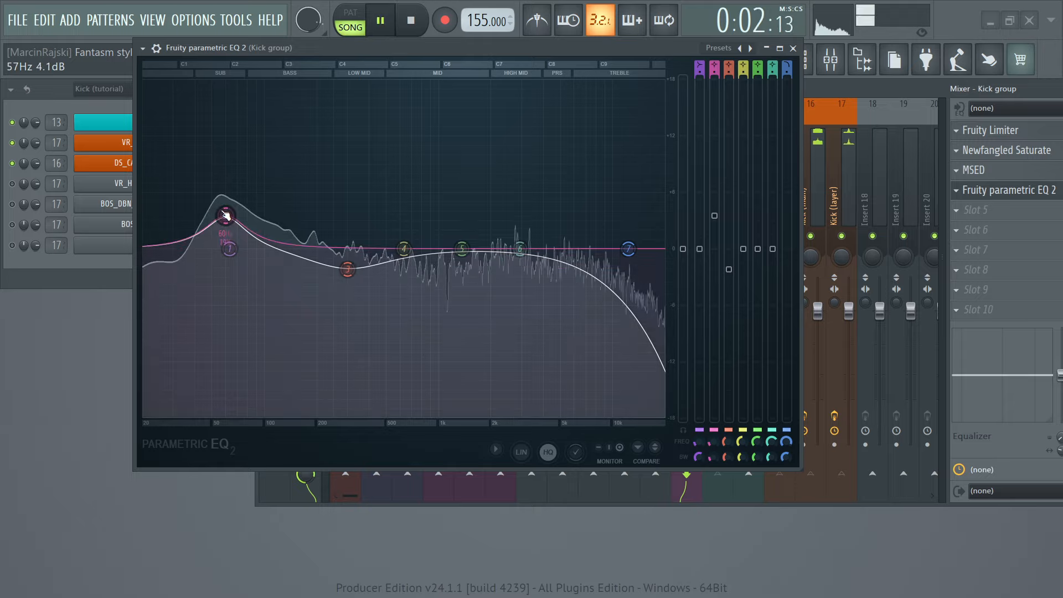
pyautogui.moveTo(225, 216); pyautogui.dragTo(232, 222)
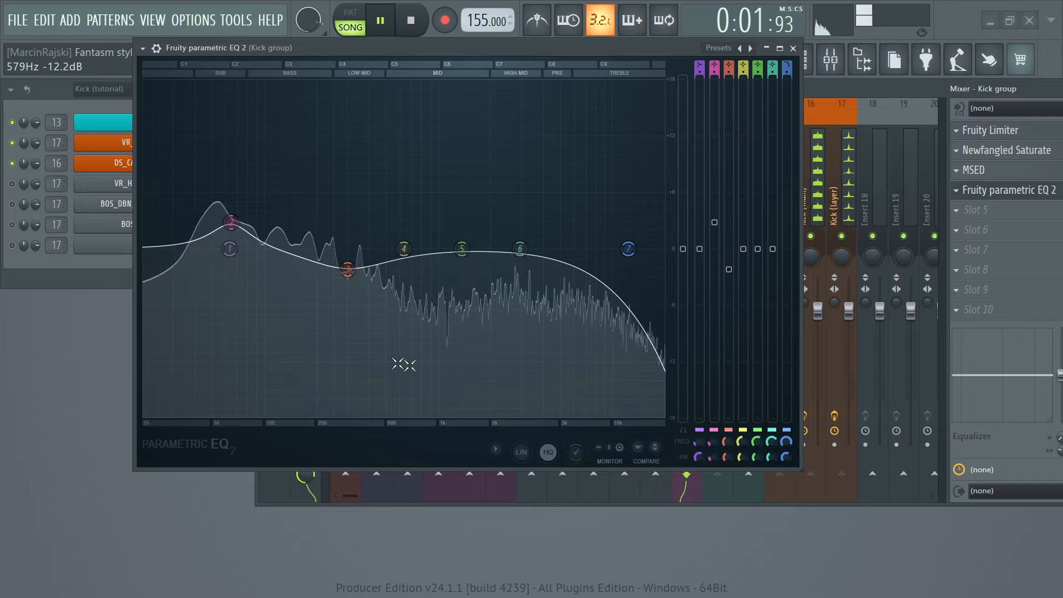
pyautogui.click(714, 434)
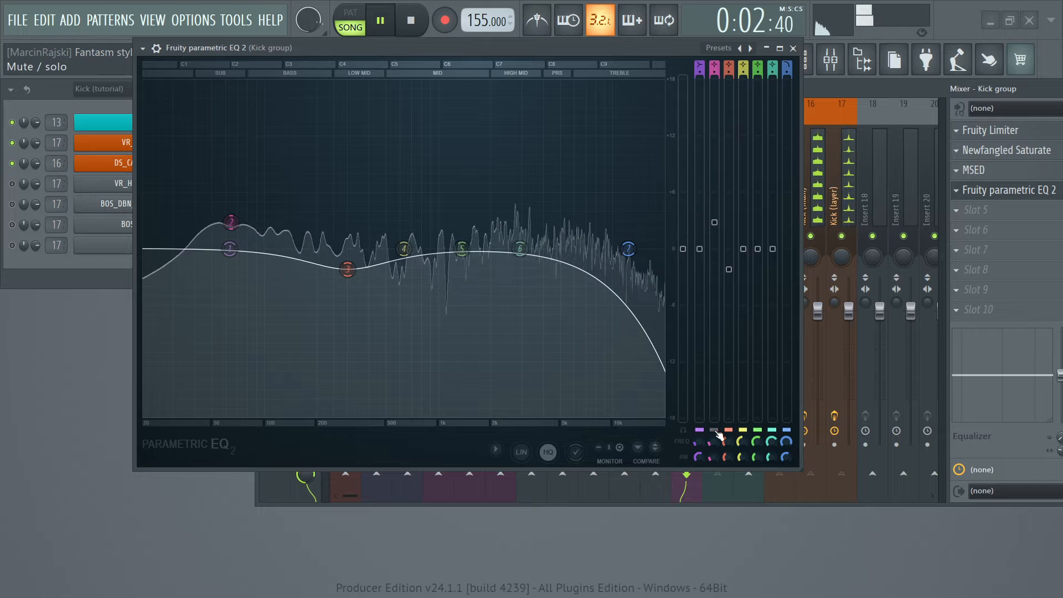
pyautogui.click(716, 432)
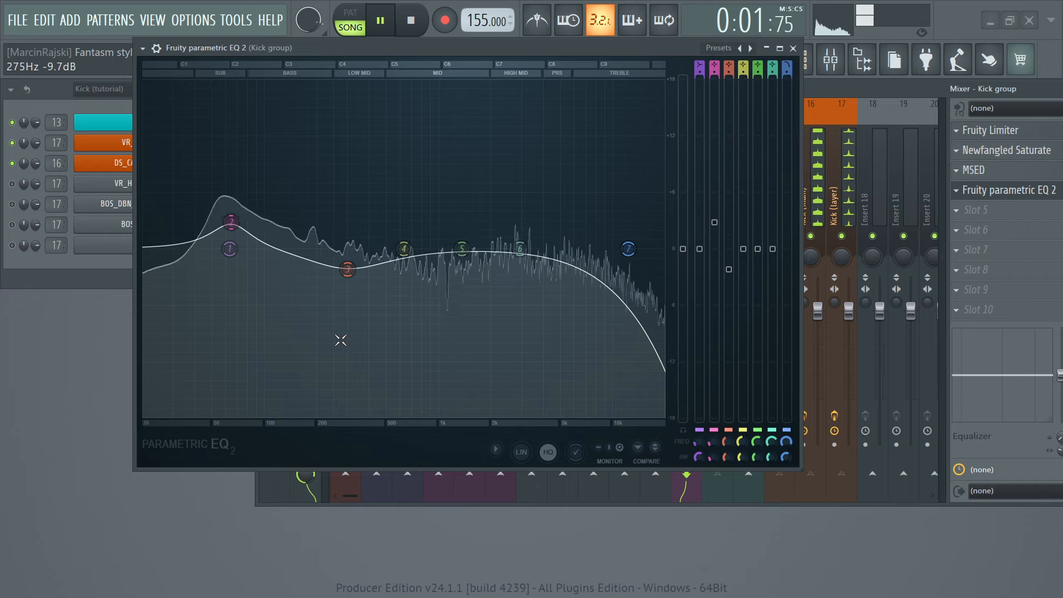
pyautogui.press('space')
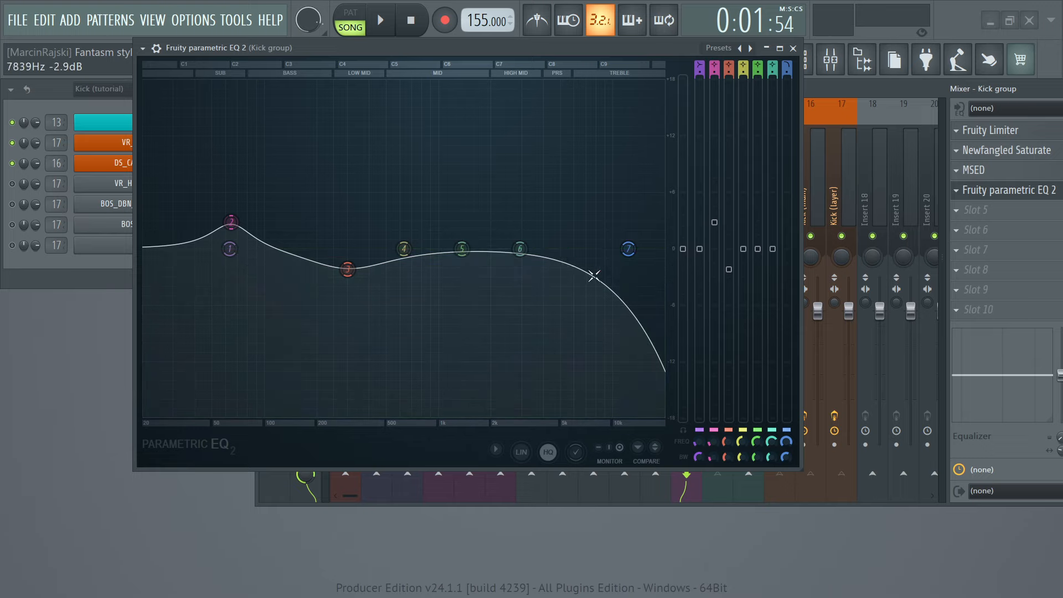
# - Boost band 5 of the Kick group EQ 2.6 dB at 1386 Hz, comparing playback with the band on and off
pyautogui.moveTo(461, 248); pyautogui.dragTo(456, 221)
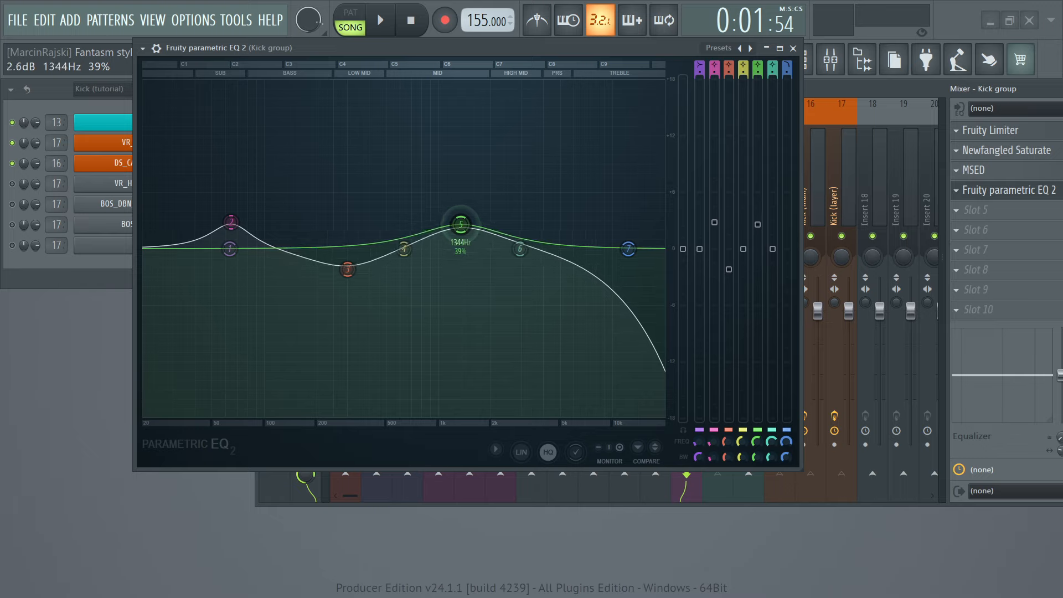
pyautogui.moveTo(462, 223)
pyautogui.mouseDown()
pyautogui.moveTo(444, 221)
pyautogui.moveTo(482, 217)
pyautogui.moveTo(447, 228)
pyautogui.moveTo(465, 228)
pyautogui.moveTo(491, 208)
pyautogui.moveTo(440, 212)
pyautogui.moveTo(463, 224)
pyautogui.mouseUp()
pyautogui.press('space')
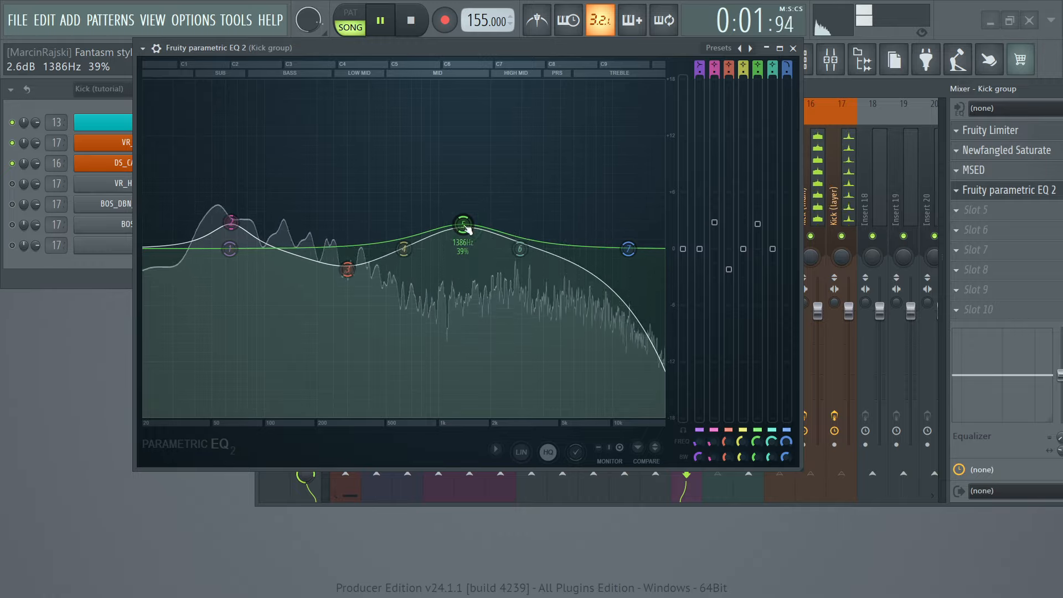
pyautogui.click(758, 430)
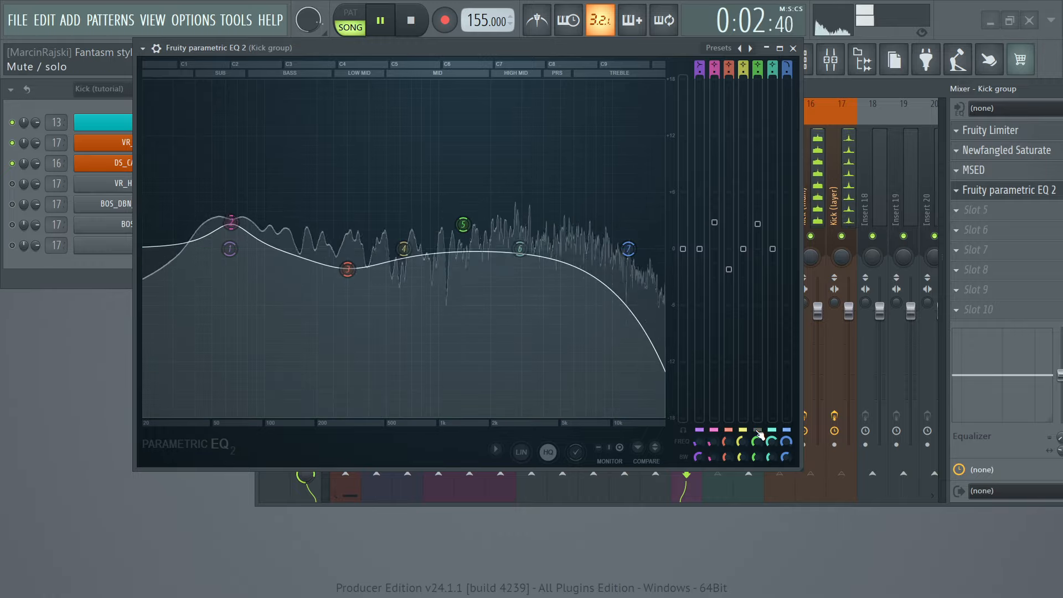
pyautogui.click(758, 432)
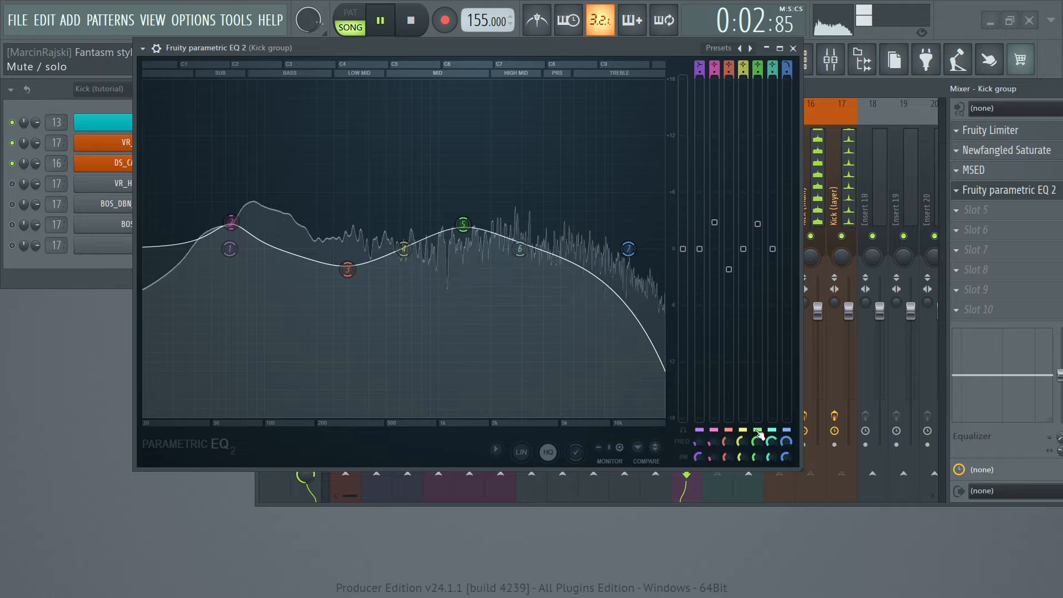
pyautogui.click(758, 431)
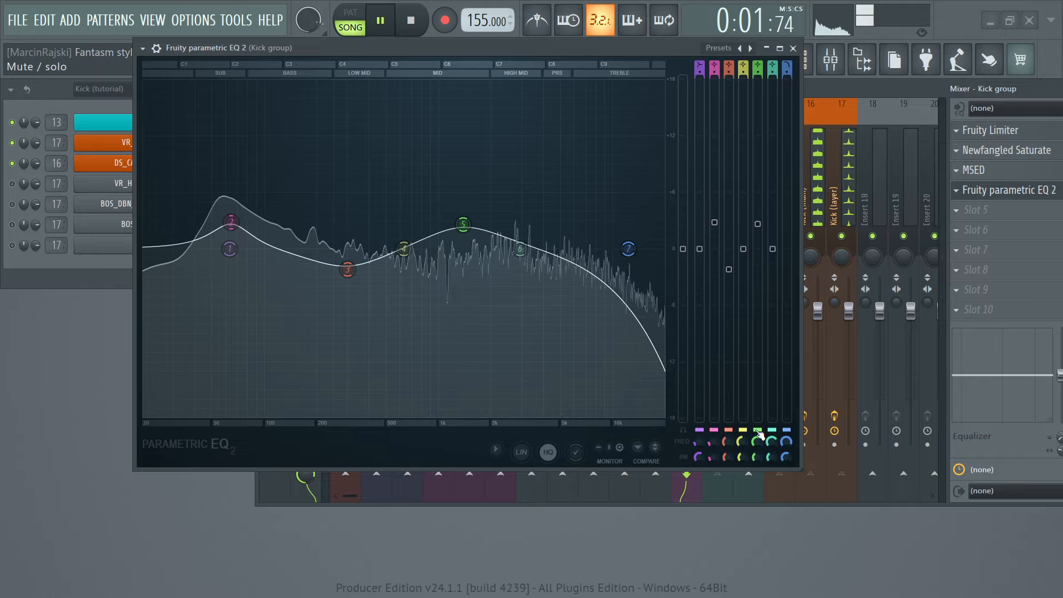
pyautogui.click(758, 431)
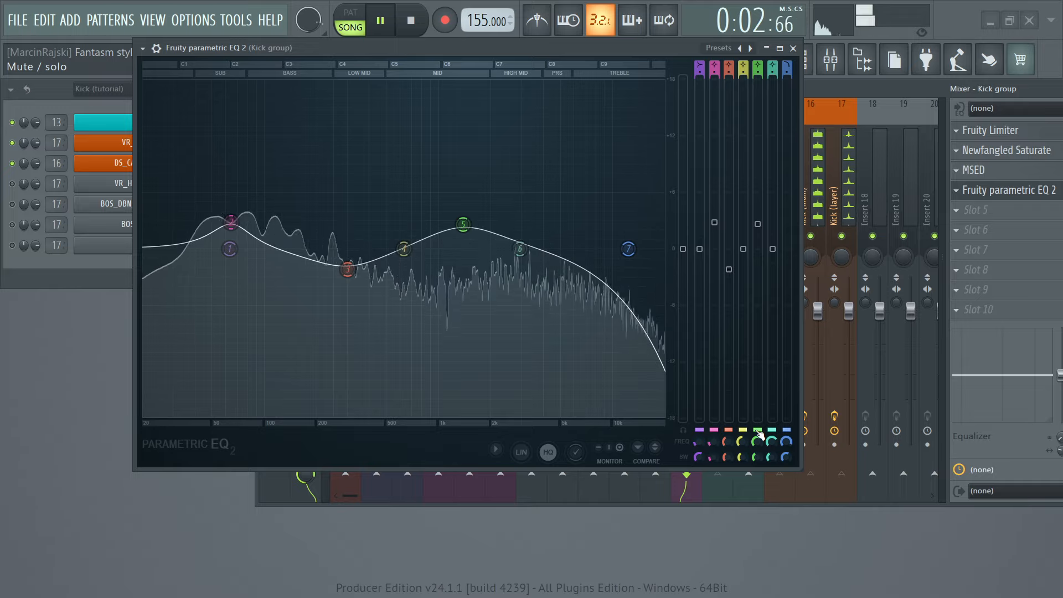
pyautogui.press('space')
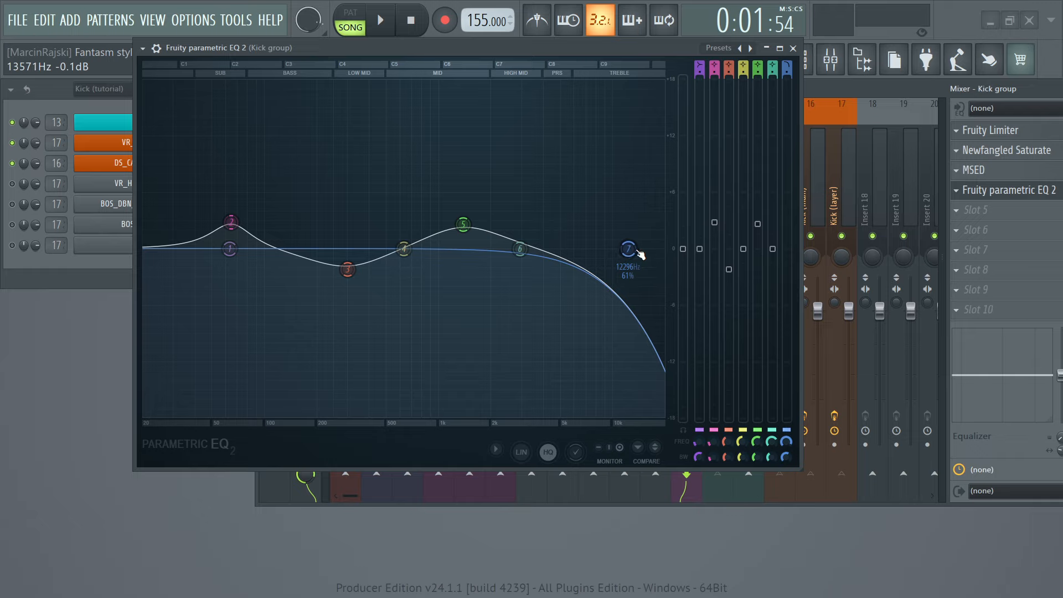
# - Cut band 6 of the Kick group EQ about 3 dB near 3 kHz with a narrower bandwidth, comparing playback with the band on and off
pyautogui.moveTo(521, 252); pyautogui.dragTo(519, 276)
pyautogui.scroll(-5, 535, 273)
pyautogui.scroll(2, 524, 297)
pyautogui.press('space')
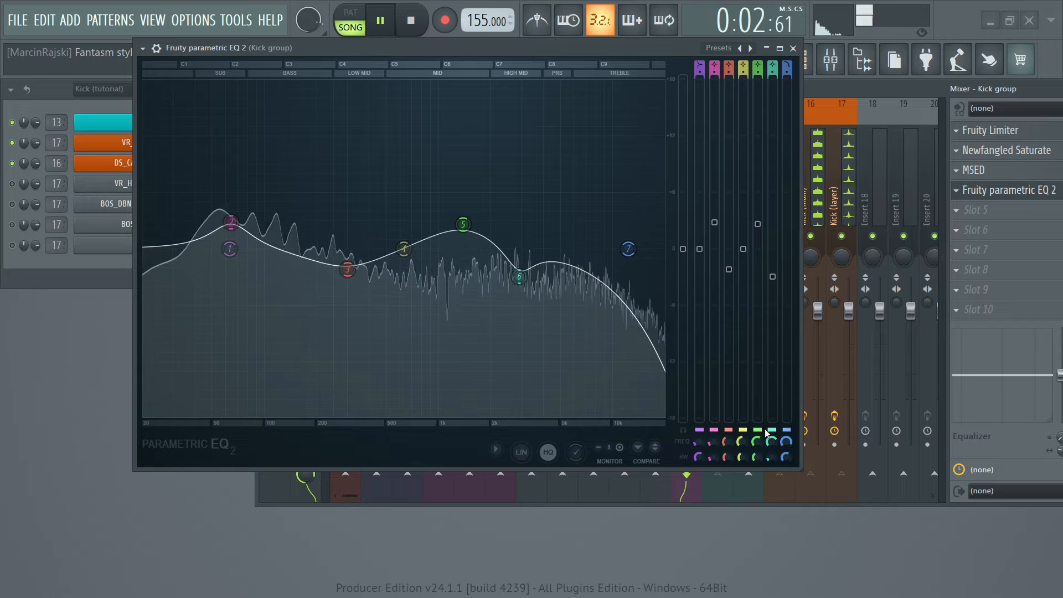
pyautogui.click(772, 430)
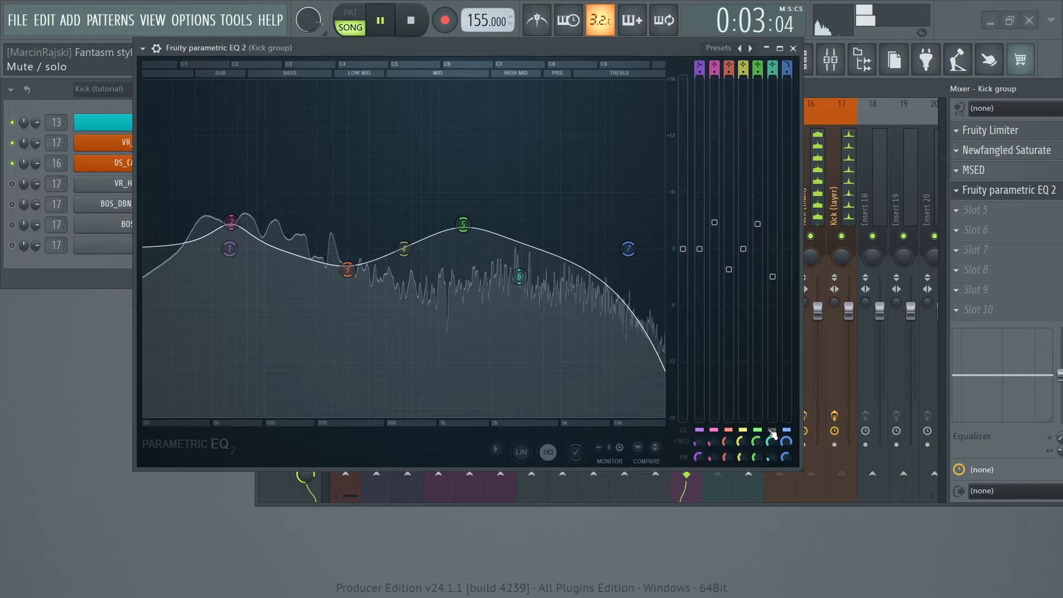
pyautogui.click(772, 431)
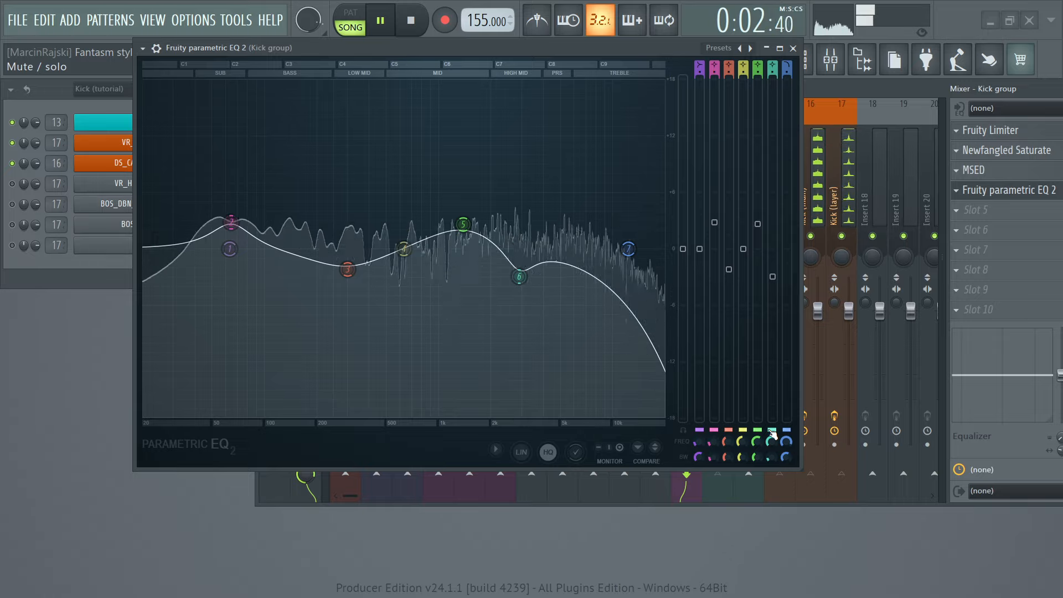
pyautogui.click(771, 431)
pyautogui.press('space')
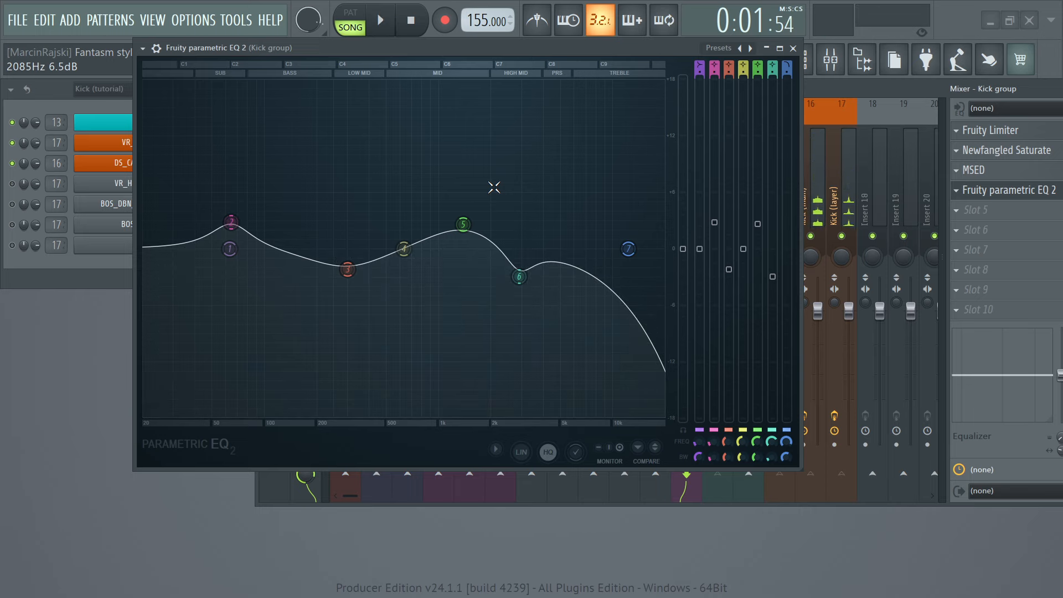